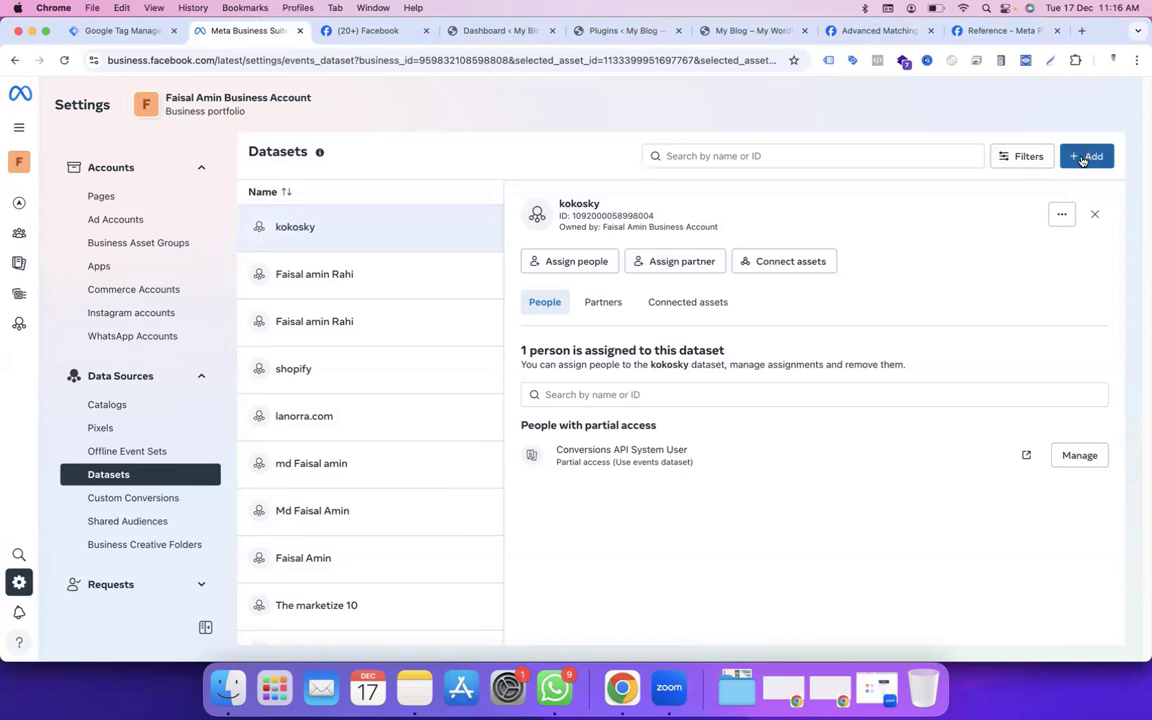
Step: Create a new dataset named "facebook pixel" in the business portfolio, keeping the Conversions API Gateway test drive request enabled
{"action": "left_click", "coordinate": [1082, 159]}
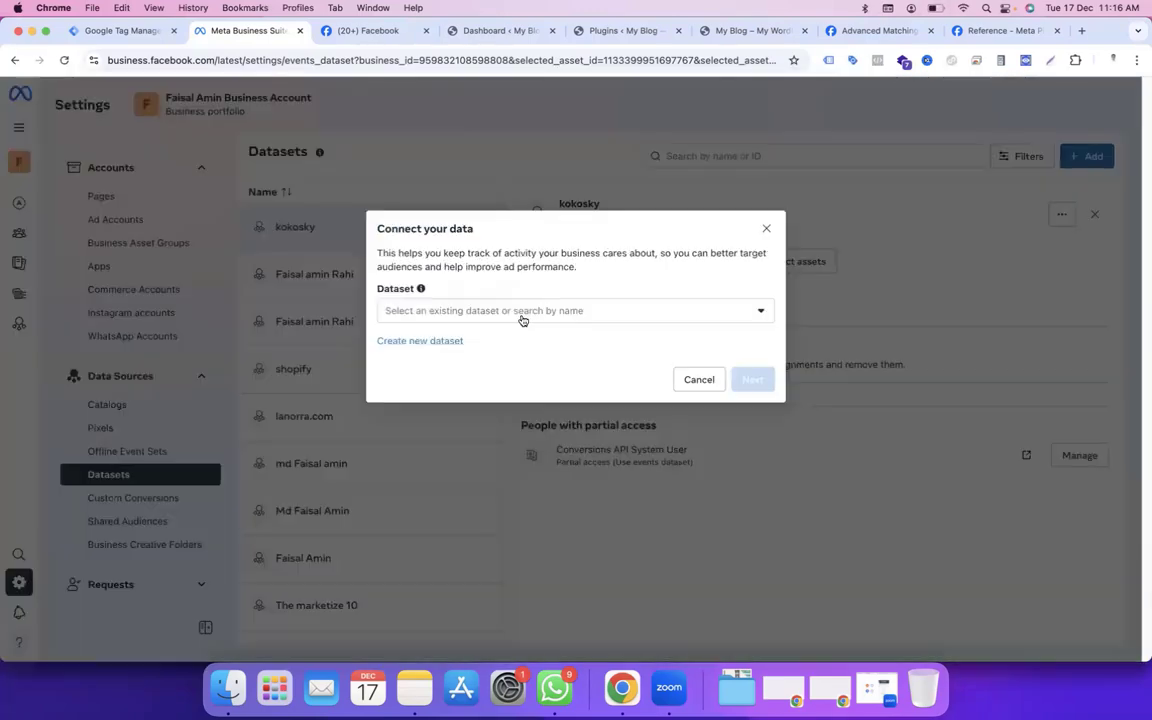
{"action": "left_click", "coordinate": [521, 314]}
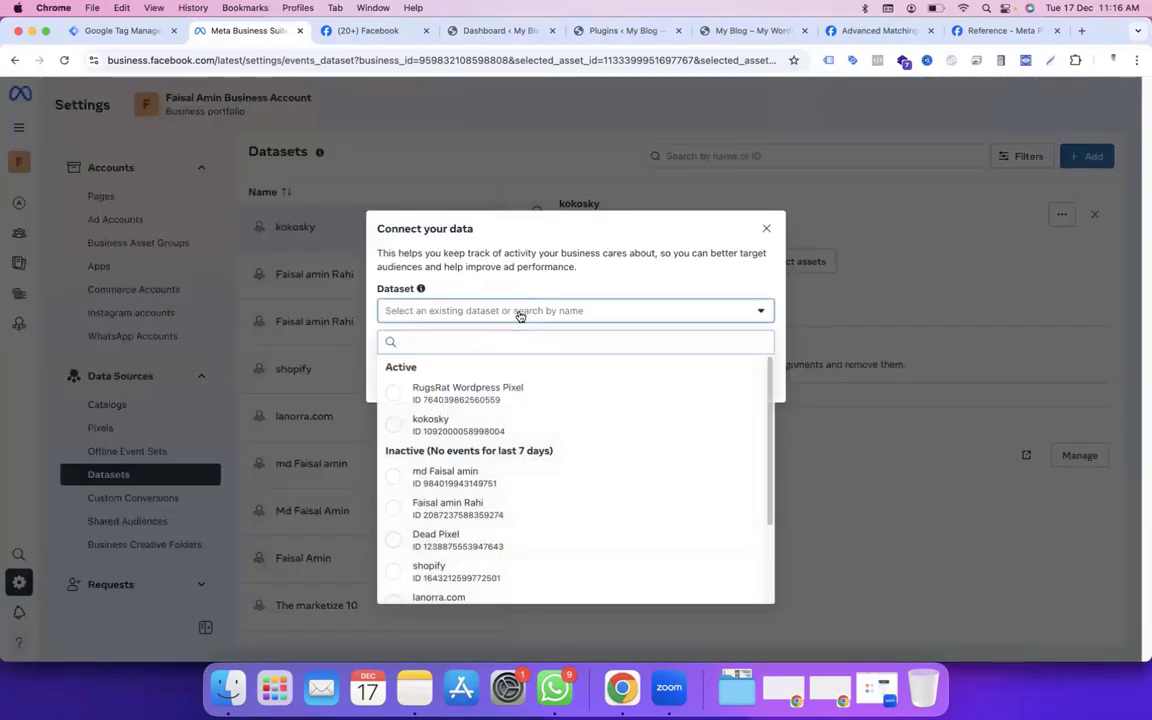
{"action": "left_click", "coordinate": [476, 328]}
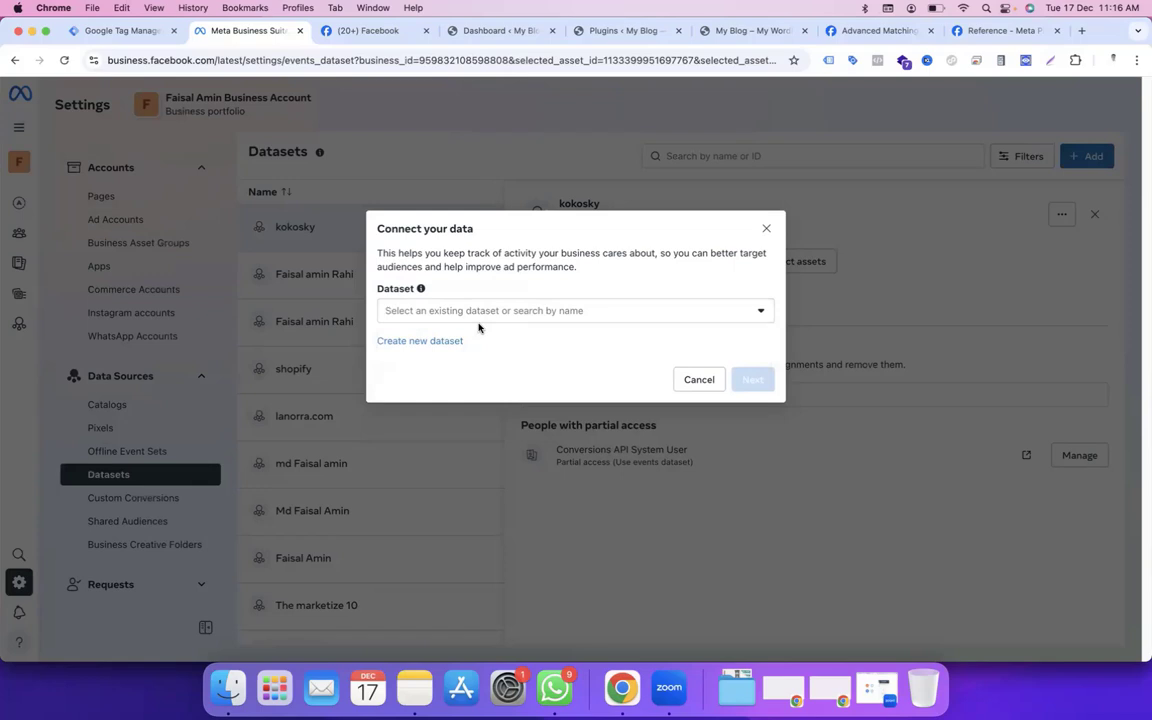
{"action": "left_click", "coordinate": [413, 344]}
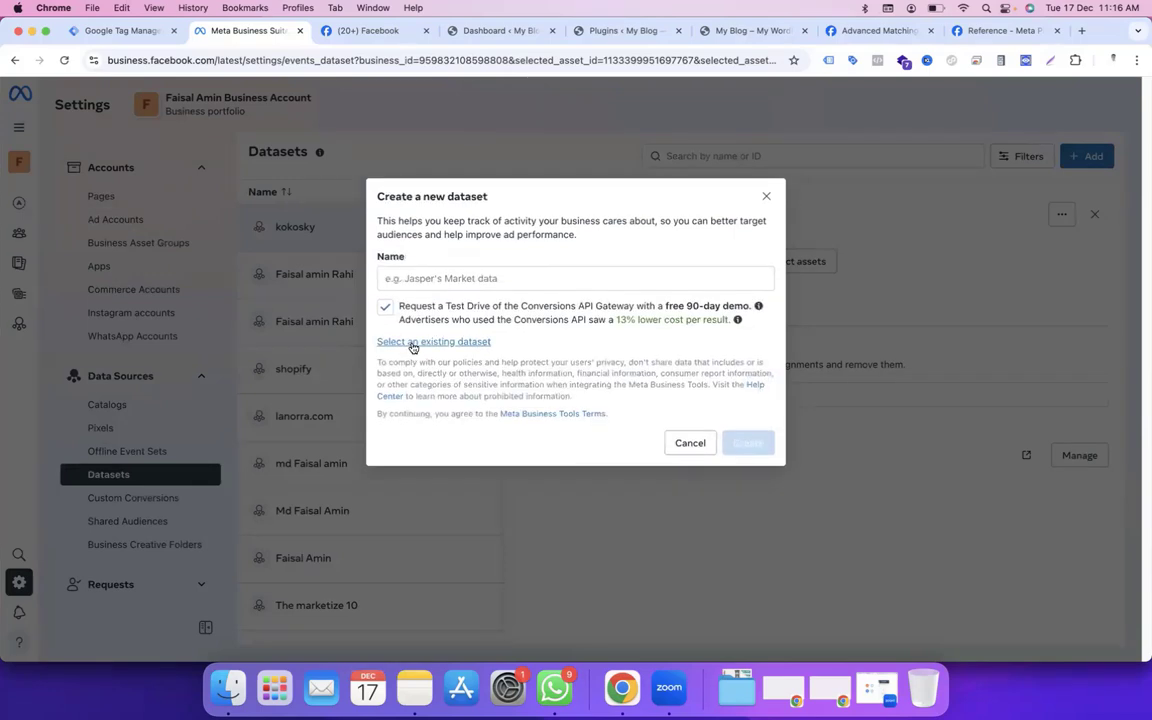
{"action": "left_click", "coordinate": [446, 276]}
{"action": "type", "text": "fs"}
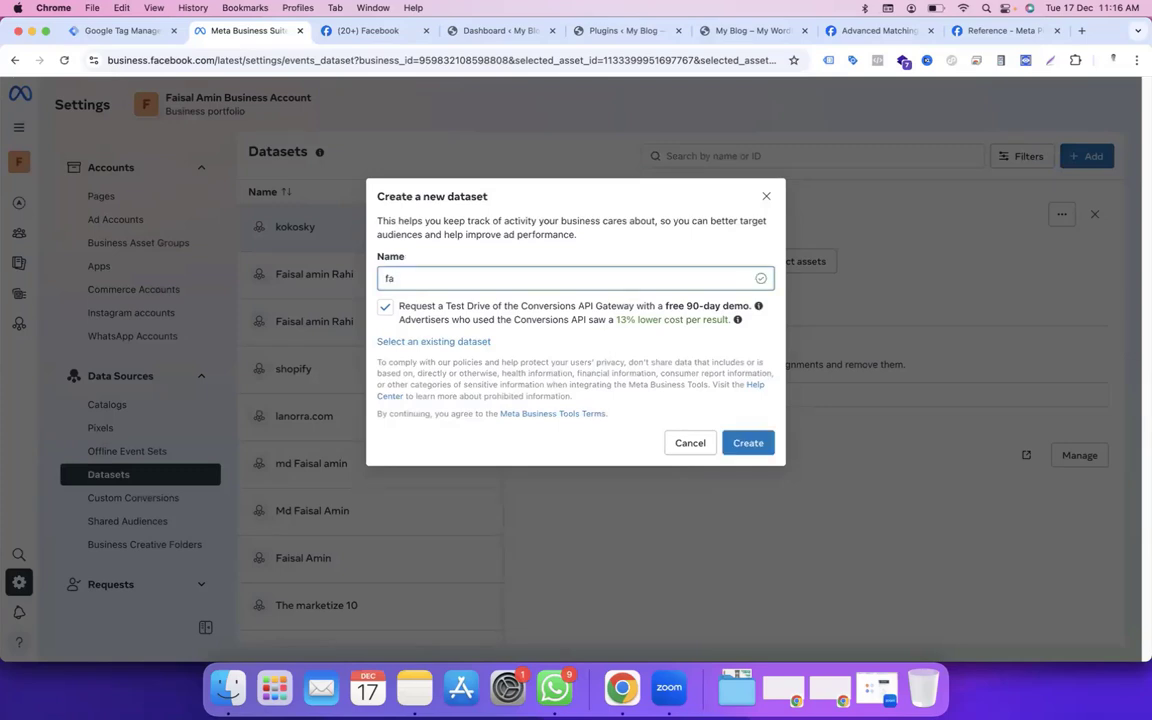
{"action": "key", "text": "BackSpace"}
{"action": "key", "text": "BackSpace"}
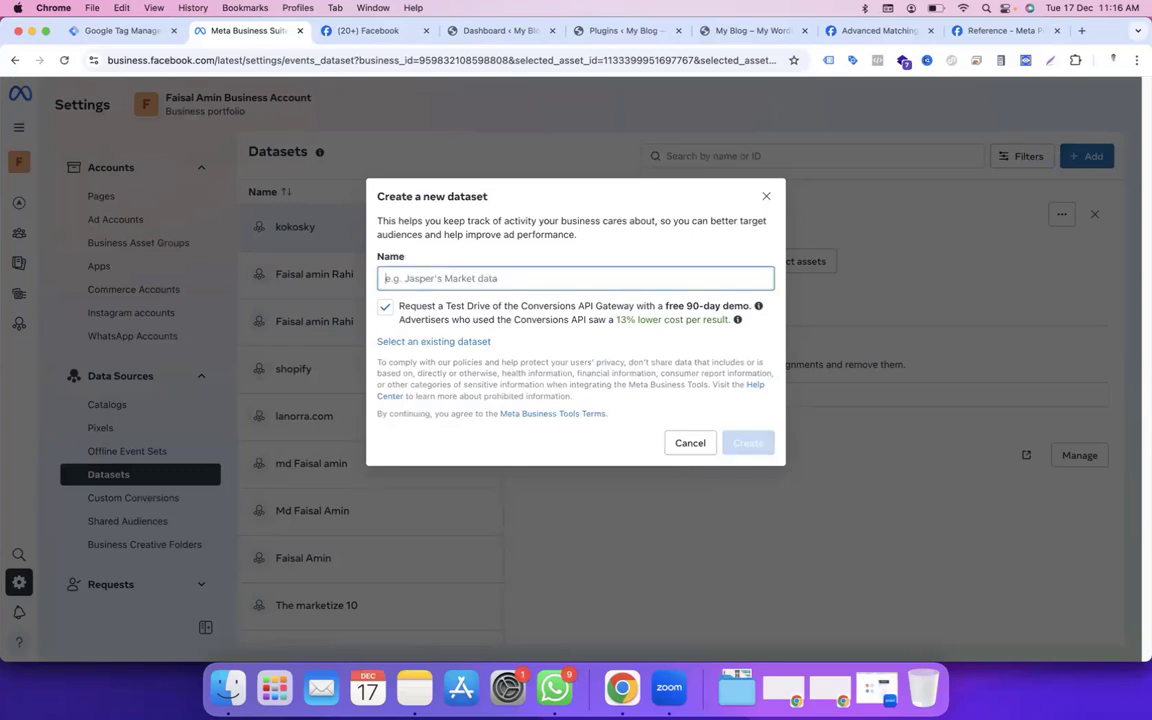
{"action": "type", "text": "facebook"}
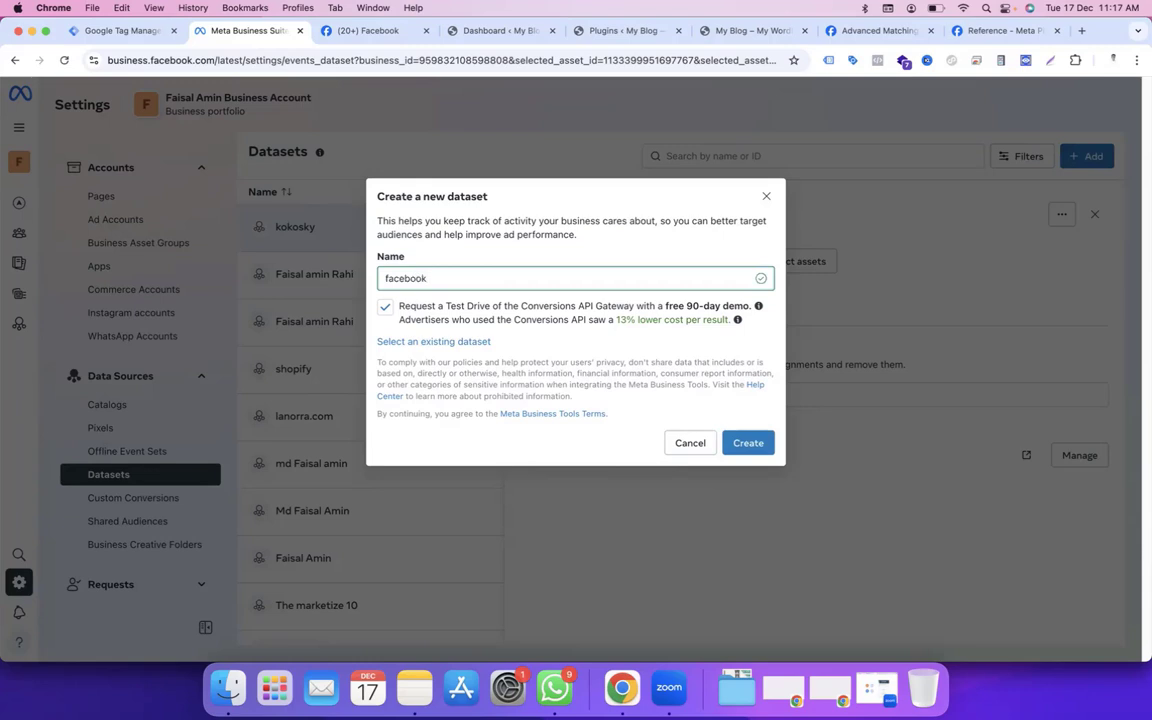
{"action": "type", "text": " pixel"}
{"action": "left_click", "coordinate": [746, 444]}
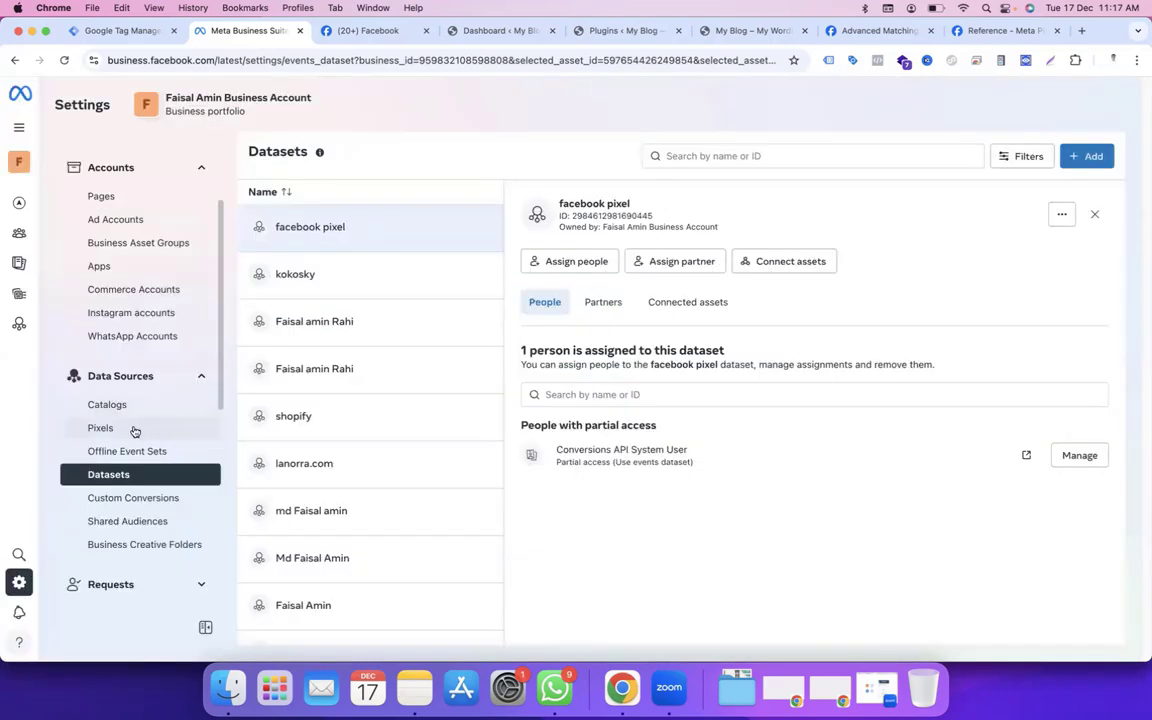
Step: Open the facebook pixel dataset in Events Manager and show its settings
{"action": "left_click", "coordinate": [128, 429]}
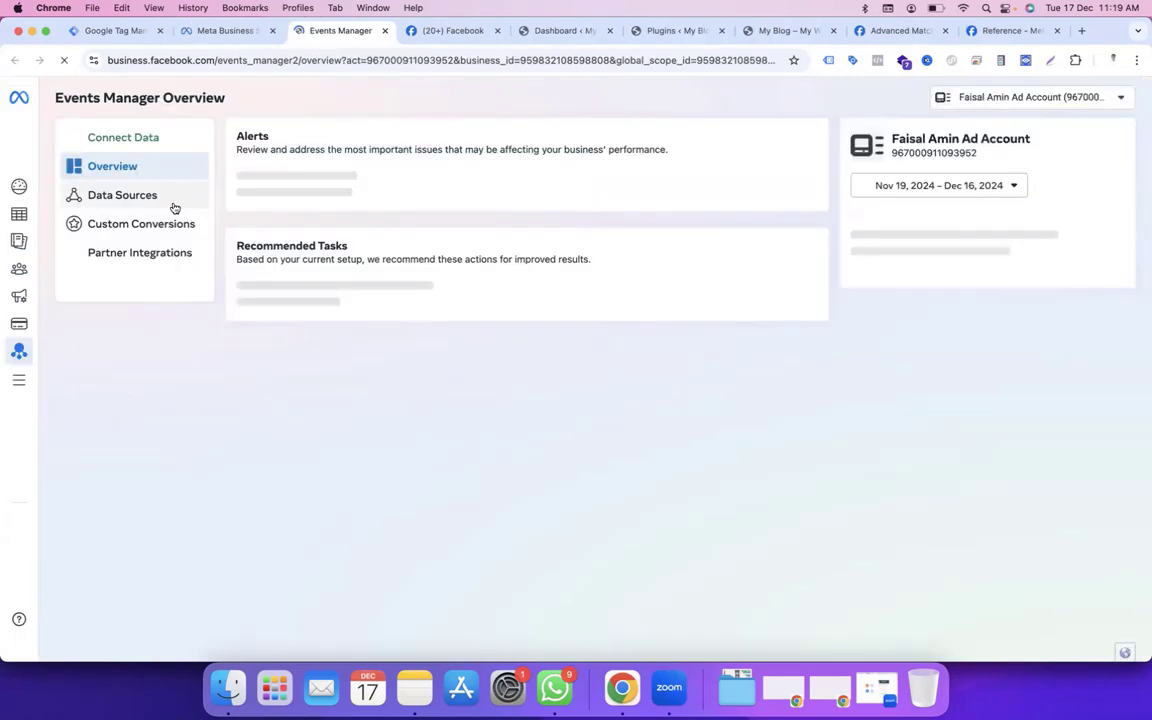
{"action": "left_click", "coordinate": [172, 206]}
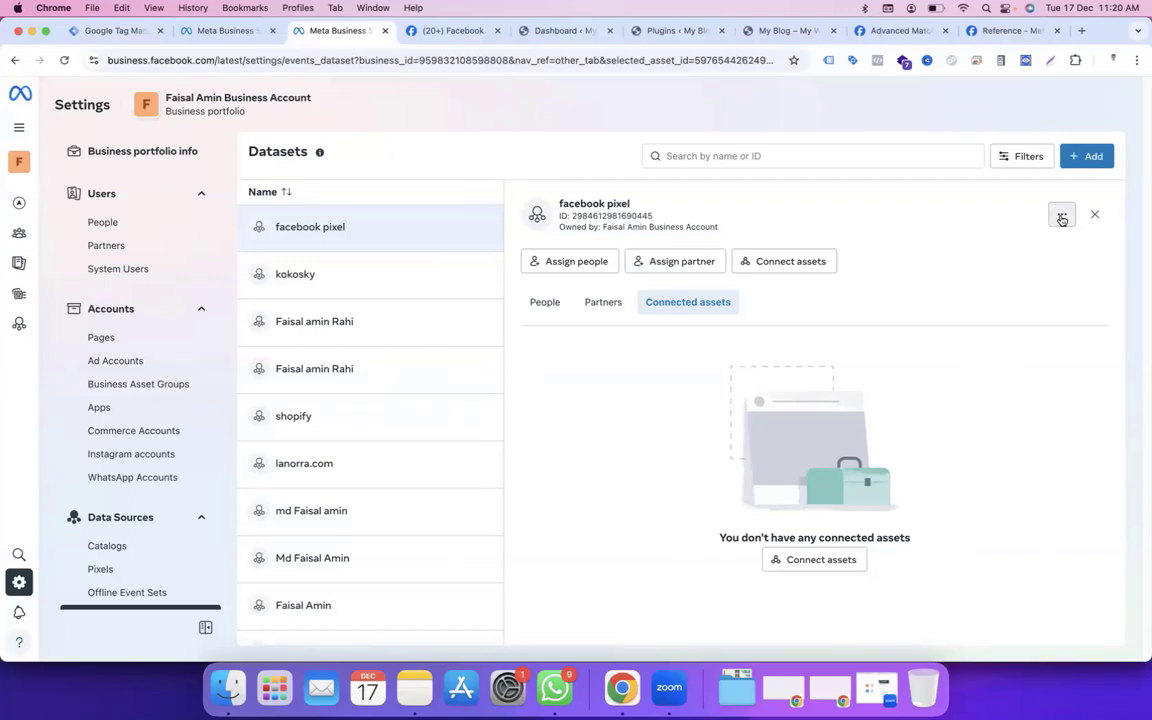
{"action": "left_click", "coordinate": [1062, 219]}
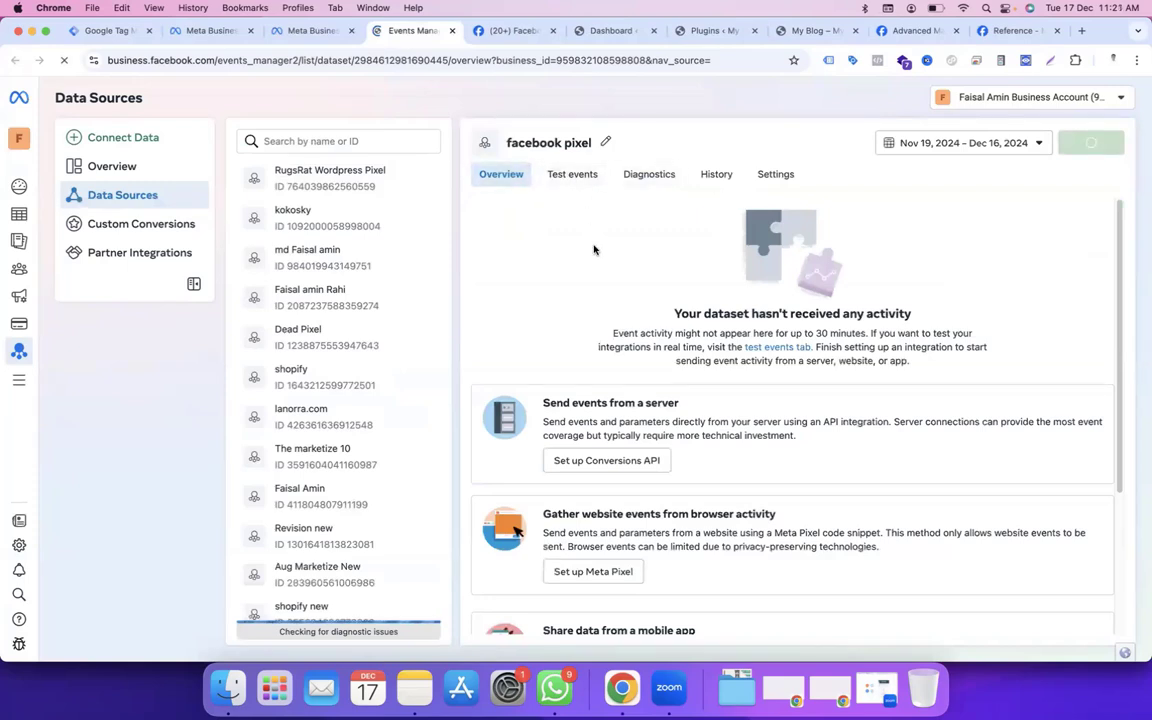
{"action": "left_click", "coordinate": [773, 180]}
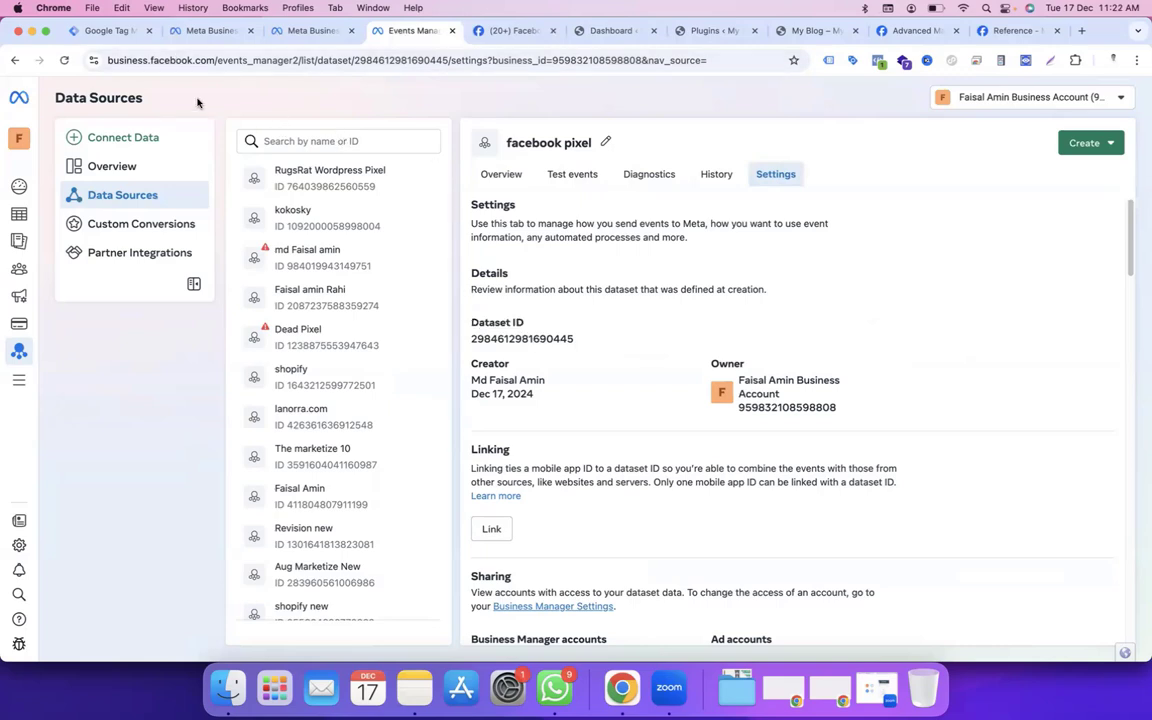
Step: Switch to Google Tag Manager and start a new account named "facebook Capi"
{"action": "left_click", "coordinate": [111, 29]}
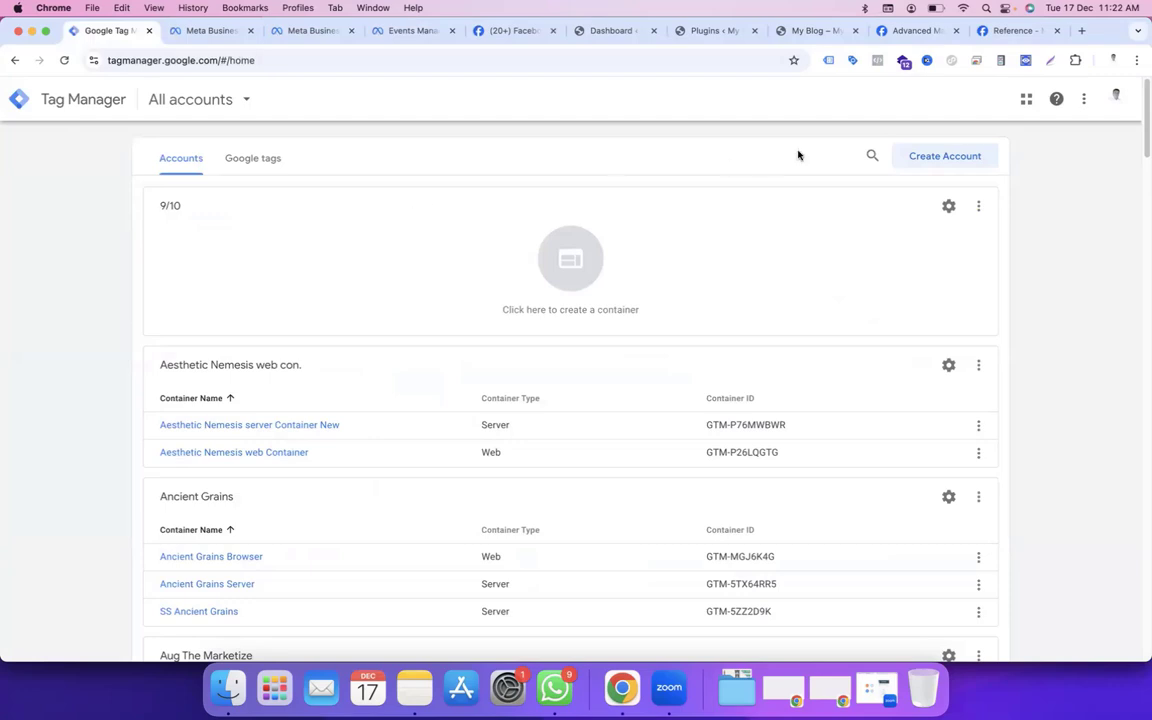
{"action": "left_click", "coordinate": [932, 156]}
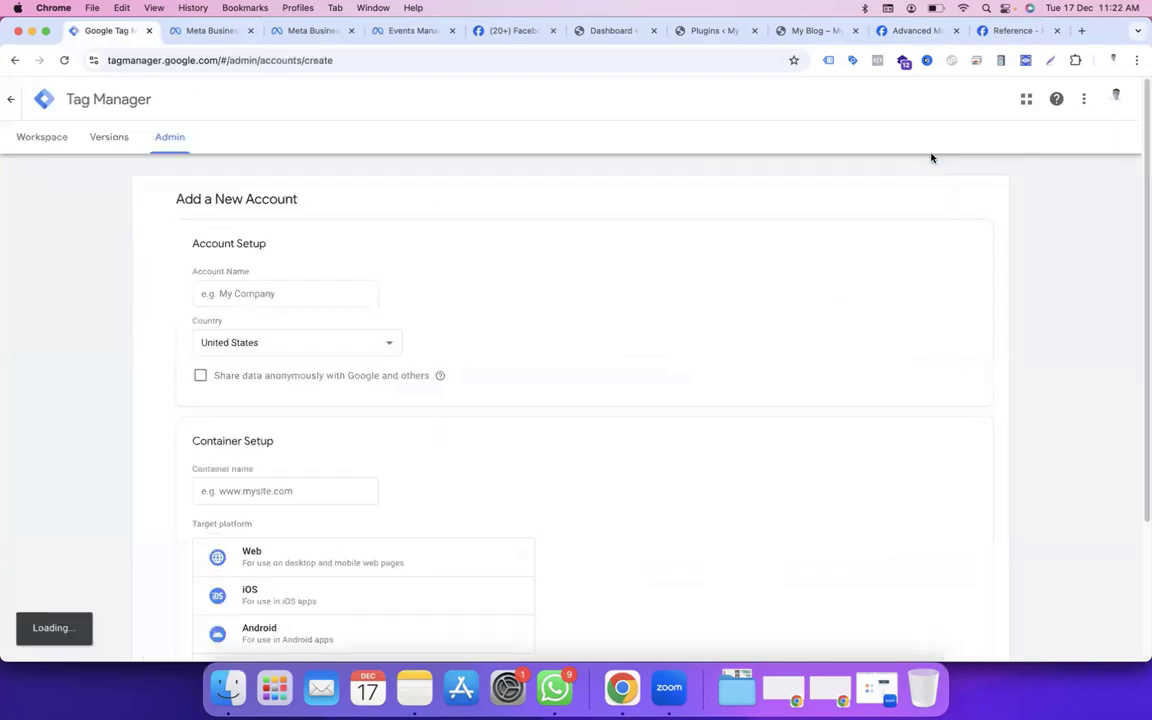
{"action": "left_click", "coordinate": [268, 296]}
{"action": "type", "text": "facebook"}
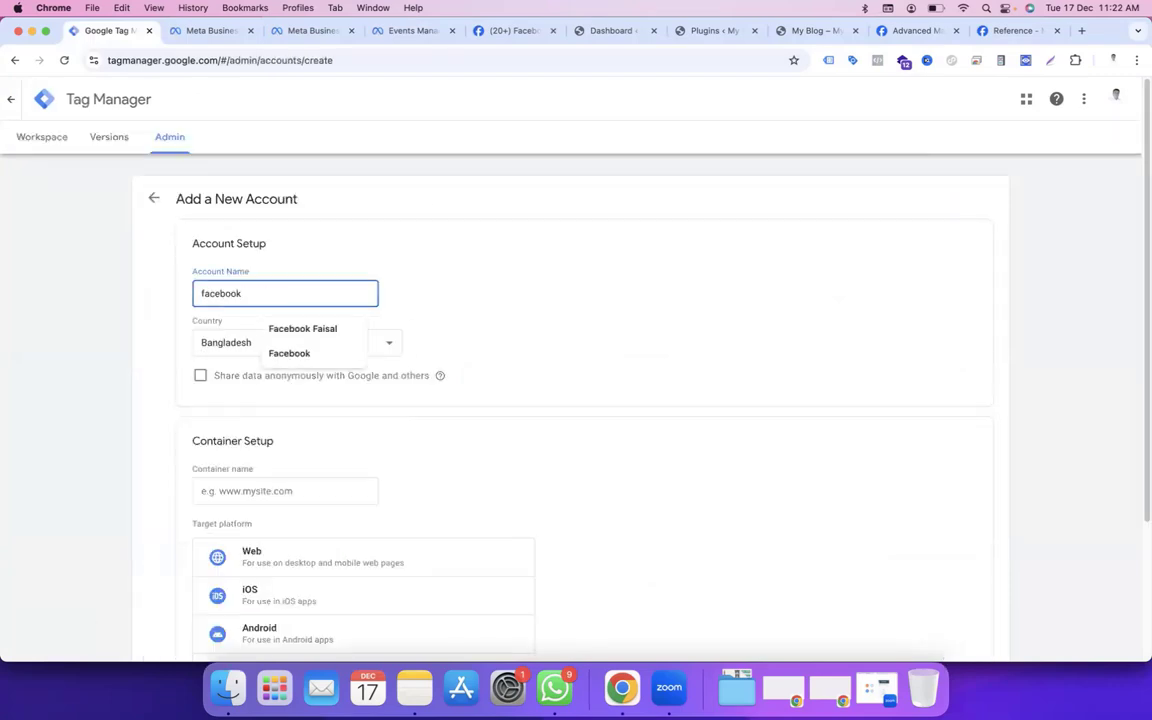
{"action": "type", "text": " Capi"}
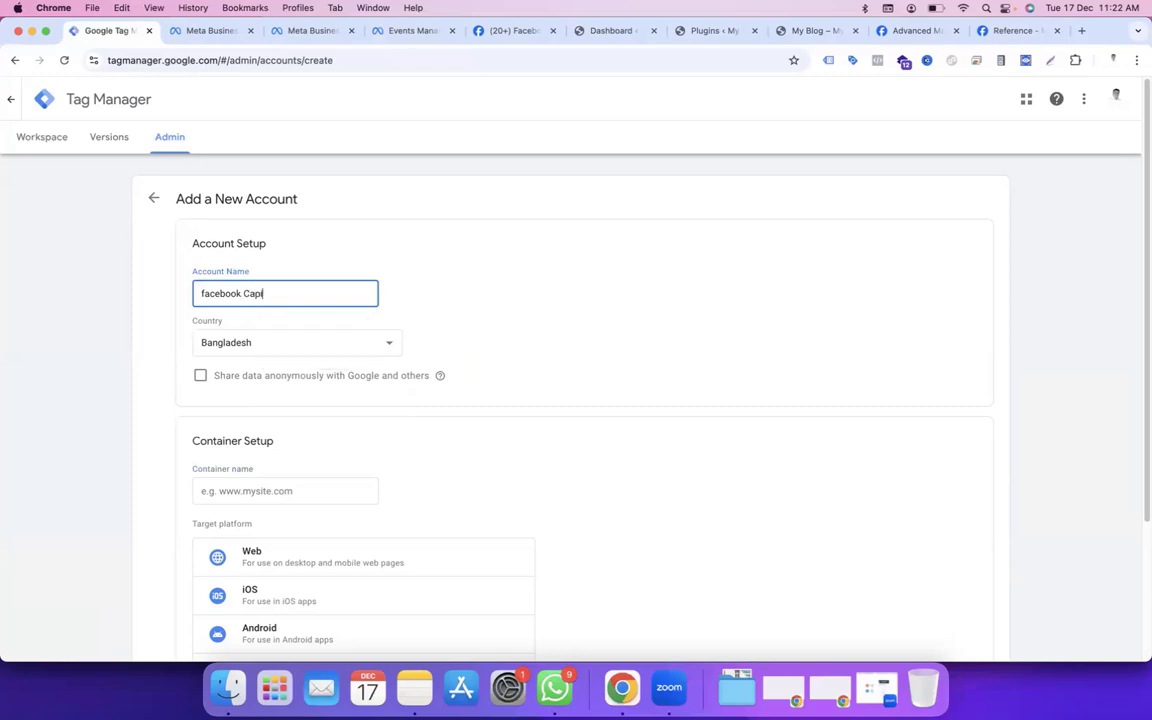
{"action": "left_click", "coordinate": [262, 495]}
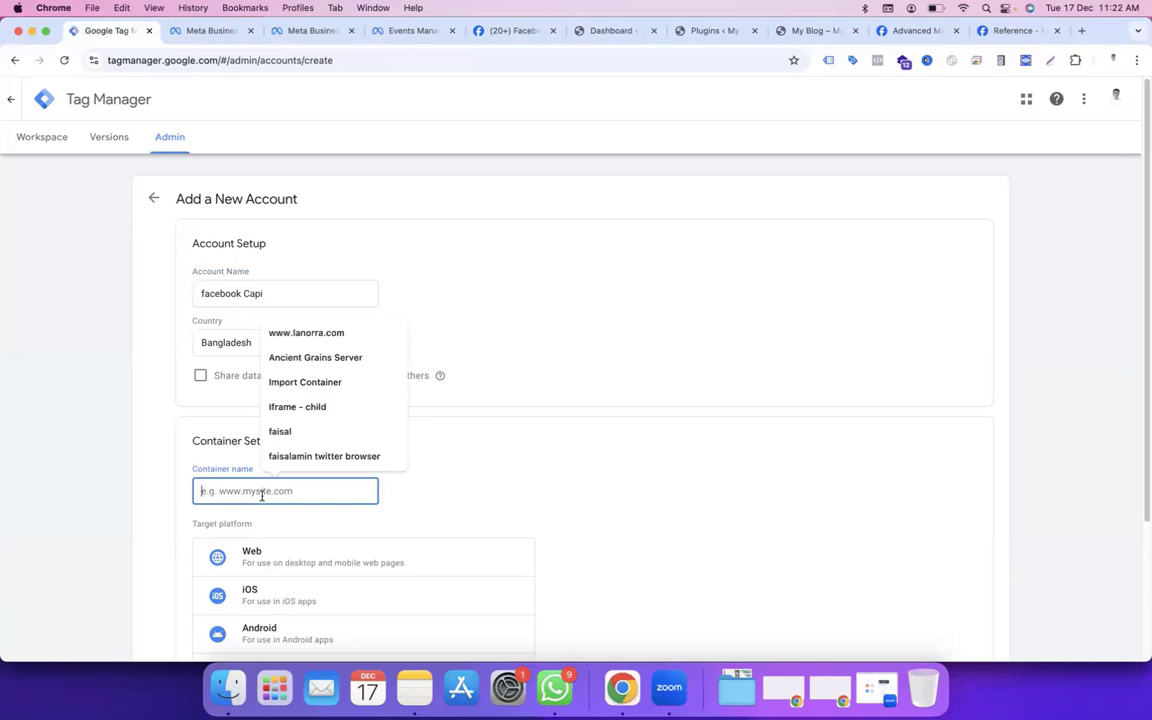
{"action": "type", "text": "facebook browser"}
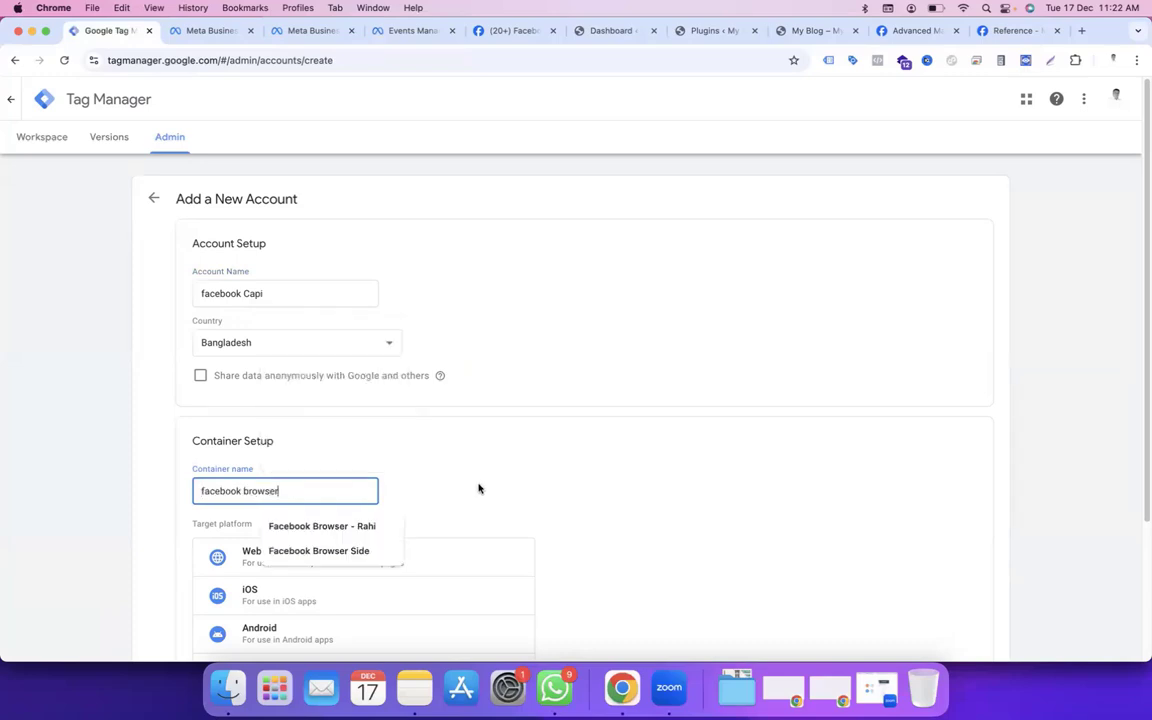
{"action": "left_click", "coordinate": [551, 483]}
{"action": "key", "text": "super+z"}
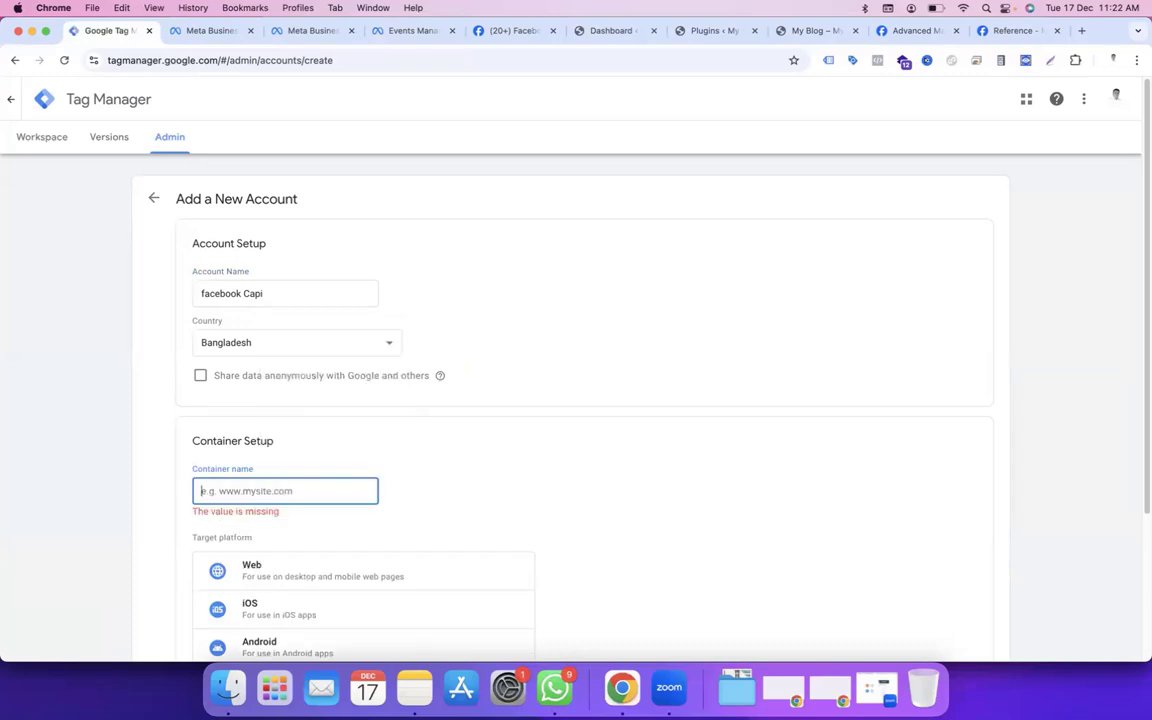
Step: Name the container with the owner's name followed by "facebook", target the Web platform, and create the account, accepting the terms of service
{"action": "type", "text": "faisalamin facebook"}
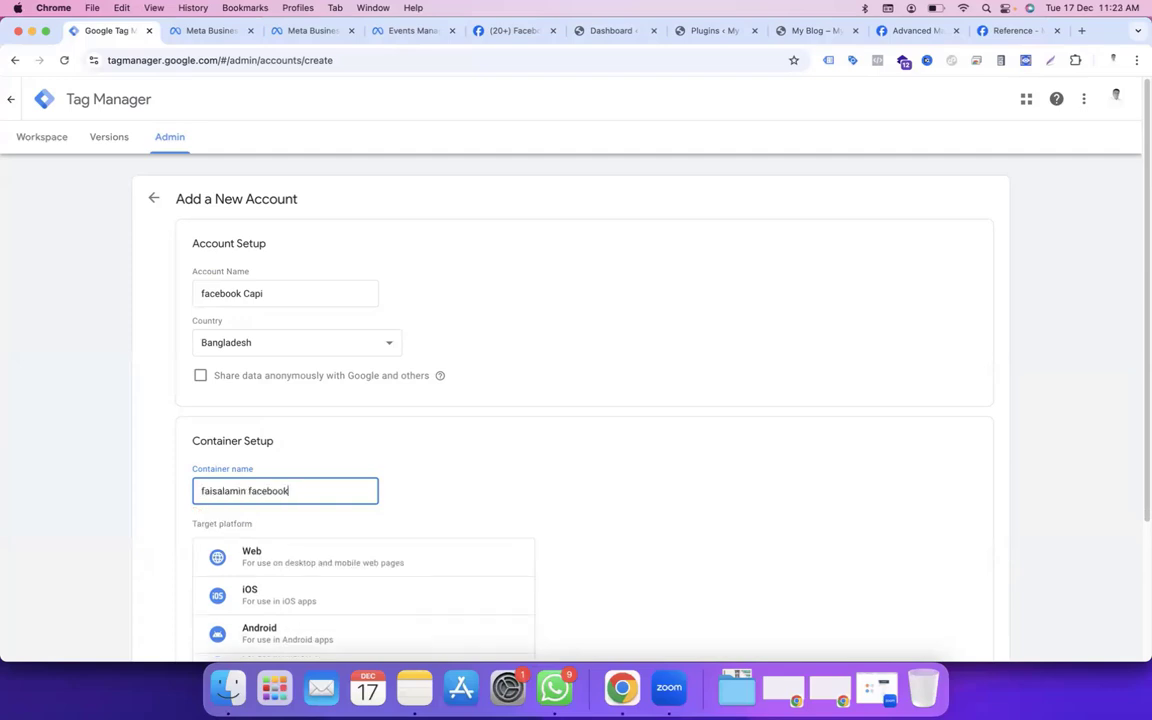
{"action": "scroll", "coordinate": [473, 486], "scroll_direction": "down", "scroll_amount": 3}
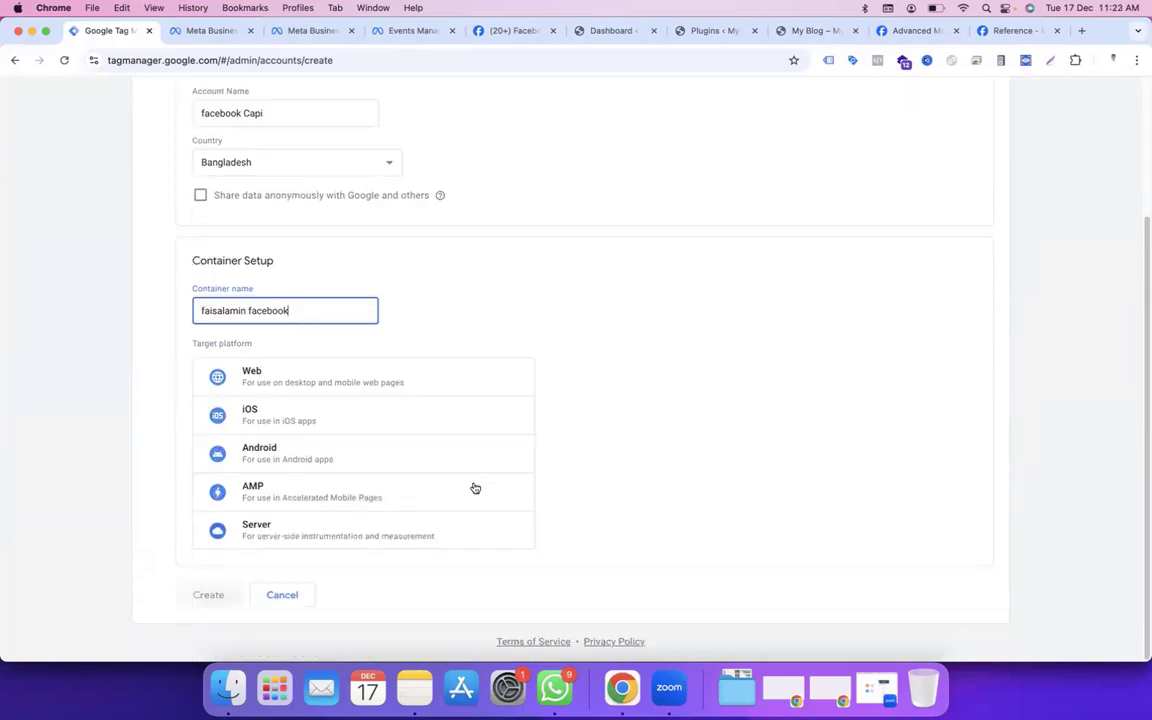
{"action": "left_click", "coordinate": [307, 385]}
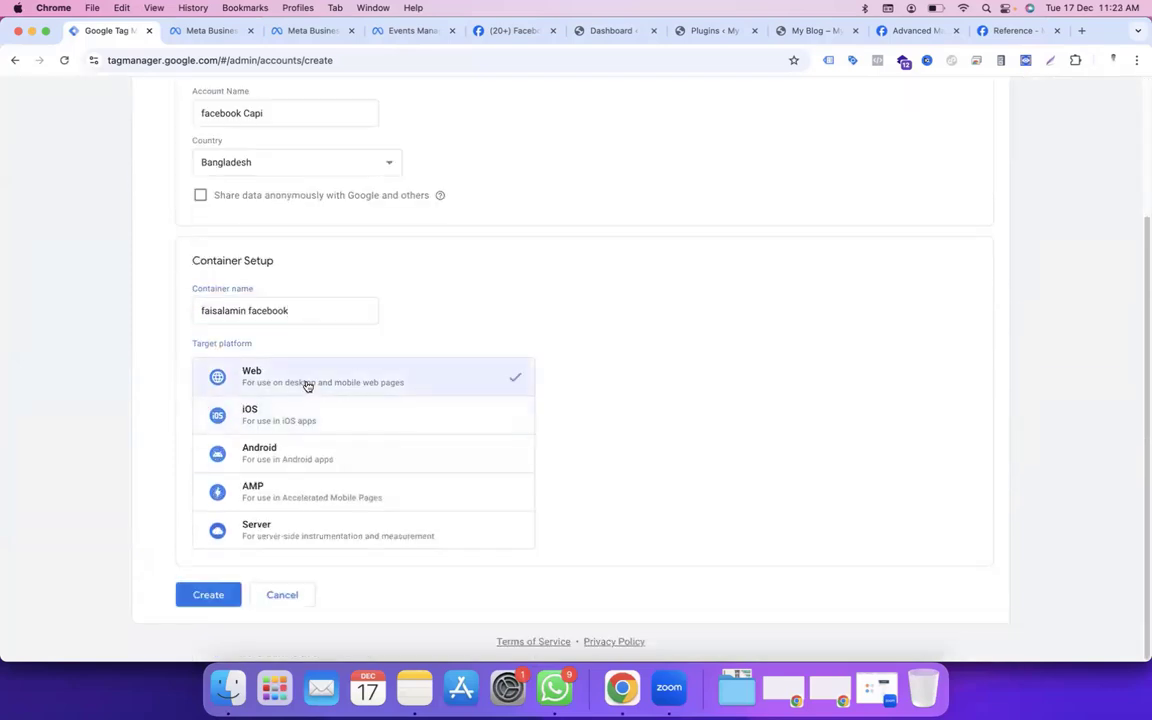
{"action": "left_click", "coordinate": [219, 595]}
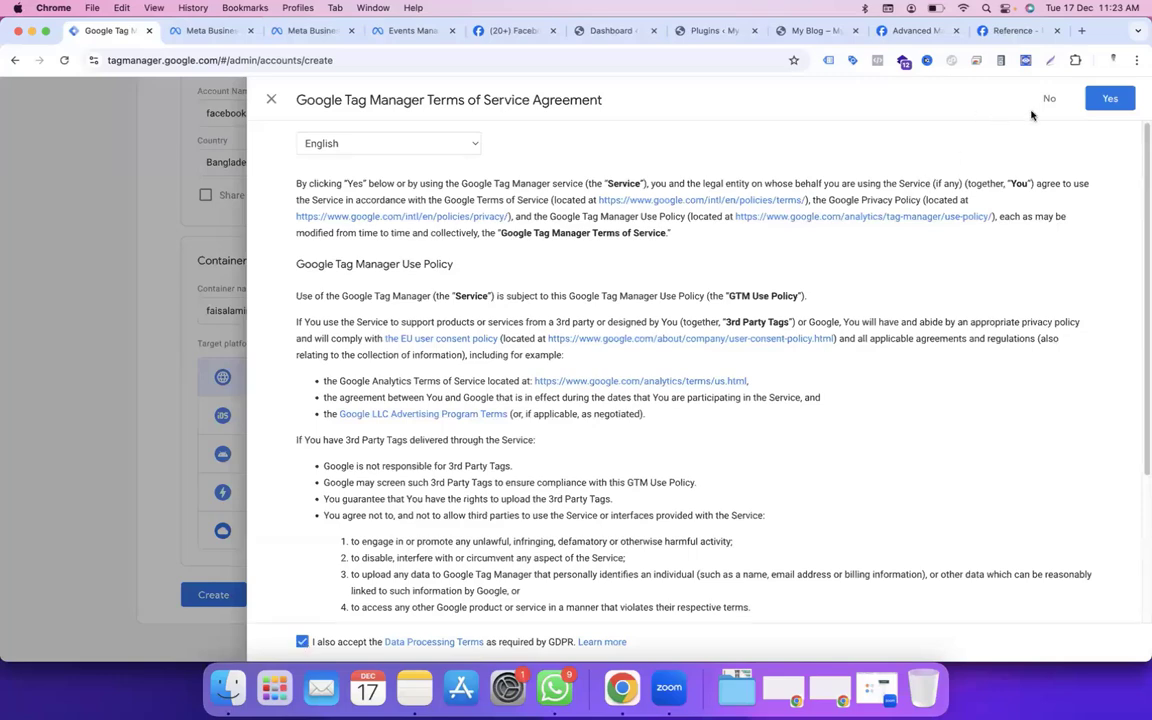
{"action": "left_click", "coordinate": [1106, 99]}
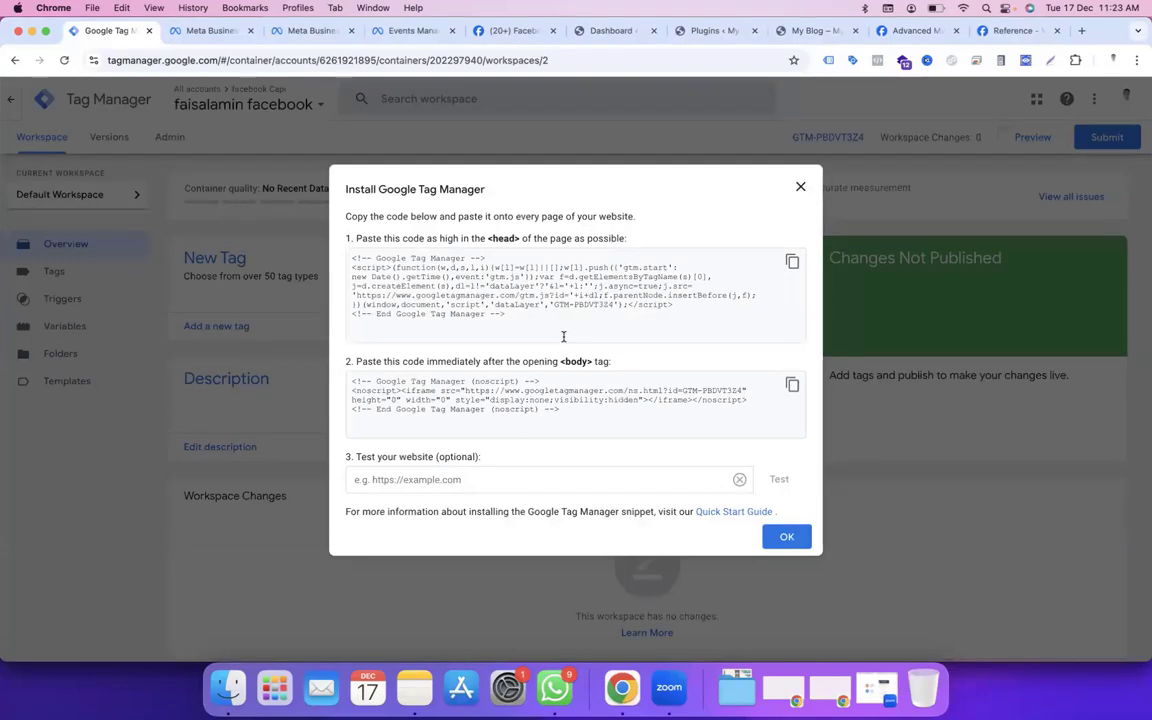
Step: Copy the container ID GTM-PBDVT3Z4 from the head installation snippet
{"action": "left_click_drag", "start_coordinate": [555, 305], "coordinate": [598, 306]}
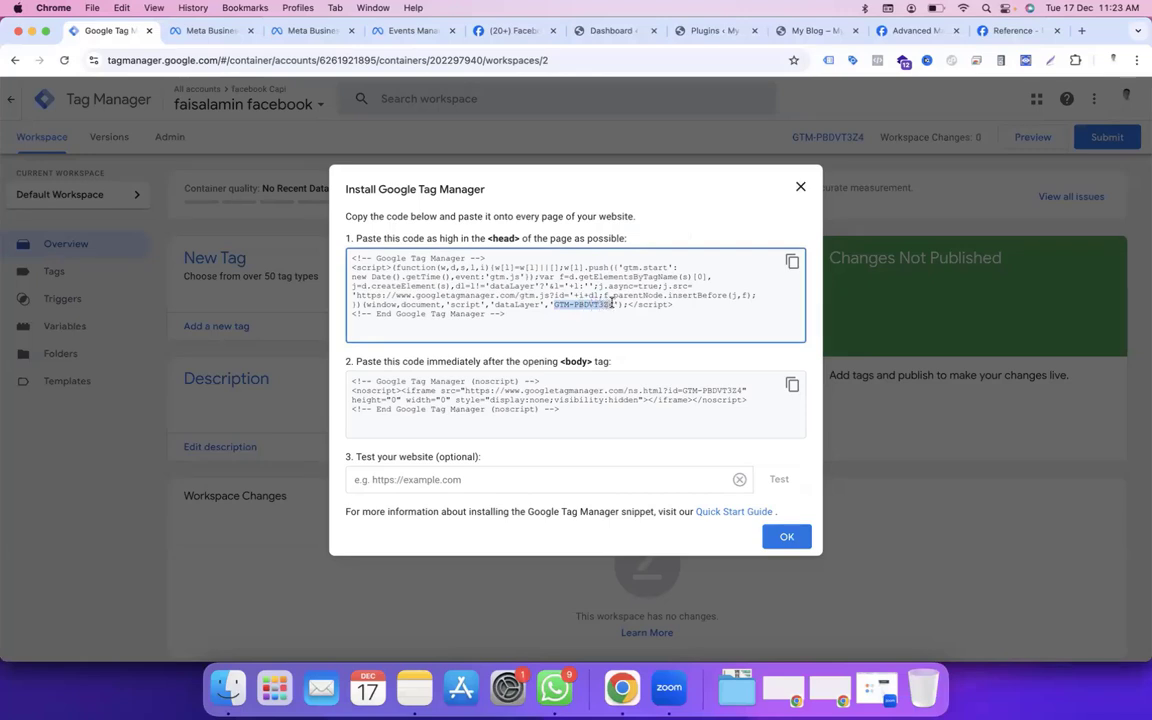
{"action": "right_click", "coordinate": [605, 305]}
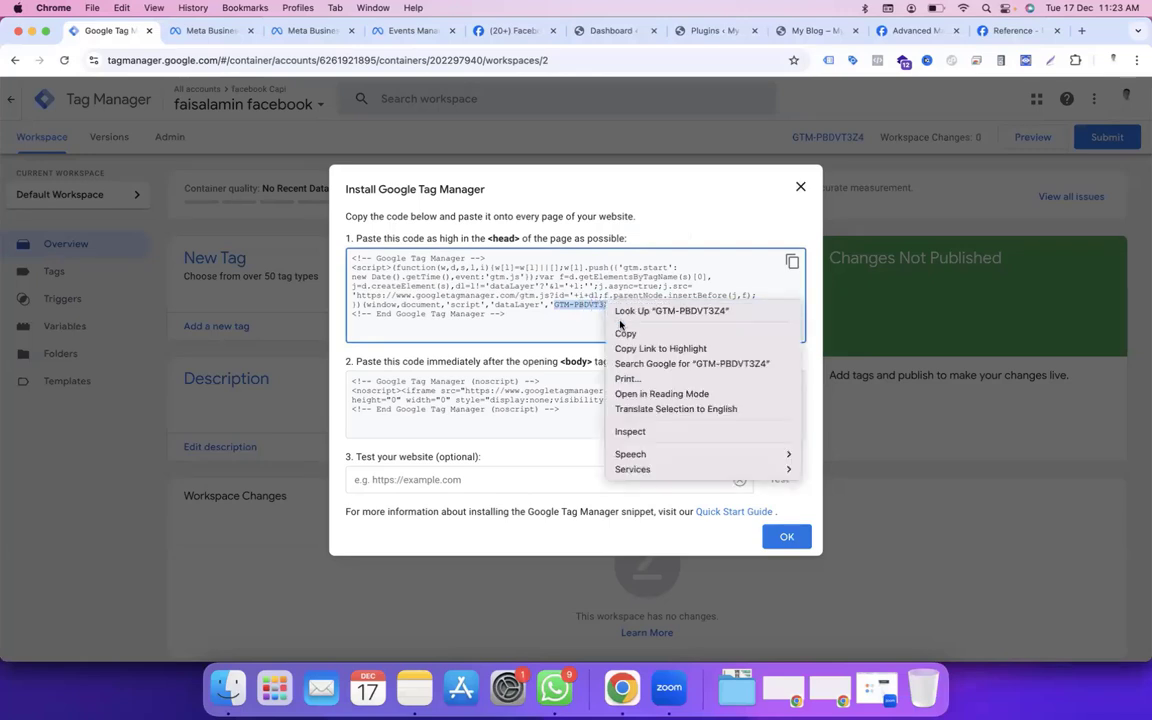
{"action": "left_click", "coordinate": [625, 333]}
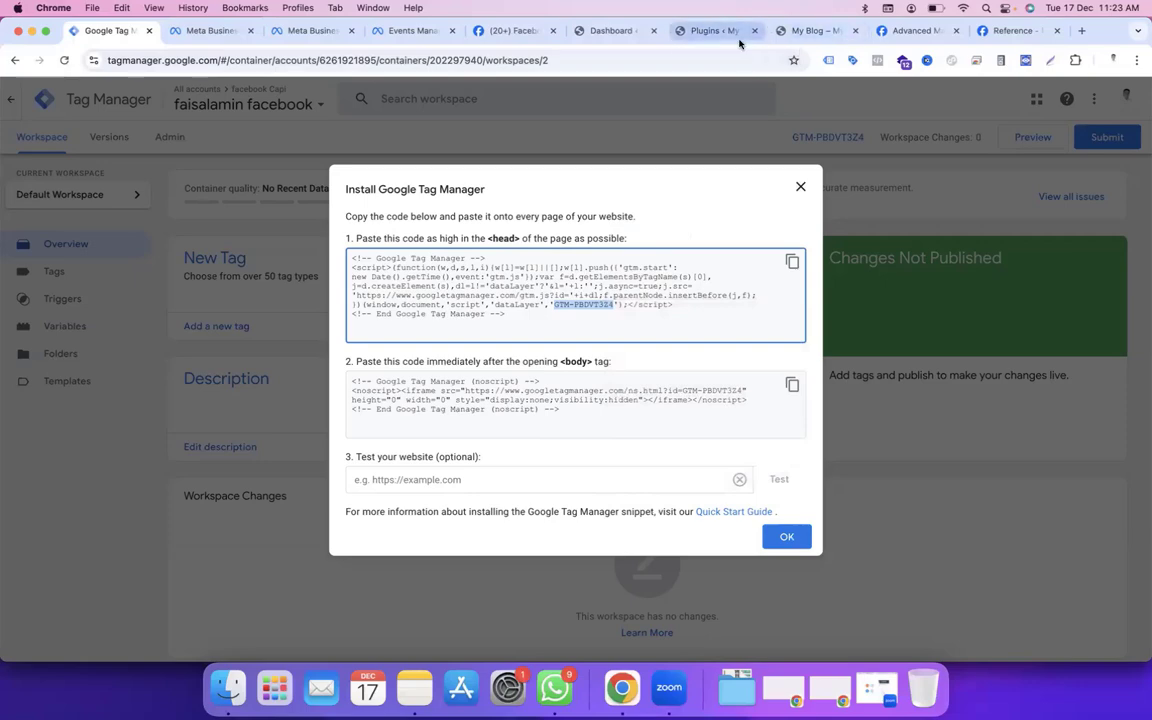
Step: Switch to the WordPress admin dashboard and open the Google Tag Manager plugin's settings page
{"action": "left_click", "coordinate": [630, 31]}
{"action": "mouse_move", "coordinate": [33, 545]}
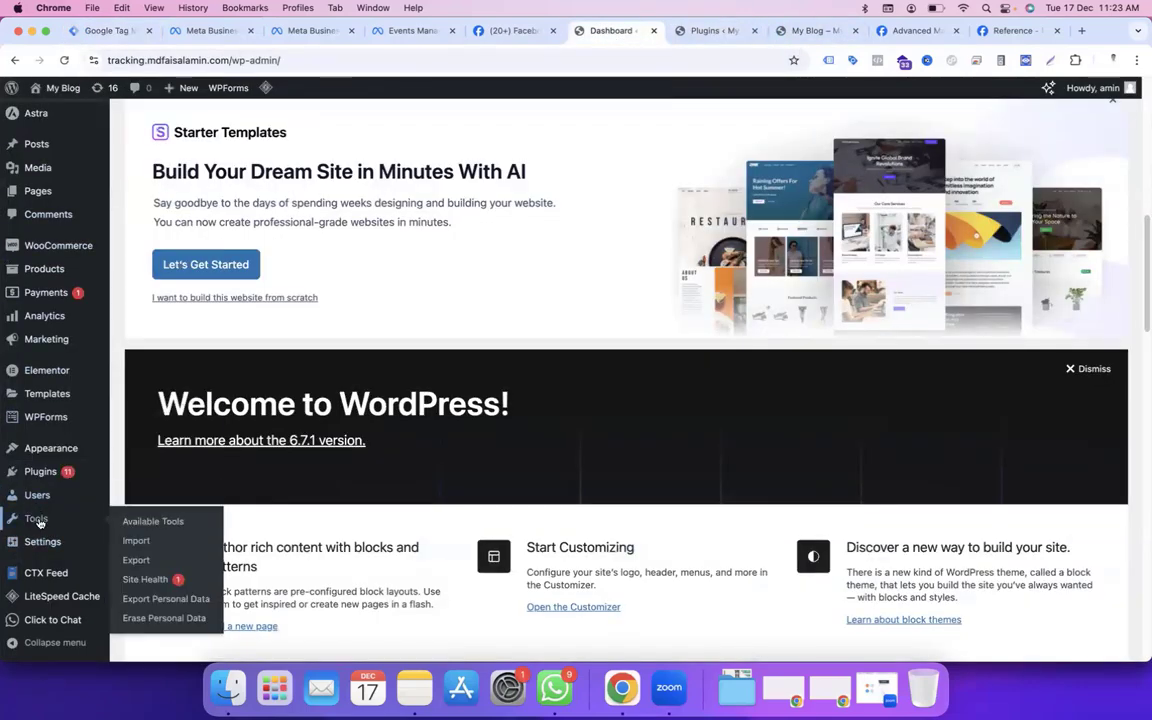
{"action": "mouse_move", "coordinate": [47, 441]}
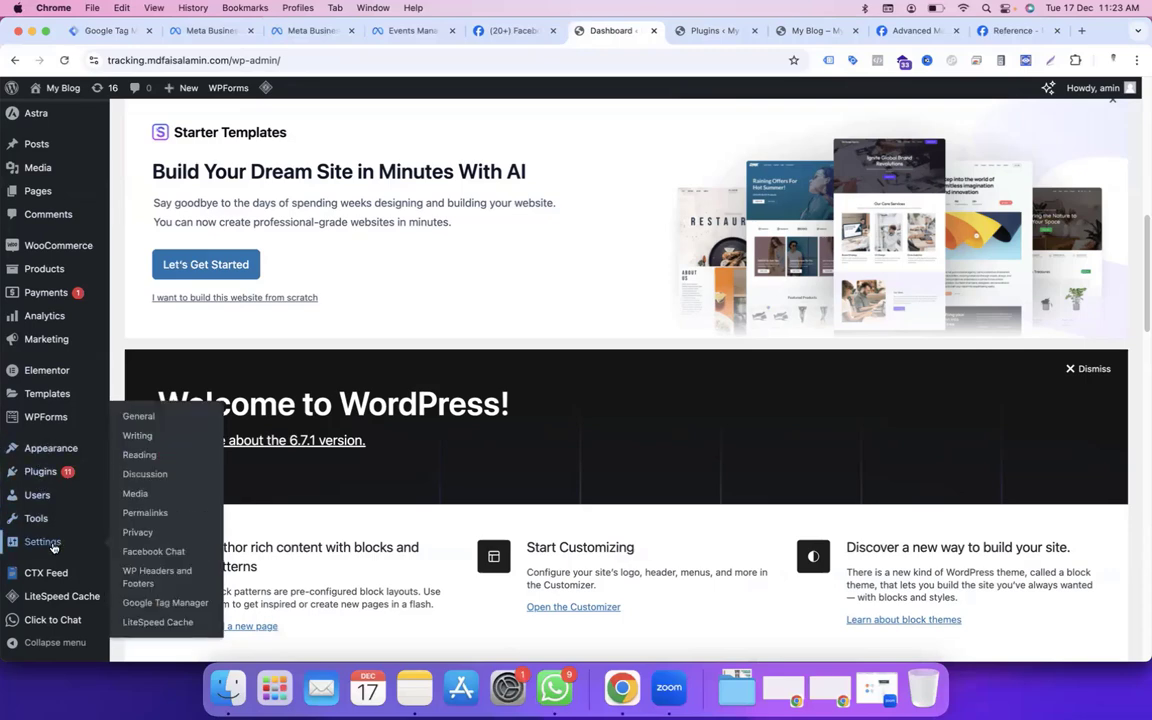
{"action": "left_click", "coordinate": [155, 609]}
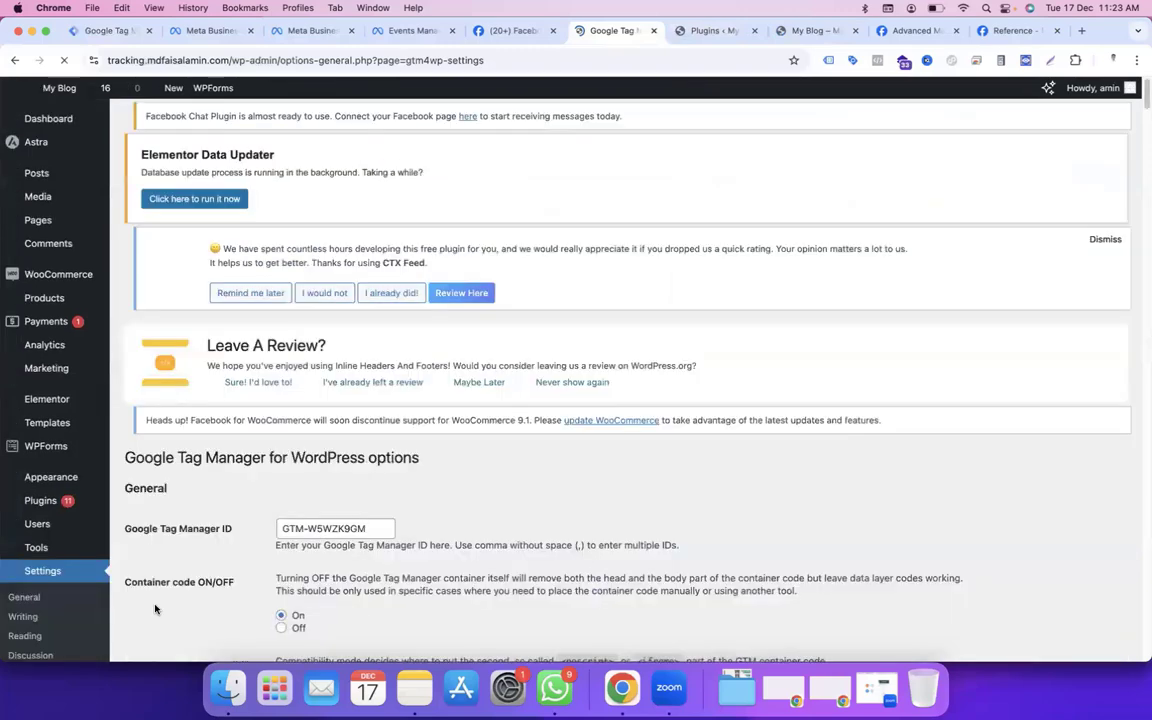
Step: Replace the plugin's Google Tag Manager ID with GTM-PBDVT3Z4 and save the changes
{"action": "left_click_drag", "start_coordinate": [378, 569], "coordinate": [283, 567]}
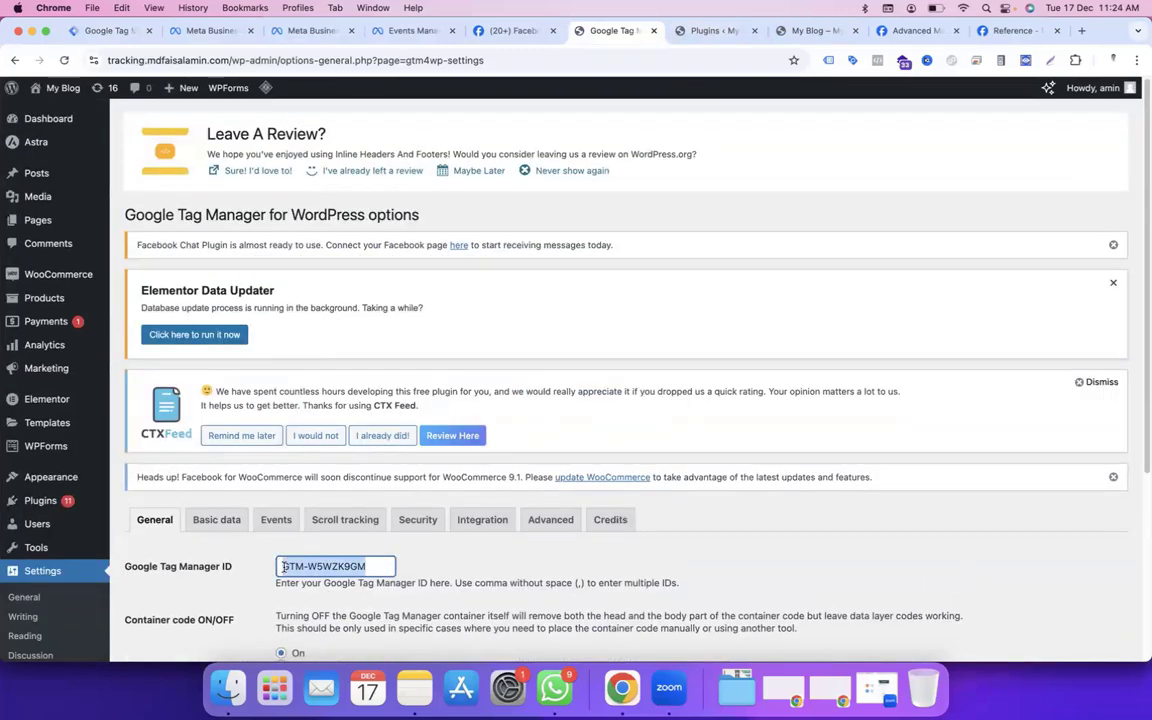
{"action": "key", "text": "cmd+v"}
{"action": "scroll", "coordinate": [428, 567], "scroll_direction": "down", "scroll_amount": 5}
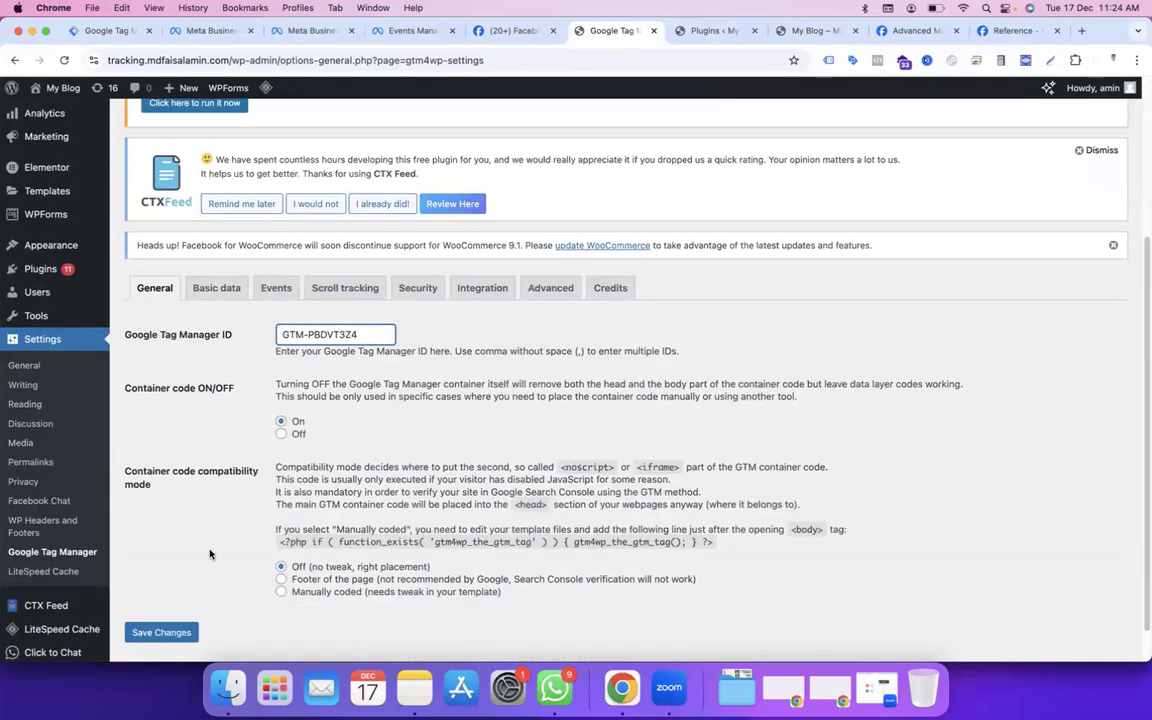
{"action": "left_click", "coordinate": [158, 632]}
Step: Show the plugin's WooCommerce integration options to check the e-commerce tracking setting
{"action": "left_click", "coordinate": [482, 557]}
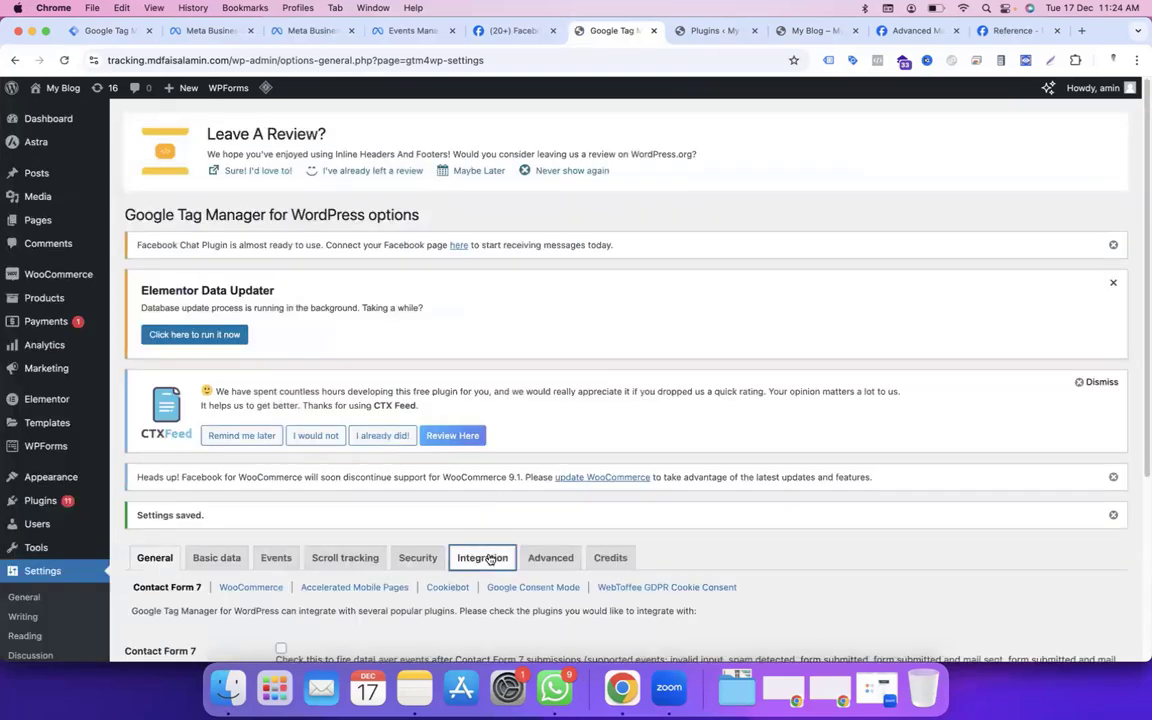
{"action": "scroll", "coordinate": [450, 450], "scroll_direction": "down", "scroll_amount": 3}
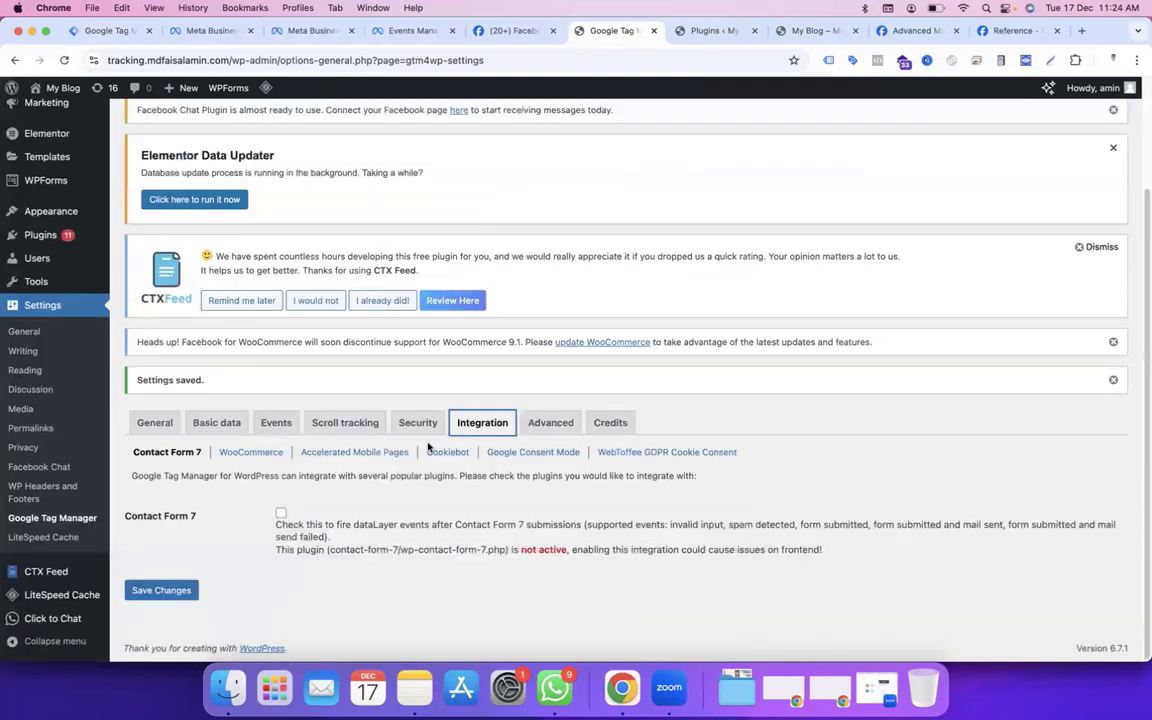
{"action": "left_click", "coordinate": [251, 452]}
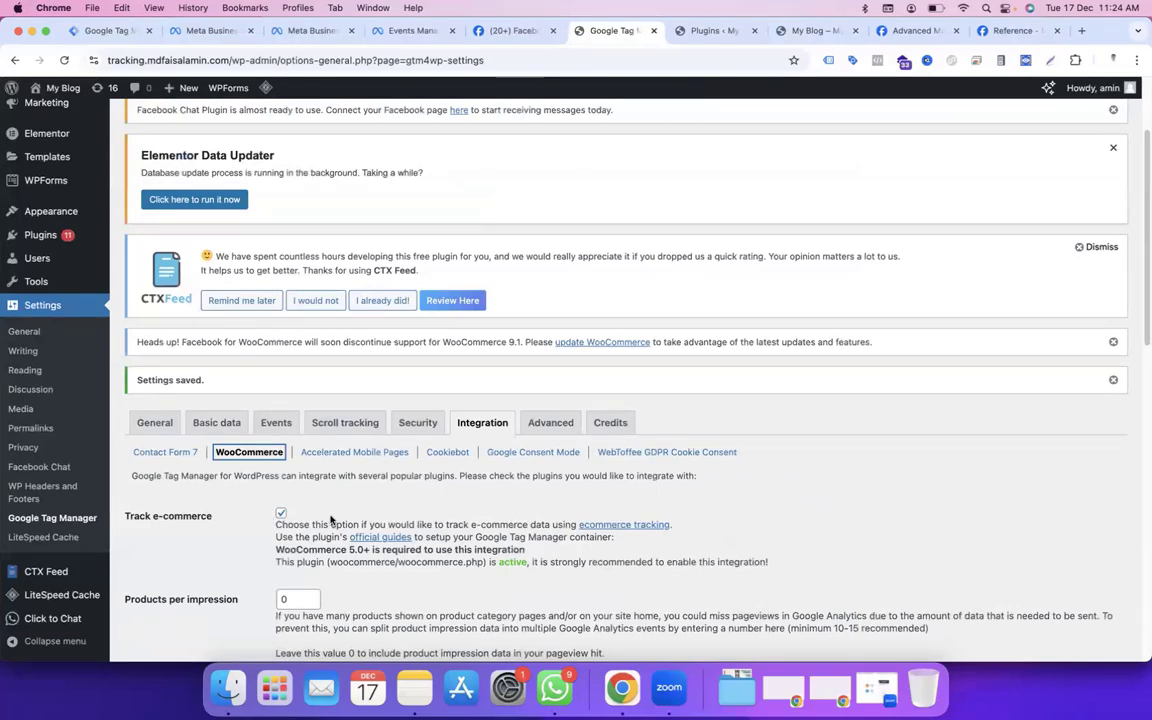
Step: Review the remaining WooCommerce integration options, including customer and order data in the data layer, and save the plugin settings
{"action": "scroll", "coordinate": [332, 515], "scroll_direction": "down", "scroll_amount": 5}
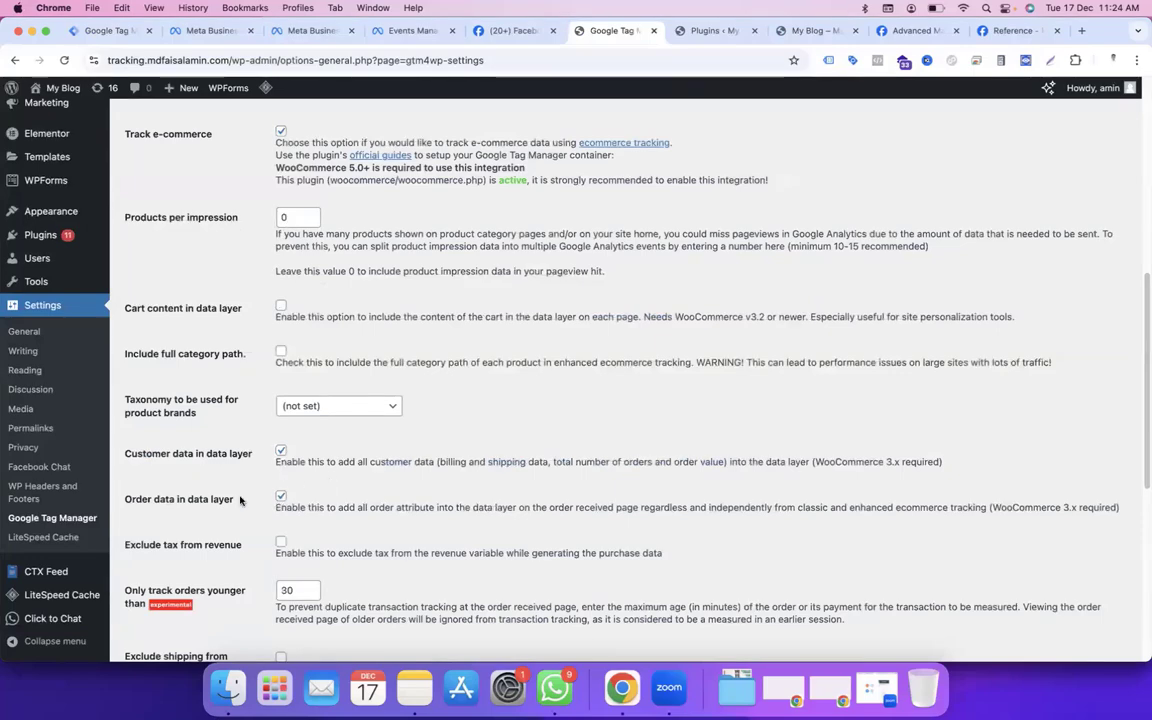
{"action": "scroll", "coordinate": [315, 502], "scroll_direction": "down", "scroll_amount": 6}
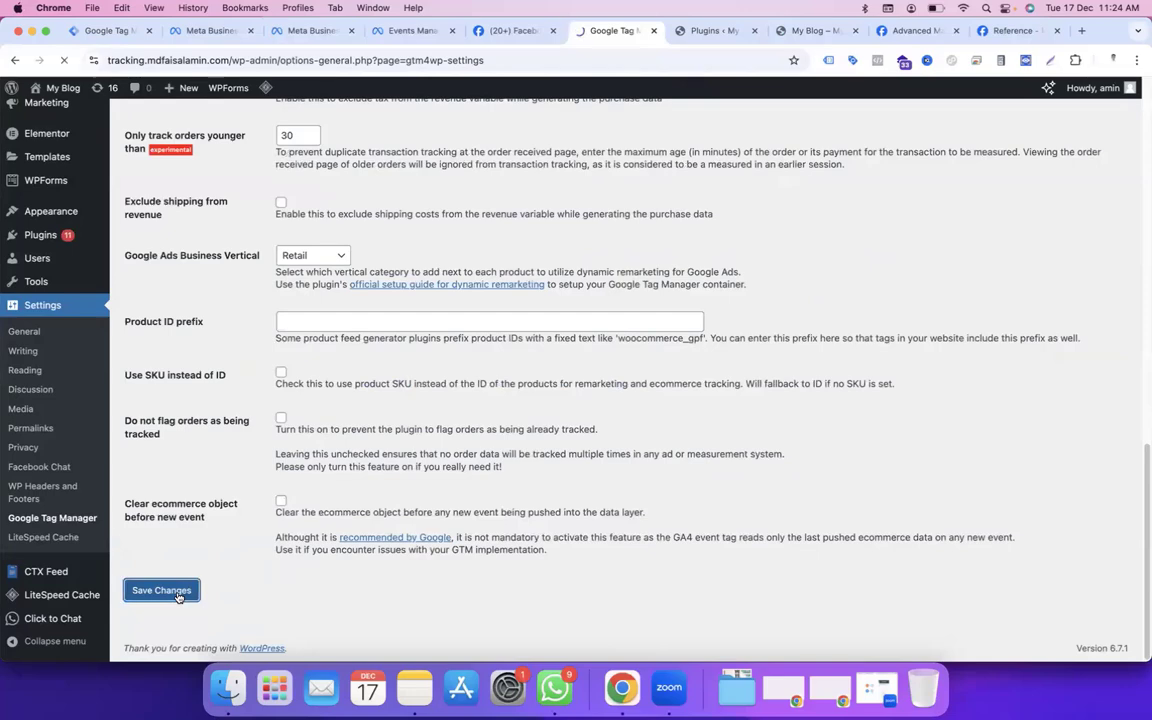
{"action": "left_click", "coordinate": [161, 591]}
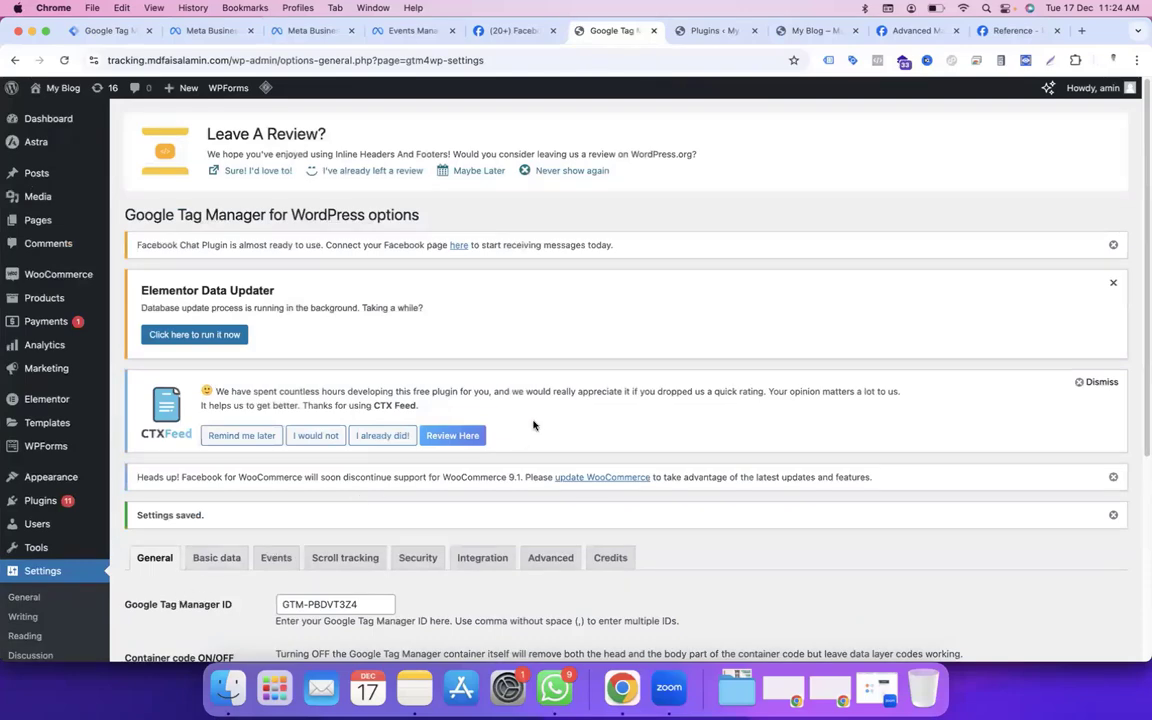
Step: Switch to Google Tag Manager, close the installation instructions, and start a new tag with its tag type choices open
{"action": "left_click", "coordinate": [106, 33]}
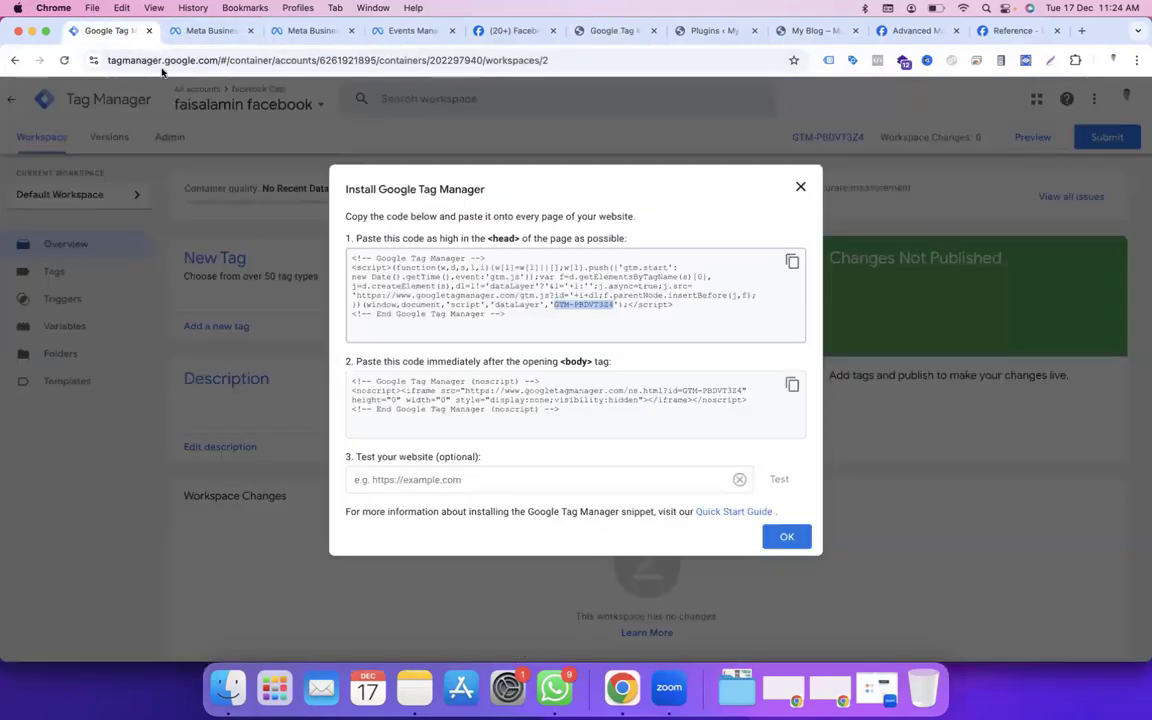
{"action": "left_click", "coordinate": [800, 188]}
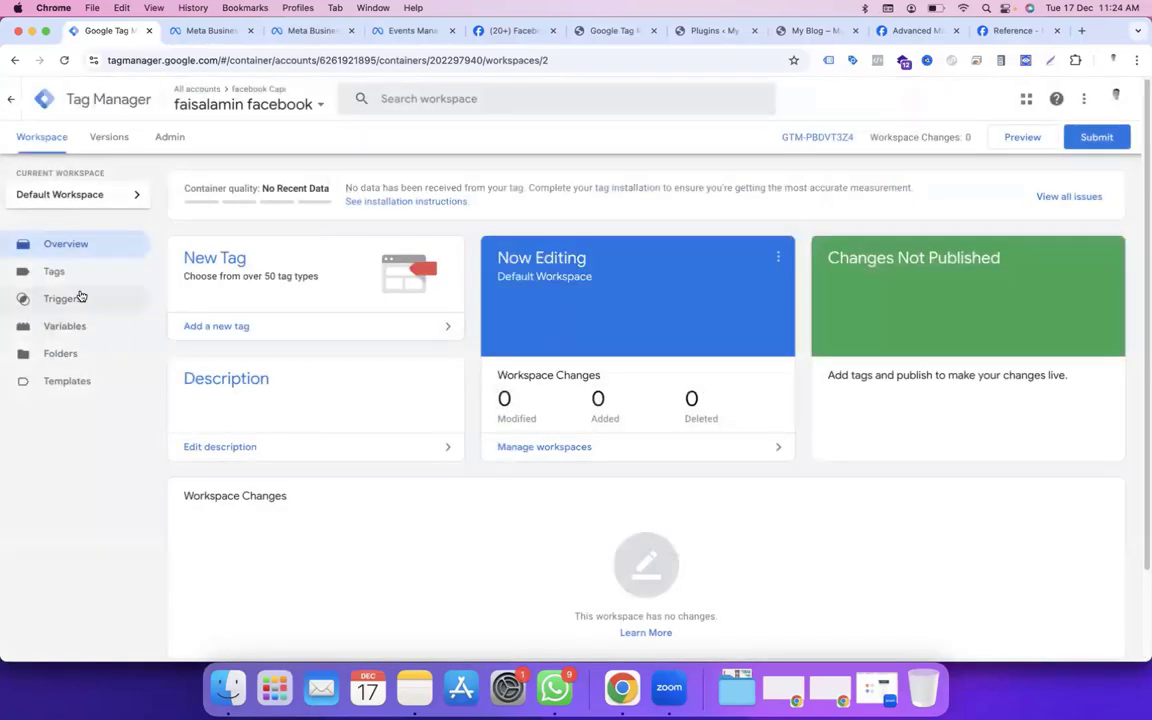
{"action": "left_click", "coordinate": [81, 282]}
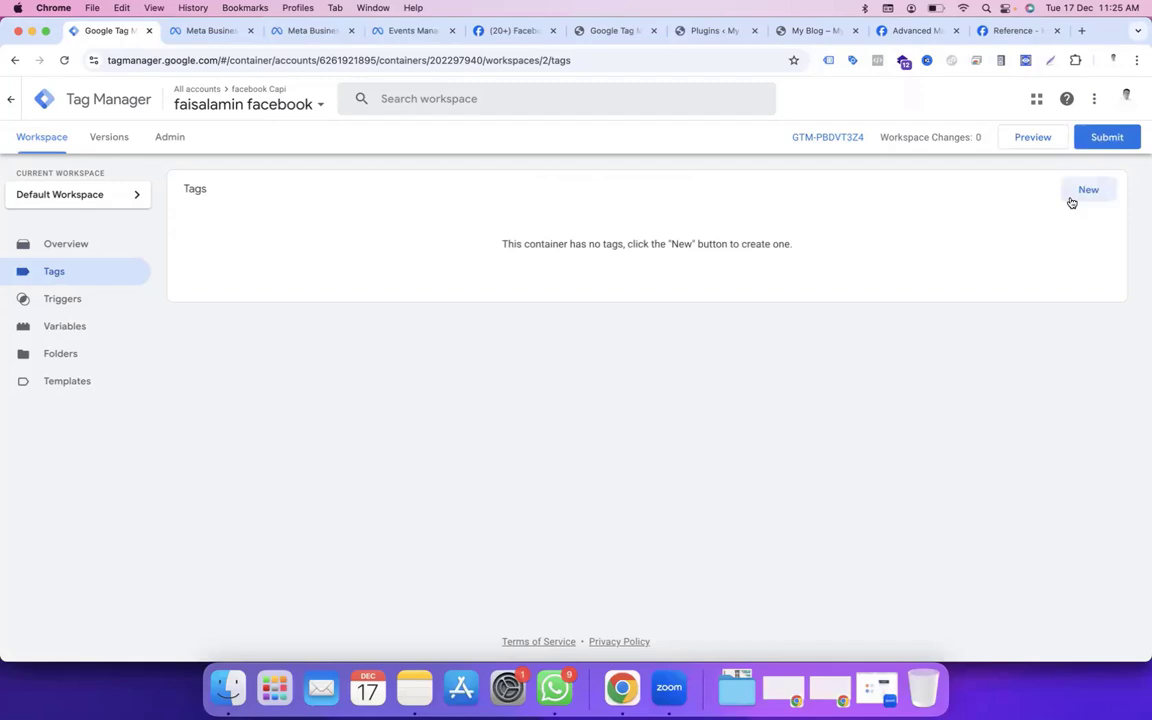
{"action": "left_click", "coordinate": [1072, 196]}
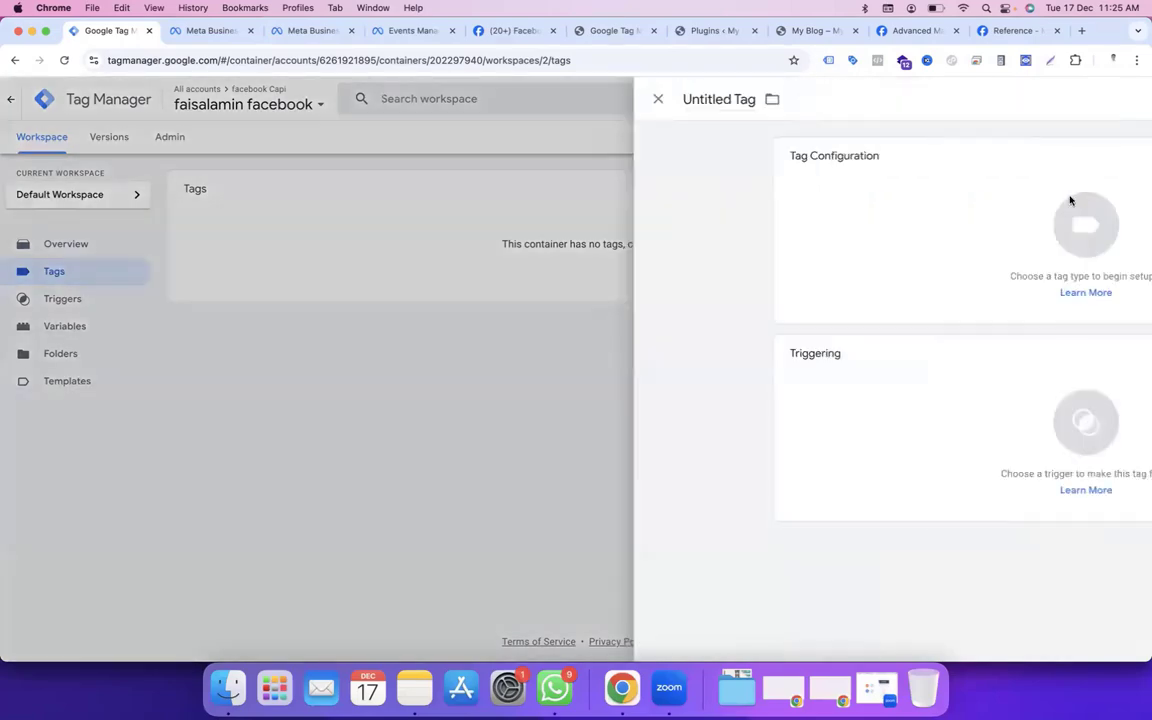
{"action": "left_click", "coordinate": [725, 224]}
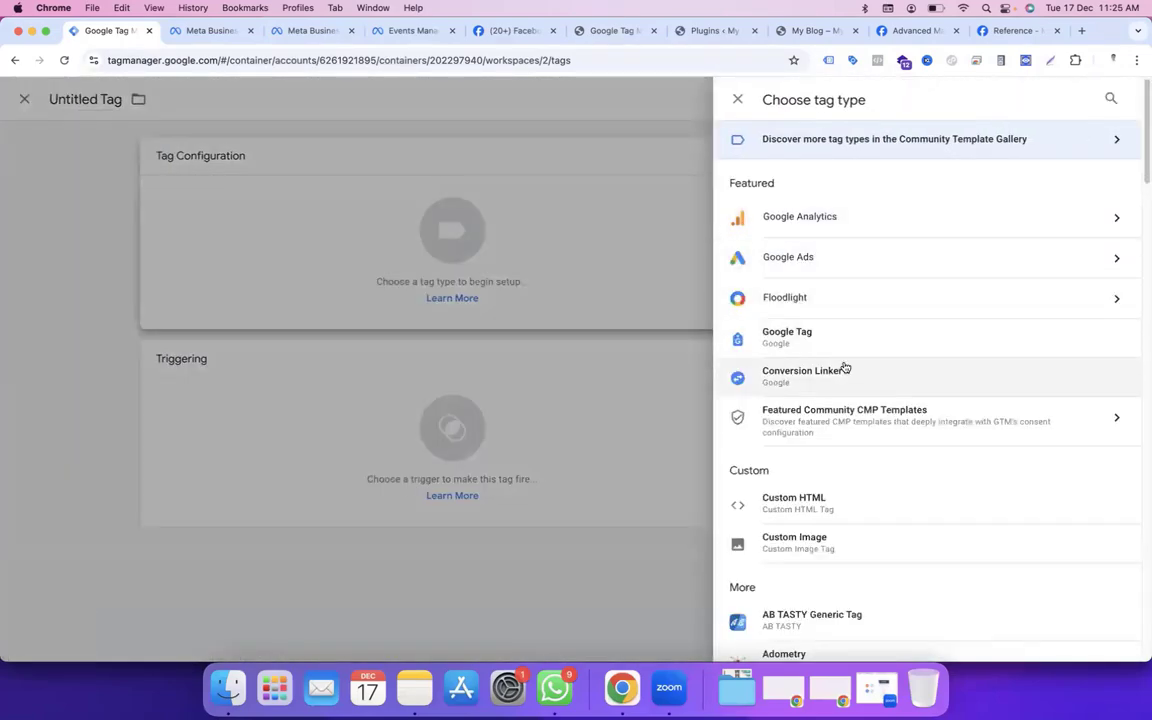
Step: Find the Facebook Pixel template by facebookarchive in the Community Template Gallery and add it to the workspace as the tag type
{"action": "scroll", "coordinate": [845, 368], "scroll_direction": "down", "scroll_amount": 15}
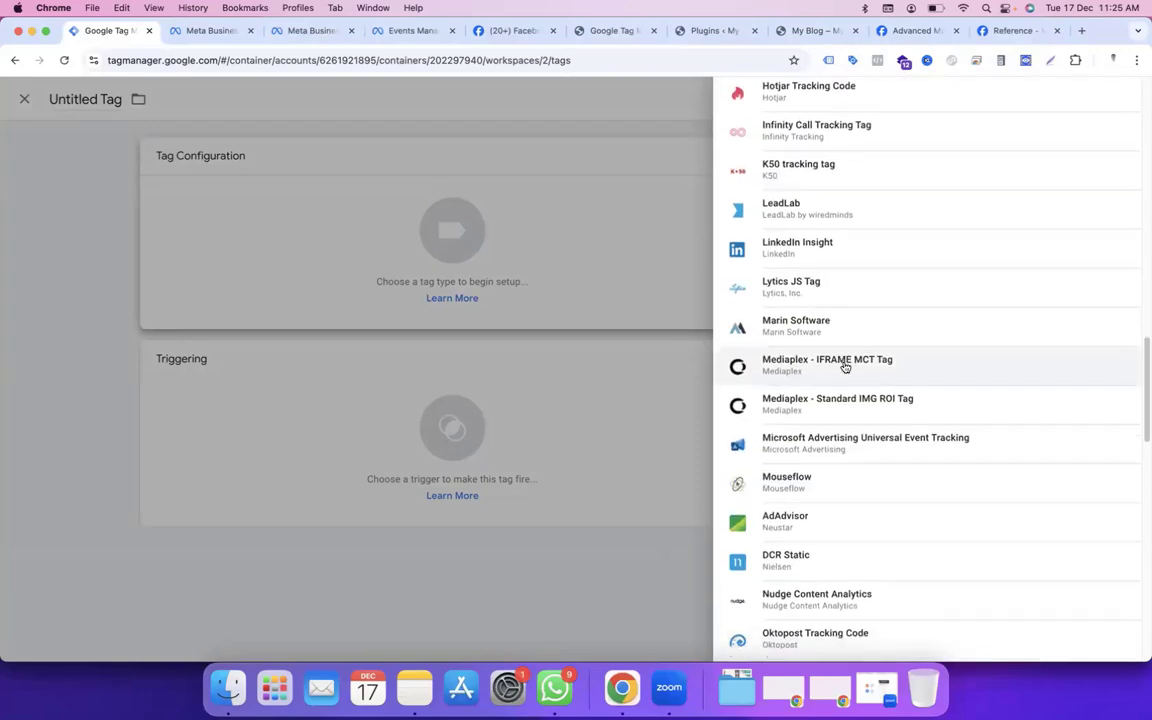
{"action": "scroll", "coordinate": [845, 368], "scroll_direction": "down", "scroll_amount": 4}
{"action": "scroll", "coordinate": [845, 368], "scroll_direction": "up", "scroll_amount": 20}
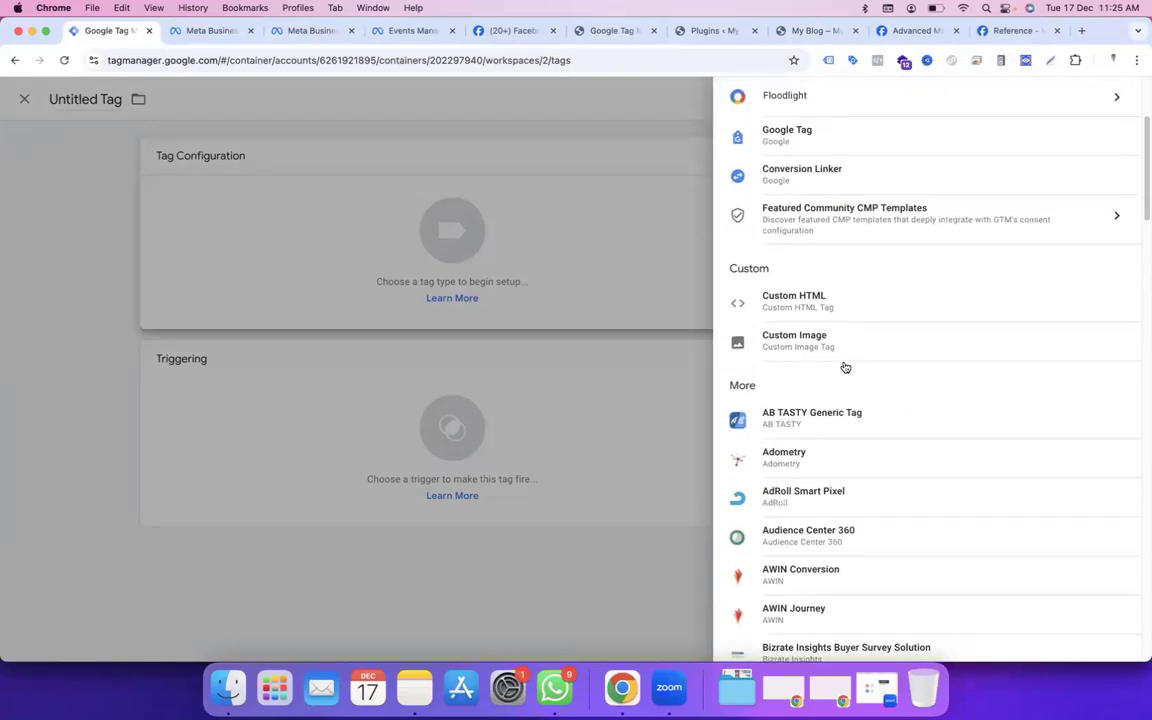
{"action": "scroll", "coordinate": [845, 368], "scroll_direction": "up", "scroll_amount": 3}
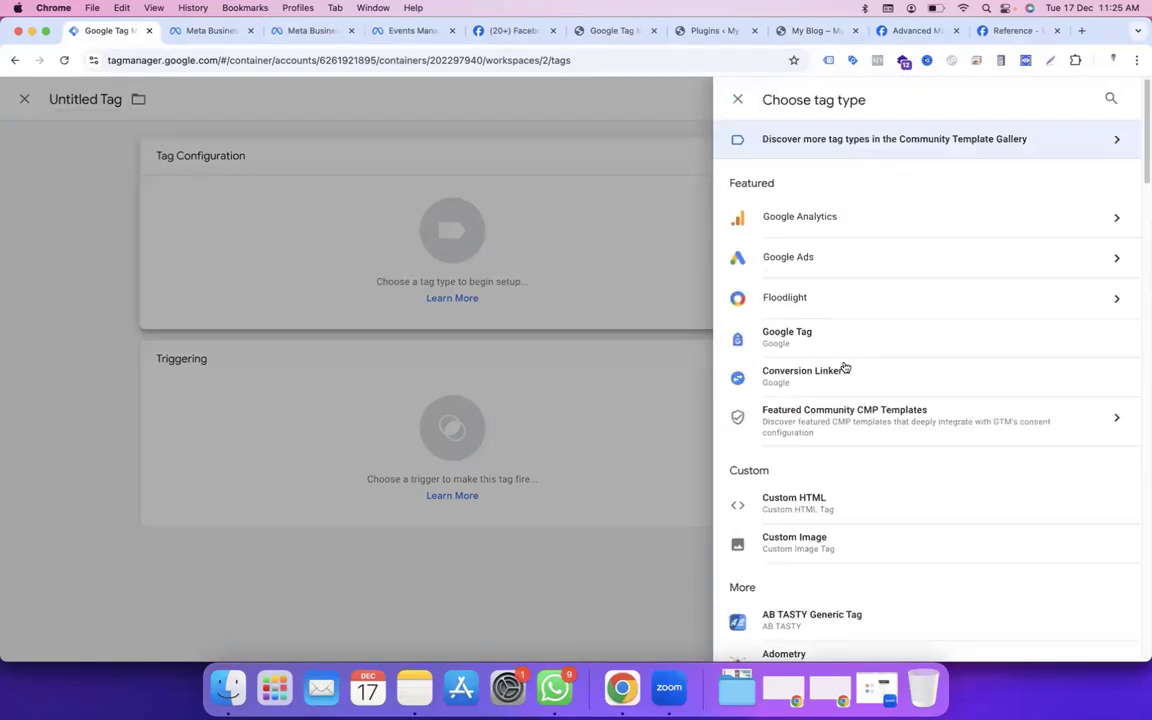
{"action": "left_click", "coordinate": [1100, 140]}
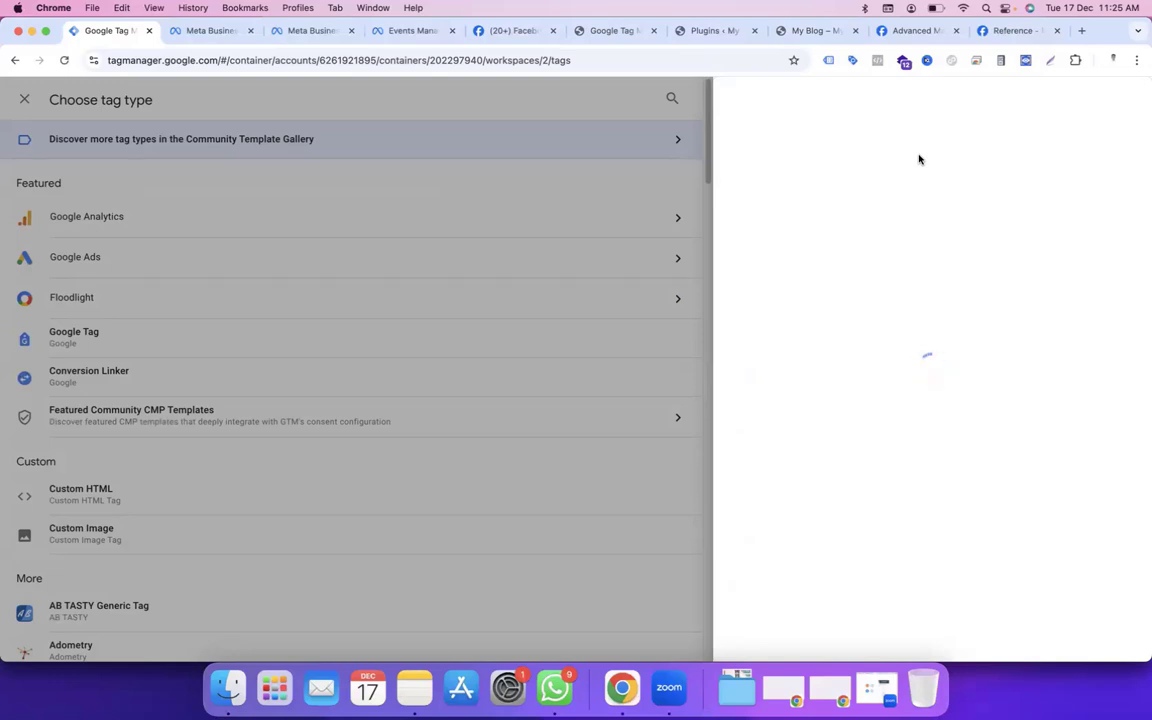
{"action": "left_click", "coordinate": [1118, 99]}
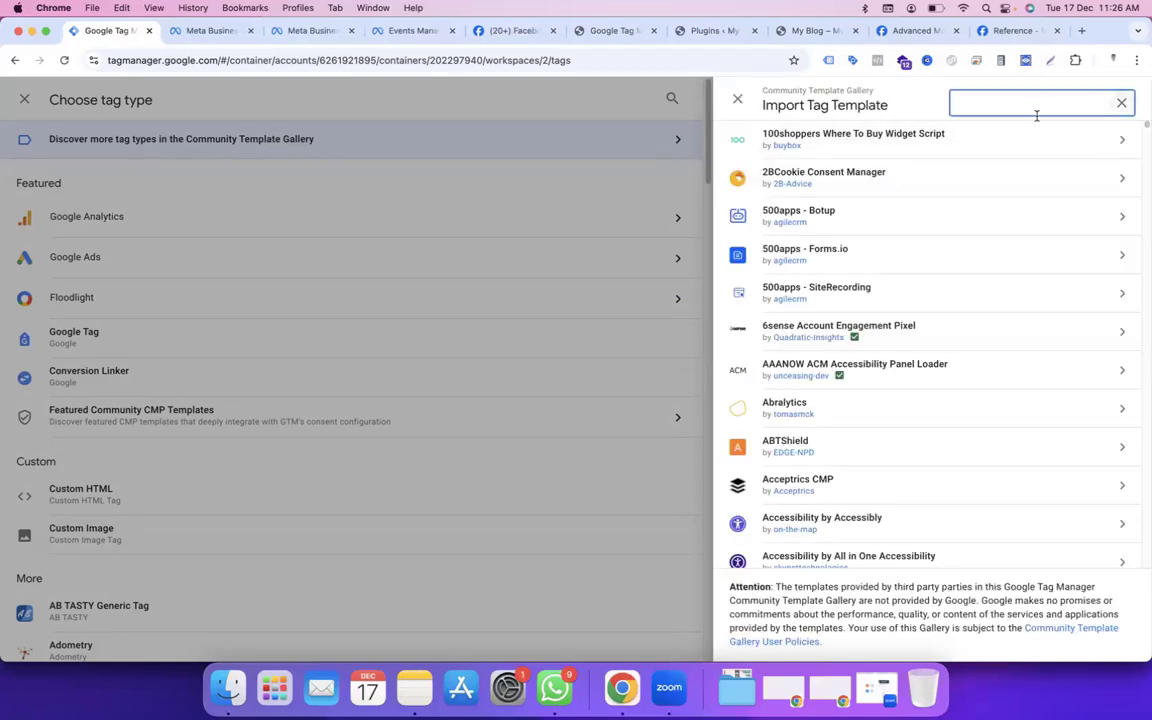
{"action": "type", "text": "fac"}
{"action": "type", "text": "e"}
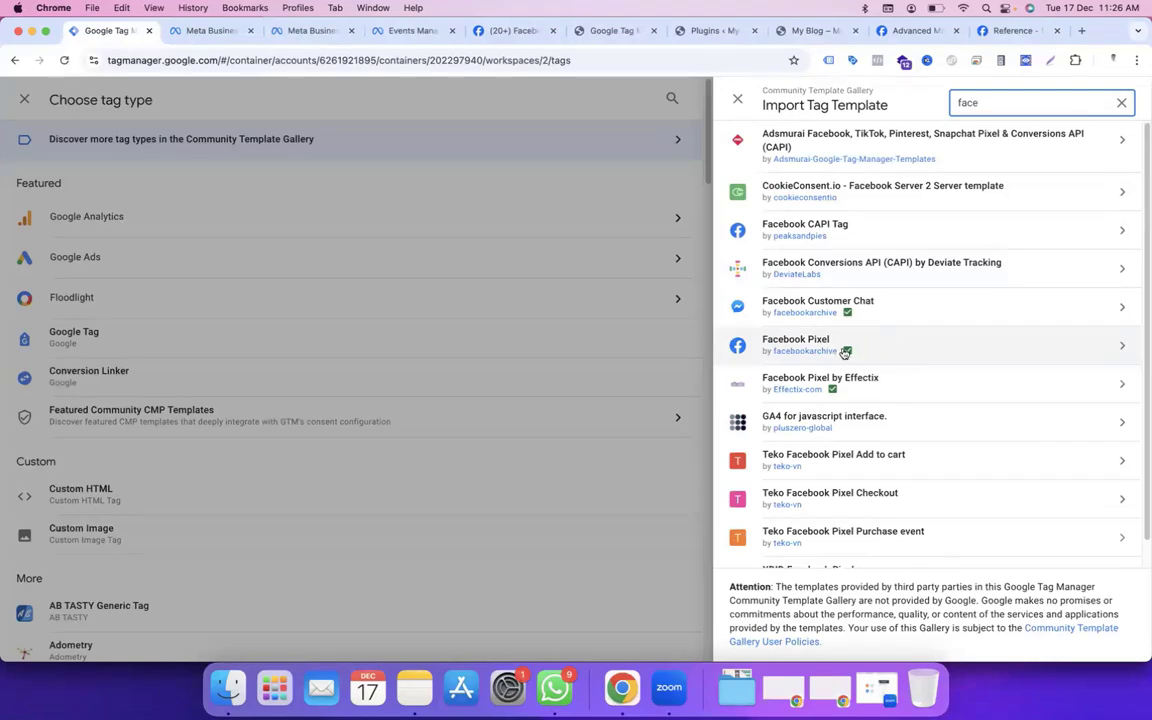
{"action": "left_click", "coordinate": [956, 352]}
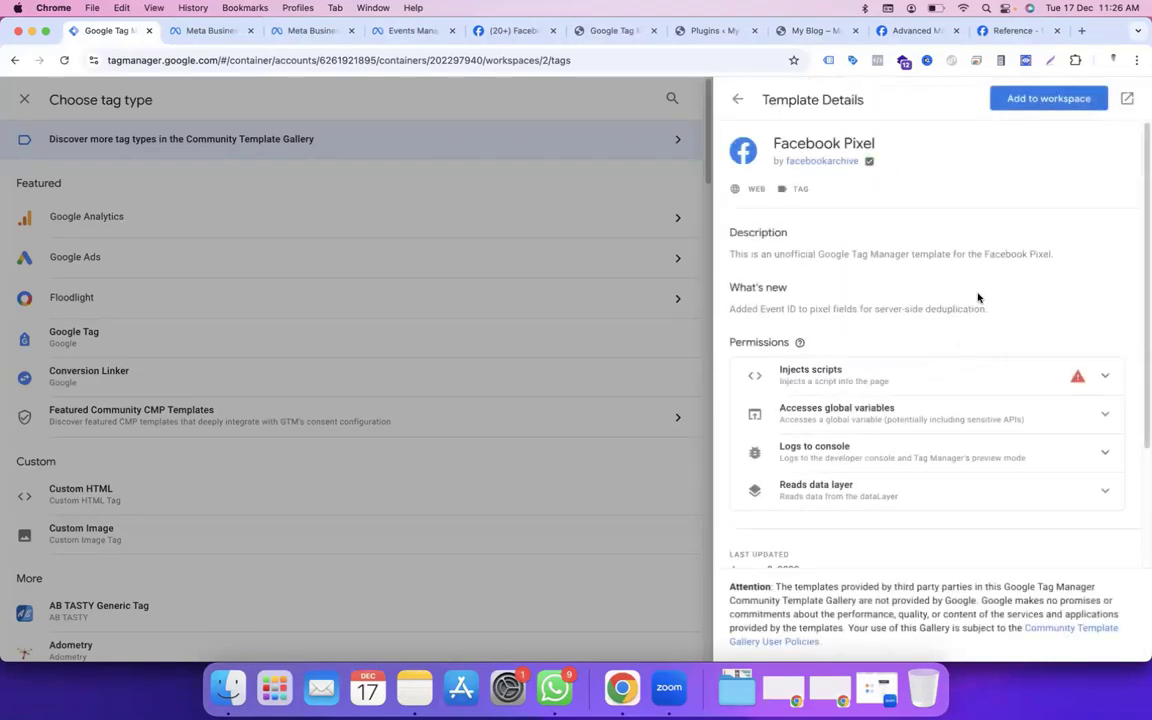
{"action": "left_click", "coordinate": [1046, 100]}
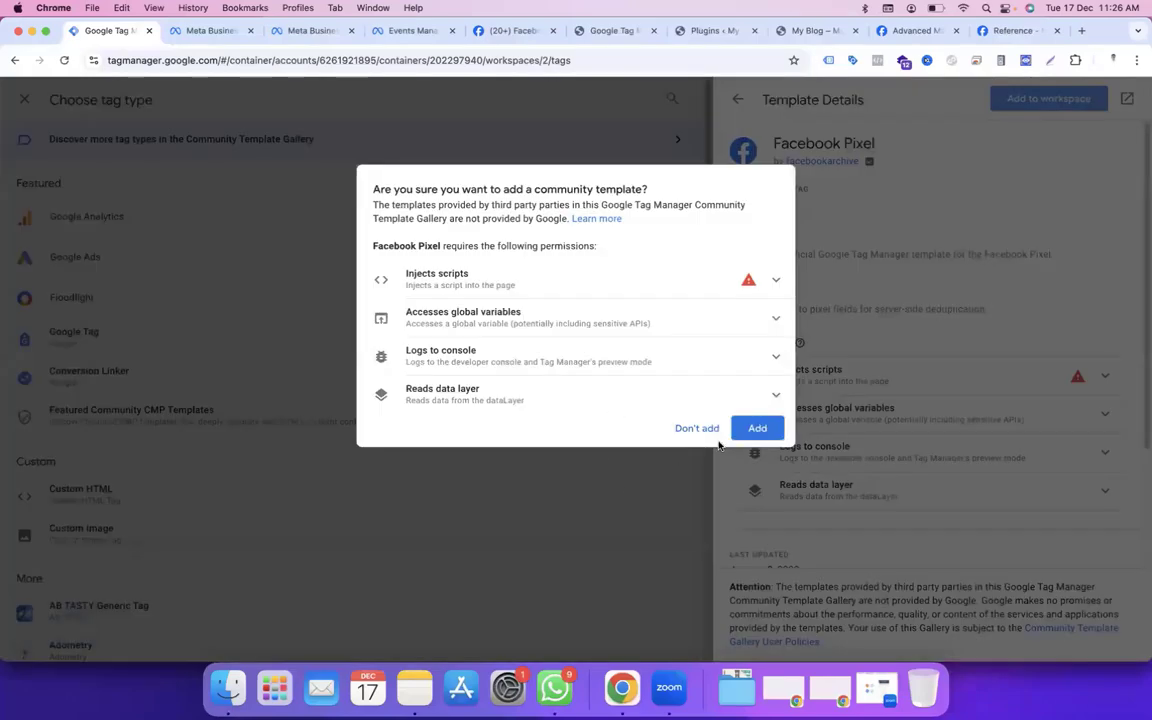
{"action": "left_click", "coordinate": [748, 430]}
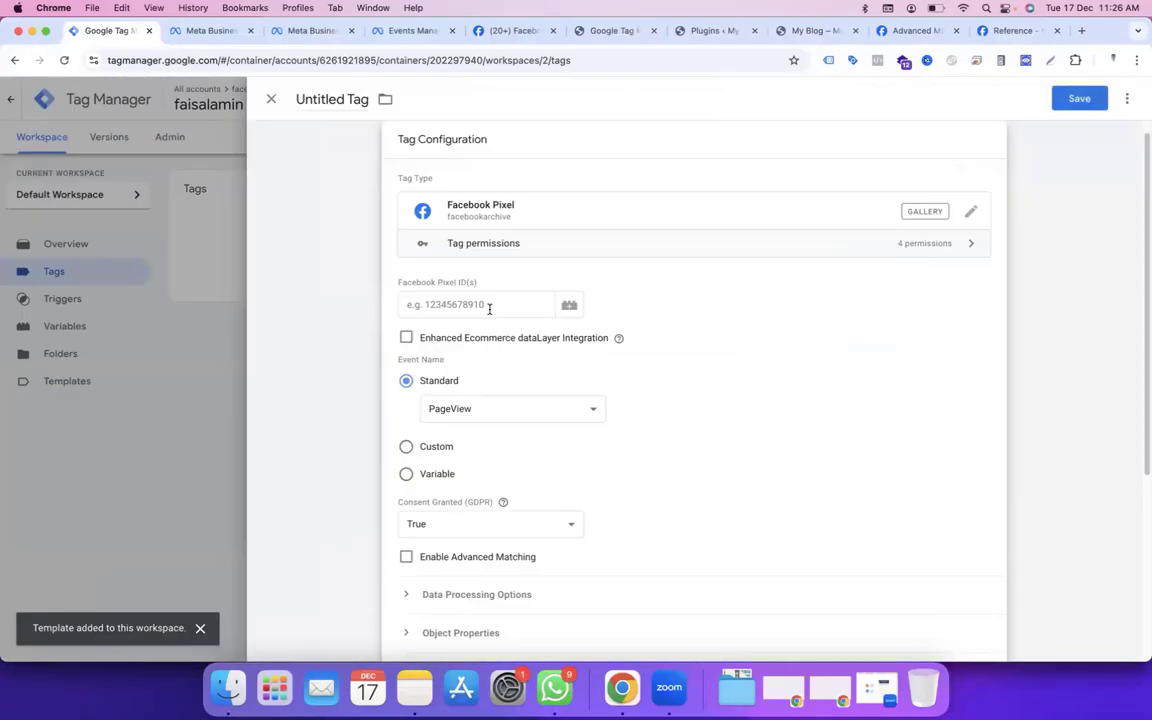
Step: Copy the dataset ID from the facebook pixel dataset's settings in Meta Events Manager for the tag's pixel ID
{"action": "left_click", "coordinate": [489, 308]}
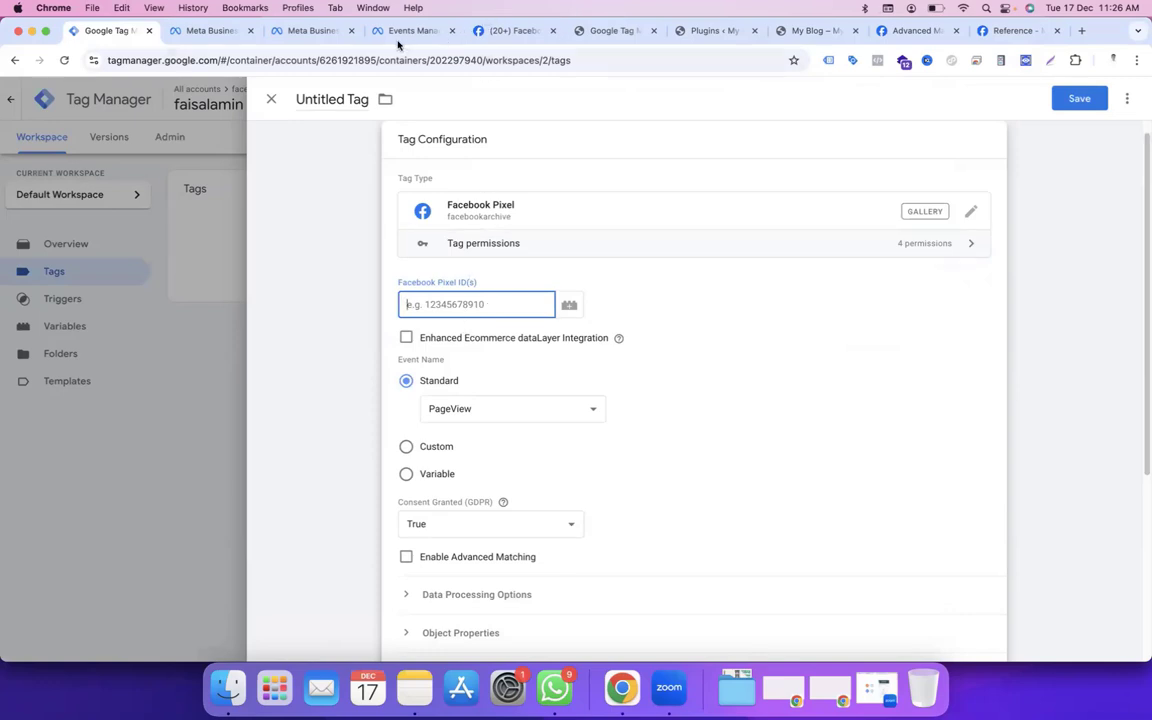
{"action": "left_click", "coordinate": [221, 31]}
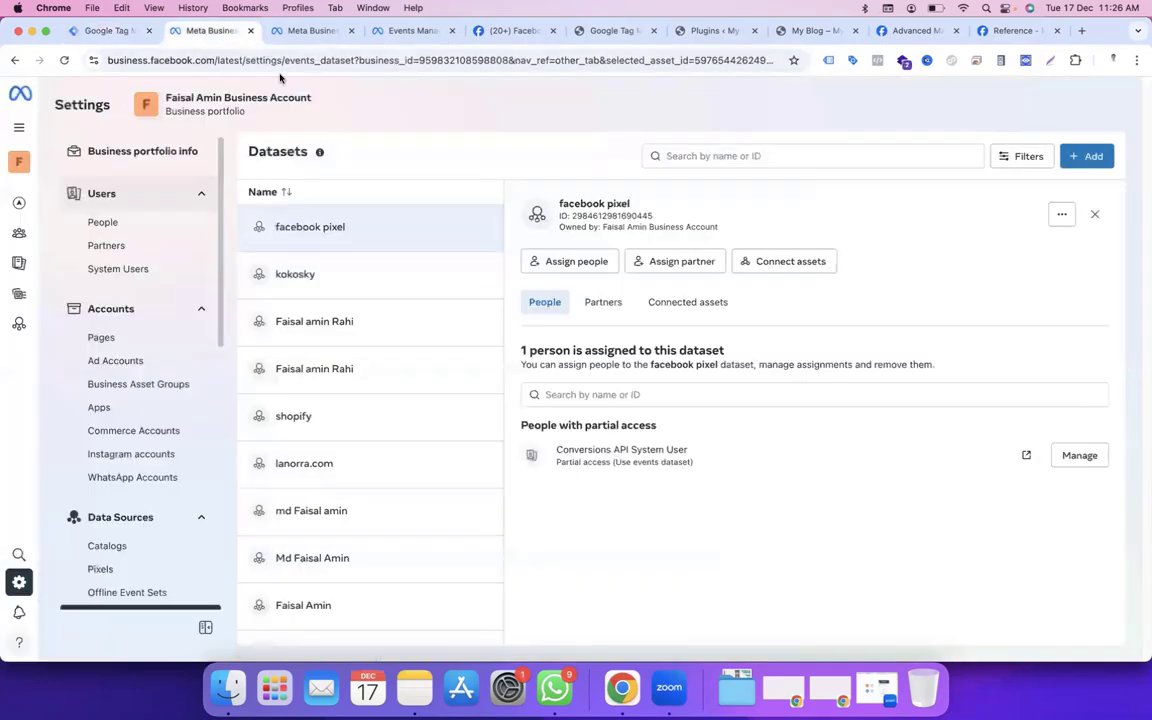
{"action": "left_click", "coordinate": [400, 31]}
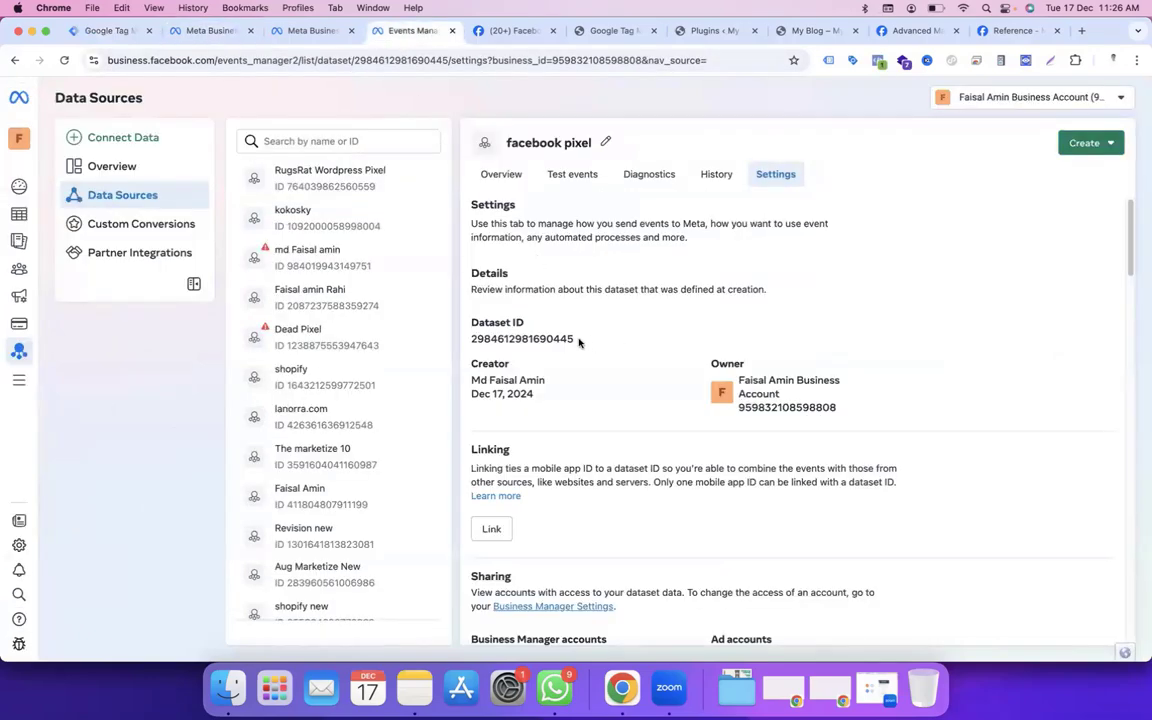
{"action": "left_click_drag", "start_coordinate": [578, 342], "coordinate": [474, 344]}
{"action": "key", "text": "super+c"}
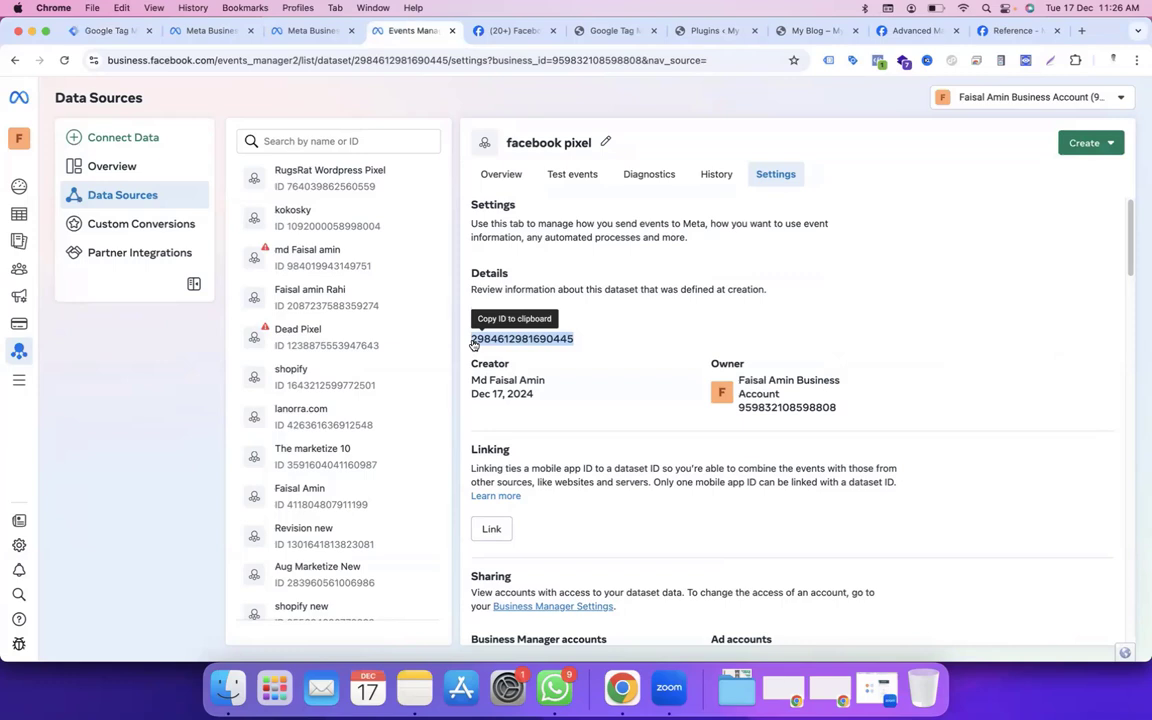
Step: Return to Google Tag Manager and create a new Constant variable for the tag's Facebook Pixel ID
{"action": "left_click", "coordinate": [115, 31]}
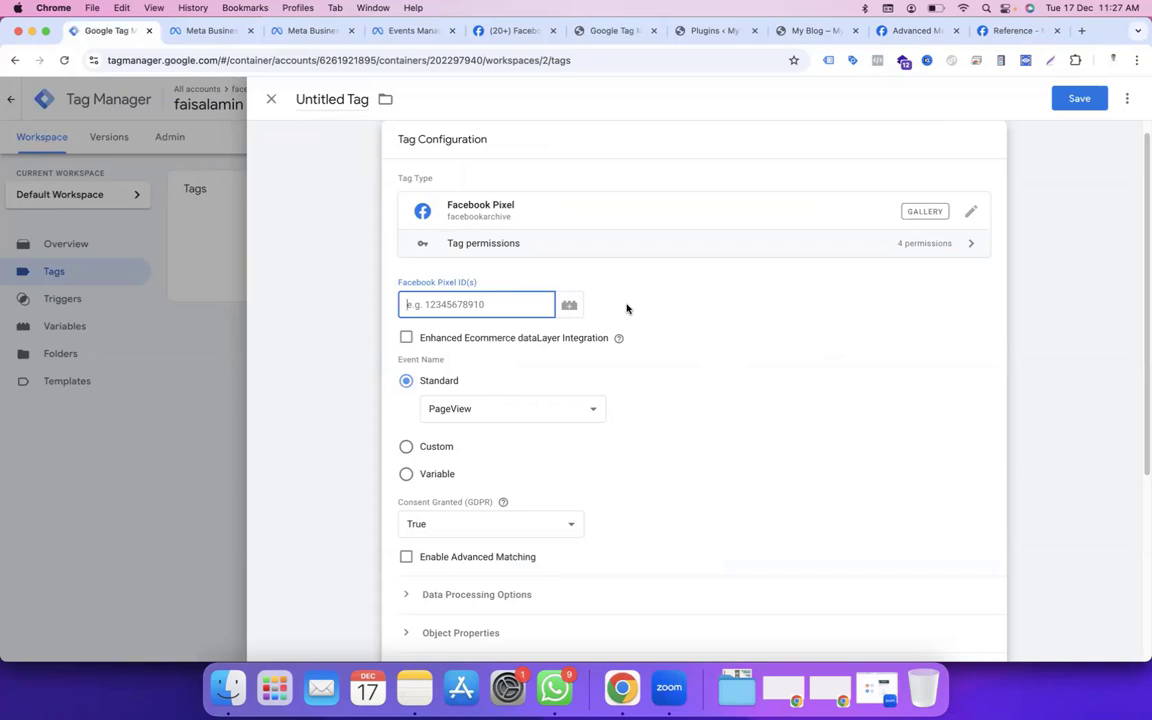
{"action": "left_click", "coordinate": [569, 306]}
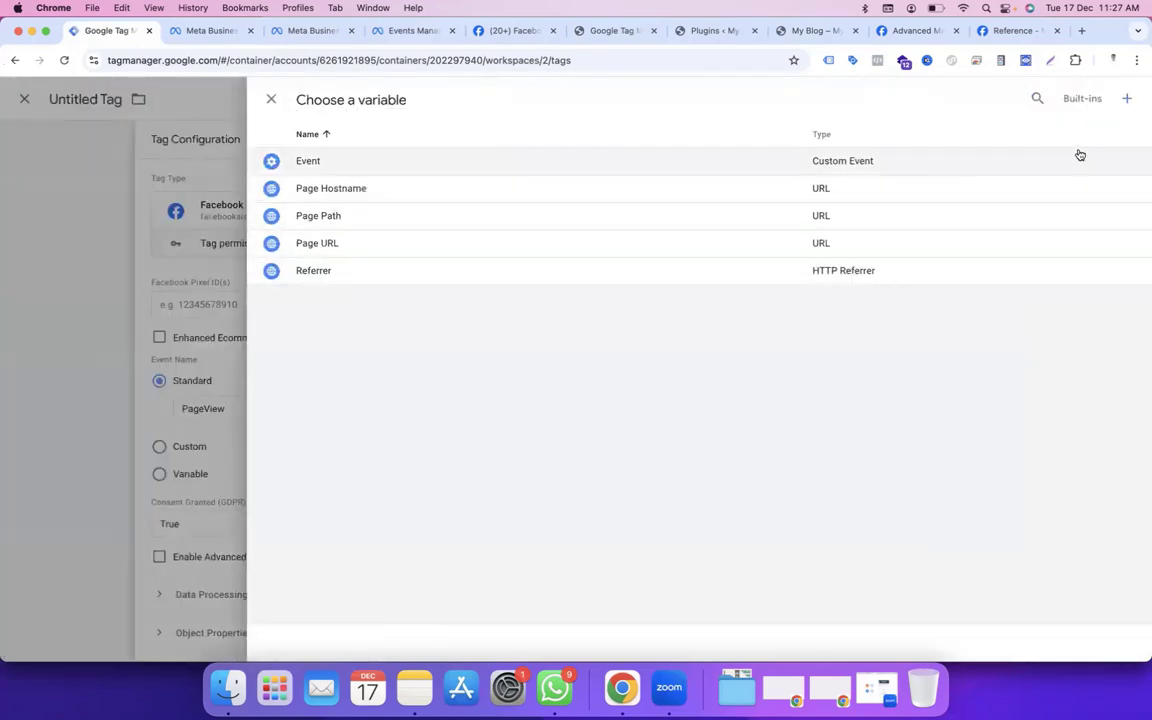
{"action": "left_click", "coordinate": [1126, 98]}
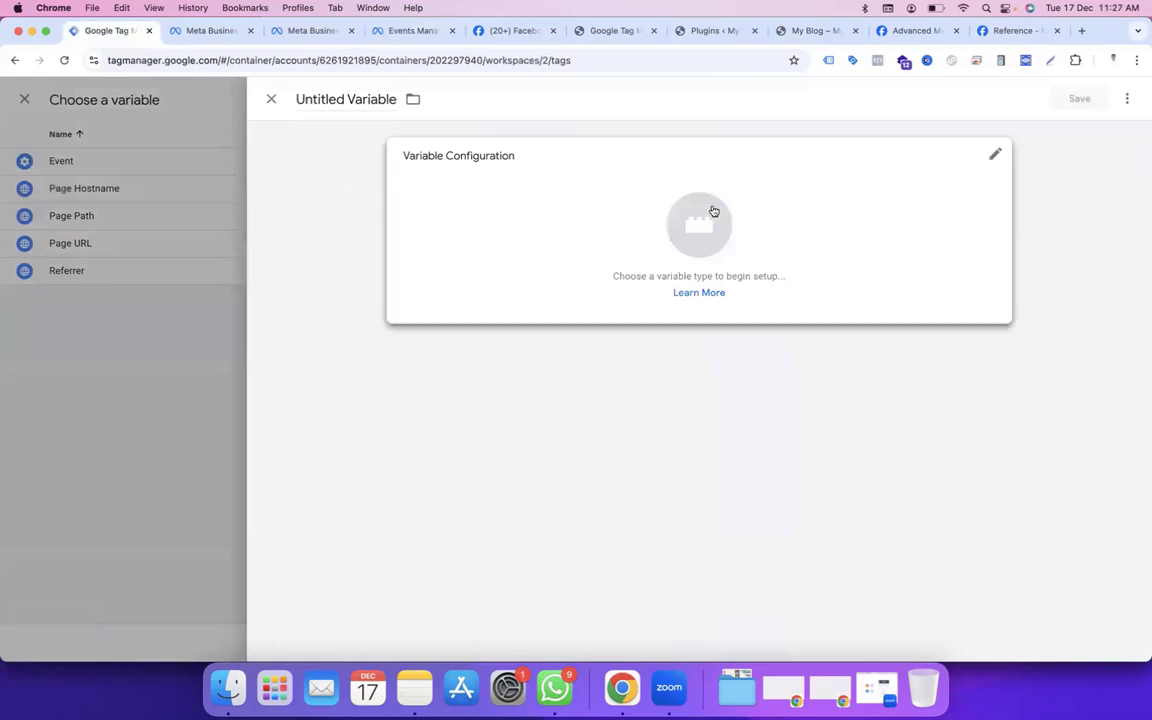
{"action": "left_click", "coordinate": [702, 212]}
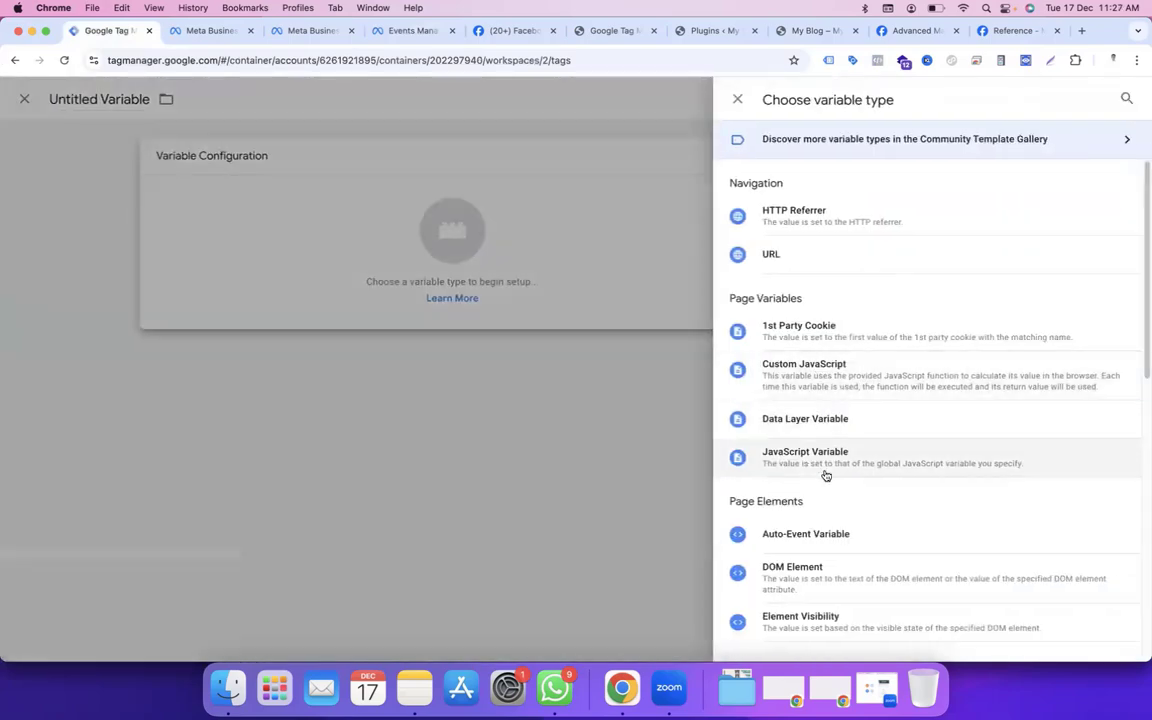
{"action": "scroll", "coordinate": [815, 475], "scroll_direction": "down", "scroll_amount": 5}
{"action": "left_click", "coordinate": [815, 440]}
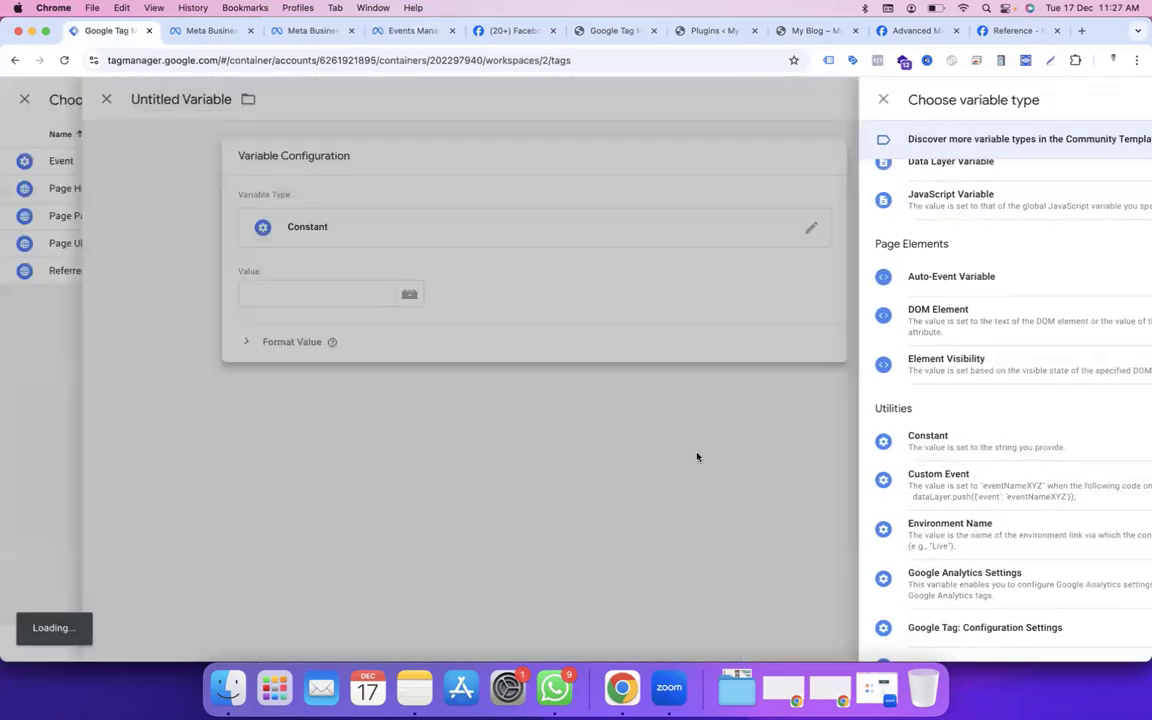
{"action": "left_click", "coordinate": [499, 290]}
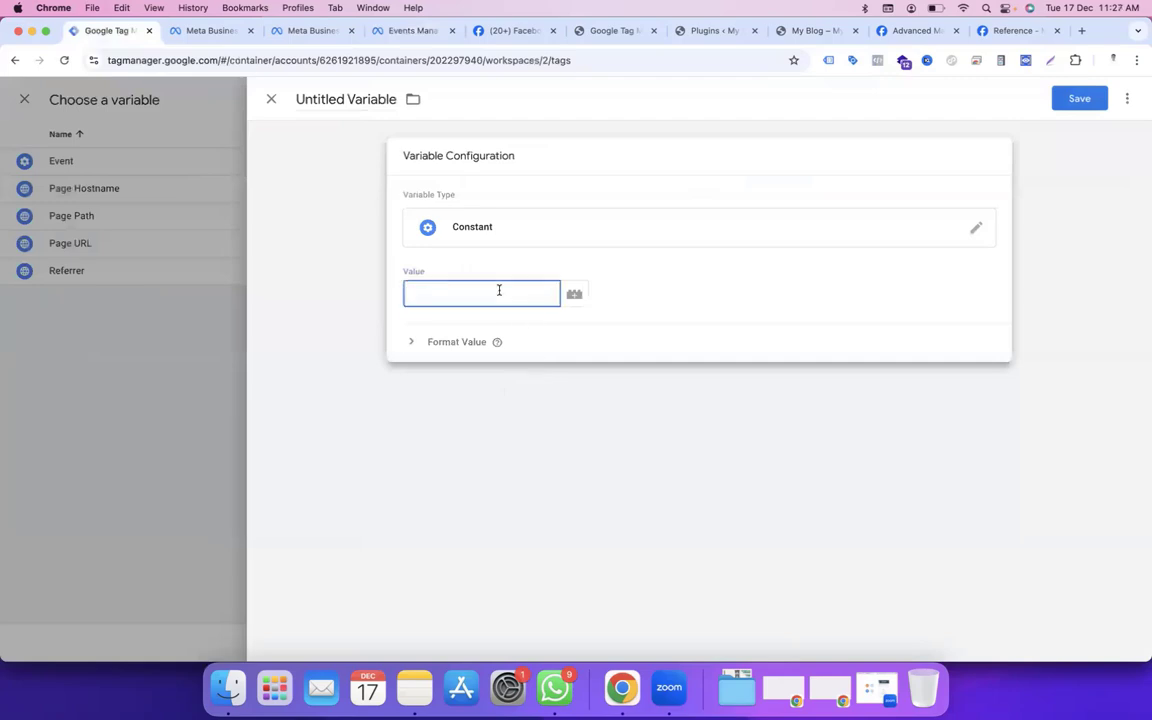
{"action": "key", "text": "super+v"}
{"action": "left_click", "coordinate": [366, 97]}
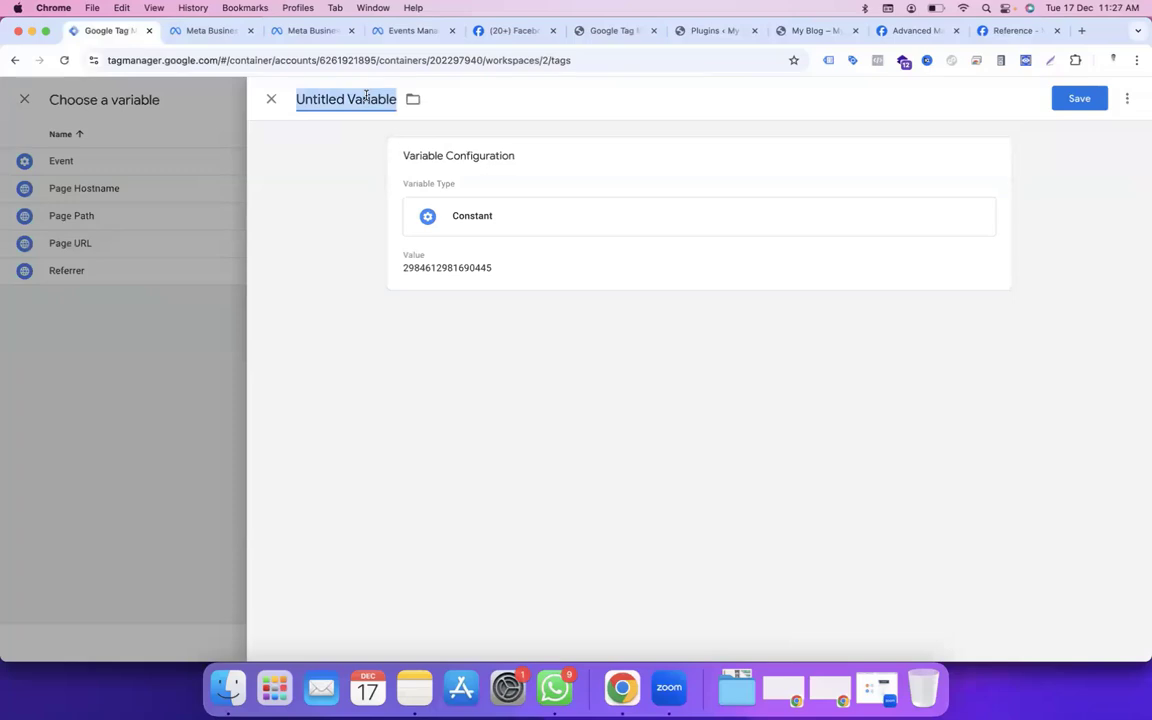
{"action": "type", "text": "facebook pixel"}
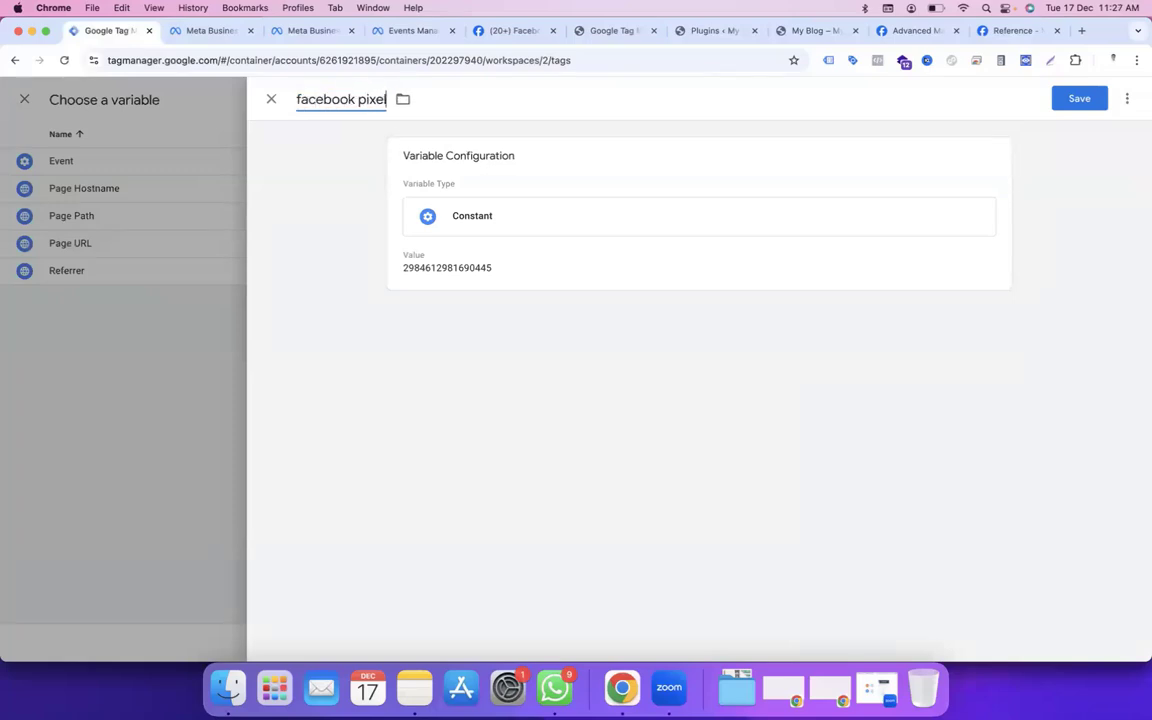
{"action": "left_click", "coordinate": [1080, 98]}
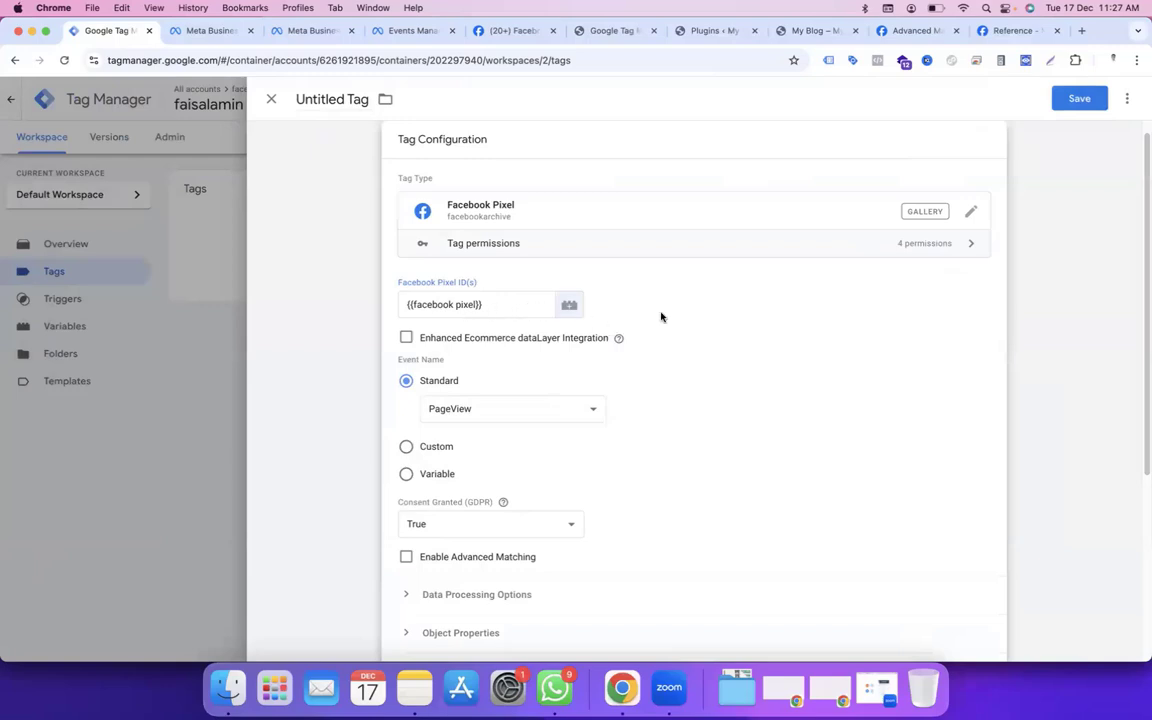
Step: Keep PageView as the tag's standard event and assign All Pages as its firing trigger
{"action": "left_click", "coordinate": [572, 410]}
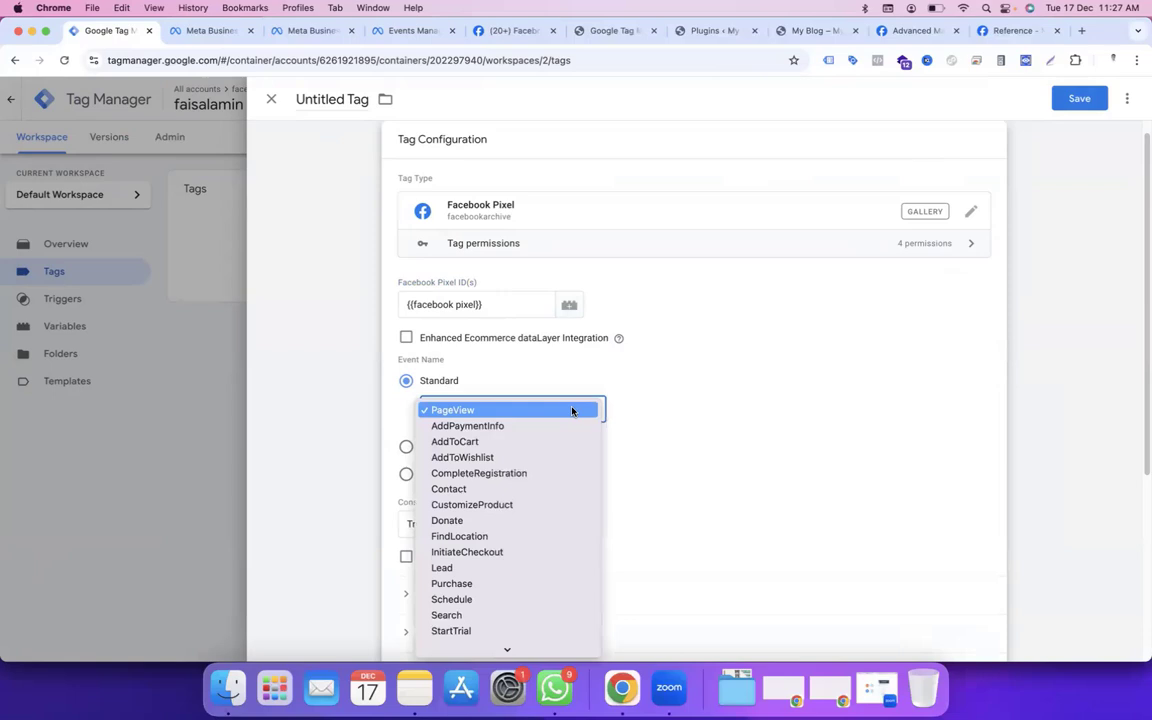
{"action": "left_click", "coordinate": [679, 408]}
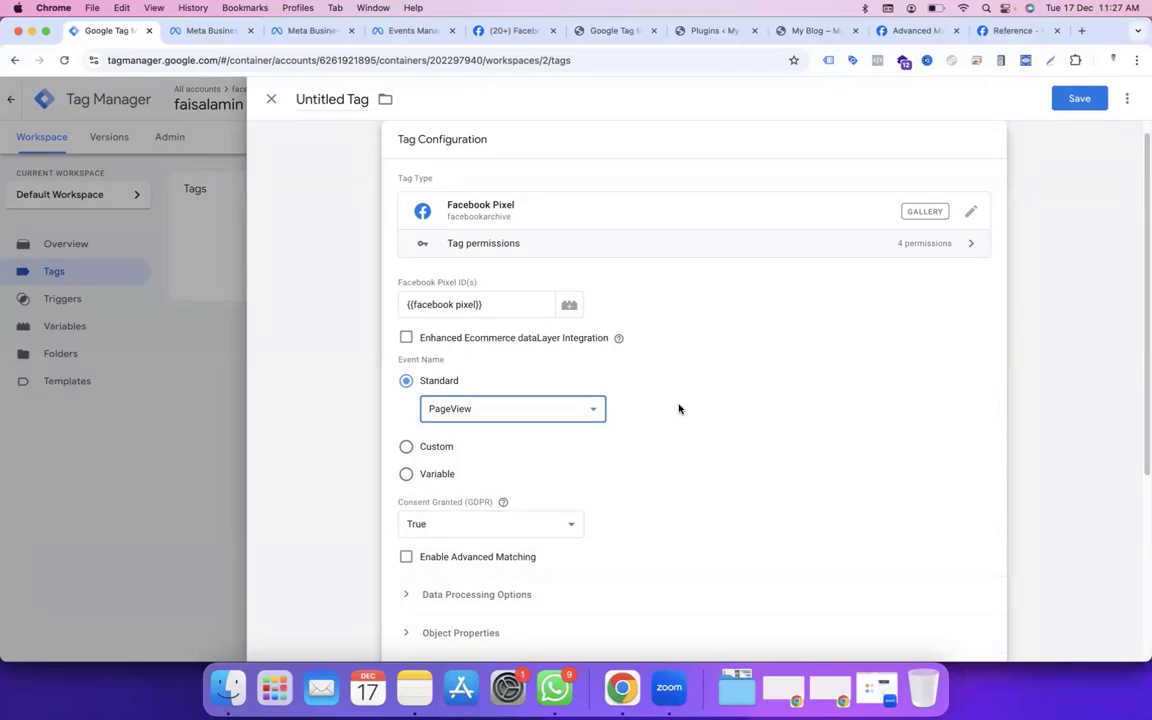
{"action": "scroll", "coordinate": [680, 408], "scroll_direction": "down", "scroll_amount": 3}
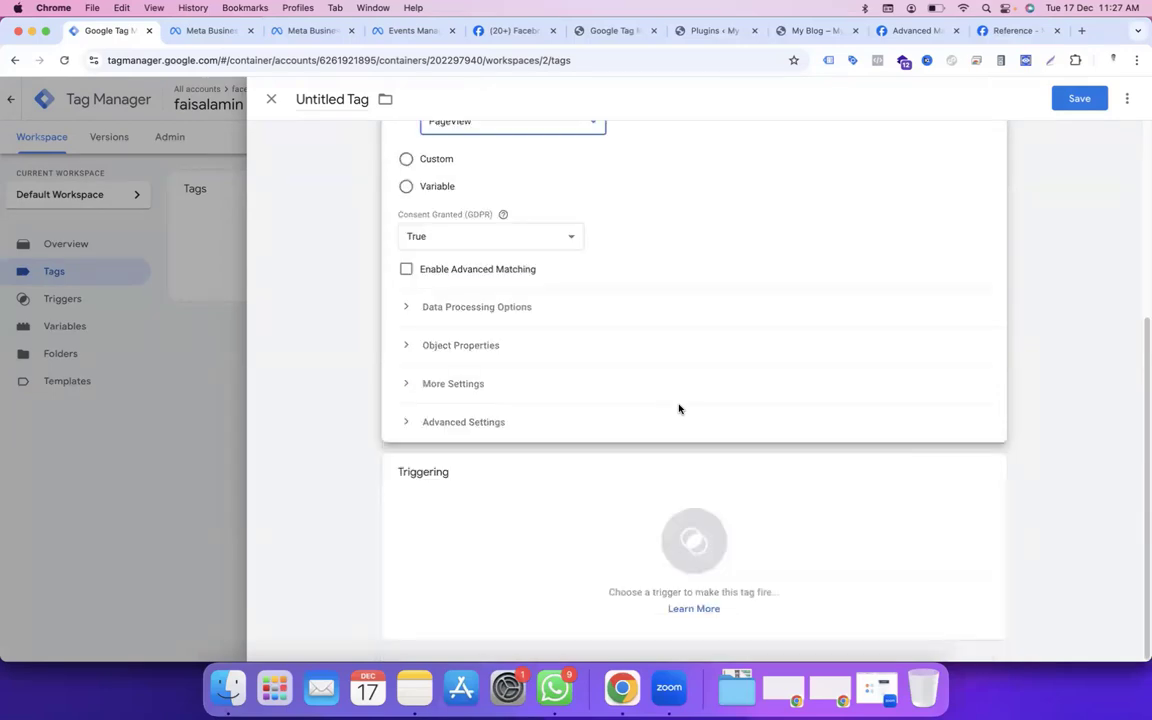
{"action": "left_click", "coordinate": [691, 550]}
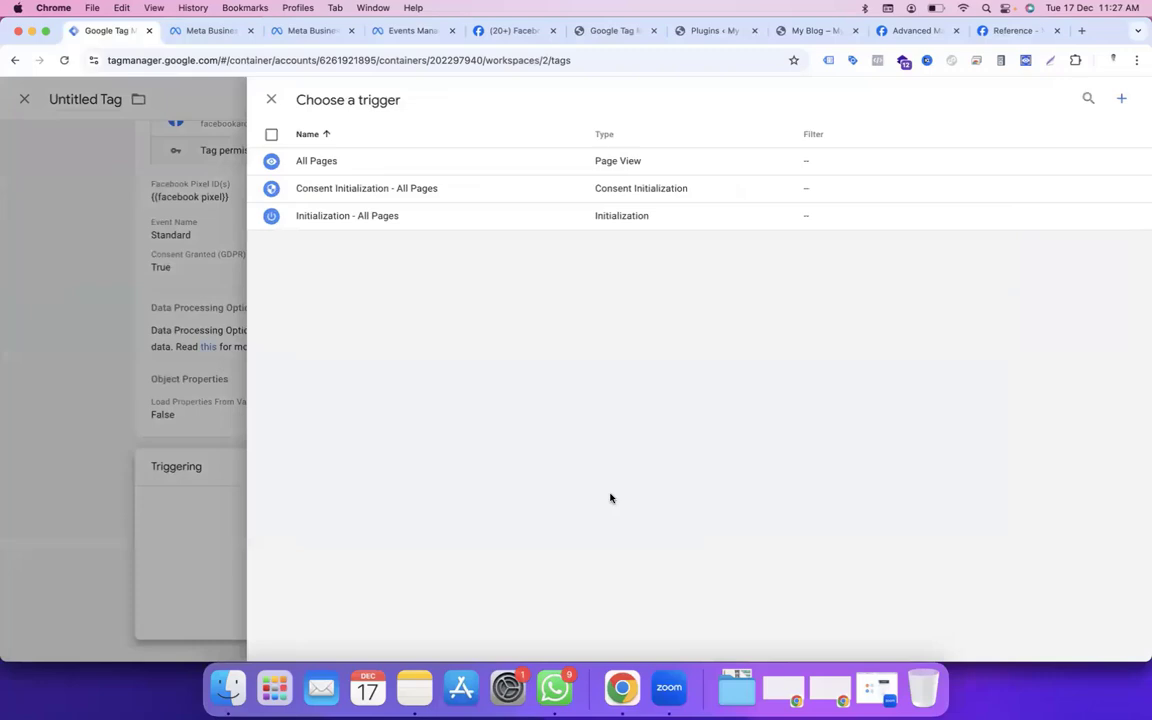
{"action": "left_click", "coordinate": [352, 168]}
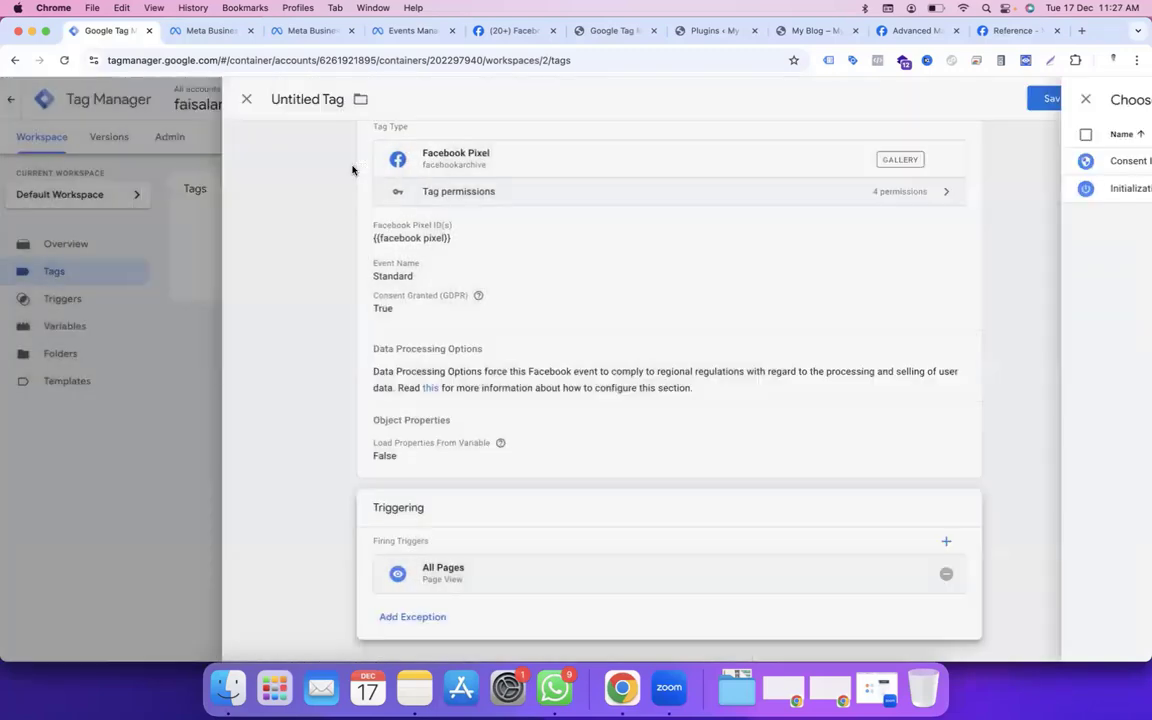
Step: Name the tag "Facebook Pixel - Page view" and save it
{"action": "left_click", "coordinate": [348, 98]}
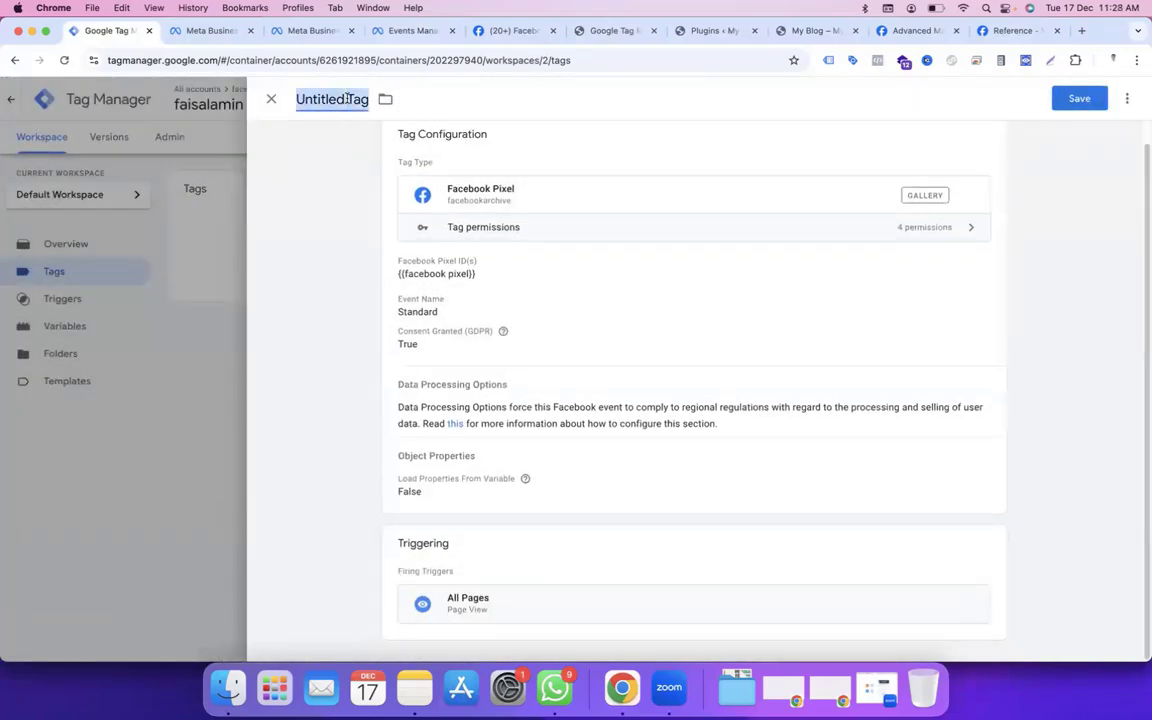
{"action": "type", "text": "Facebo"}
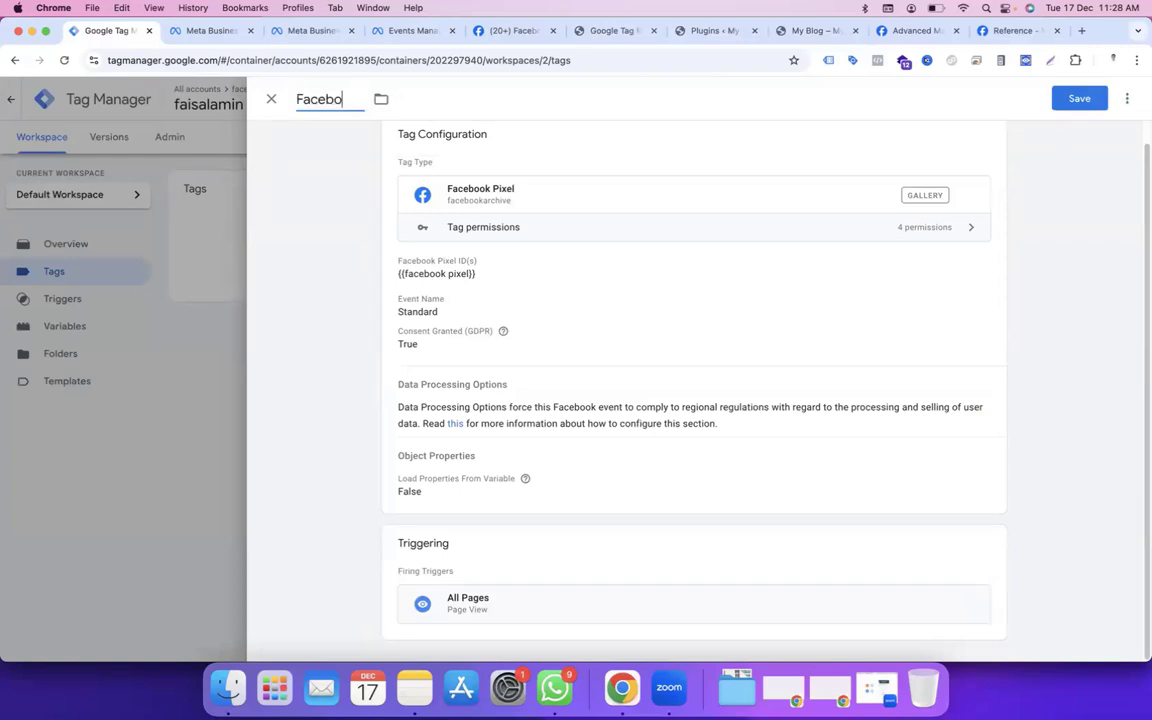
{"action": "type", "text": "ok Pixel - Page view"}
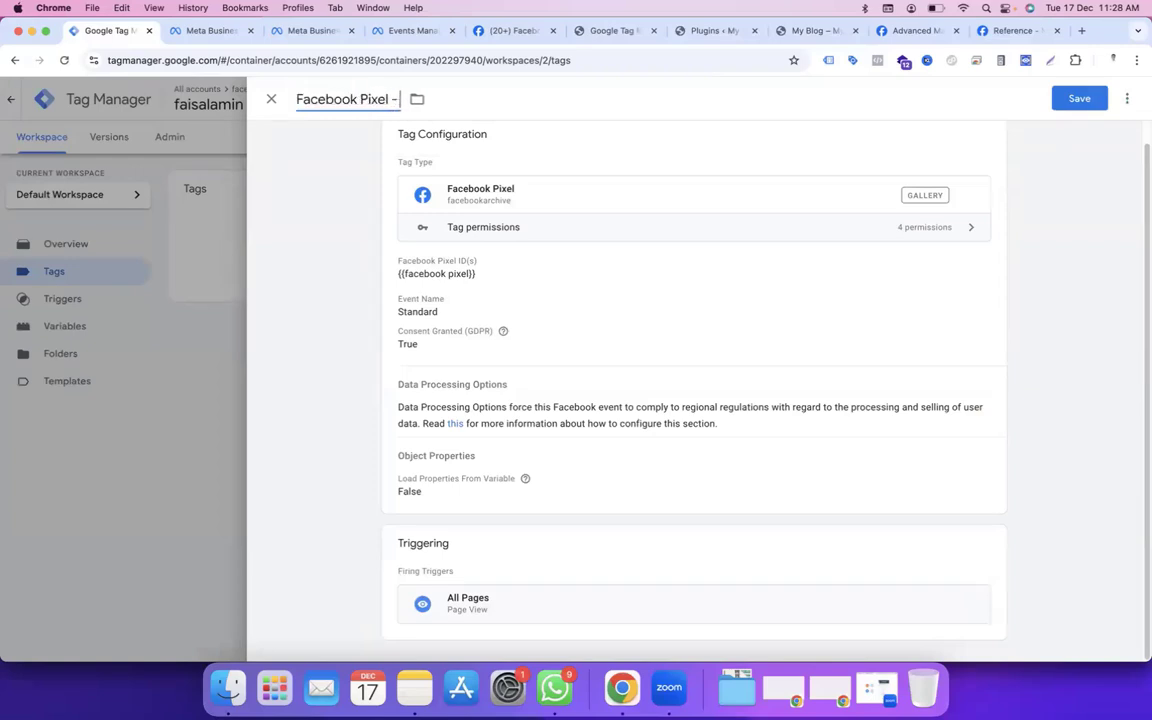
{"action": "left_click", "coordinate": [1077, 99]}
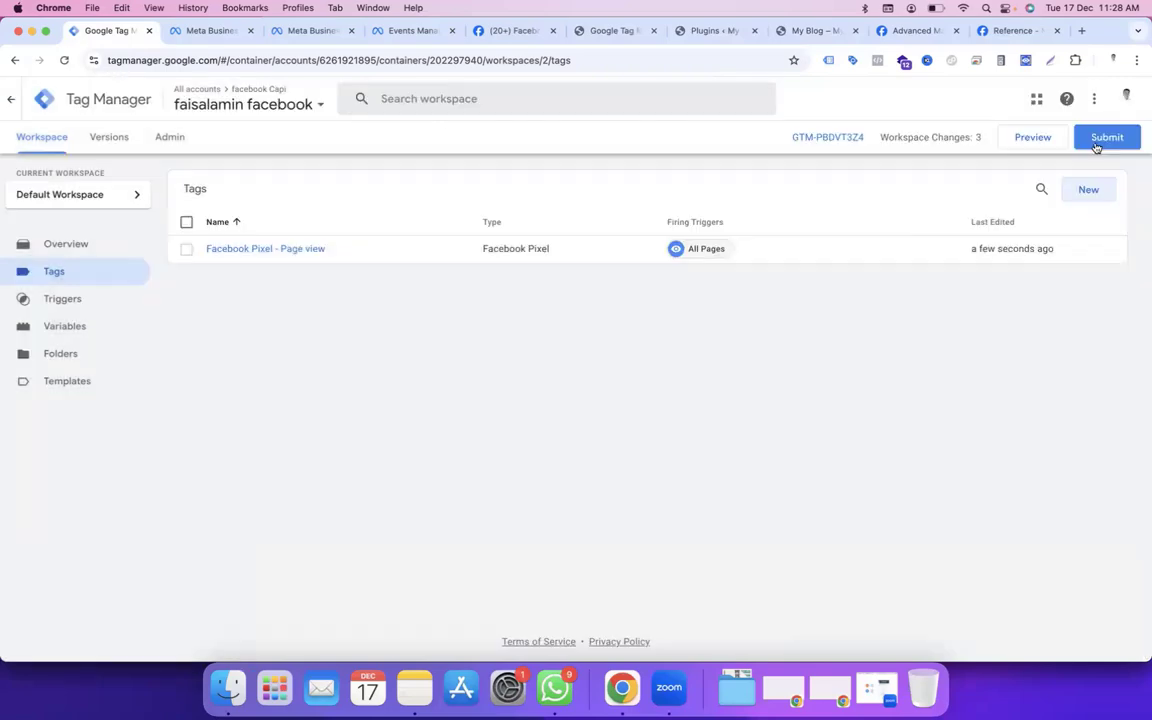
Step: Submit the workspace changes and publish them to the Live environment without a version name or description
{"action": "left_click", "coordinate": [1102, 137]}
{"action": "left_click", "coordinate": [1102, 100]}
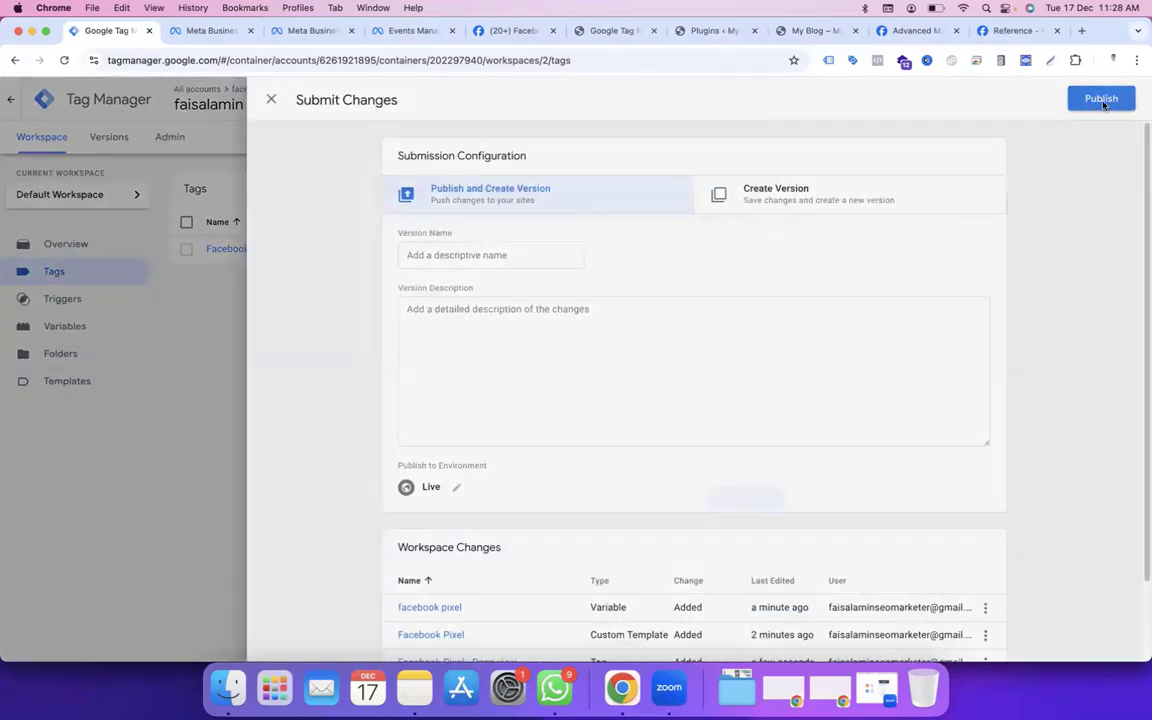
{"action": "left_click", "coordinate": [752, 498]}
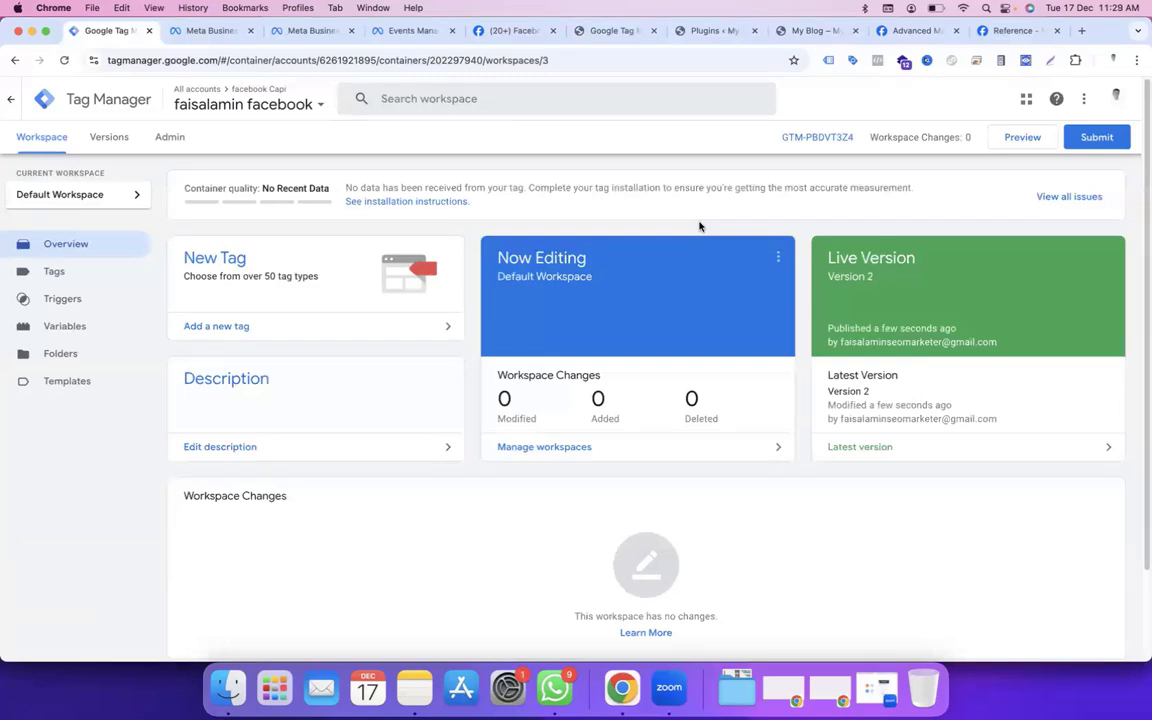
Step: Preview the container in Tag Assistant and connect it to the store site's tracking subdomain
{"action": "left_click", "coordinate": [1033, 137]}
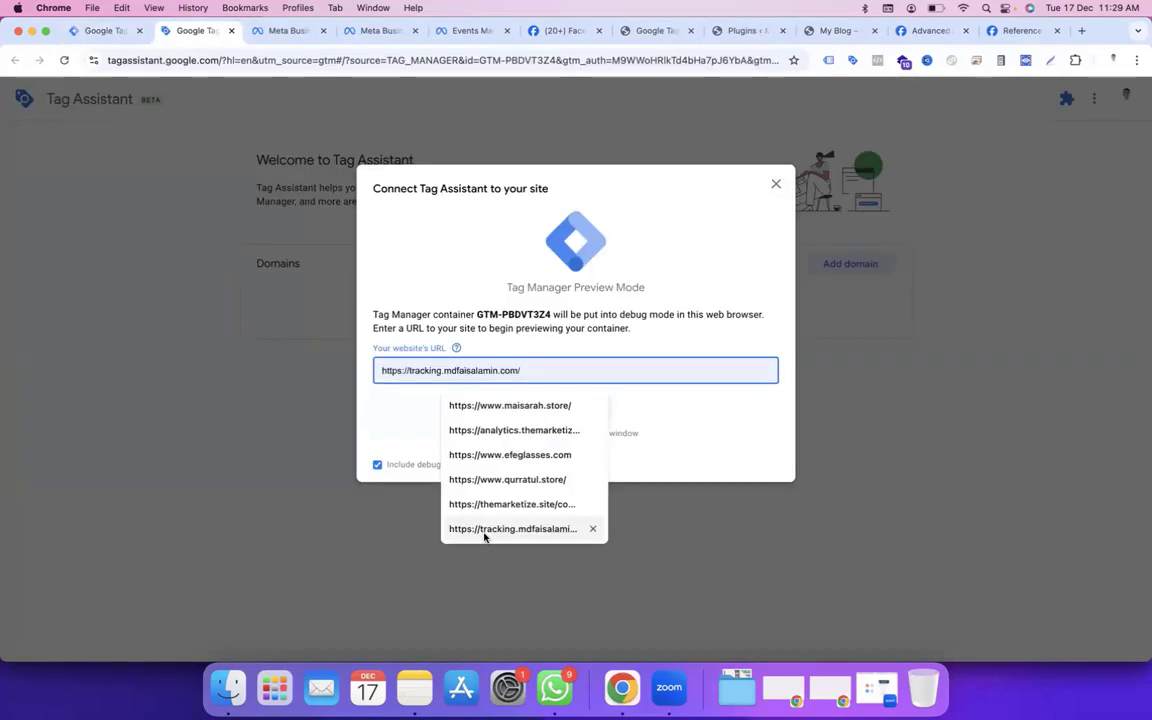
{"action": "left_click", "coordinate": [481, 532]}
{"action": "left_click", "coordinate": [566, 408]}
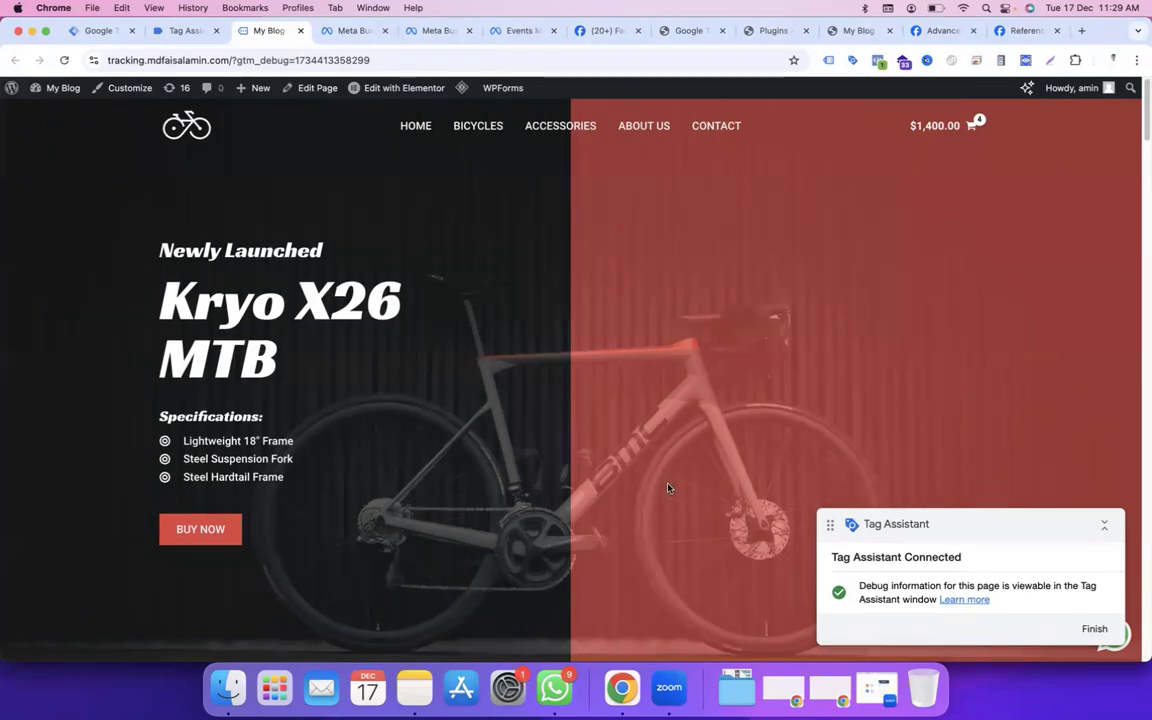
Step: Check the PageView event on the store homepage with Meta Pixel Helper and the fired tags in Tag Assistant
{"action": "scroll", "coordinate": [669, 488], "scroll_direction": "down", "scroll_amount": 15}
{"action": "scroll", "coordinate": [669, 487], "scroll_direction": "up", "scroll_amount": 15}
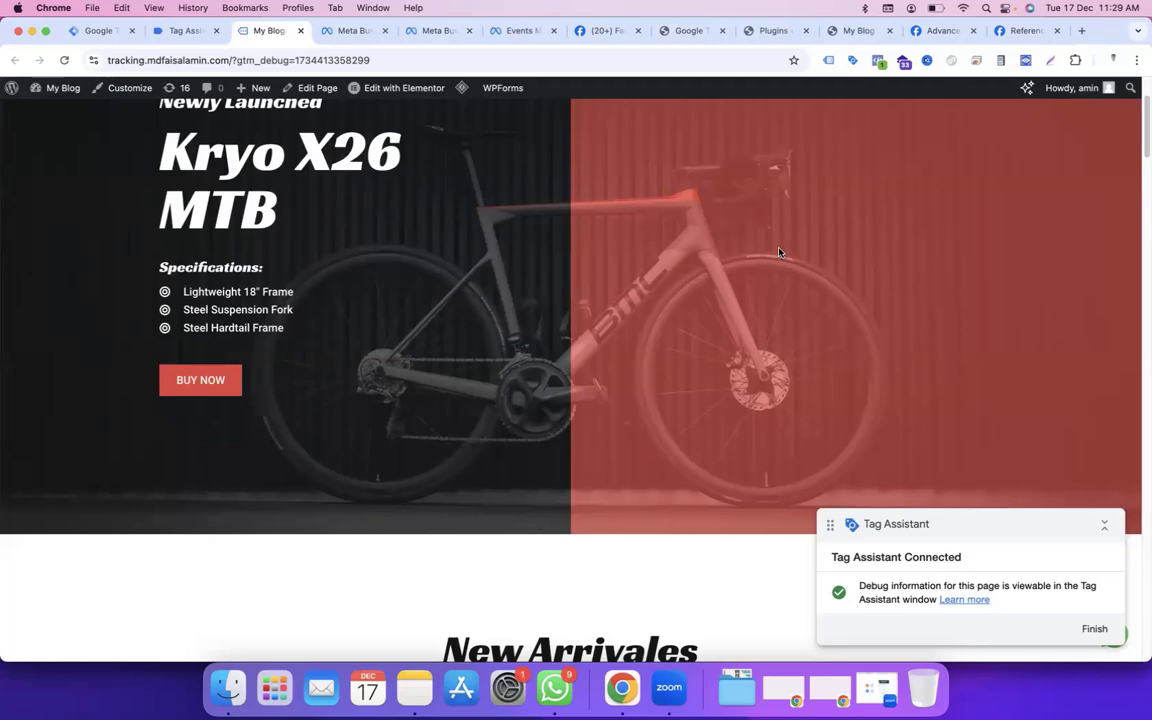
{"action": "left_click", "coordinate": [878, 60]}
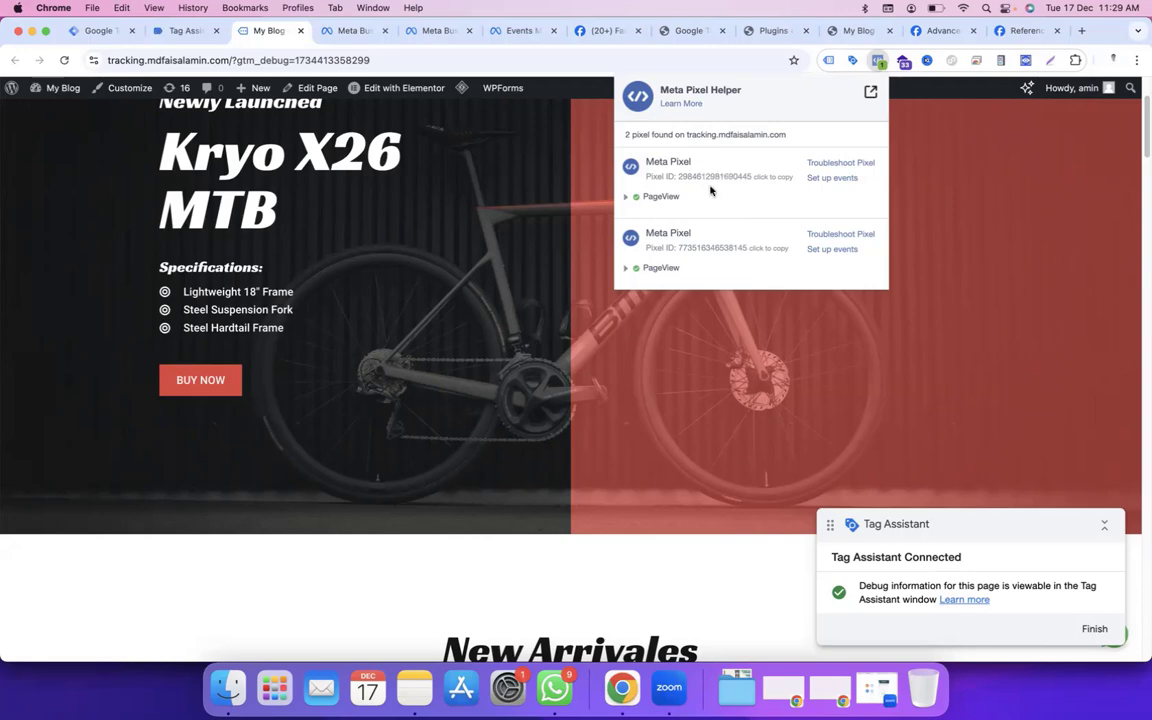
{"action": "left_click", "coordinate": [625, 197]}
{"action": "left_click", "coordinate": [625, 198]}
{"action": "left_click", "coordinate": [187, 31]}
{"action": "left_click", "coordinate": [578, 338]}
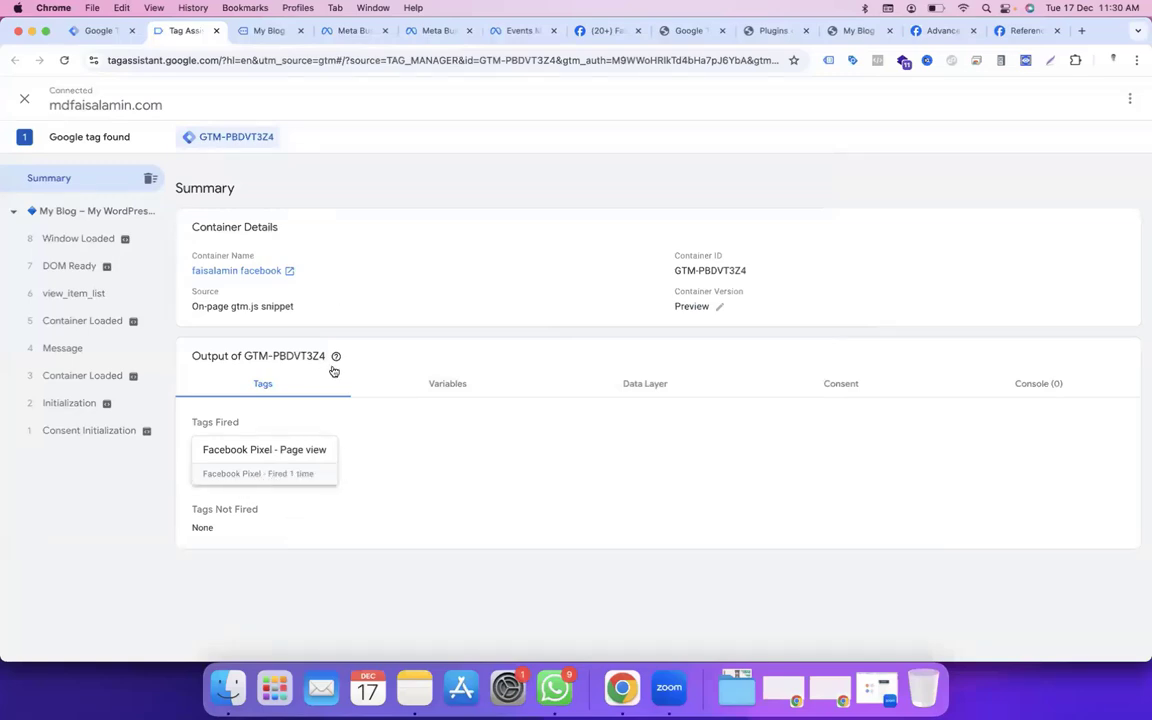
Step: Check the events received for the facebook pixel dataset in Meta Events Manager's Test events, then return to the store homepage
{"action": "left_click", "coordinate": [524, 31]}
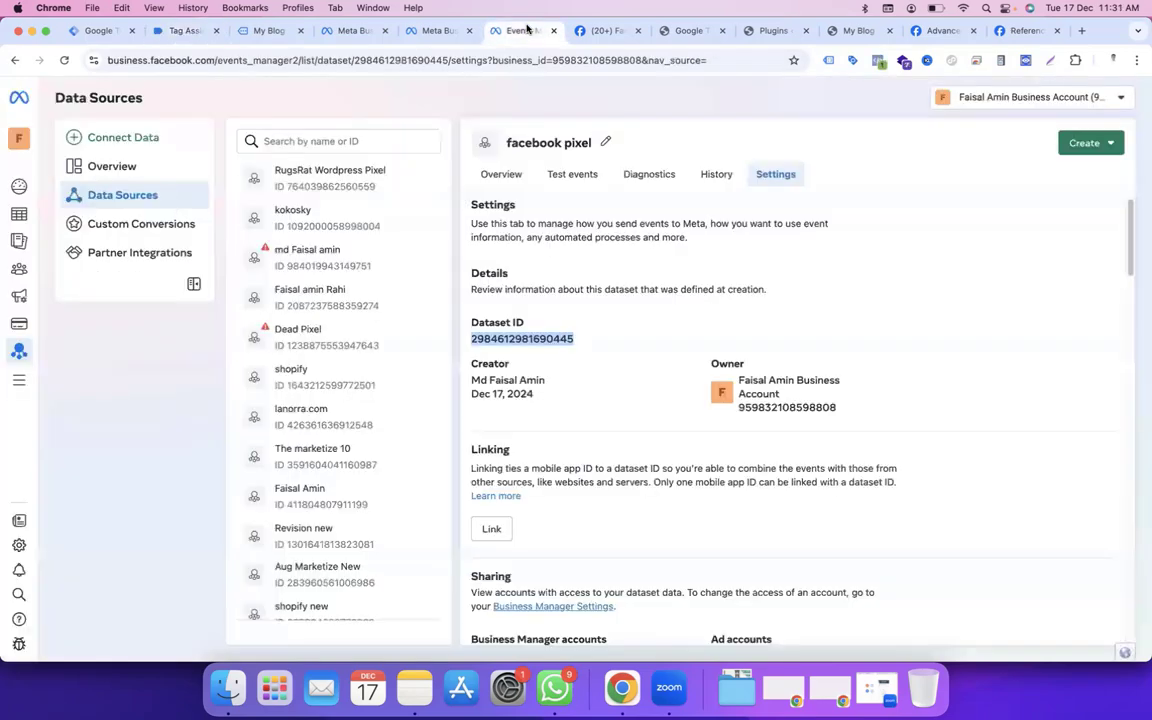
{"action": "left_click", "coordinate": [553, 177]}
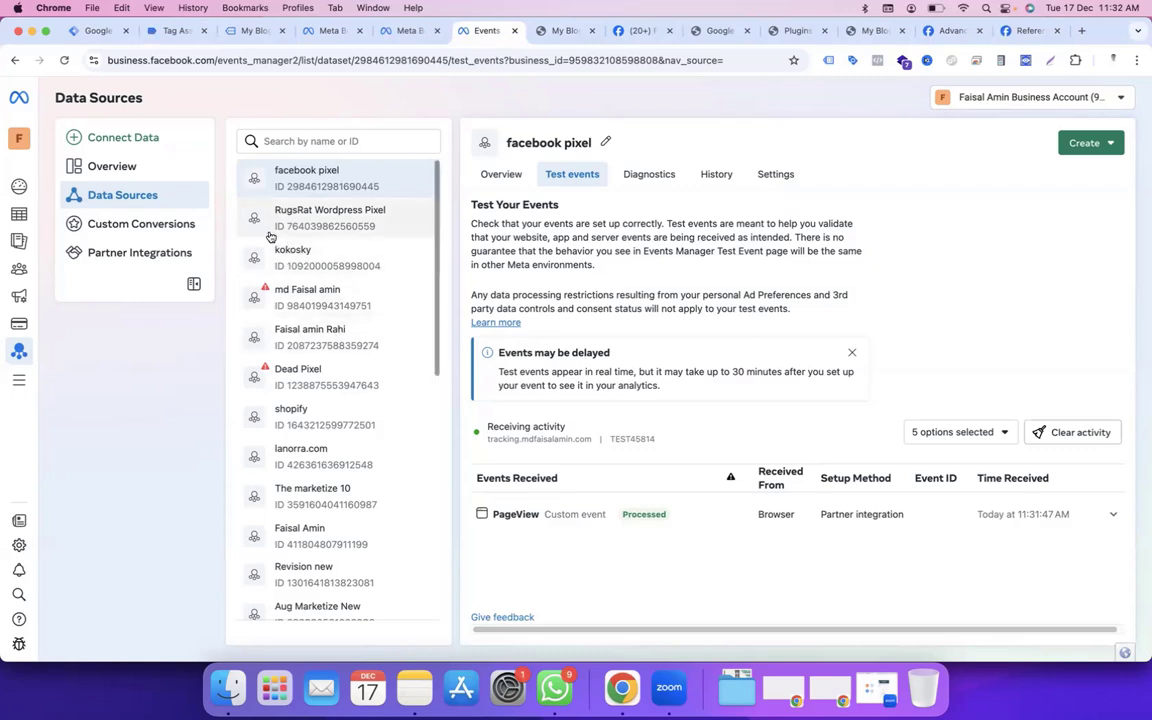
{"action": "left_click", "coordinate": [88, 28]}
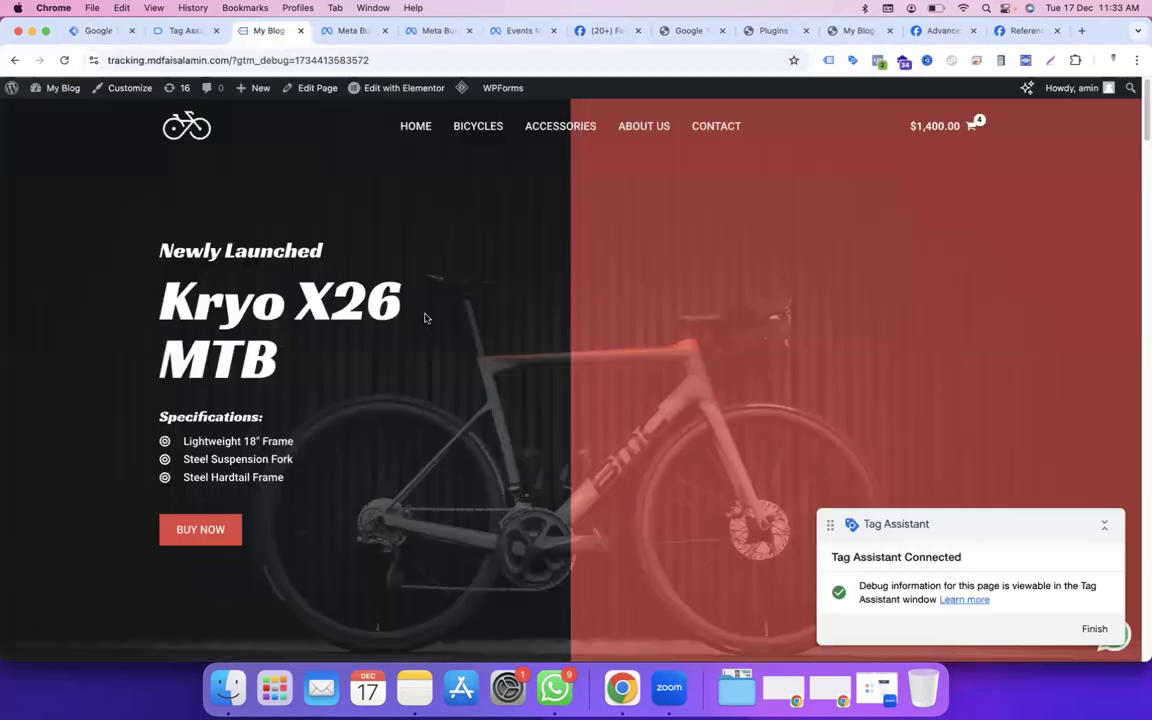
Step: Open the Kryo X26 MTB – Model Y product in a new tab and inspect its view_item data layer call in Tag Assistant
{"action": "scroll", "coordinate": [426, 317], "scroll_direction": "down", "scroll_amount": 5}
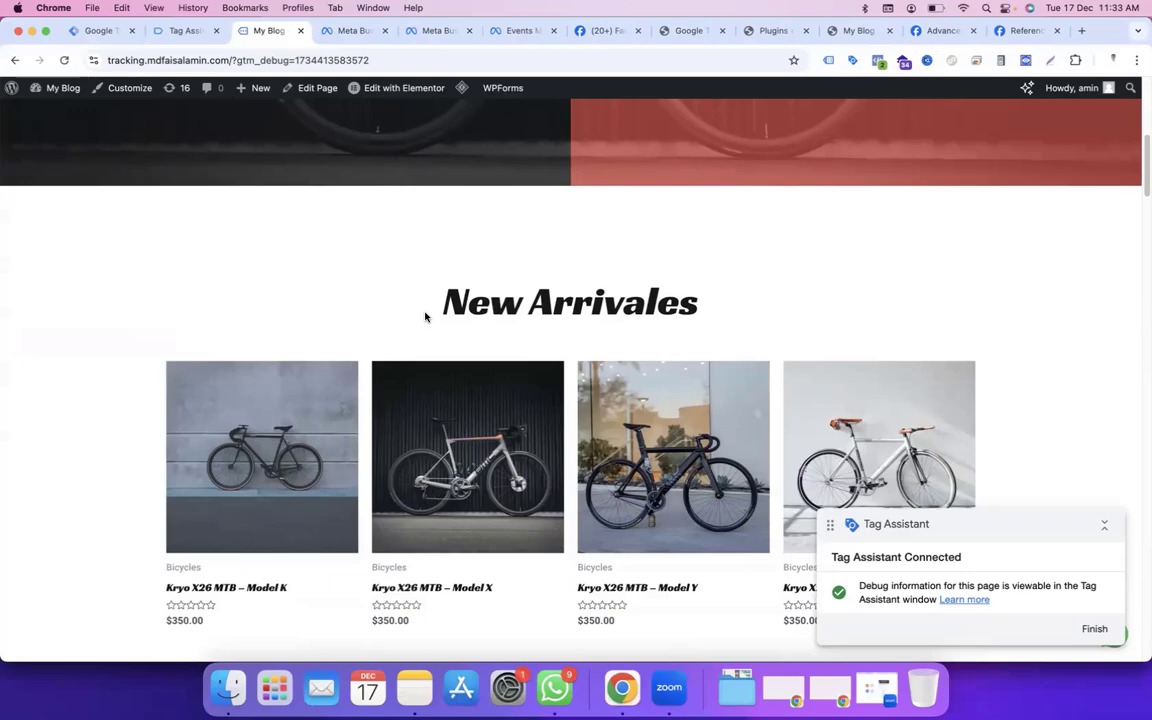
{"action": "left_click", "coordinate": [641, 585], "text": "super"}
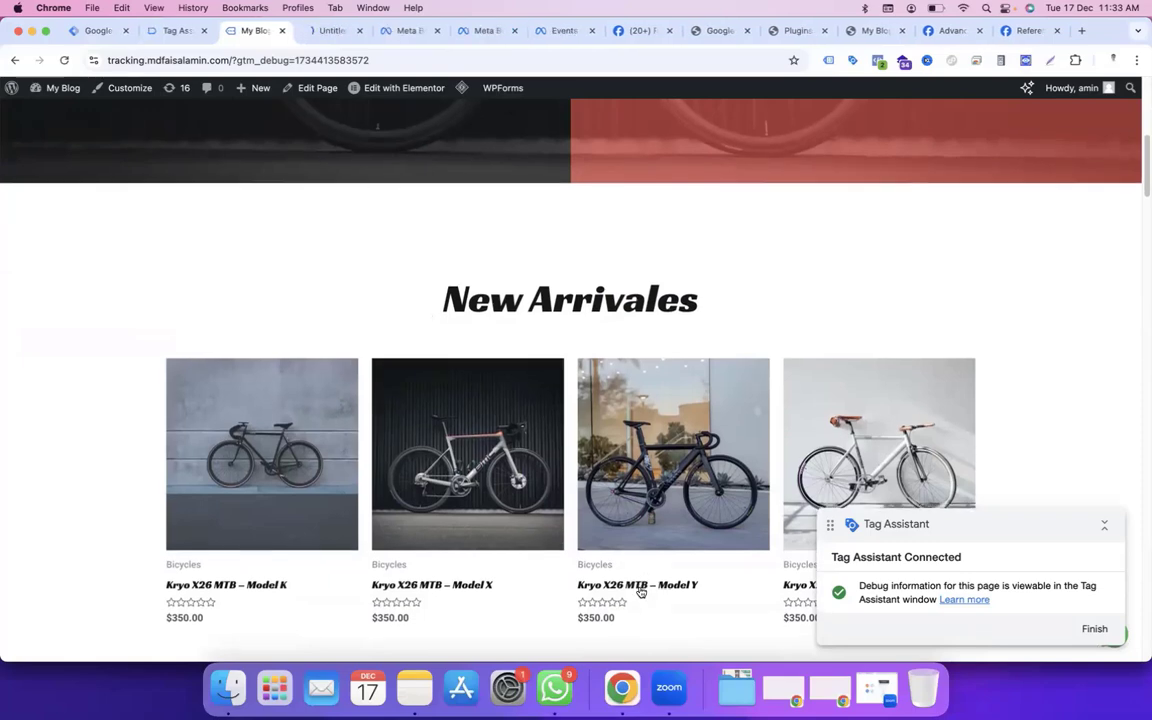
{"action": "left_click", "coordinate": [333, 31]}
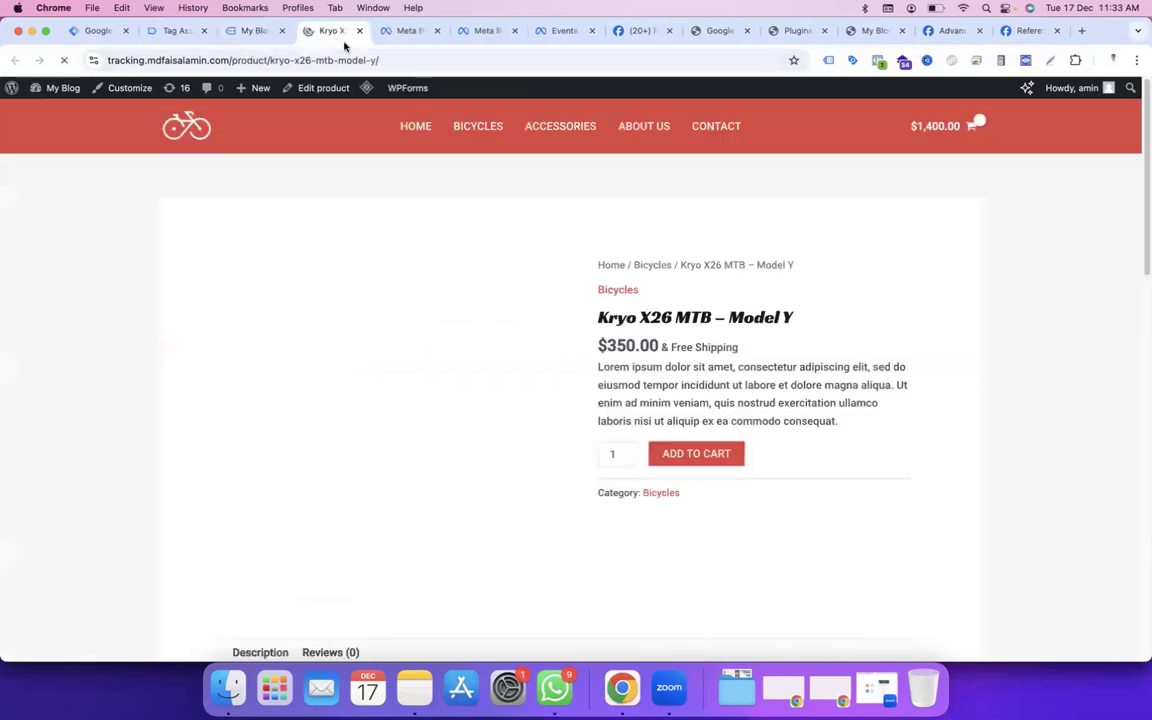
{"action": "left_click", "coordinate": [188, 31]}
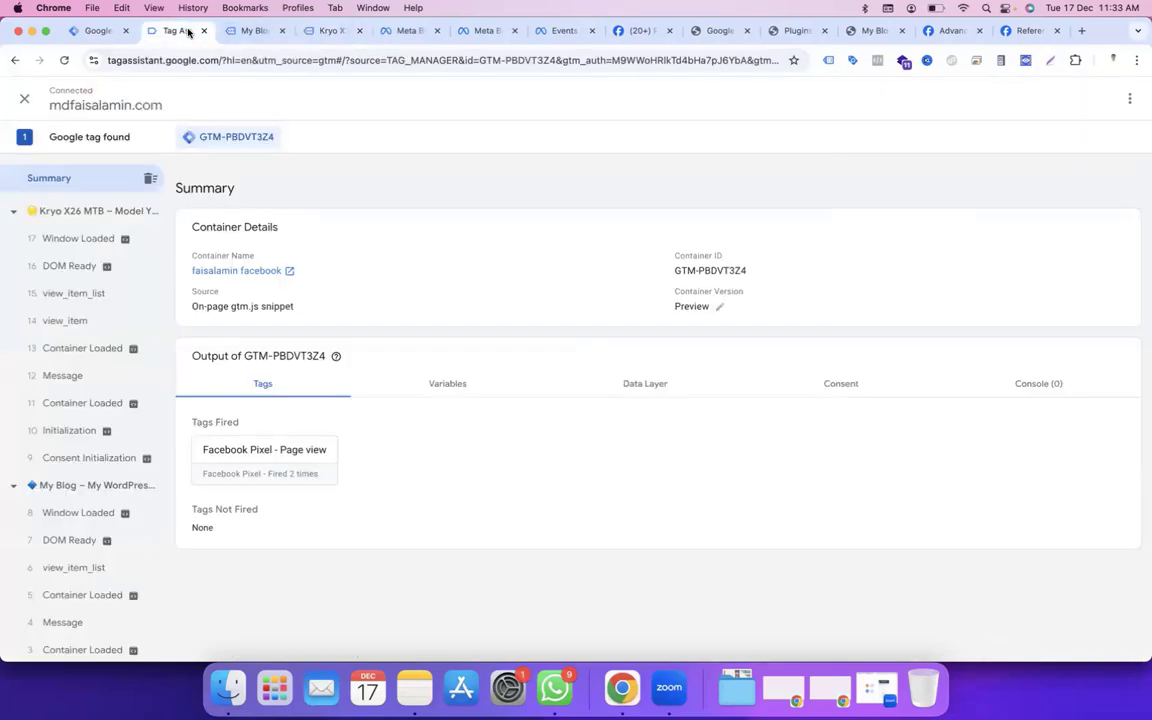
{"action": "left_click", "coordinate": [85, 321]}
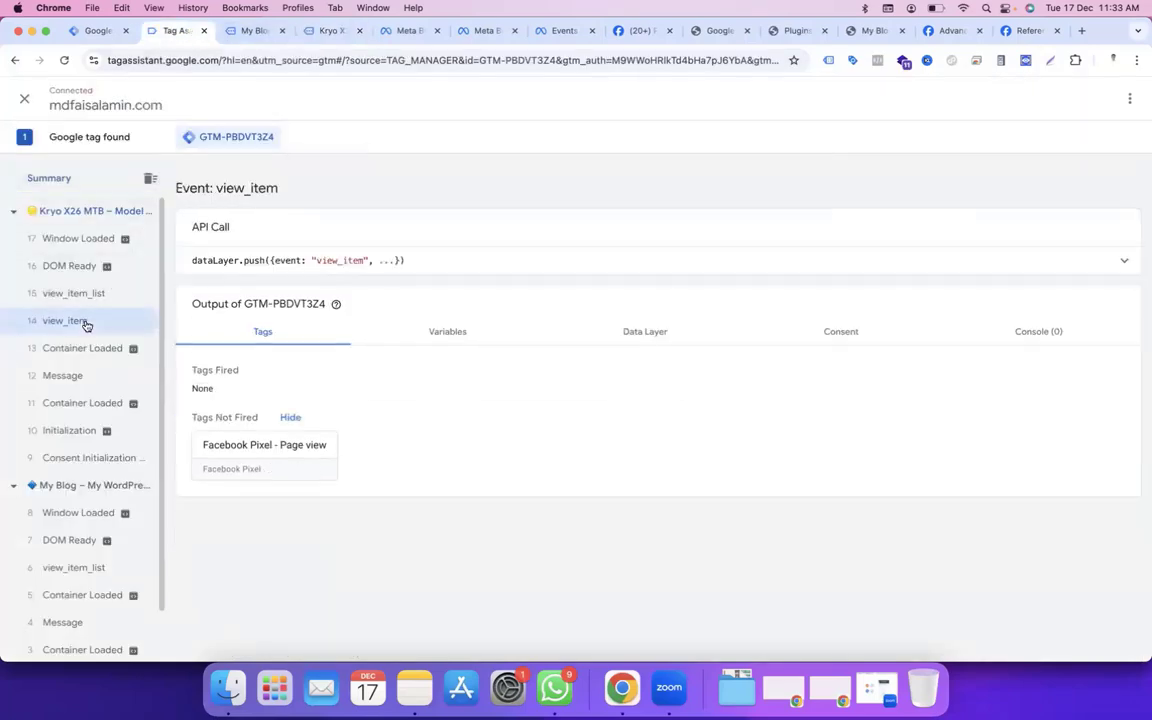
{"action": "left_click", "coordinate": [487, 268]}
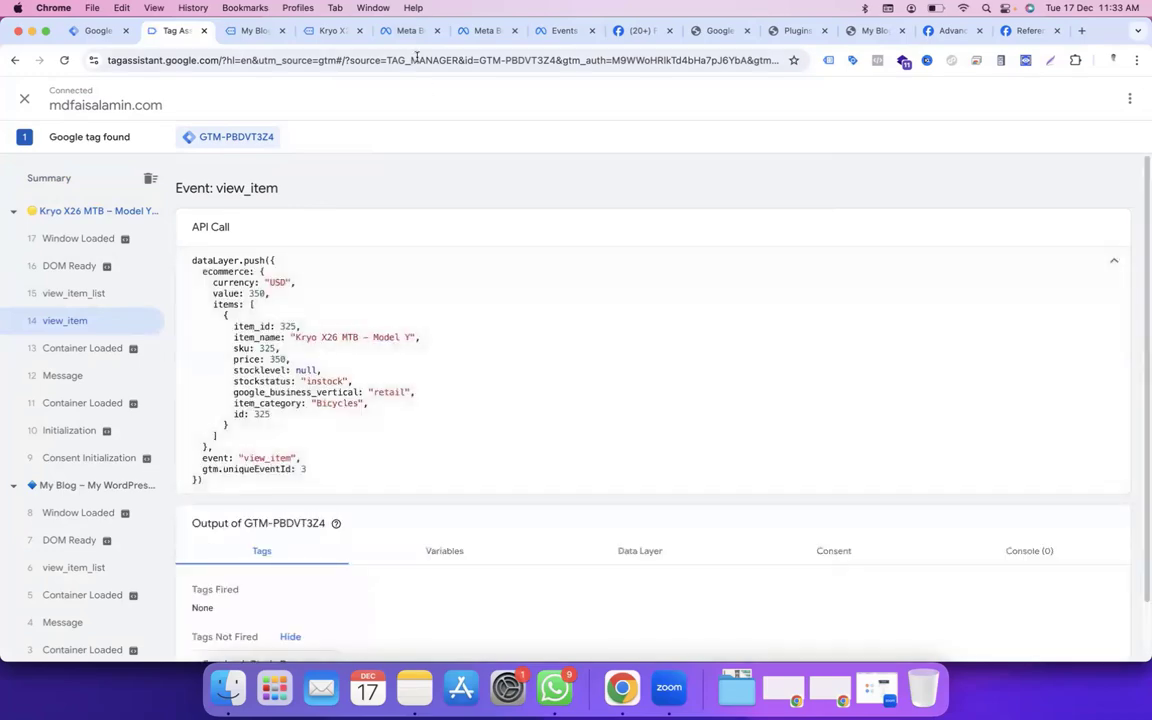
Step: Add one Kryo X26 MTB – Model Y to the cart and inspect the add_to_cart event's data layer call in Tag Assistant
{"action": "left_click", "coordinate": [330, 31]}
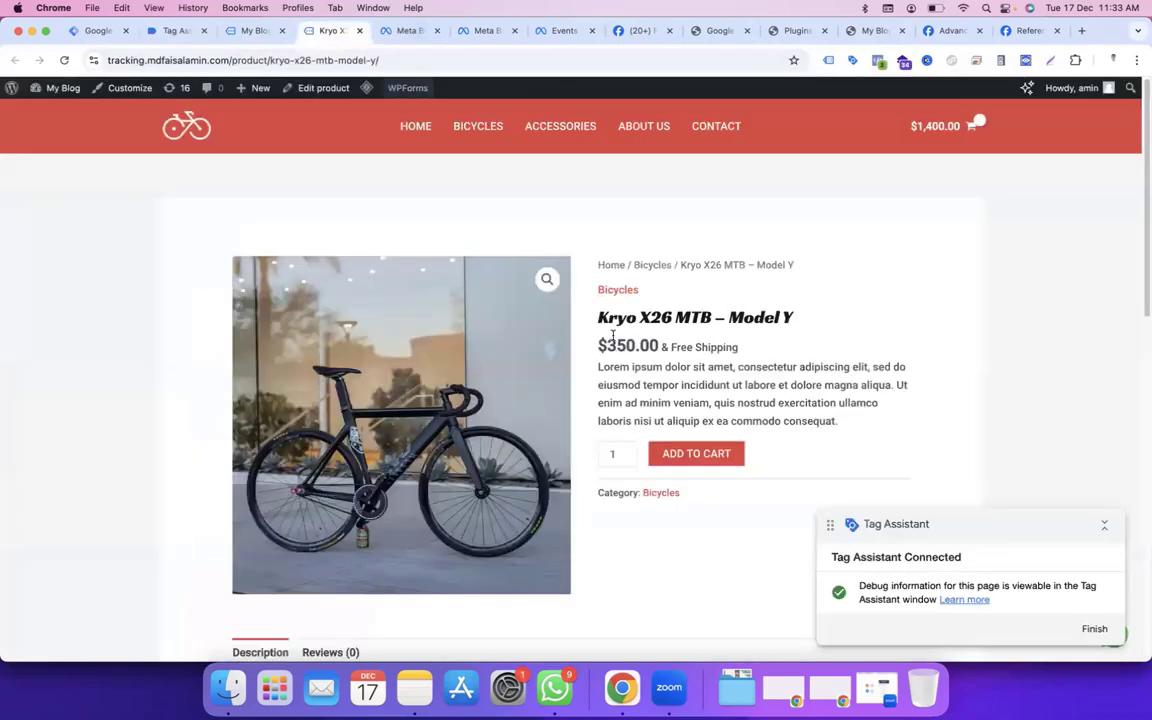
{"action": "left_click", "coordinate": [691, 457]}
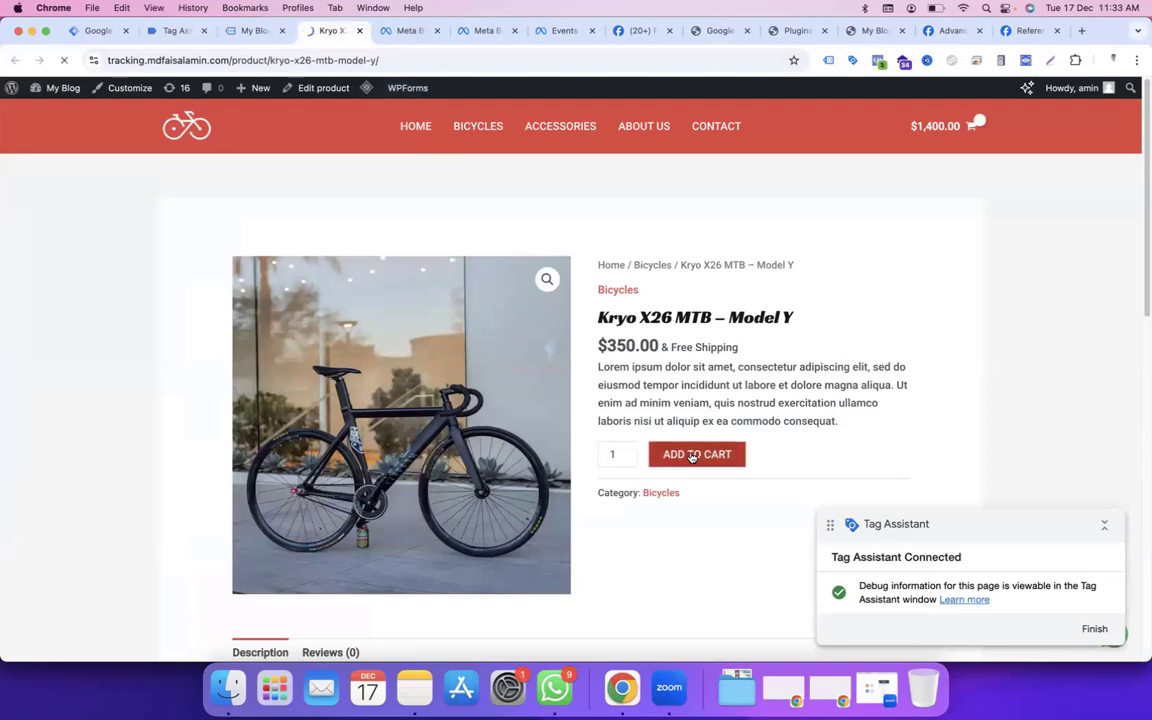
{"action": "left_click", "coordinate": [175, 31]}
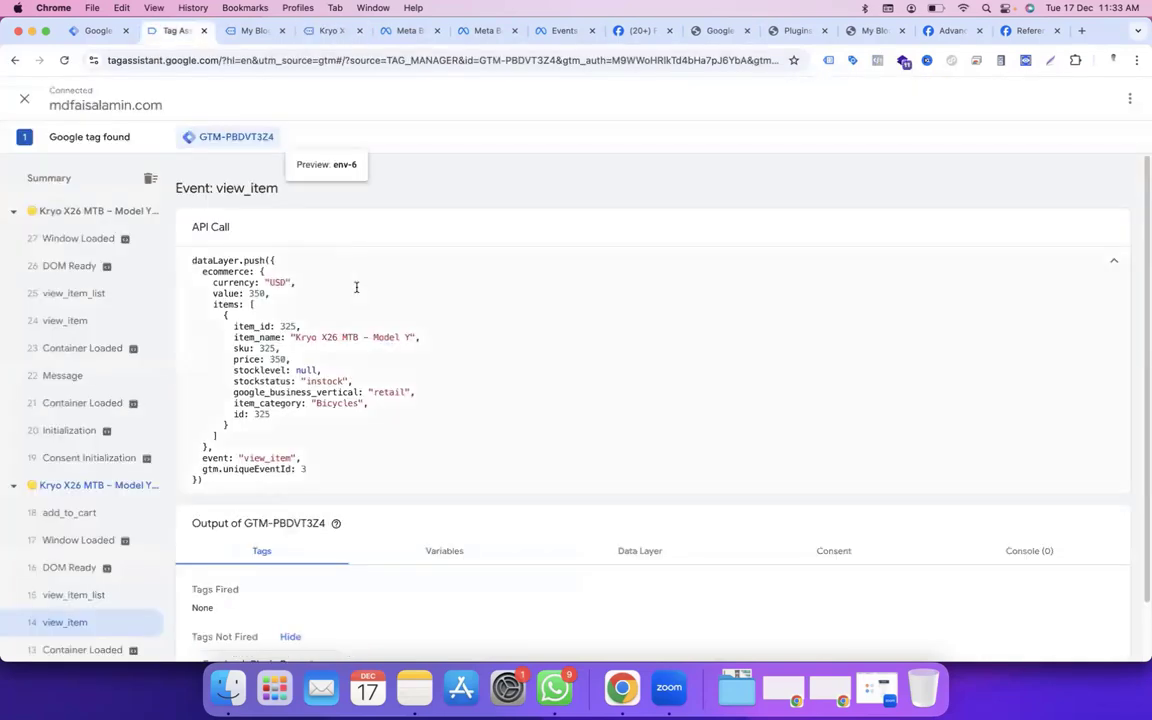
{"action": "scroll", "coordinate": [85, 298], "scroll_direction": "down", "scroll_amount": 5}
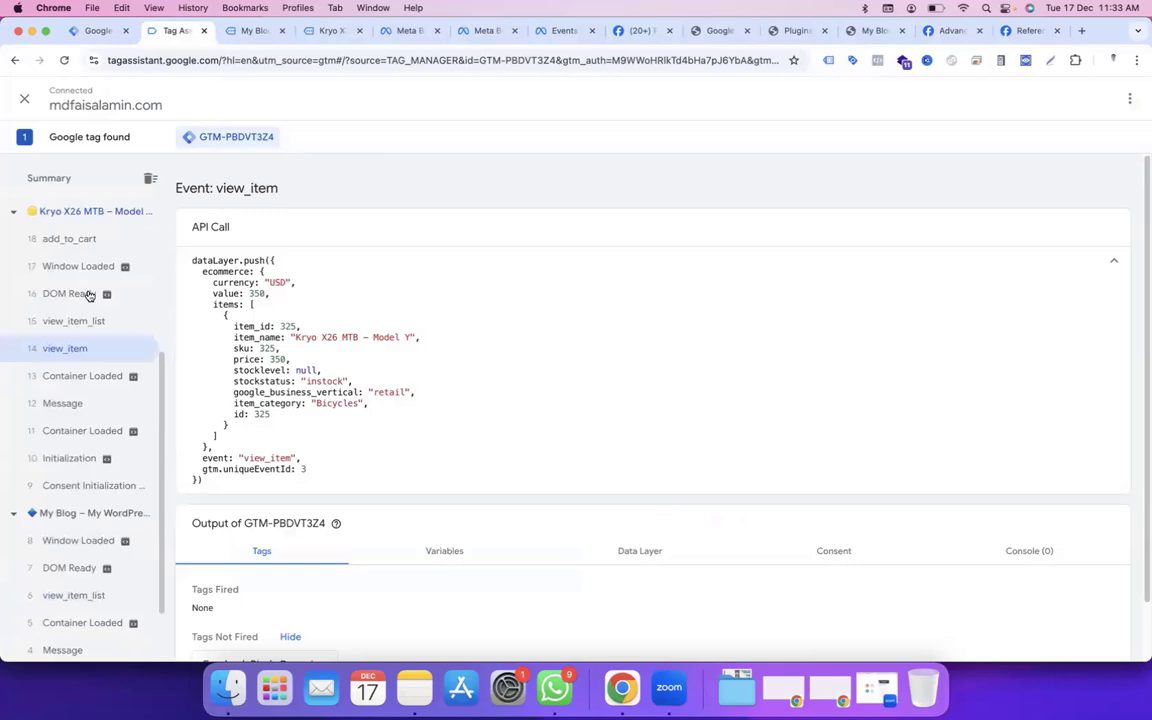
{"action": "left_click", "coordinate": [75, 240]}
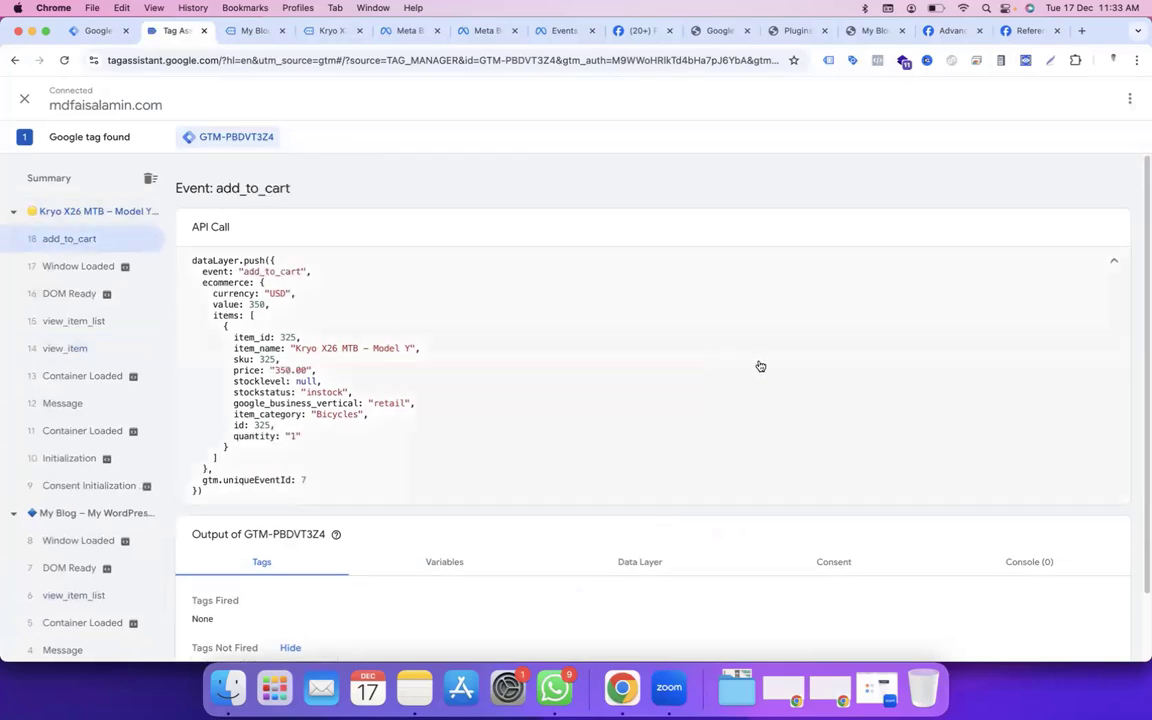
Step: Review the ecommerce item data of the product page's view_item event in Tag Assistant
{"action": "left_click", "coordinate": [66, 349]}
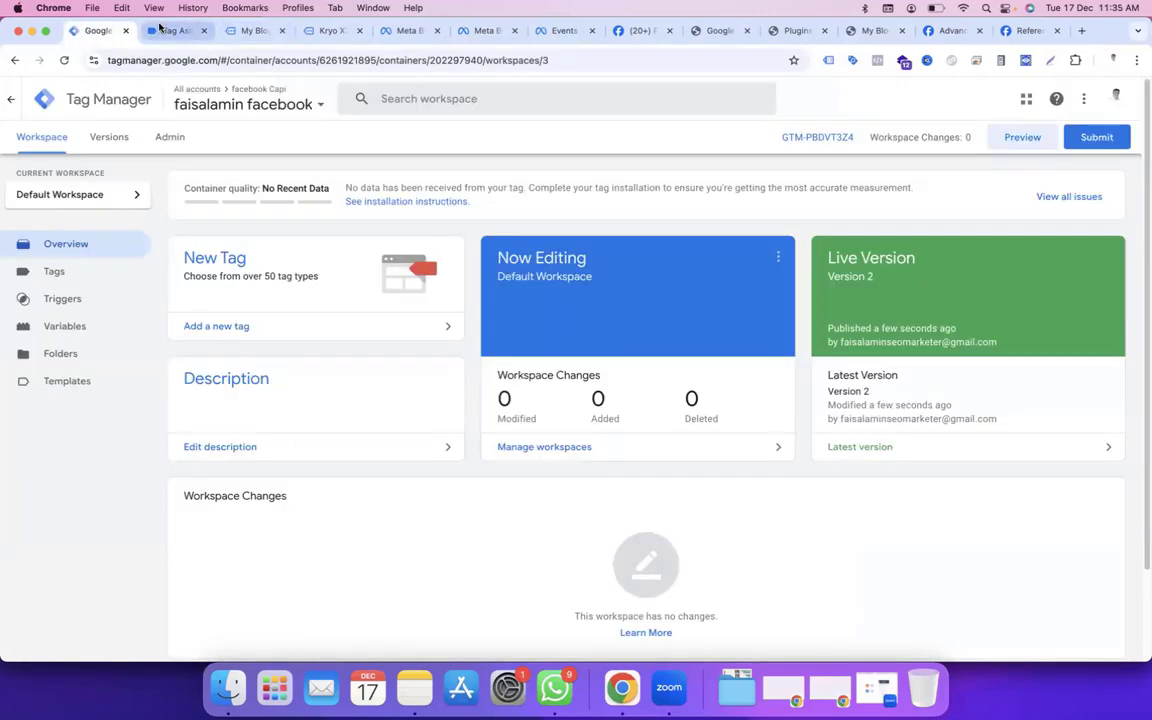
{"action": "left_click", "coordinate": [175, 30]}
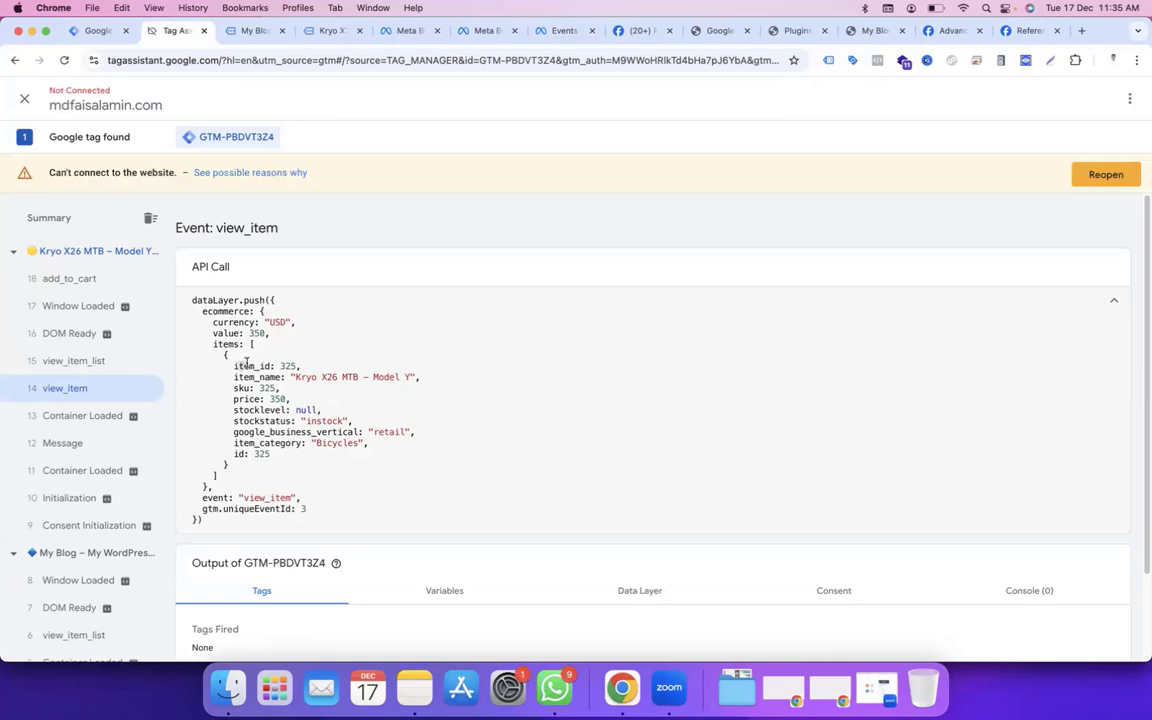
{"action": "left_click", "coordinate": [268, 366]}
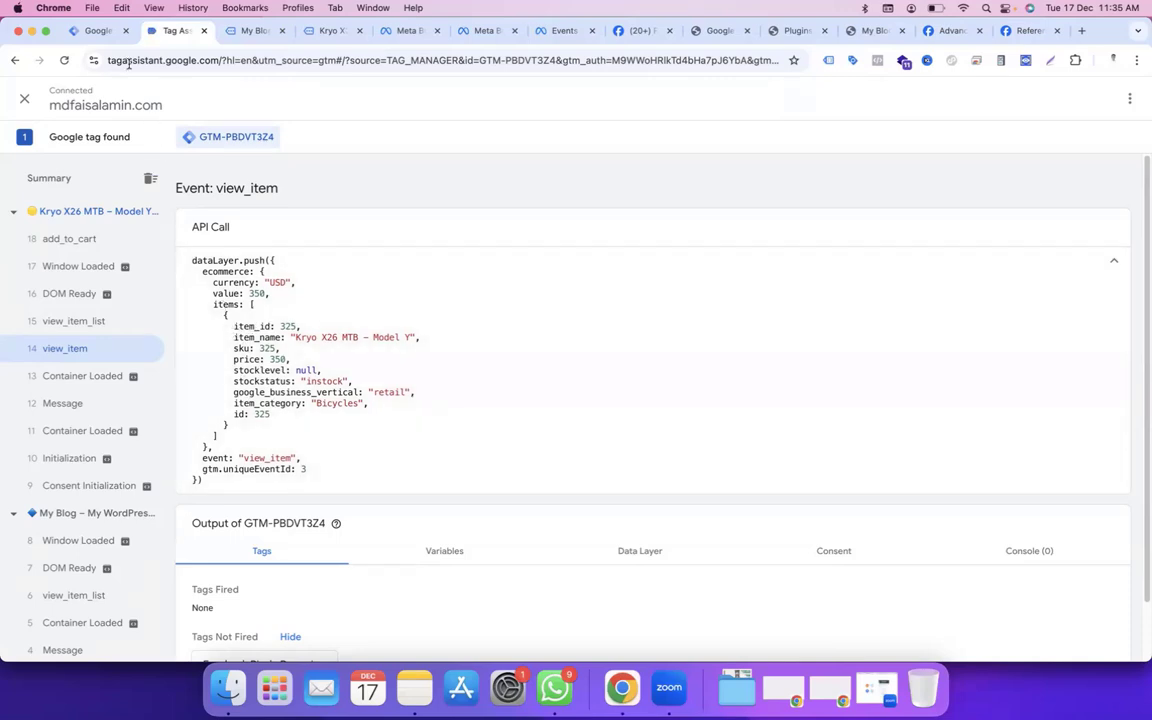
Step: Return to Google Tag Manager and start a new user-defined variable of type Data Layer Variable
{"action": "left_click", "coordinate": [100, 31]}
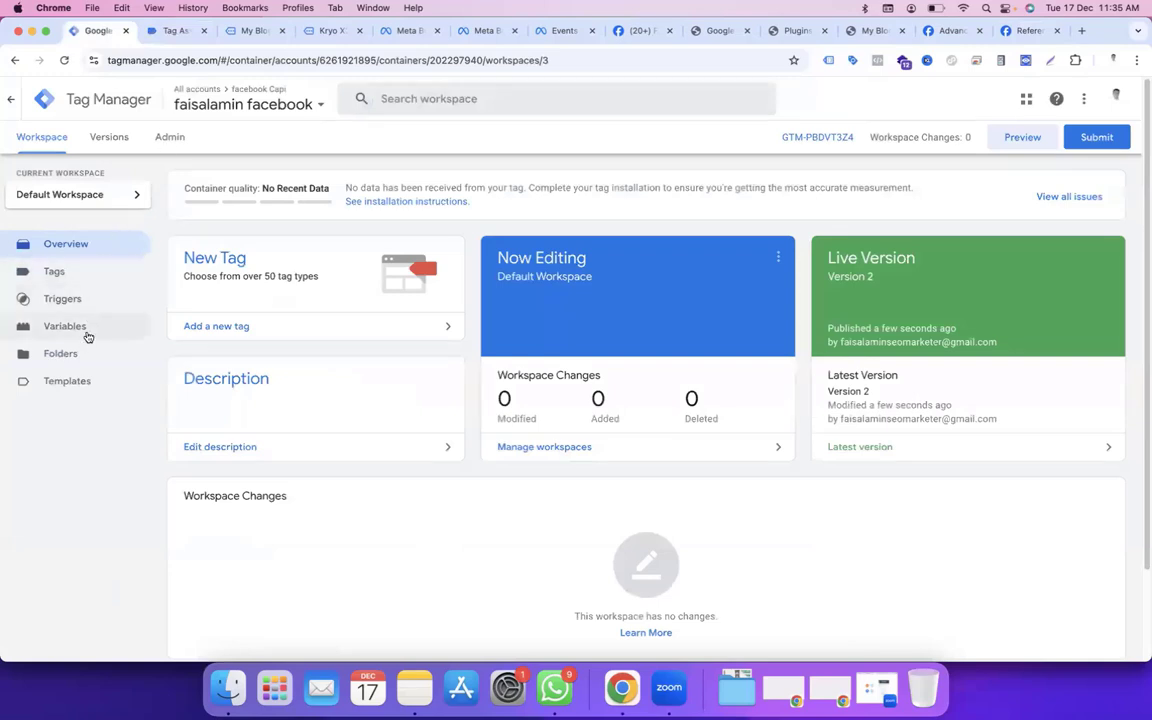
{"action": "left_click", "coordinate": [87, 336]}
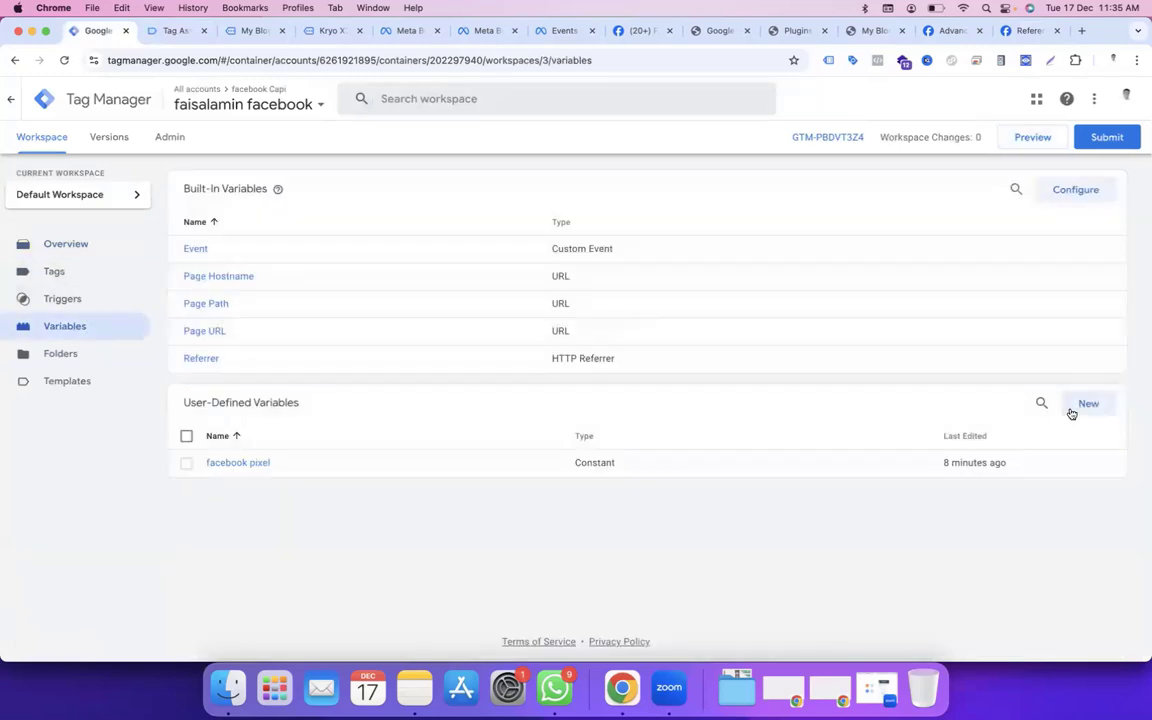
{"action": "left_click", "coordinate": [1086, 404]}
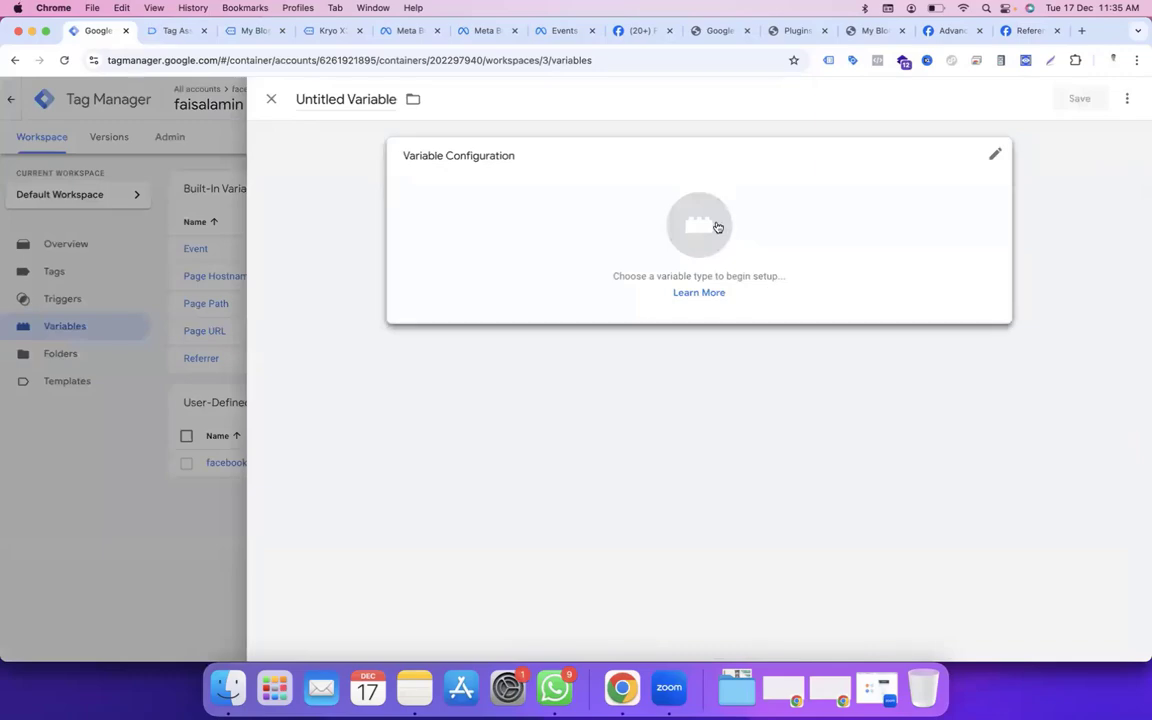
{"action": "left_click", "coordinate": [717, 226]}
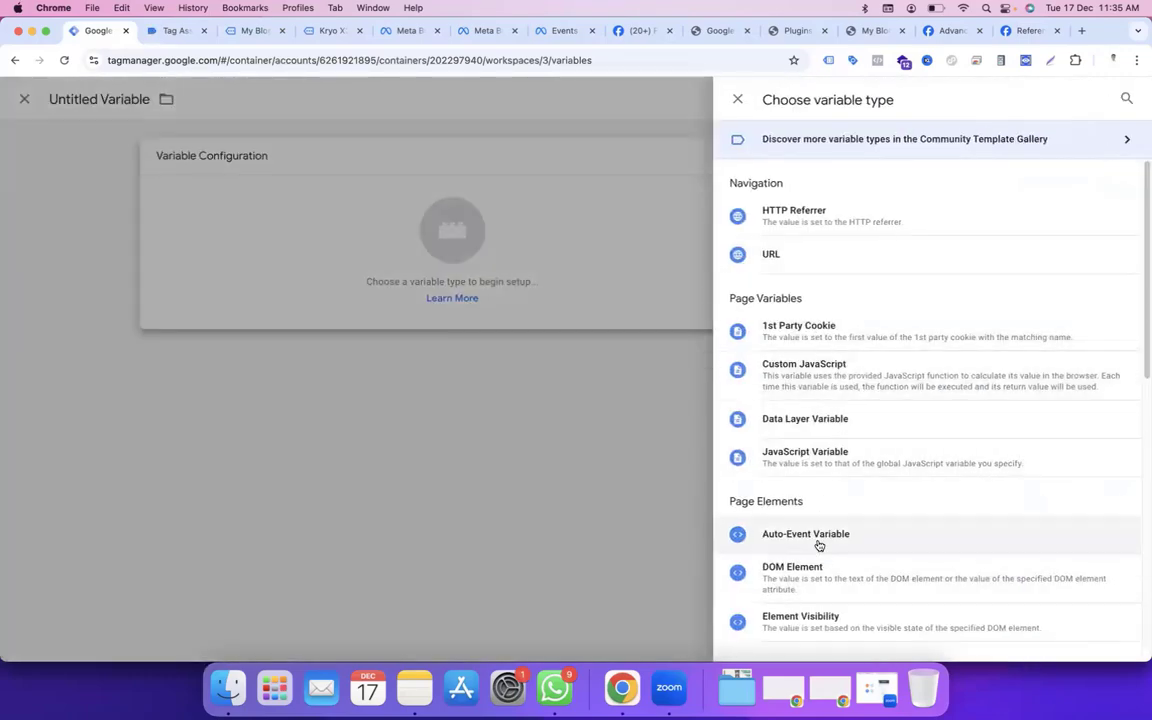
{"action": "left_click", "coordinate": [800, 424]}
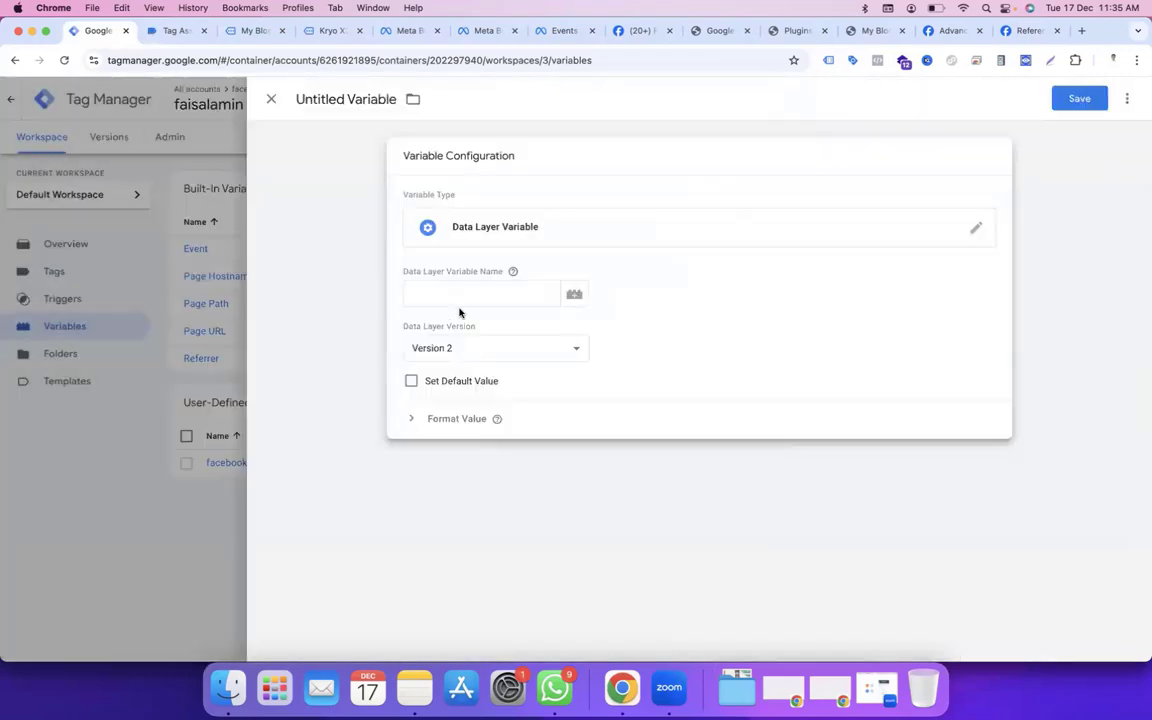
Step: Set the data layer variable name to ecommerce.items, following the view_item data layer, and save the variable as Ecommerce items
{"action": "left_click", "coordinate": [172, 31]}
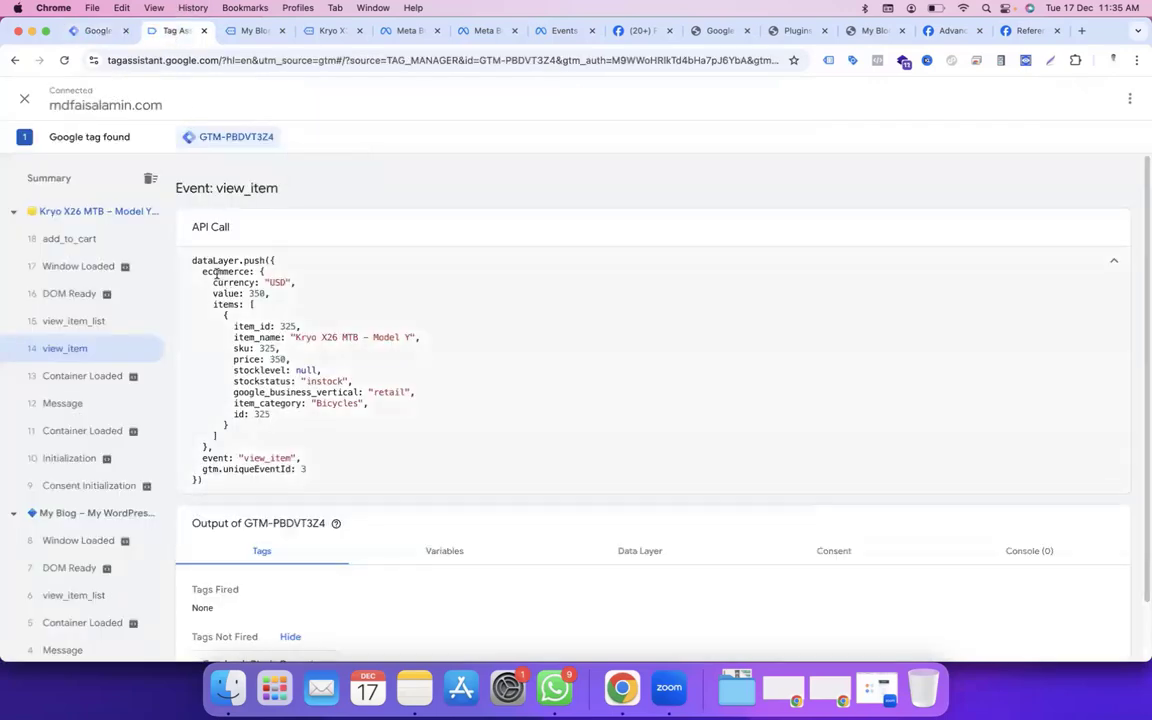
{"action": "left_click", "coordinate": [112, 33]}
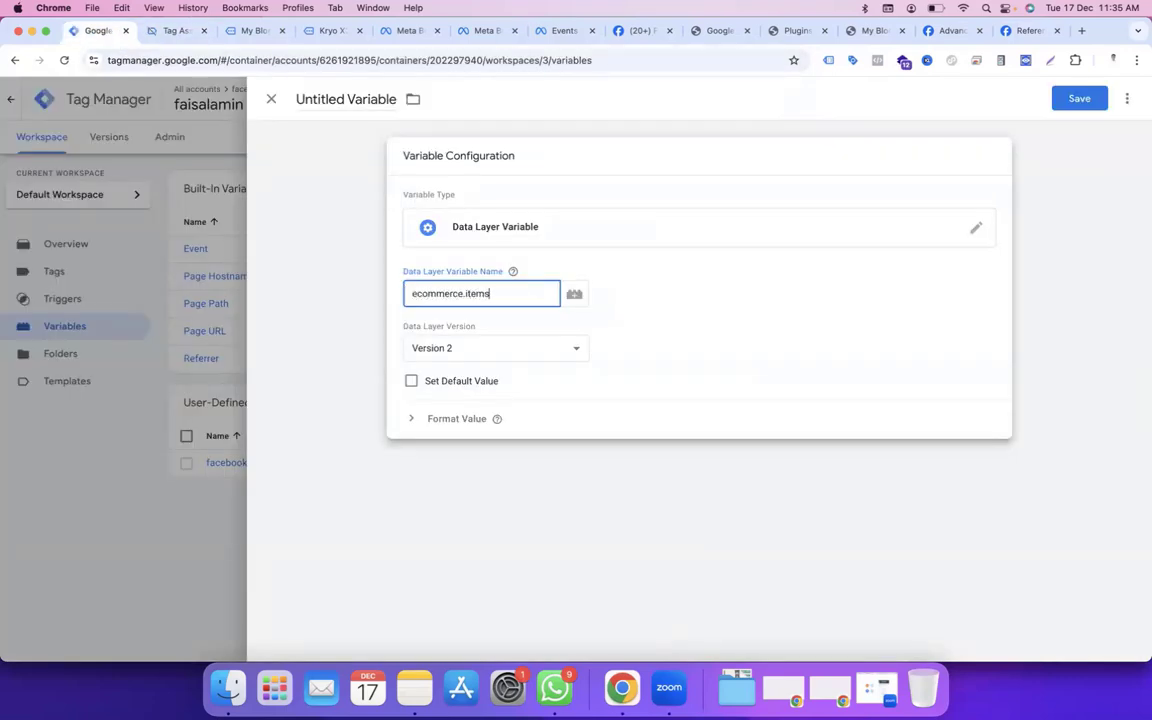
{"action": "left_click", "coordinate": [347, 99]}
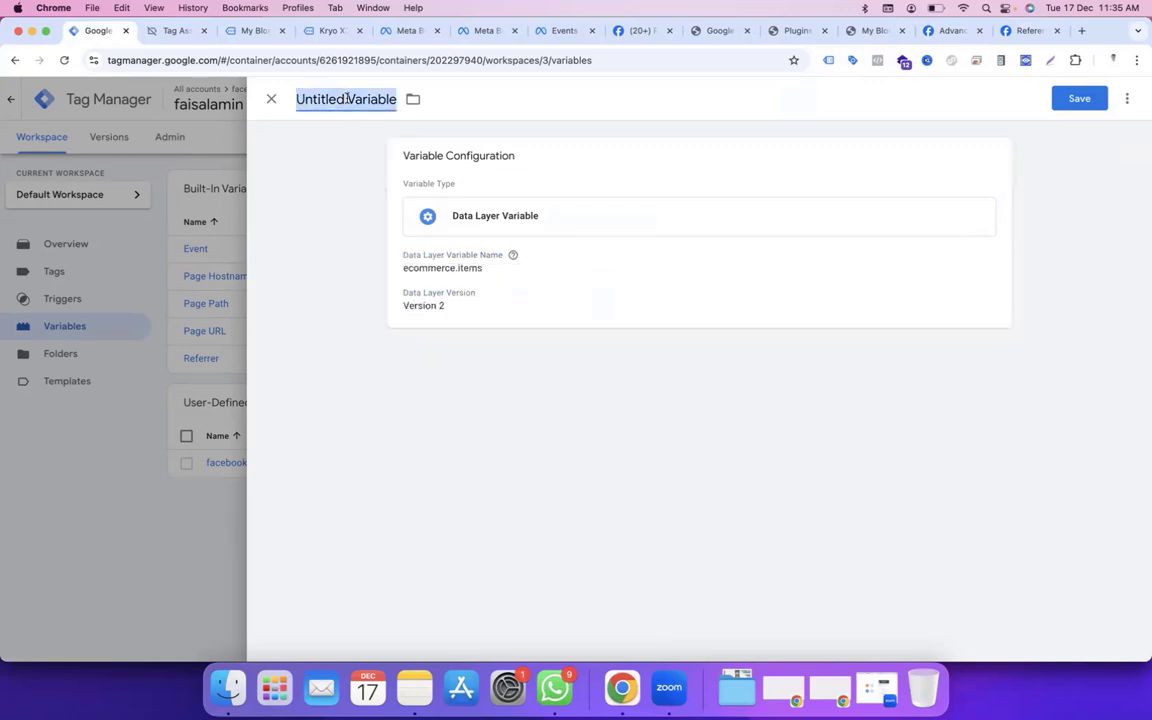
{"action": "type", "text": "Ecom"}
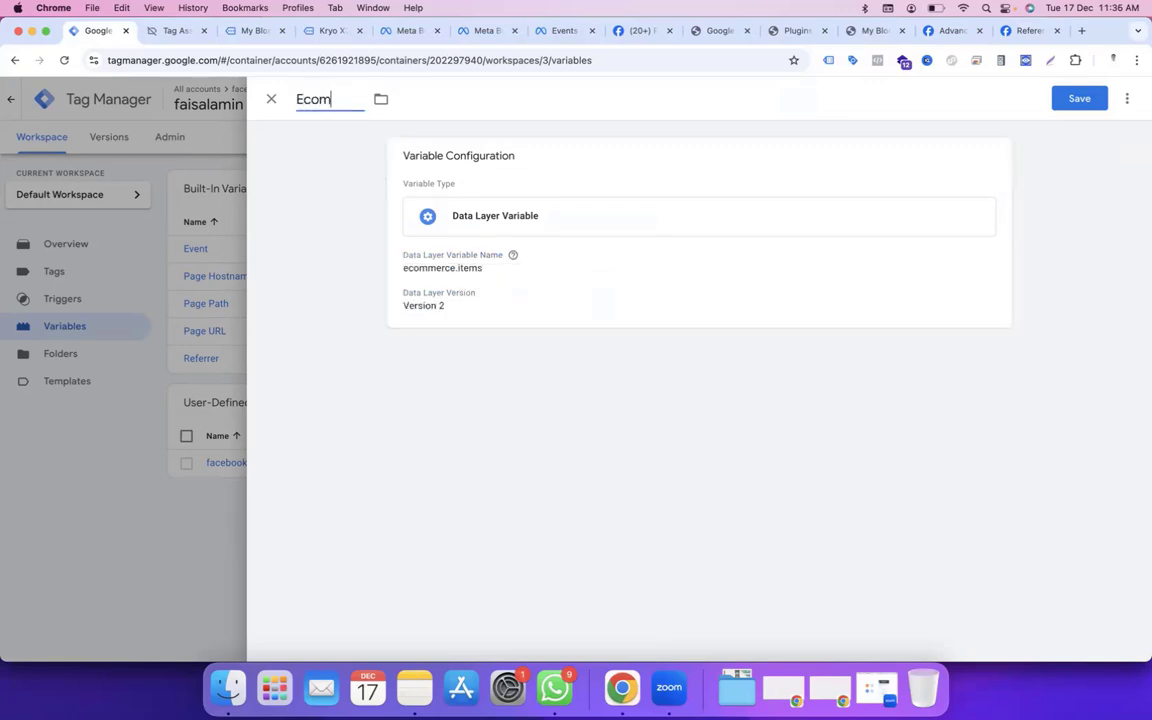
{"action": "type", "text": "merce items"}
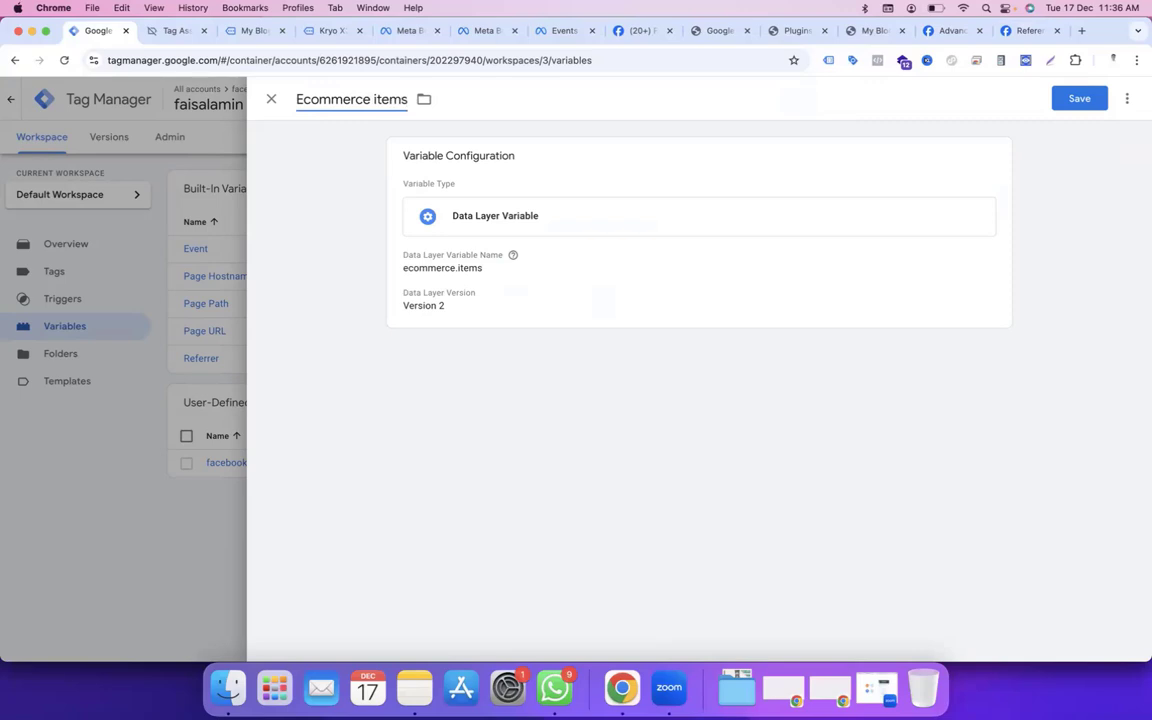
{"action": "left_click", "coordinate": [1061, 101]}
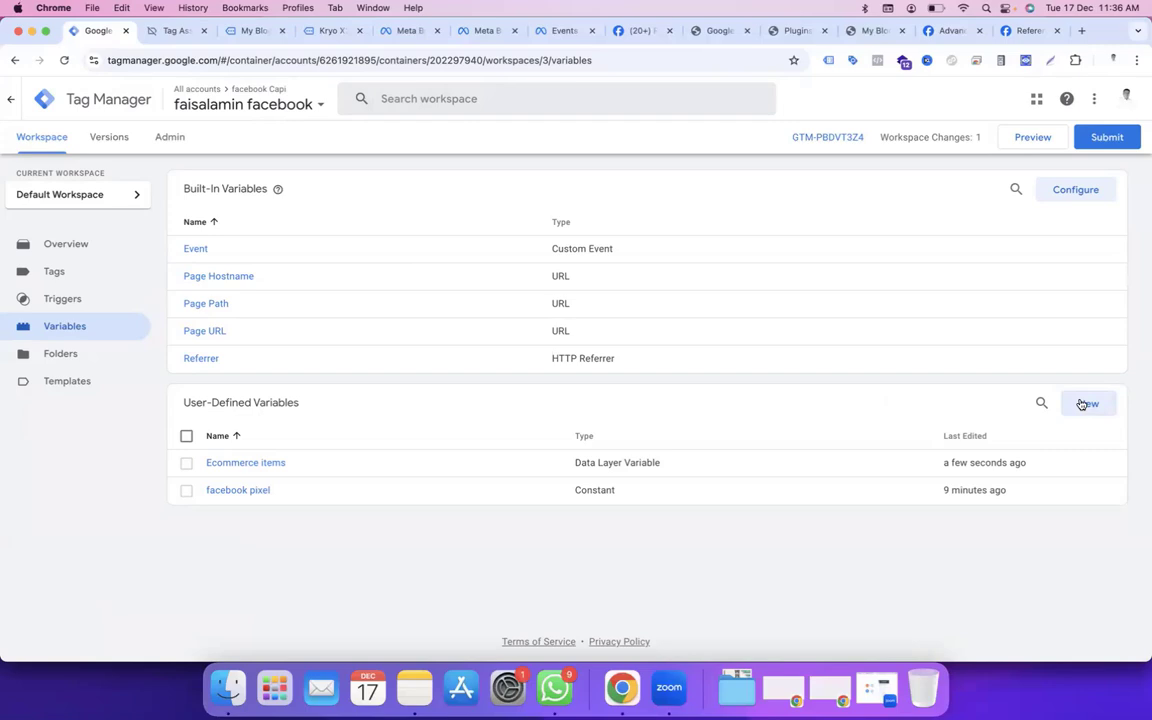
Step: Create a new Custom JavaScript variable and fill it with the content_ids code copied from the Facebook conversion api note
{"action": "left_click", "coordinate": [1081, 404]}
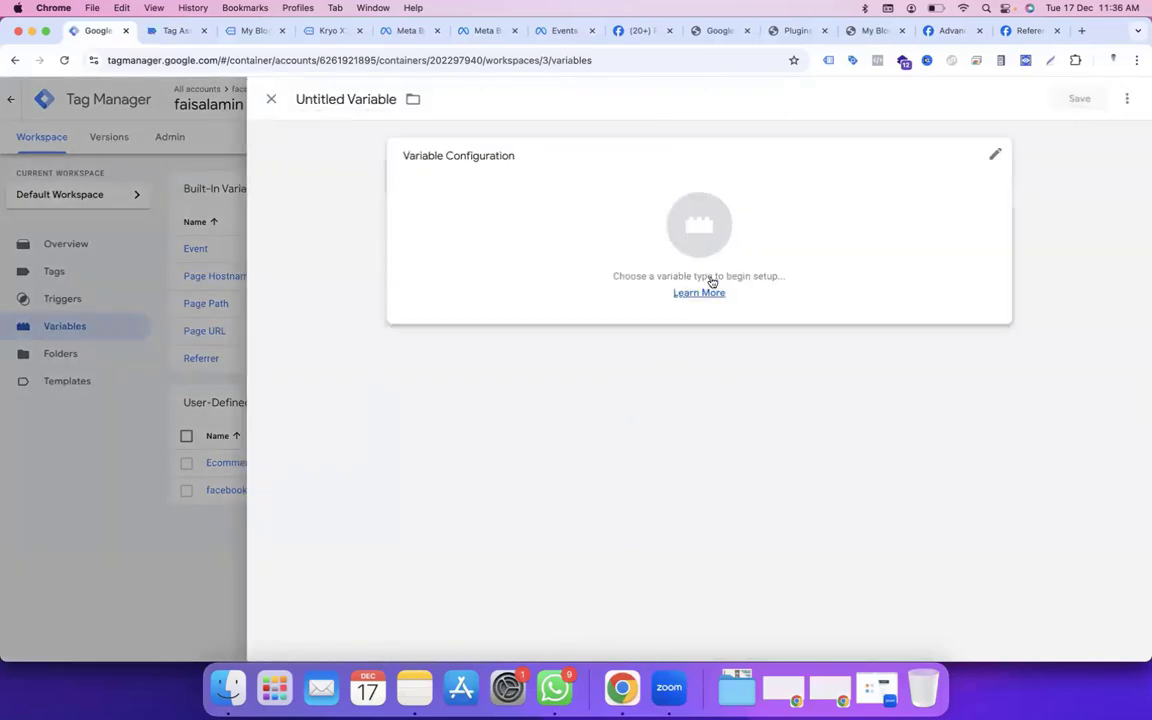
{"action": "left_click", "coordinate": [720, 237]}
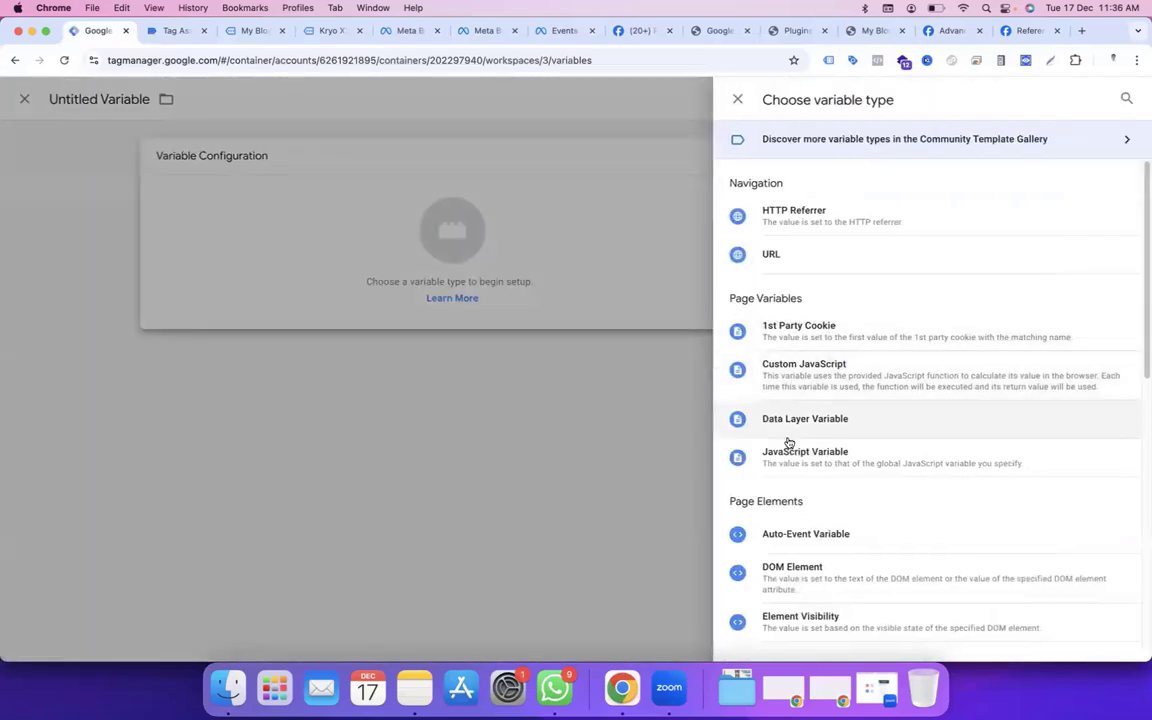
{"action": "left_click", "coordinate": [808, 380]}
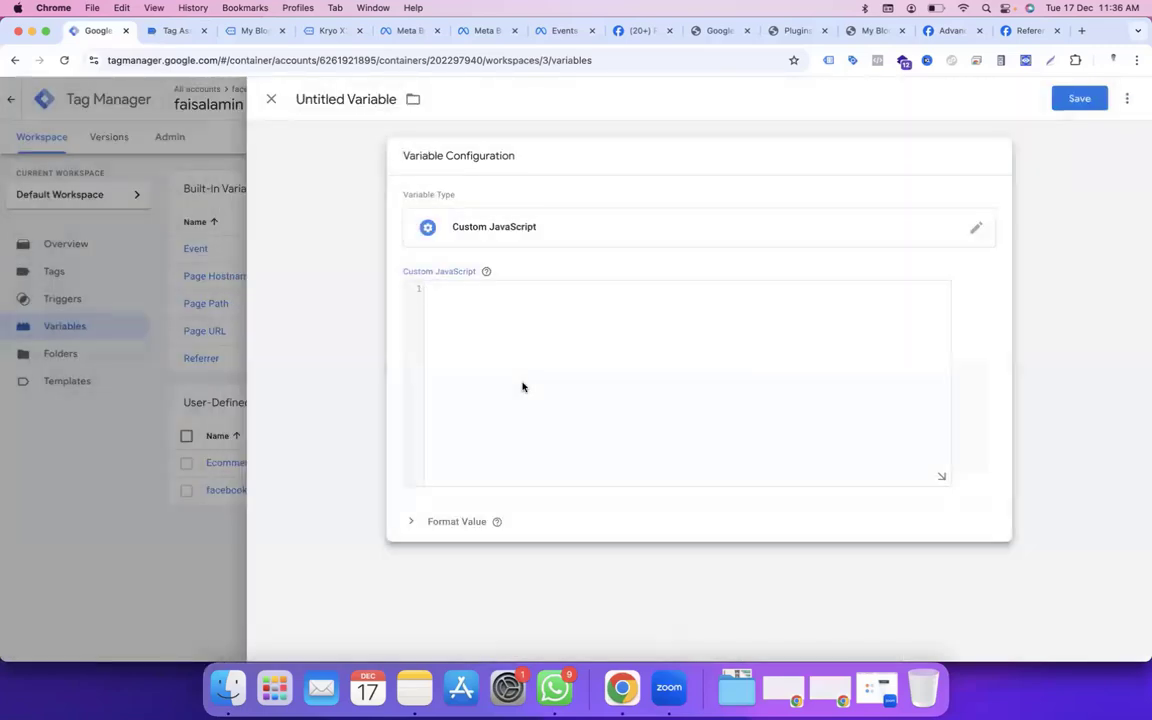
{"action": "left_click", "coordinate": [415, 687]}
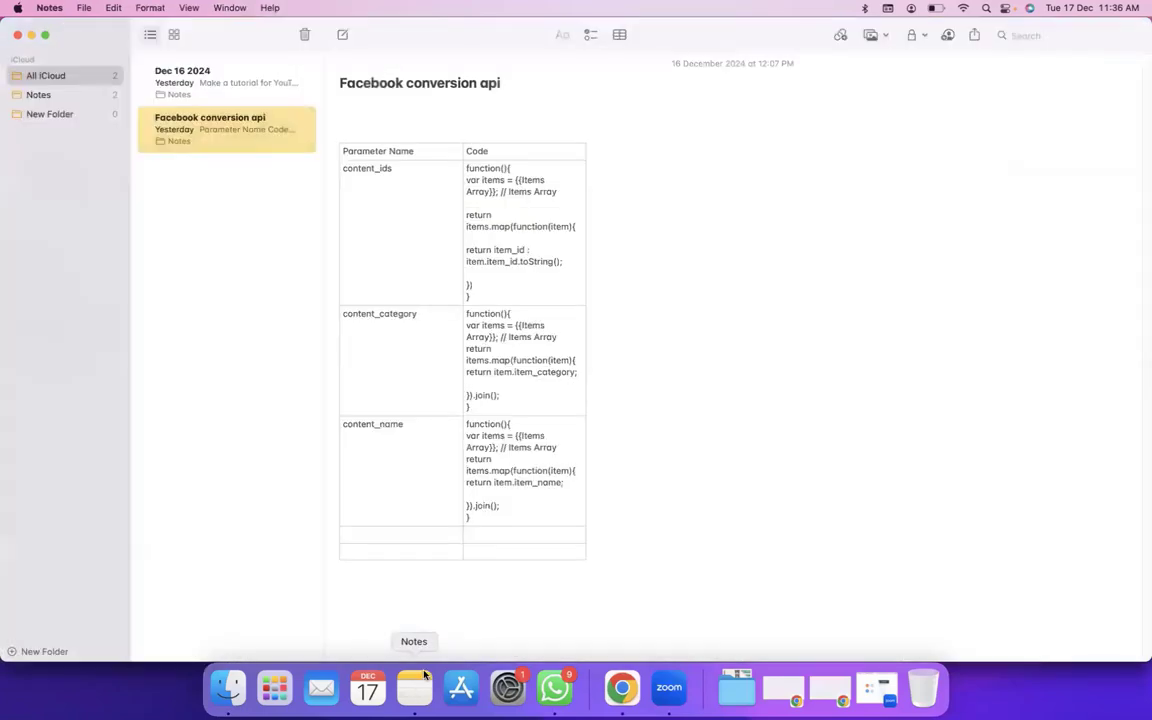
{"action": "left_click_drag", "start_coordinate": [465, 291], "coordinate": [470, 173]}
{"action": "key", "text": "super+c"}
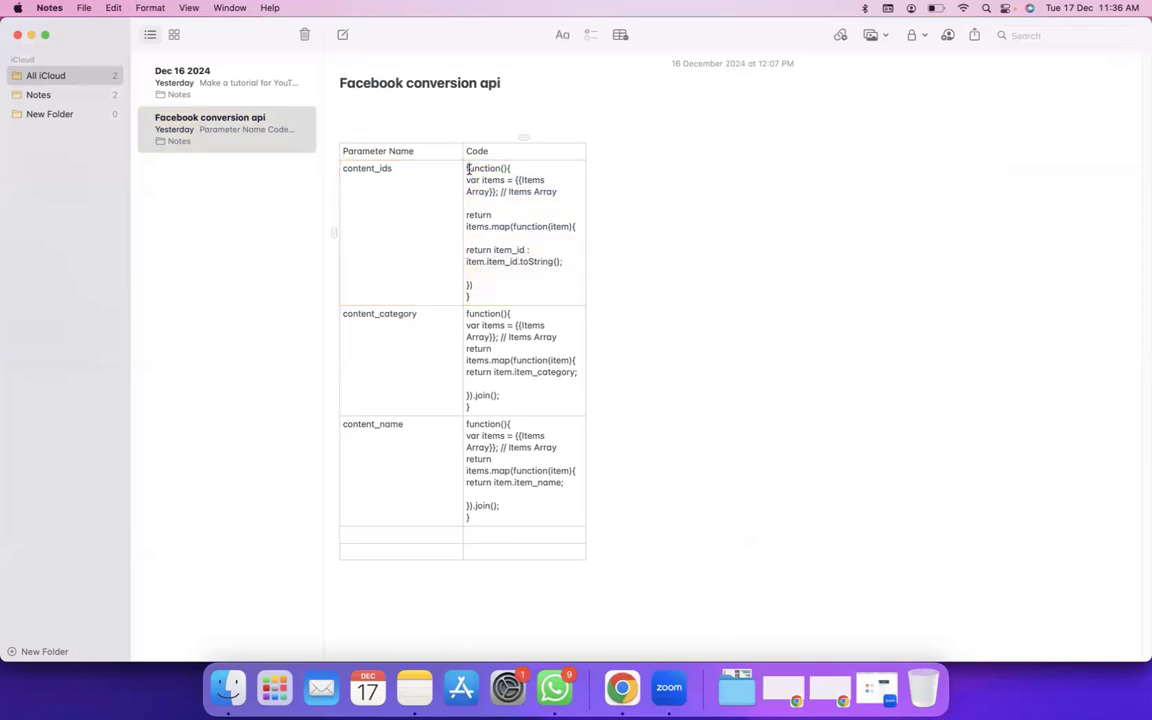
{"action": "key", "text": "super+Tab"}
{"action": "key", "text": "super+v"}
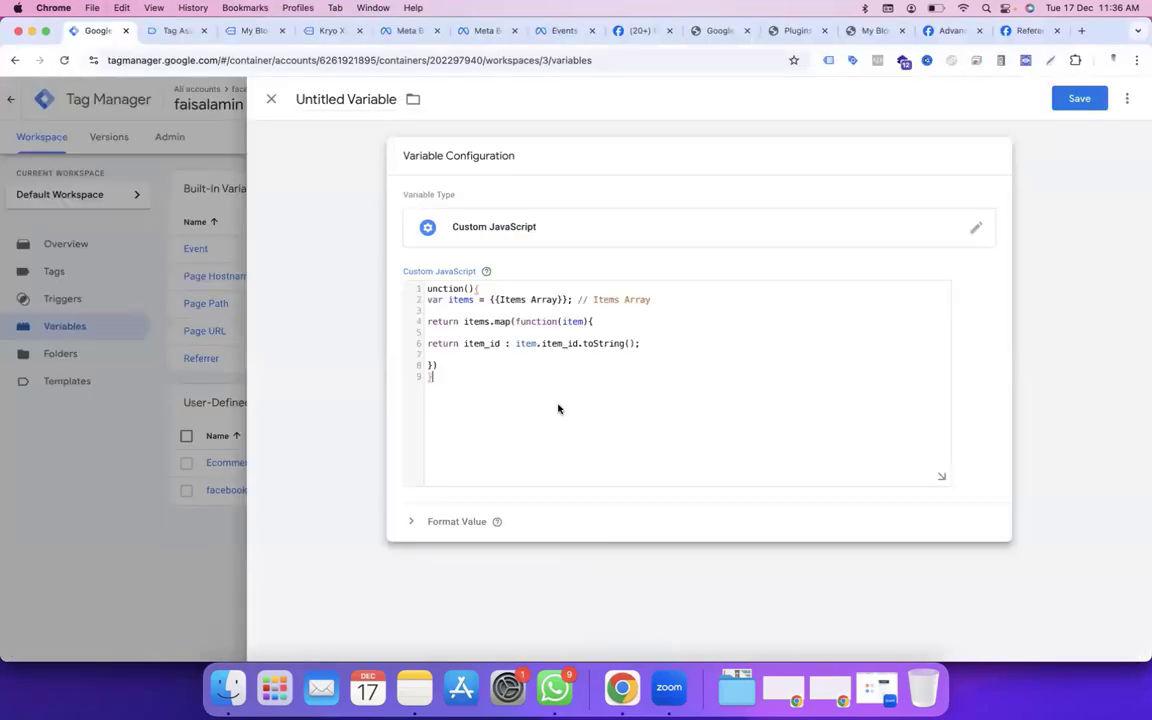
Step: Replace the {{Items Array}} reference in the content_ids code with the {{Ecommerce items}} variable
{"action": "left_click", "coordinate": [563, 299]}
{"action": "mouse_move", "coordinate": [567, 299]}
{"action": "left_mouse_down"}
{"action": "mouse_move", "coordinate": [510, 299]}
{"action": "mouse_move", "coordinate": [566, 299]}
{"action": "left_mouse_up"}
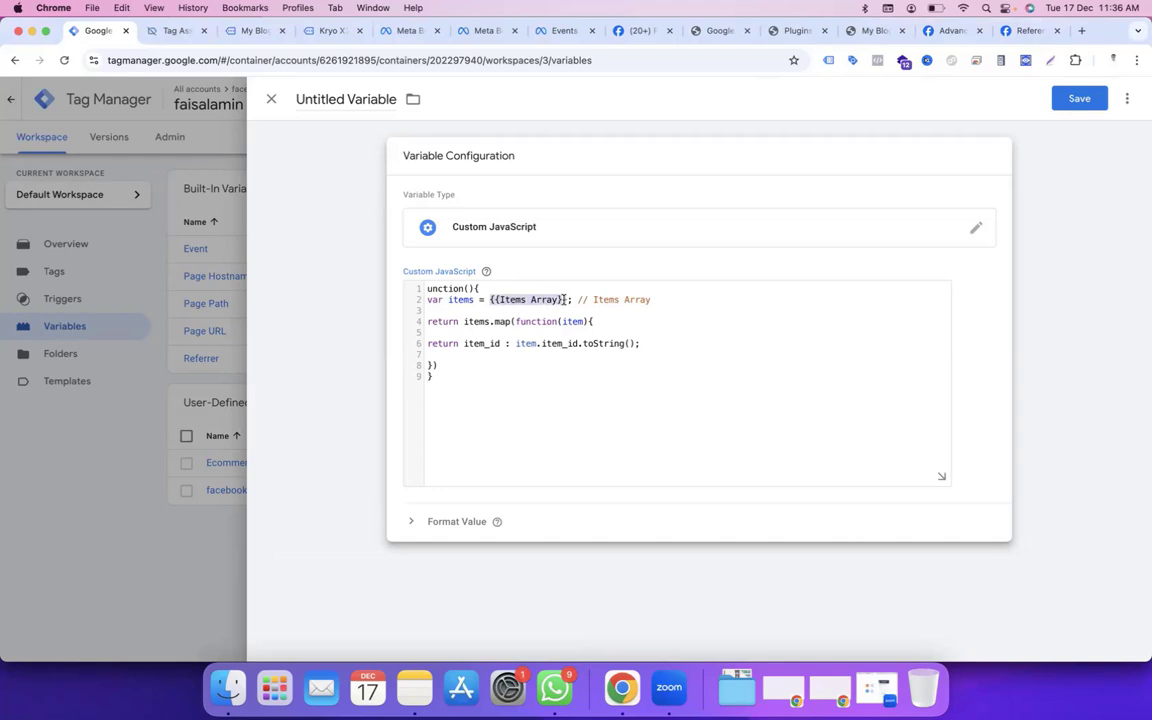
{"action": "key", "text": "BackSpace"}
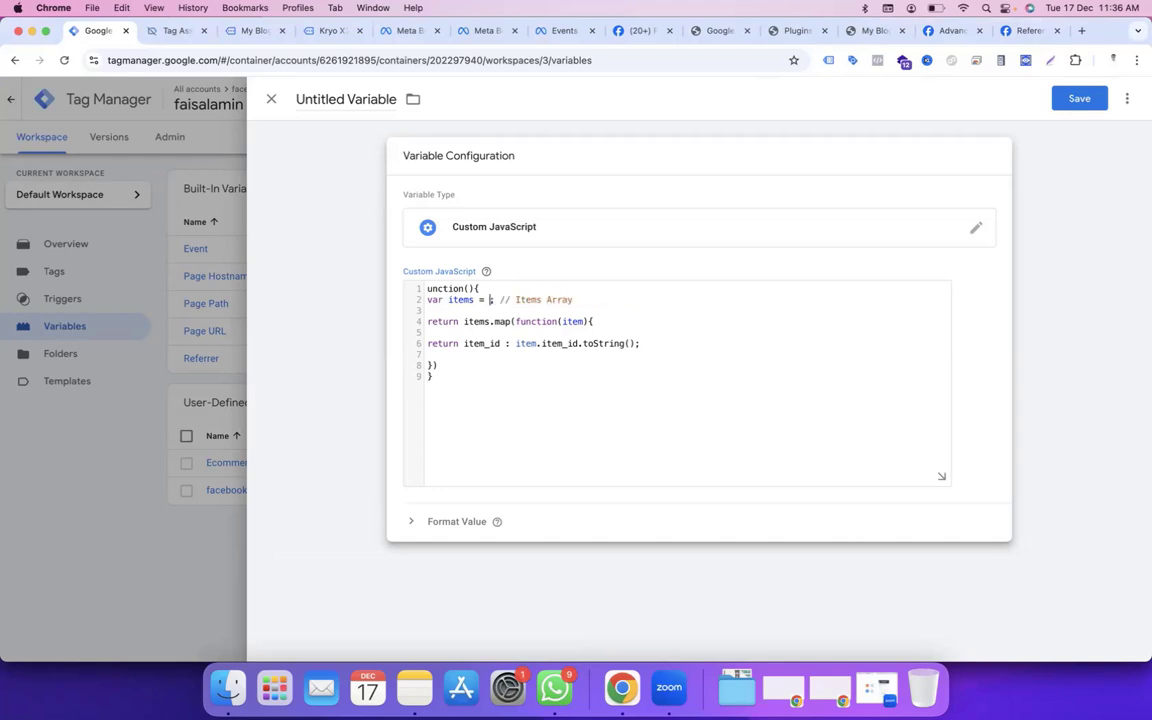
{"action": "type", "text": "{{"}
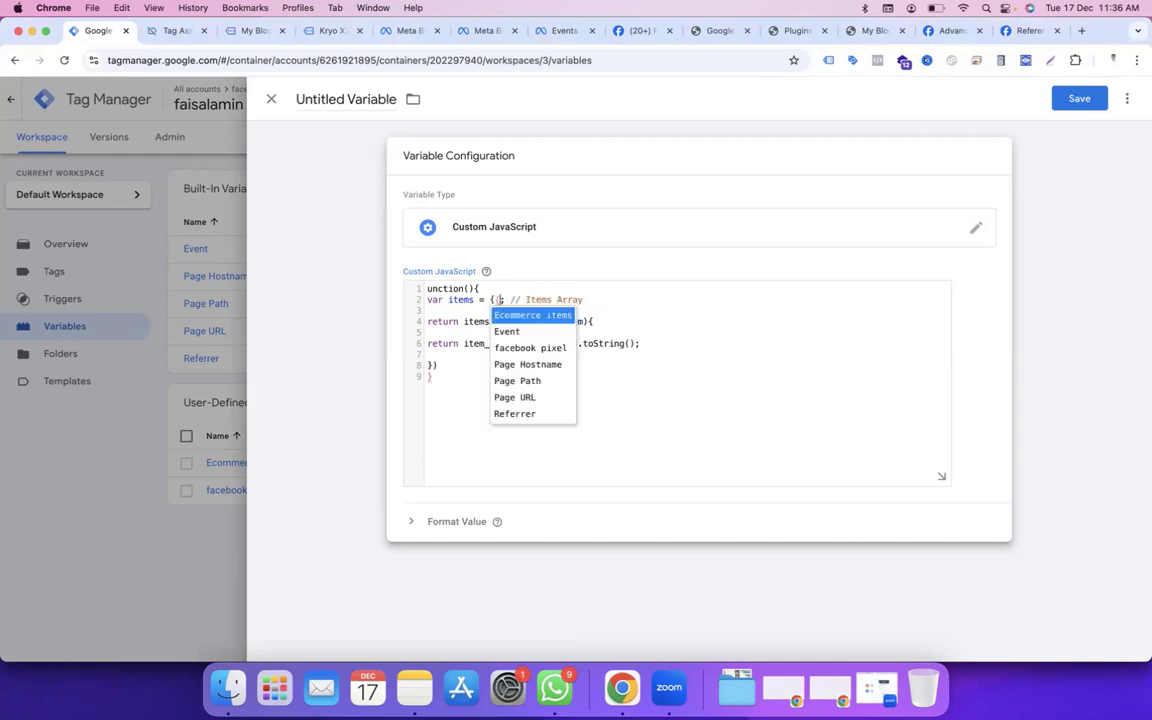
{"action": "left_click", "coordinate": [557, 317]}
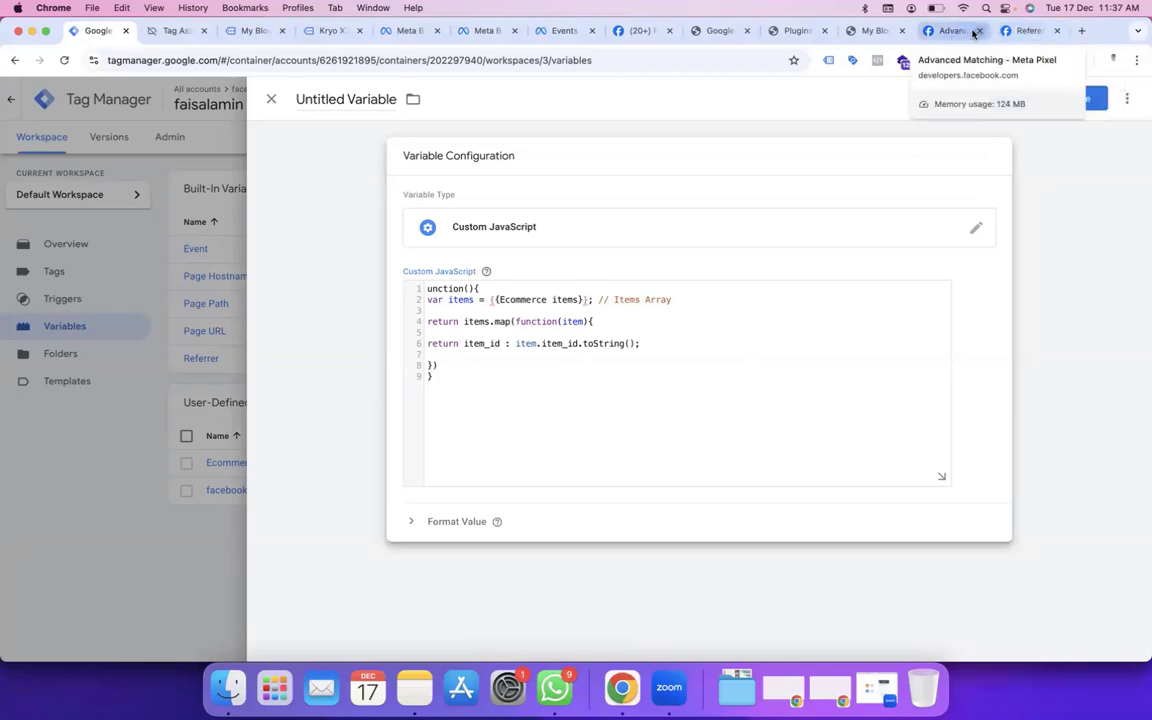
Step: Check the content_ids value type under Object Properties in the Meta Pixel reference, then return to Tag Manager
{"action": "left_click", "coordinate": [1014, 32]}
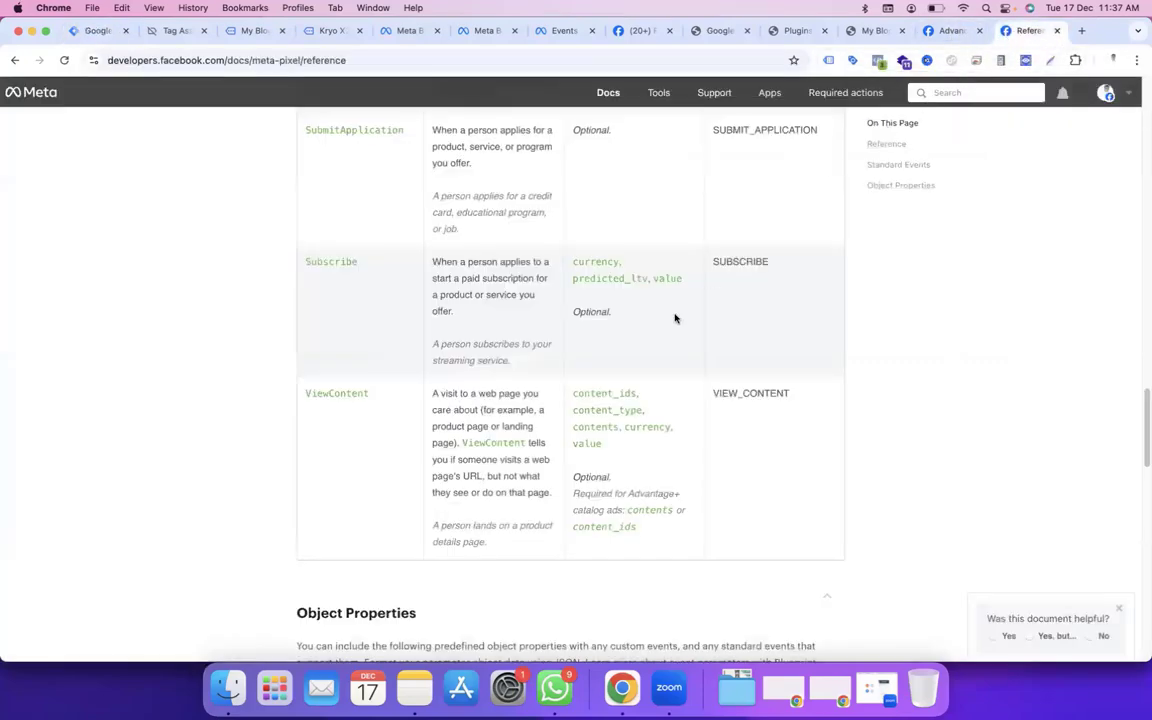
{"action": "scroll", "coordinate": [674, 316], "scroll_direction": "down", "scroll_amount": 5}
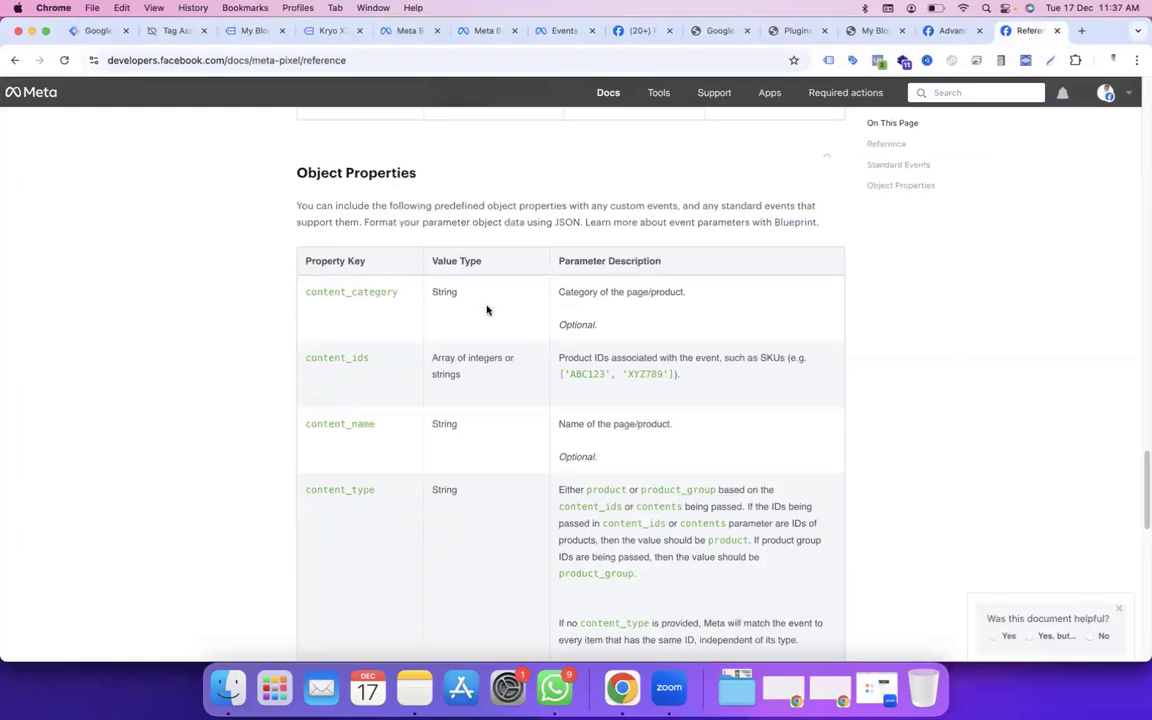
{"action": "left_click_drag", "start_coordinate": [460, 378], "coordinate": [437, 374]}
{"action": "left_click", "coordinate": [437, 374]}
{"action": "left_click", "coordinate": [97, 30]}
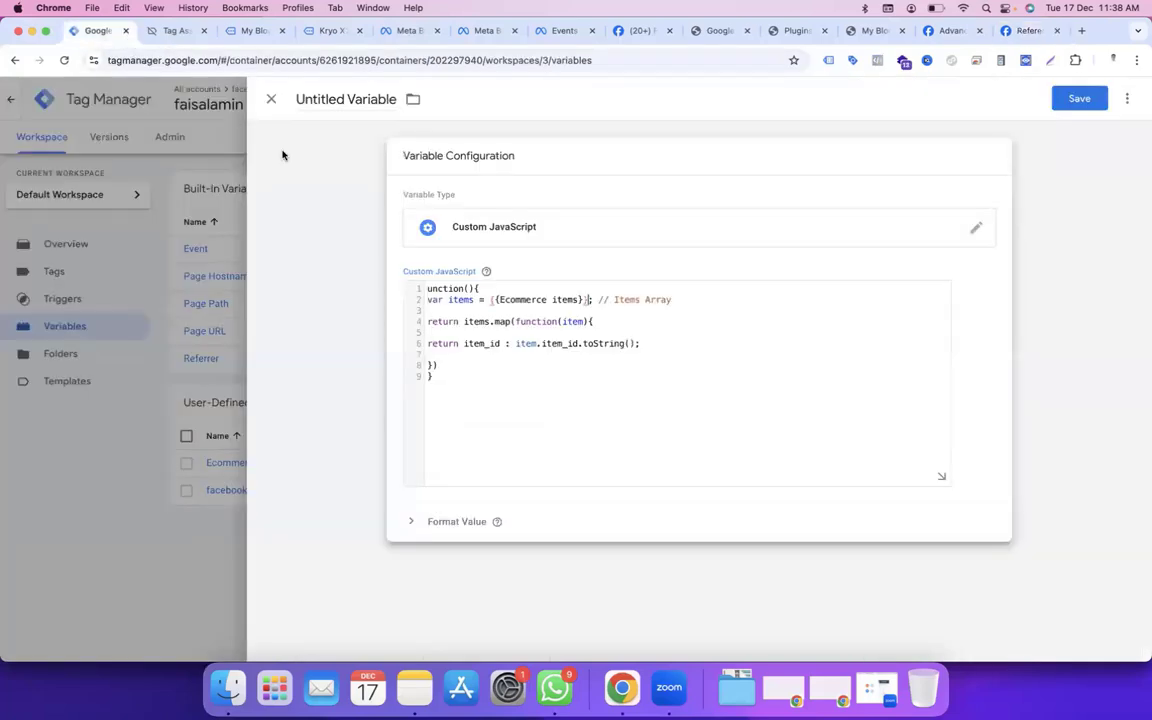
Step: Name the Custom JavaScript variable content id and save it
{"action": "left_click", "coordinate": [608, 432]}
{"action": "left_click", "coordinate": [366, 97]}
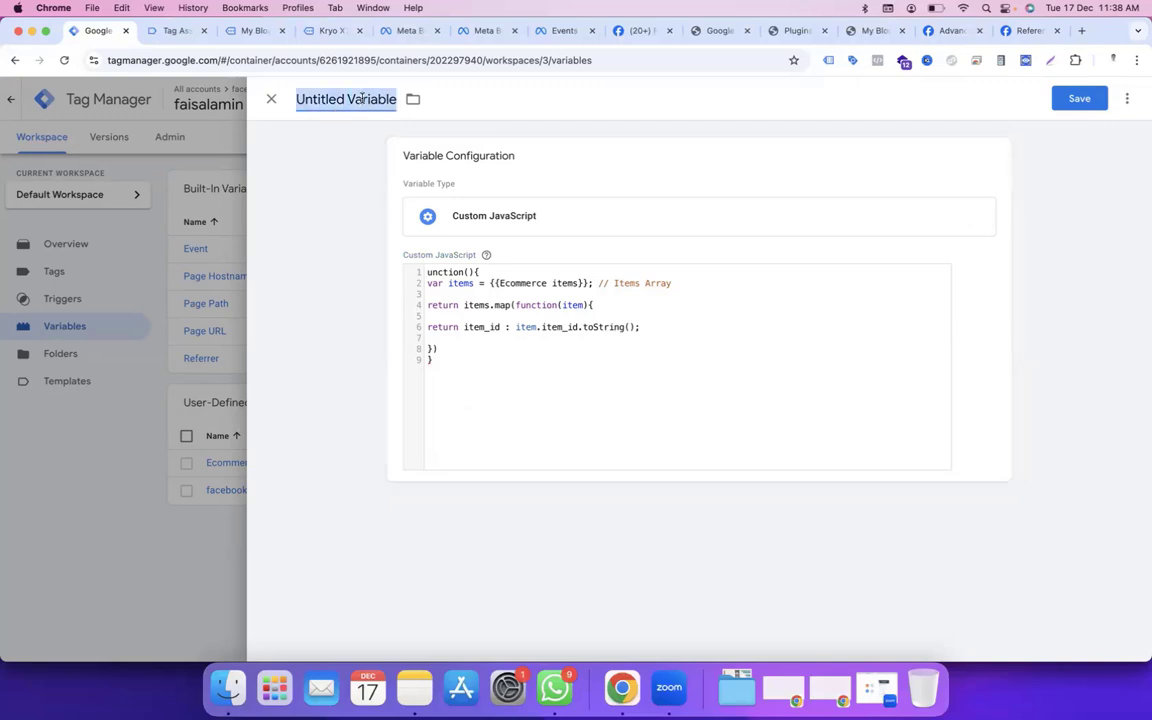
{"action": "type", "text": "content id"}
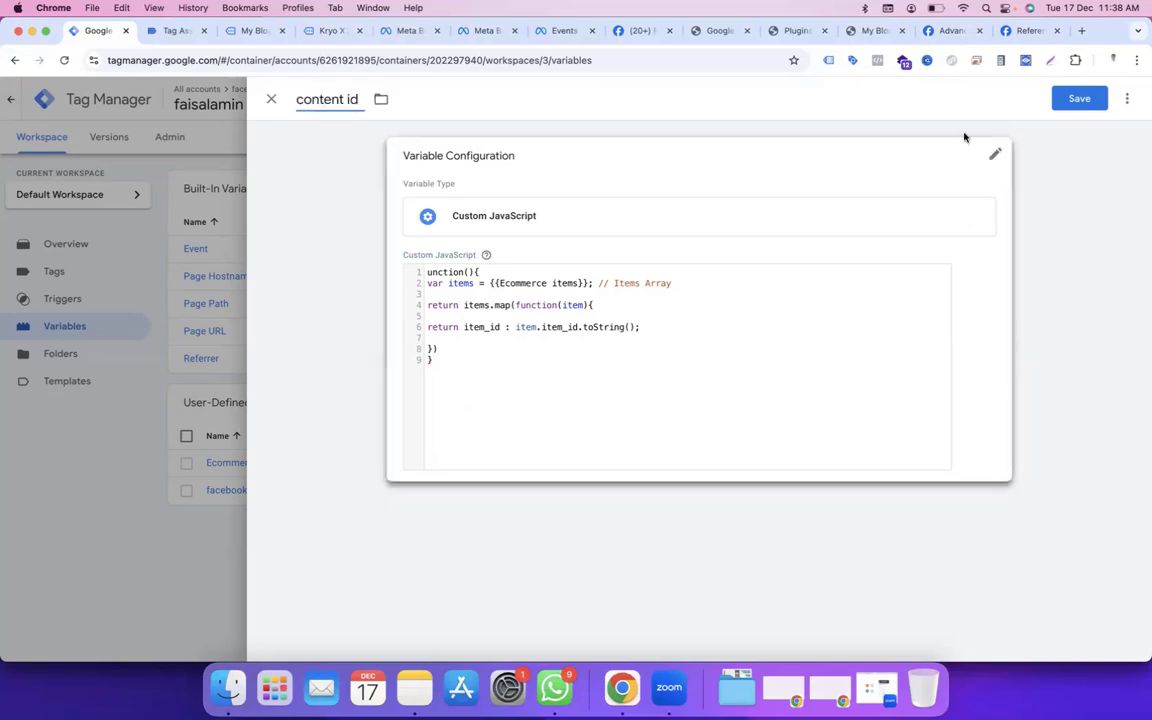
{"action": "left_click", "coordinate": [1079, 101]}
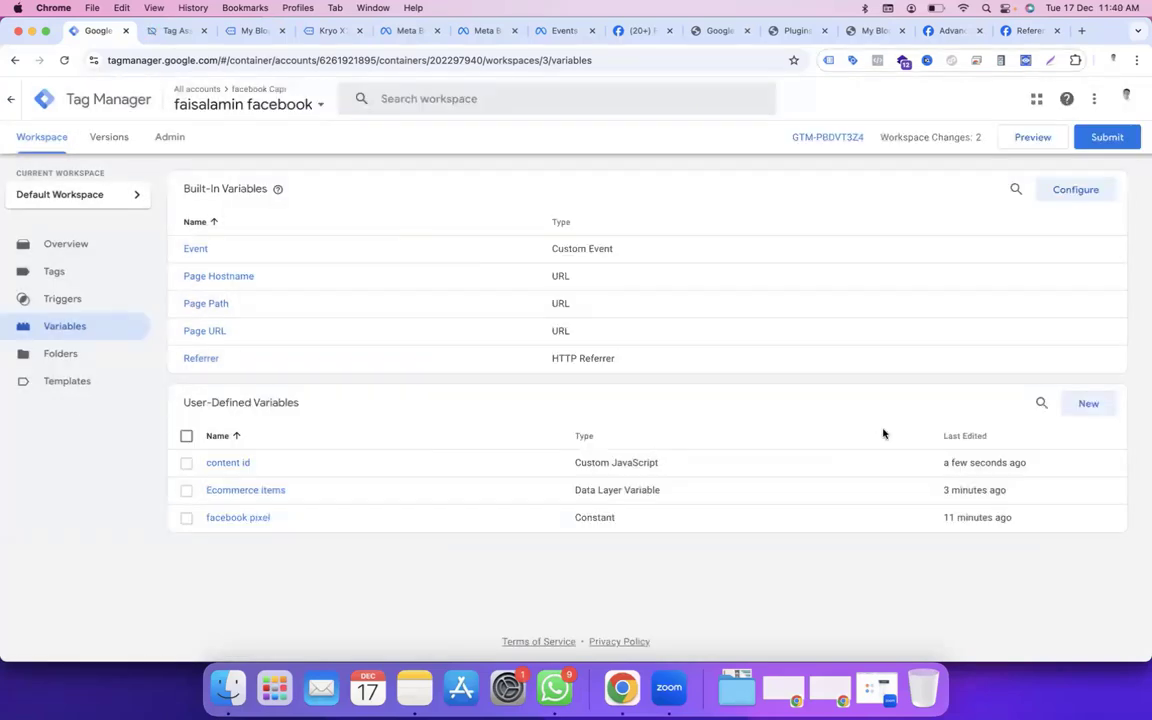
Step: Create another Custom JavaScript variable and fill it with the content_name code copied from the Facebook conversion api note
{"action": "left_click", "coordinate": [1093, 402]}
{"action": "left_click", "coordinate": [699, 237]}
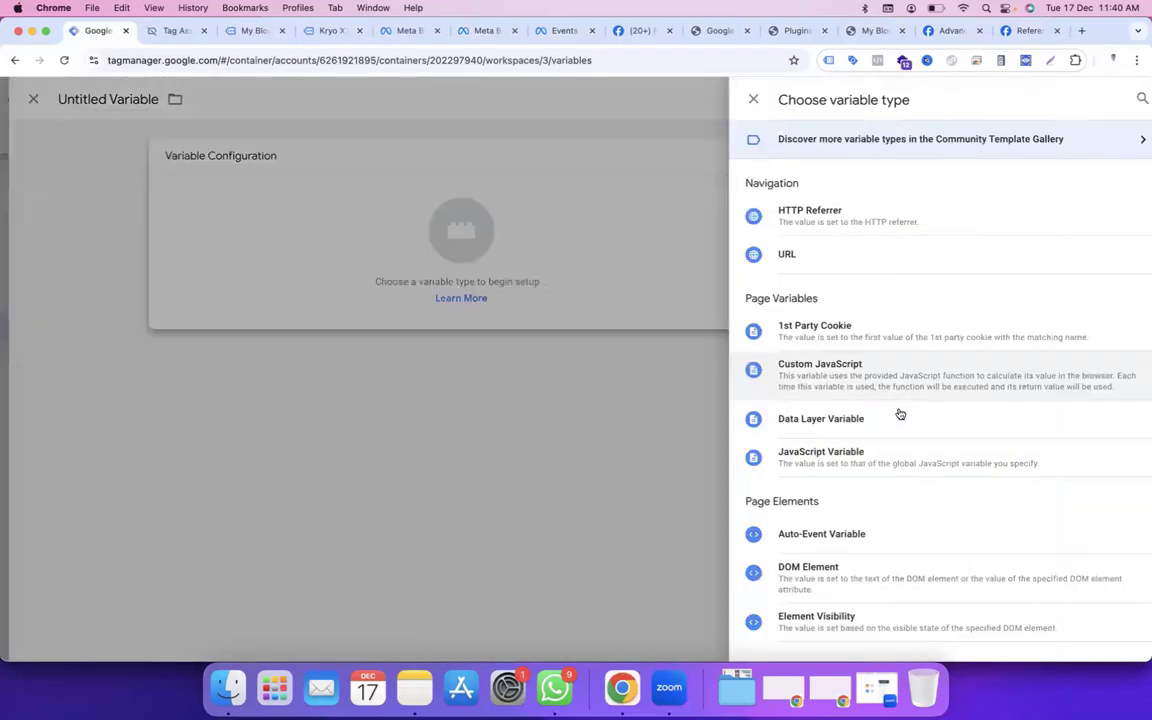
{"action": "left_click", "coordinate": [838, 383]}
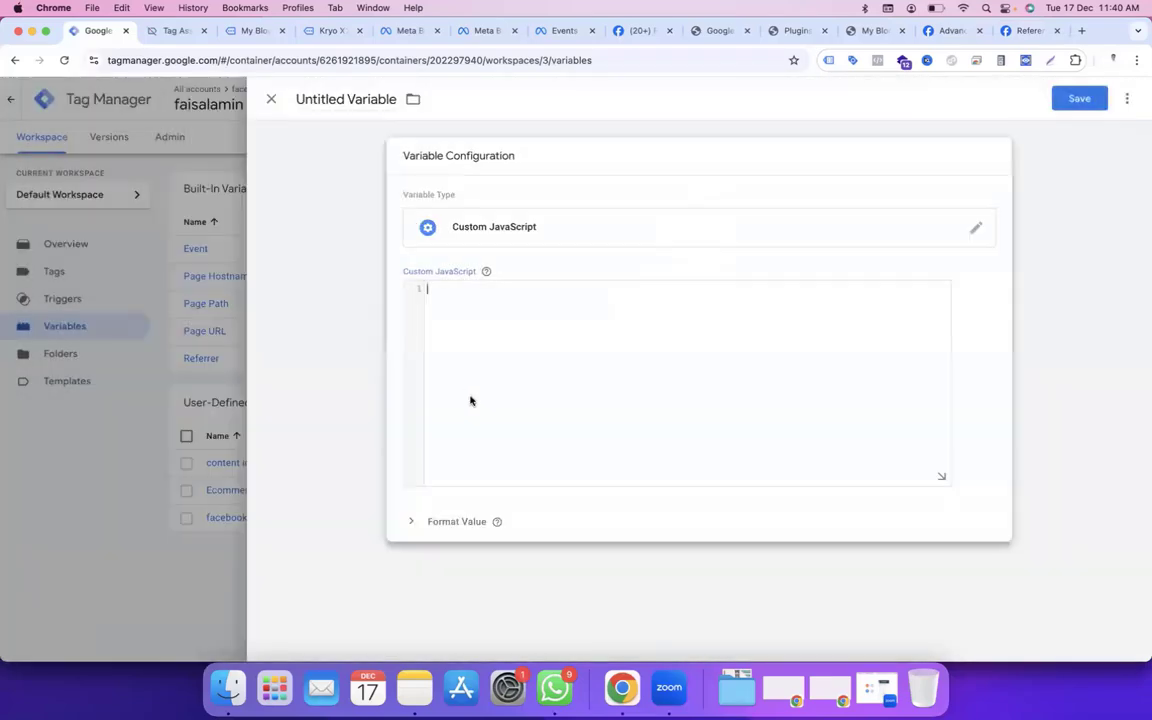
{"action": "left_click", "coordinate": [414, 688]}
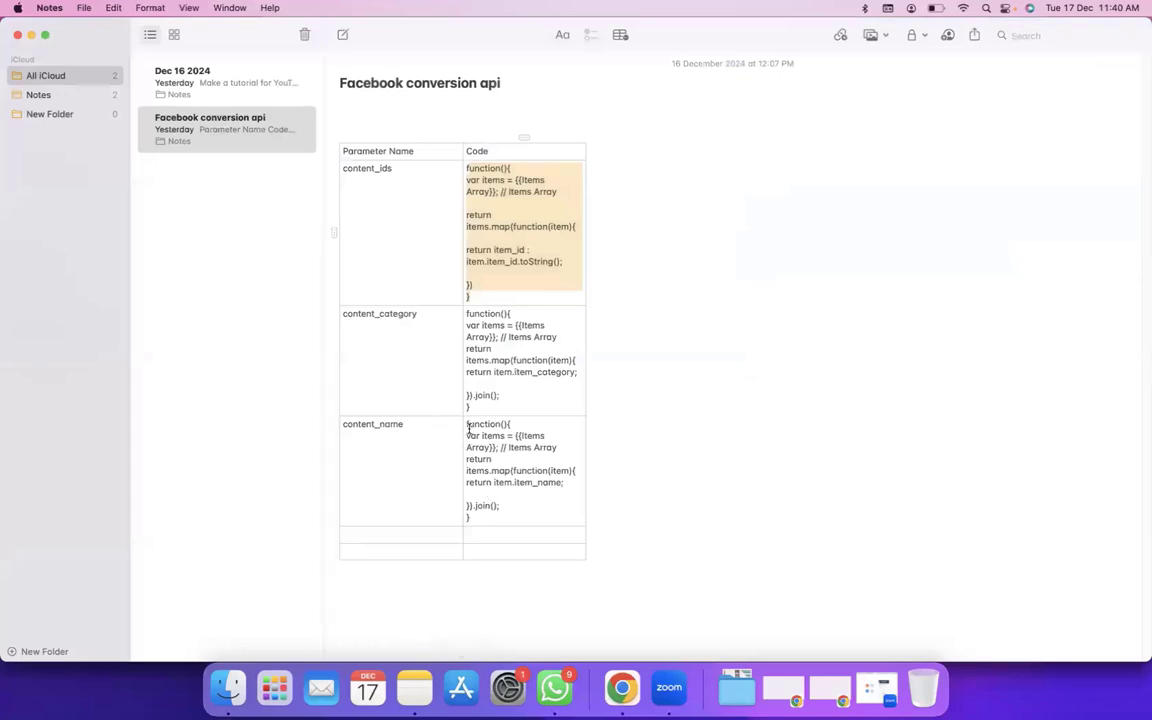
{"action": "left_click_drag", "start_coordinate": [468, 428], "coordinate": [477, 509]}
{"action": "right_click", "coordinate": [478, 497]}
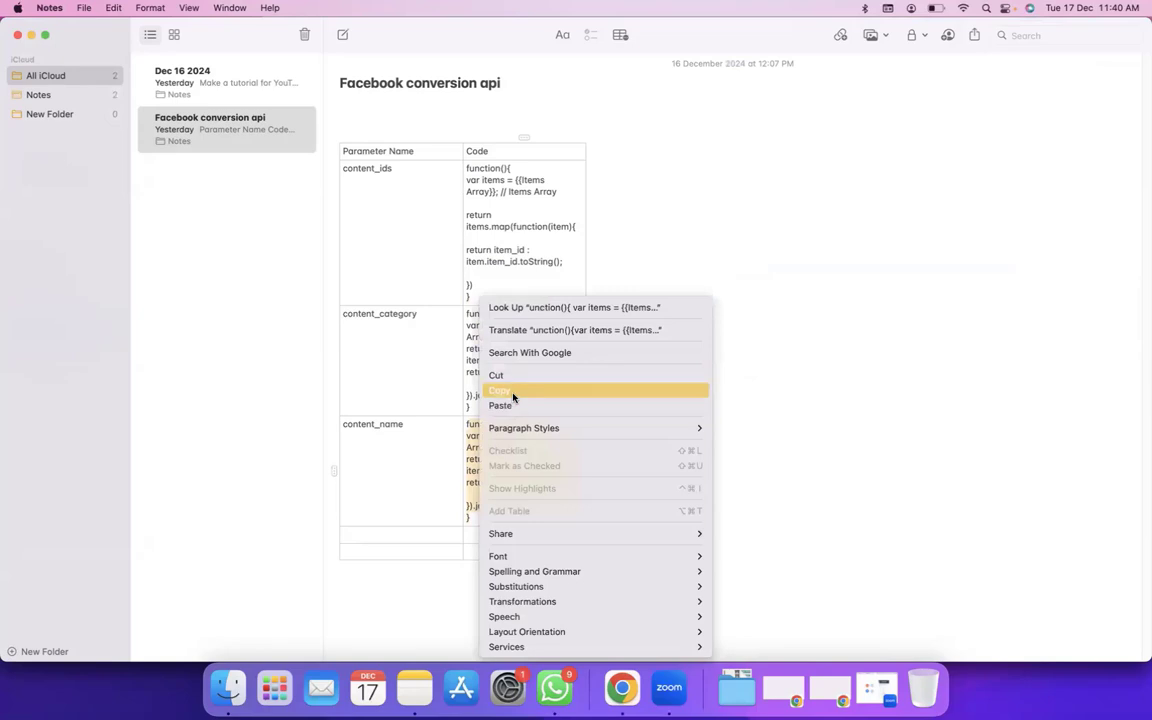
{"action": "left_click", "coordinate": [514, 393]}
{"action": "left_click", "coordinate": [617, 700]}
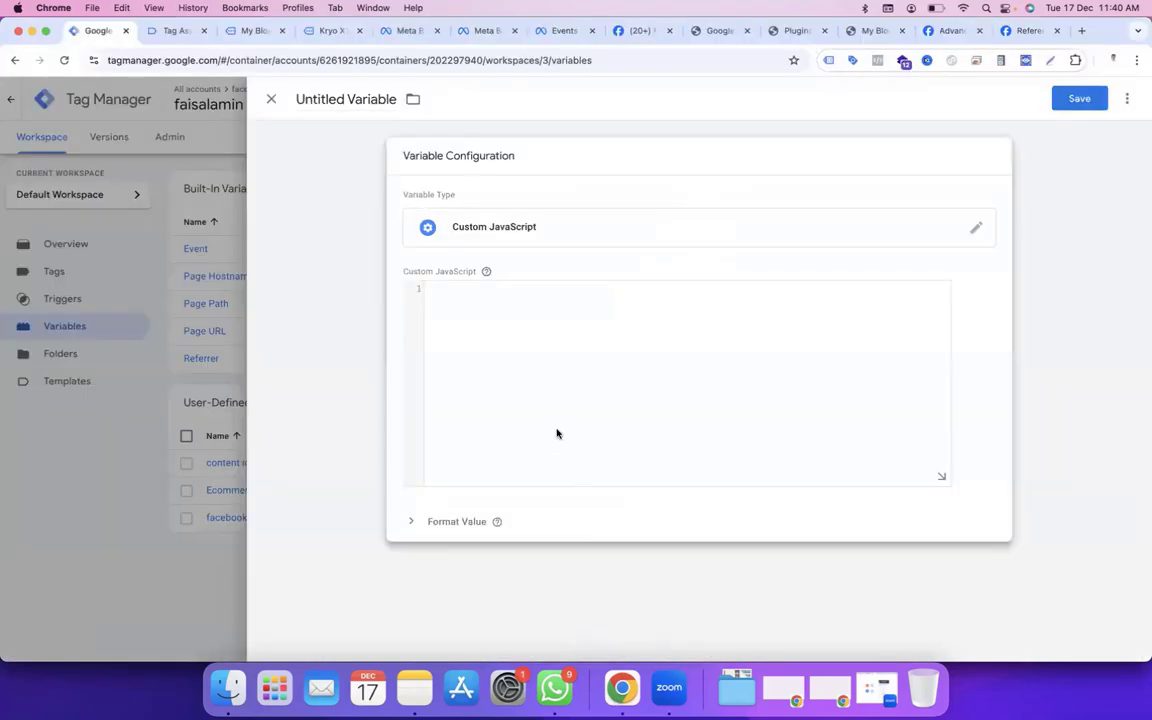
{"action": "left_click", "coordinate": [540, 390]}
{"action": "right_click", "coordinate": [545, 378]}
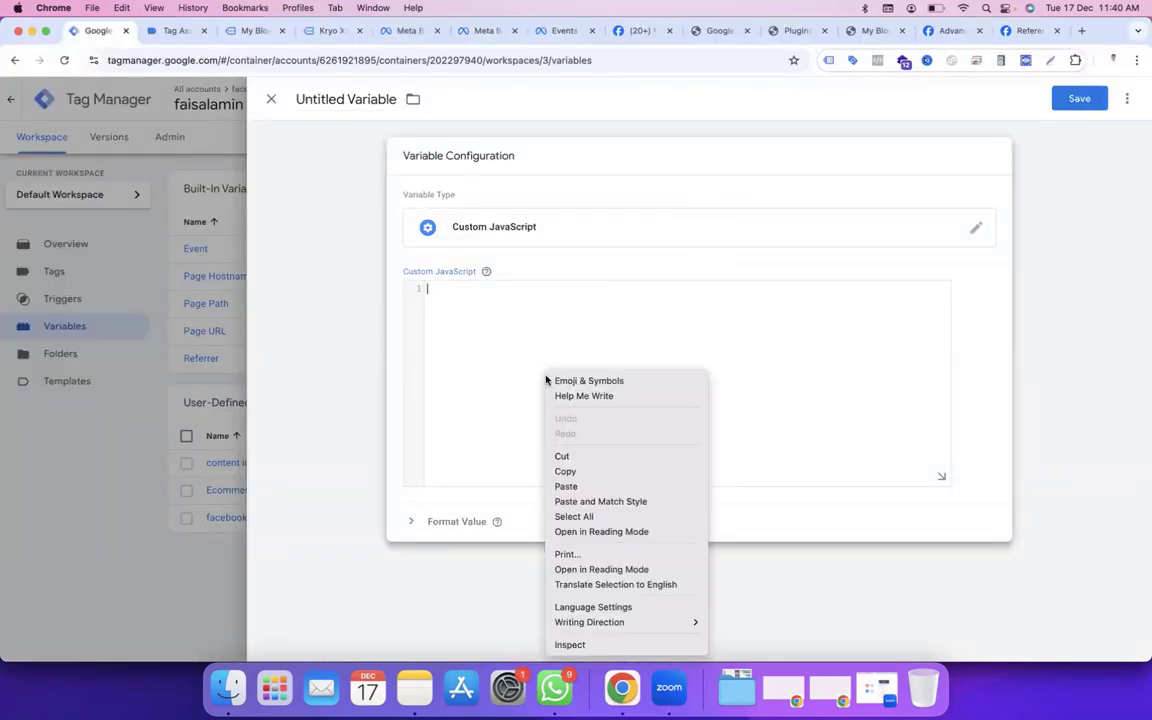
{"action": "left_click", "coordinate": [566, 486]}
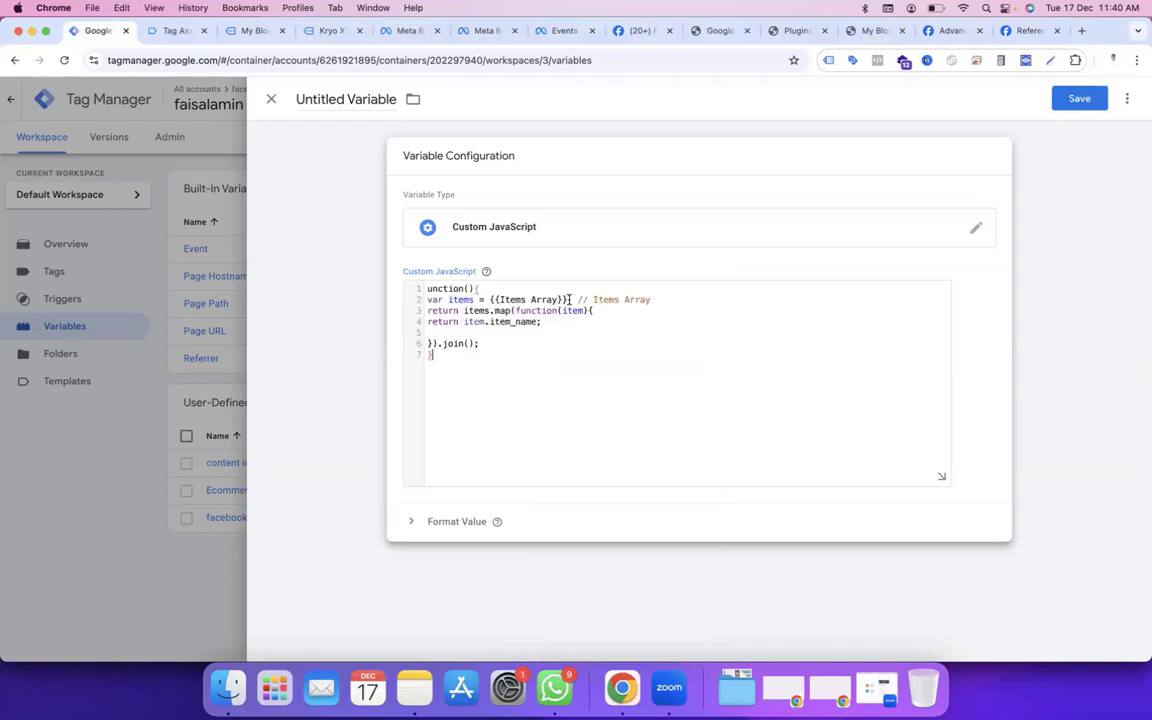
Step: Replace the {{Items Array}} reference in the item_name code with {{Ecommerce items}}, and save the variable as content name
{"action": "left_click_drag", "start_coordinate": [568, 299], "coordinate": [492, 299]}
{"action": "type", "text": "{{e"}
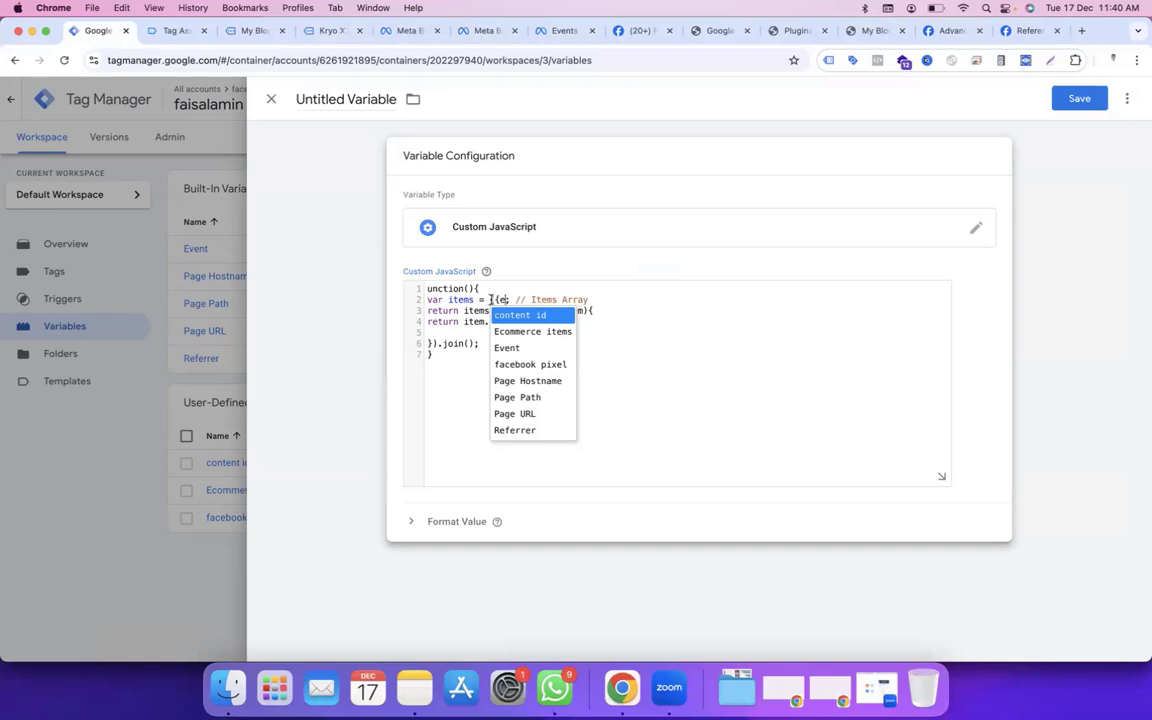
{"action": "left_click", "coordinate": [530, 334]}
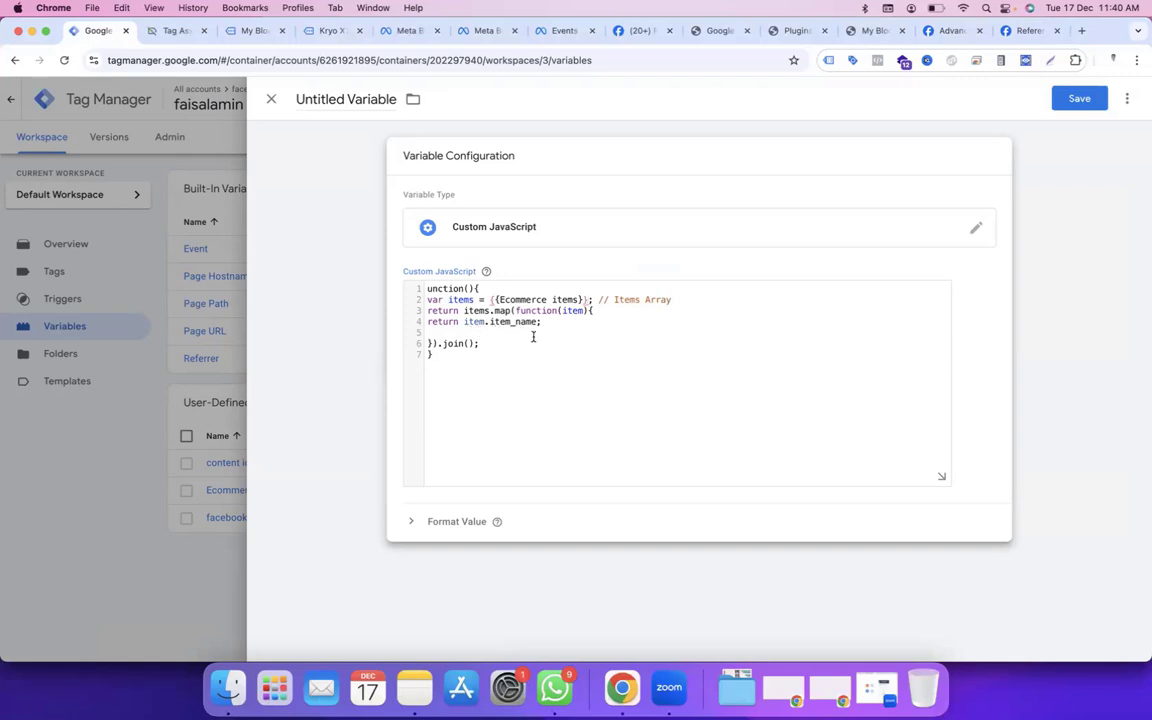
{"action": "left_click", "coordinate": [352, 100]}
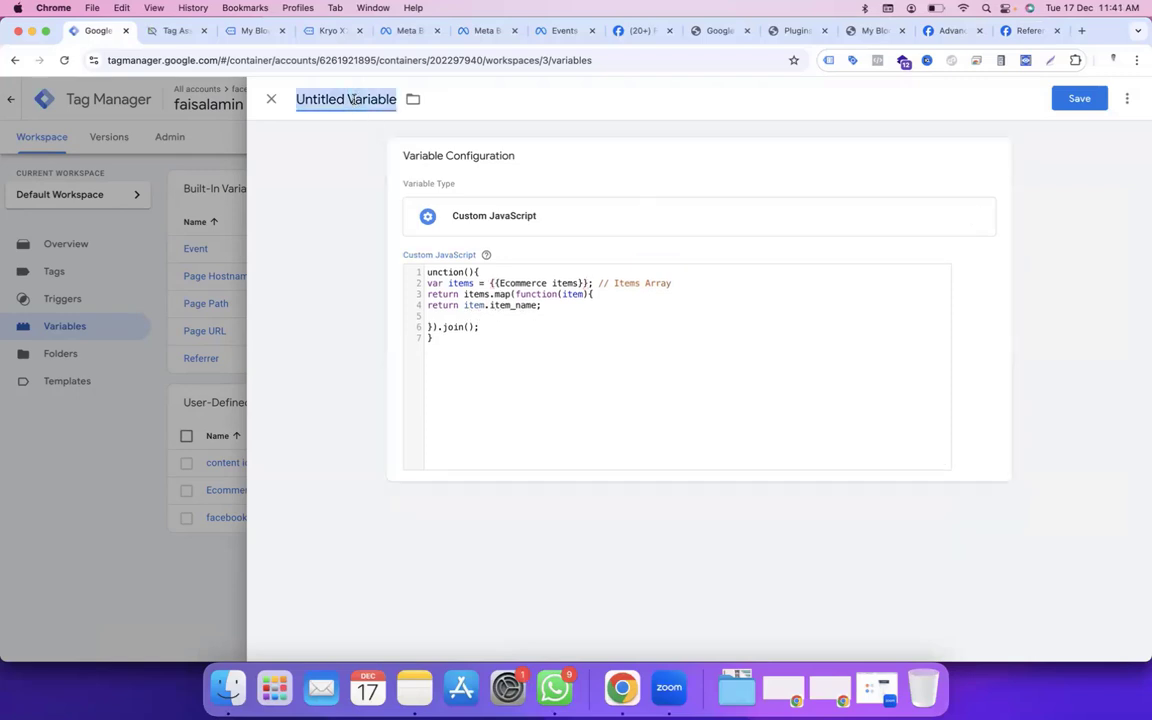
{"action": "type", "text": "content name"}
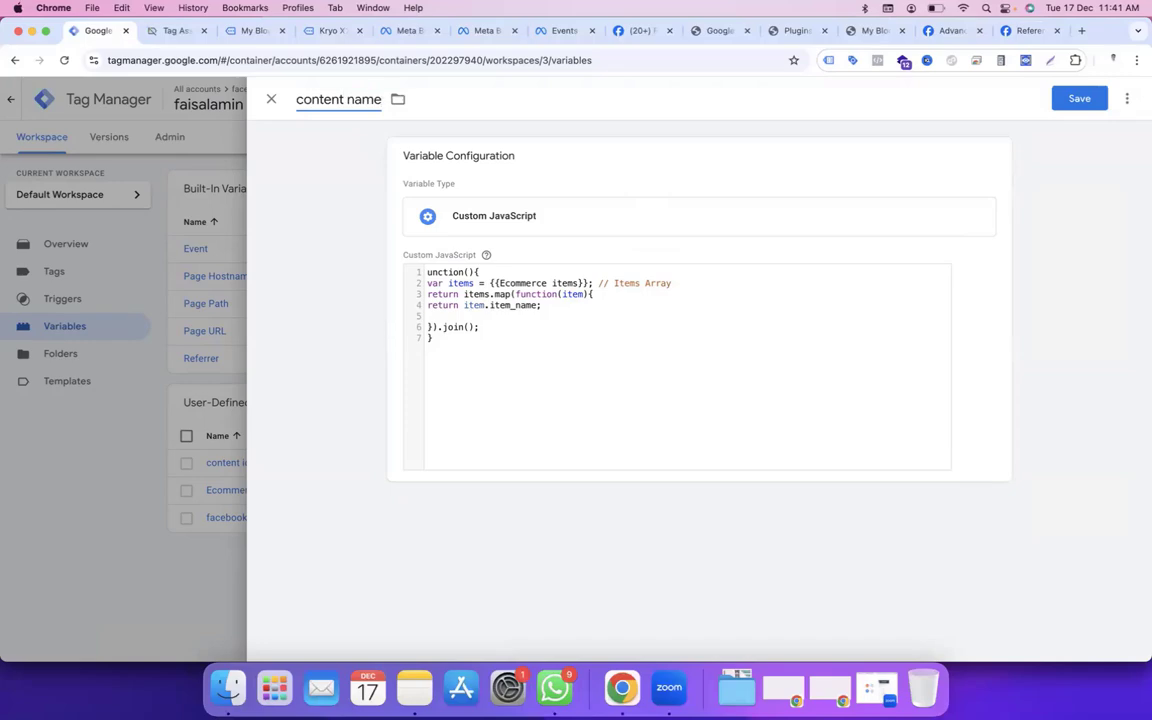
{"action": "left_click", "coordinate": [1063, 101]}
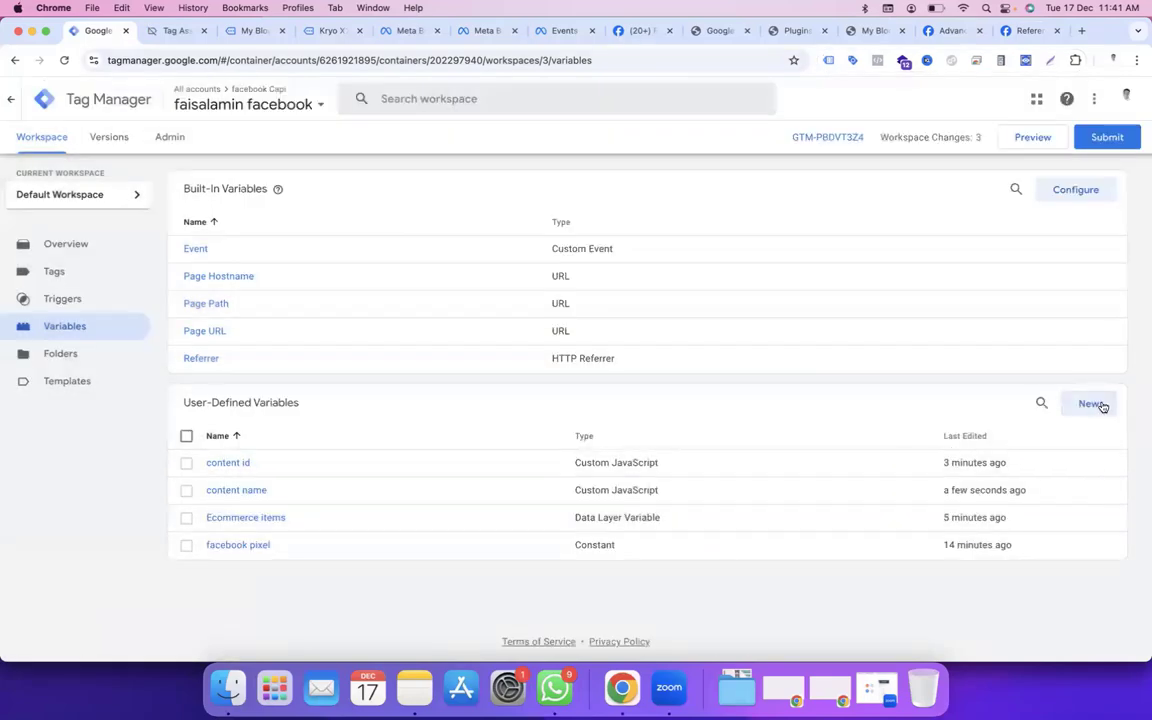
Step: Create another Custom JavaScript variable and fill it with the item_category code copied from the Facebook conversion api note
{"action": "left_click", "coordinate": [1092, 404]}
{"action": "left_click", "coordinate": [702, 251]}
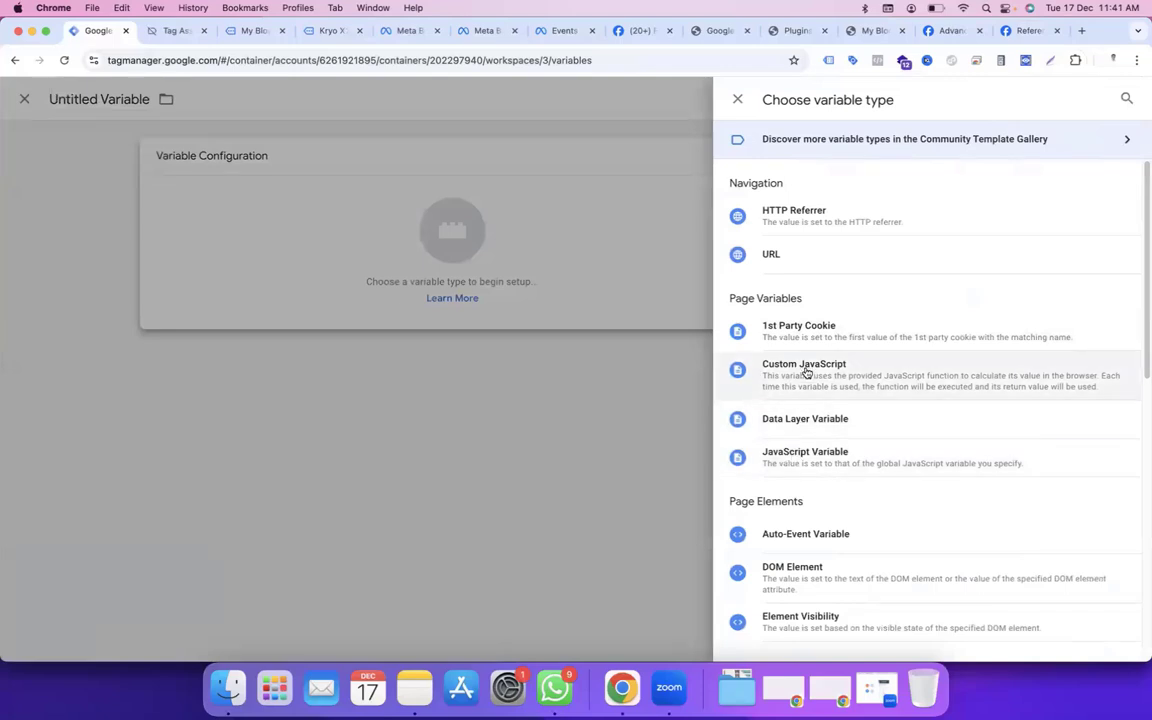
{"action": "left_click", "coordinate": [805, 369]}
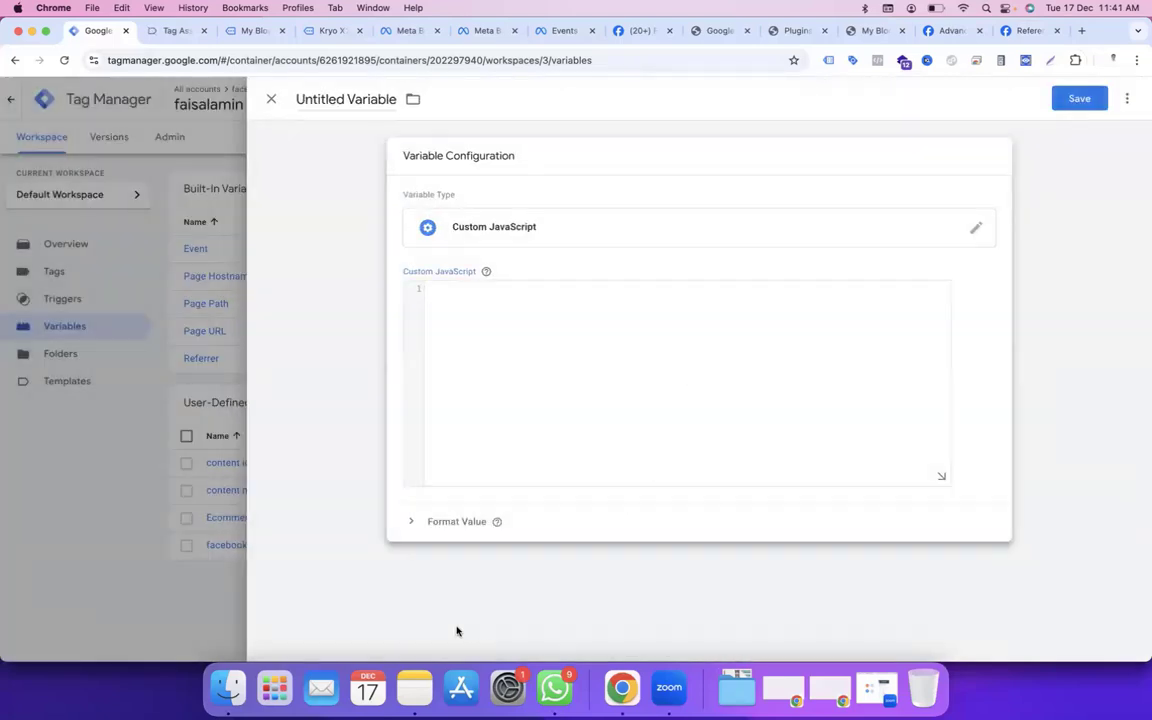
{"action": "left_click", "coordinate": [414, 688]}
{"action": "left_click_drag", "start_coordinate": [500, 397], "coordinate": [468, 318]}
{"action": "key", "text": "super+c"}
{"action": "key", "text": "super+Tab"}
{"action": "left_click", "coordinate": [548, 383]}
{"action": "key", "text": "super+v"}
Step: Replace the {{Items Array}} reference in the item_category code with {{Ecommerce items}}, and save the variable as content category
{"action": "left_click_drag", "start_coordinate": [568, 299], "coordinate": [490, 297]}
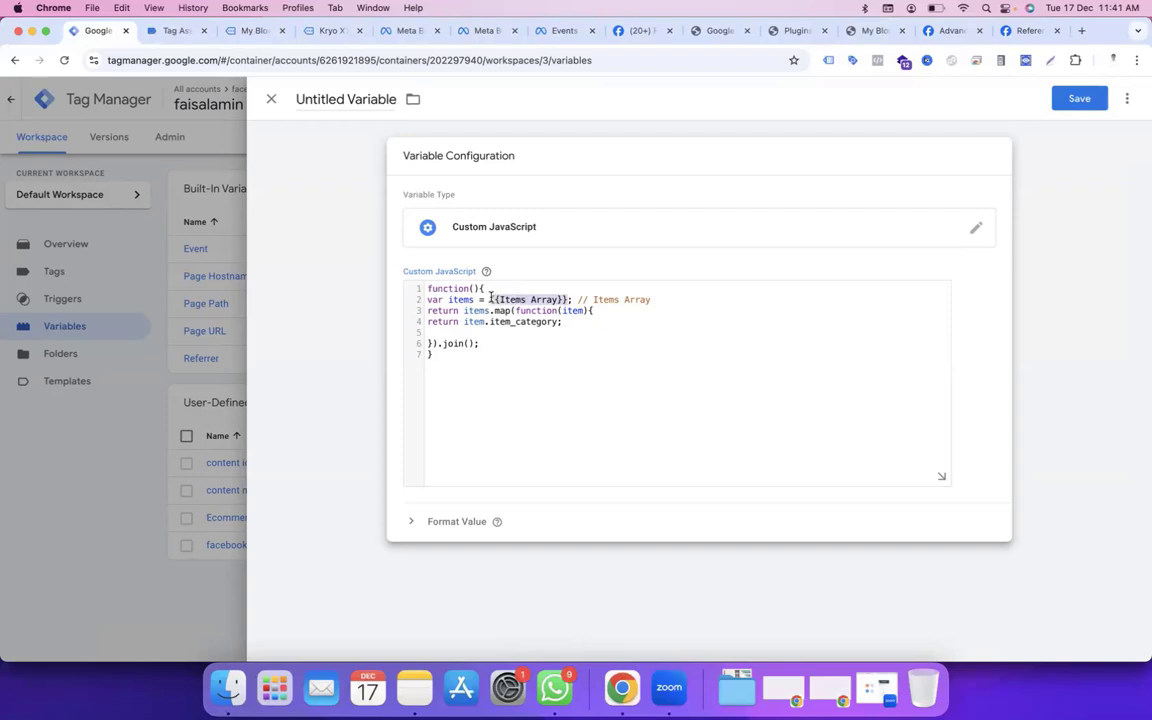
{"action": "type", "text": "{{"}
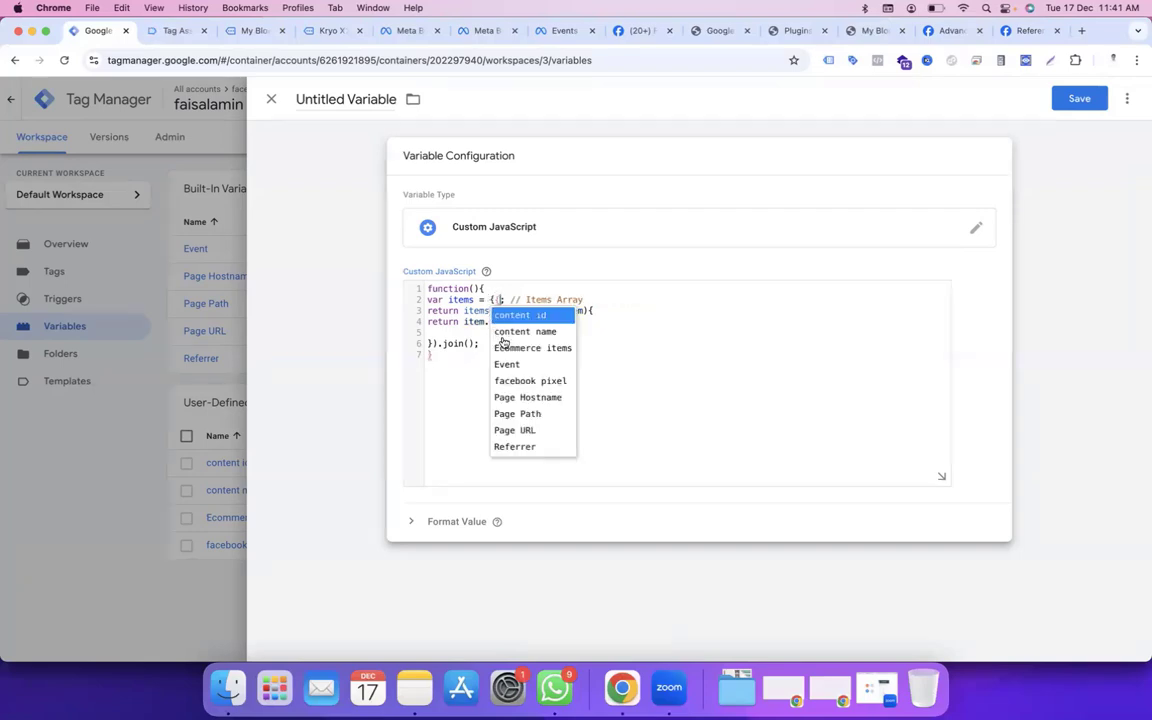
{"action": "left_click", "coordinate": [520, 347]}
{"action": "left_click", "coordinate": [344, 99]}
{"action": "key", "text": "super+a"}
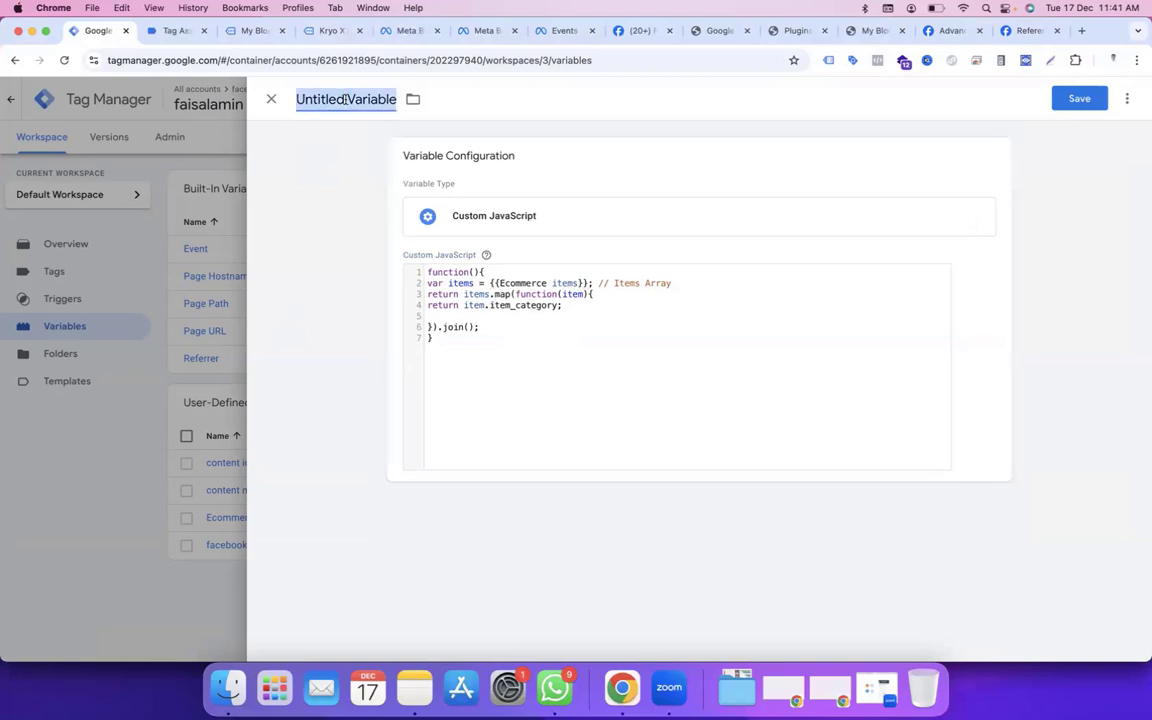
{"action": "type", "text": "content category"}
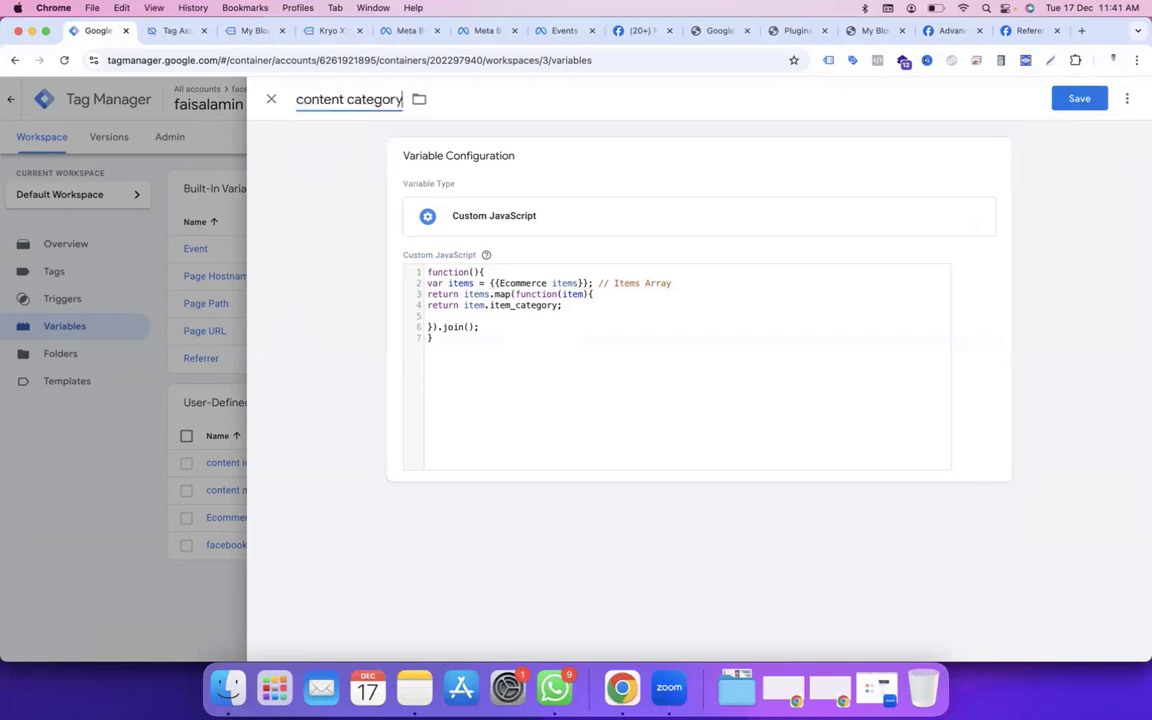
{"action": "left_click", "coordinate": [1076, 99]}
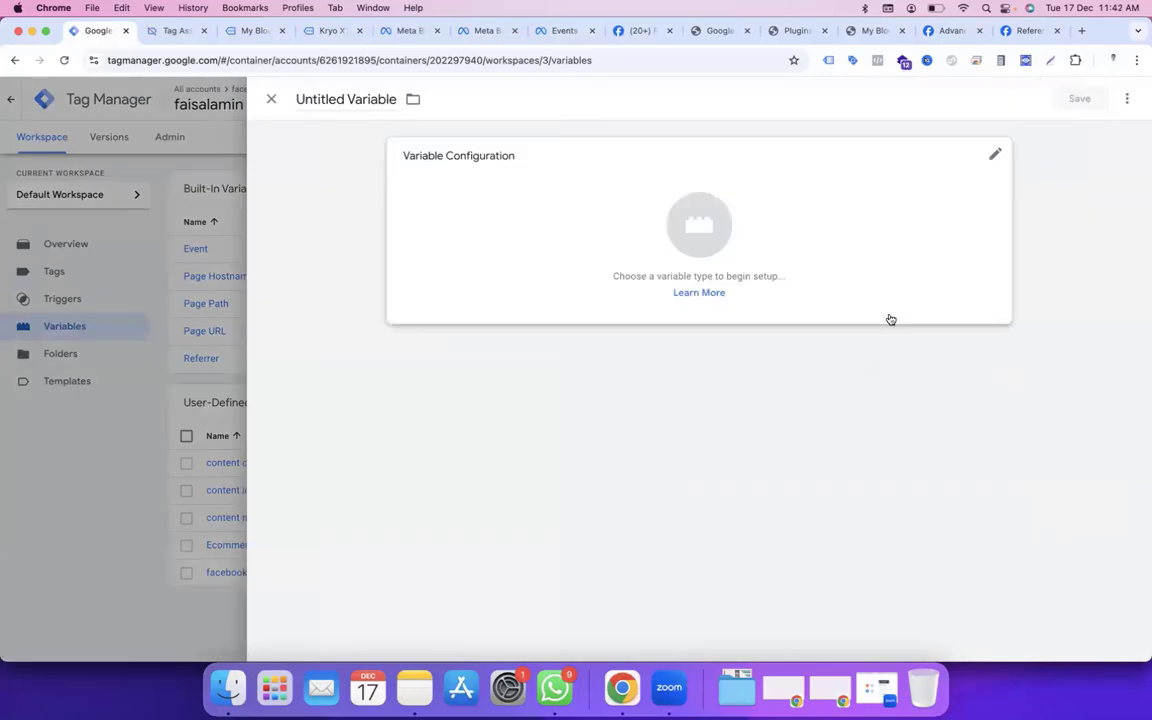
Step: Create a Data Layer Variable reading ecommerce.value, checking the key against the view_item event in Tag Assistant
{"action": "left_click", "coordinate": [797, 262]}
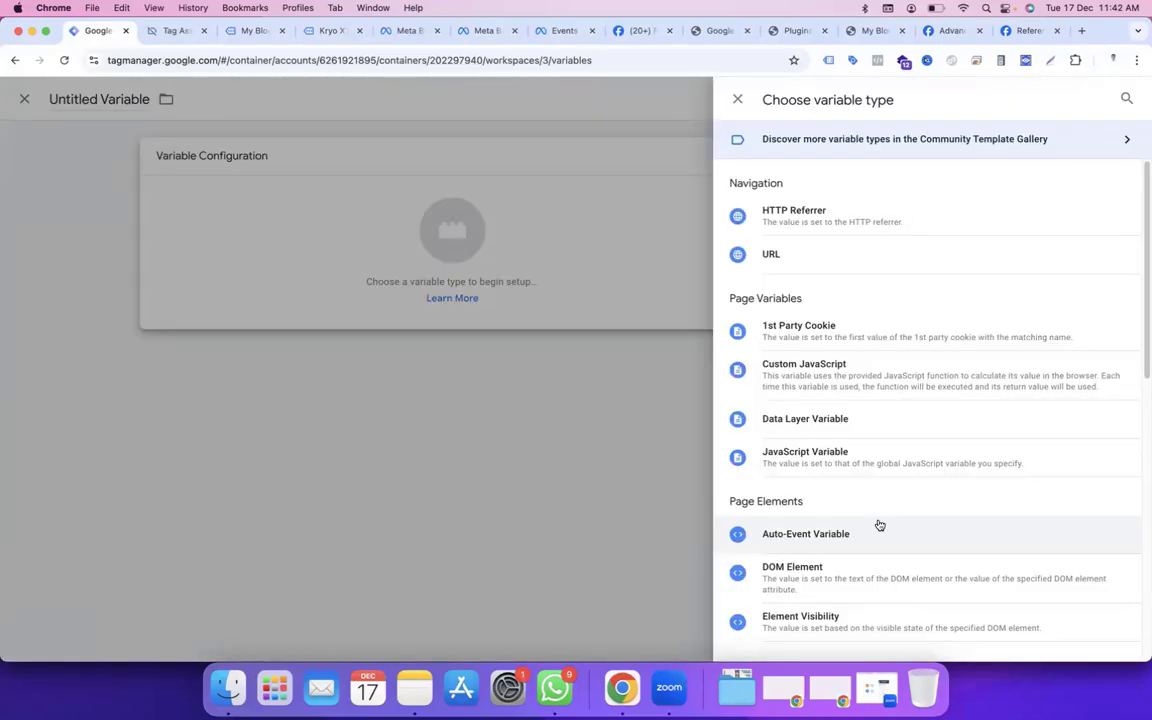
{"action": "left_click", "coordinate": [866, 424]}
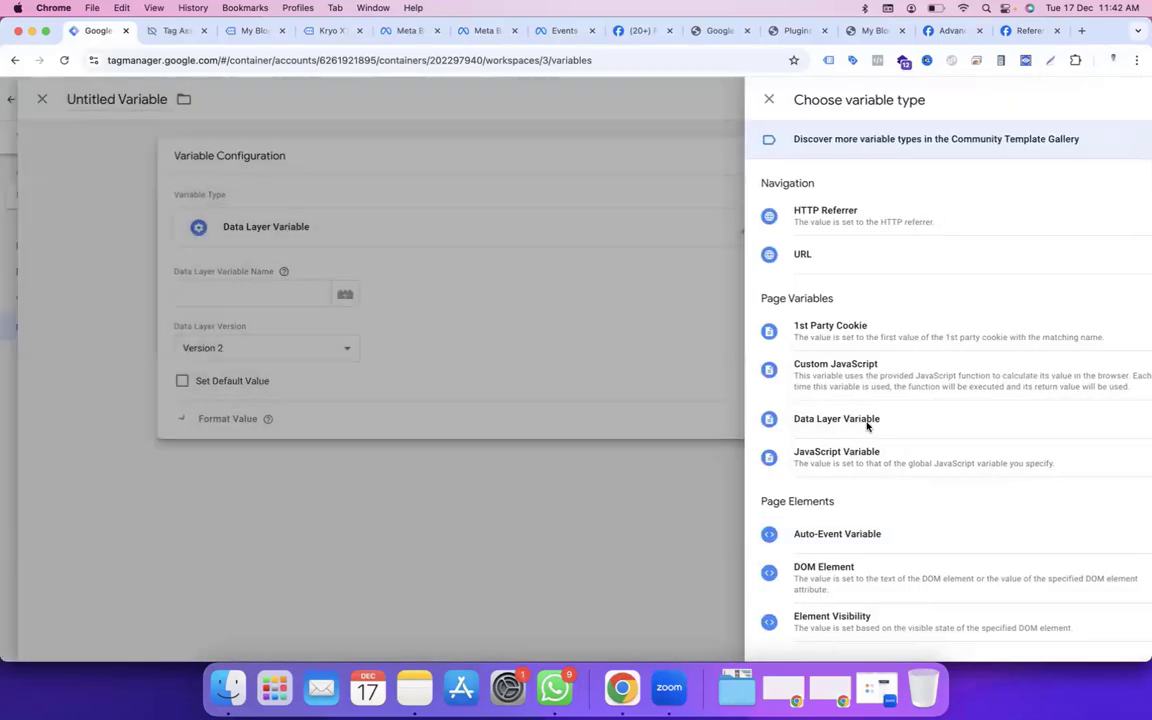
{"action": "left_click", "coordinate": [177, 33]}
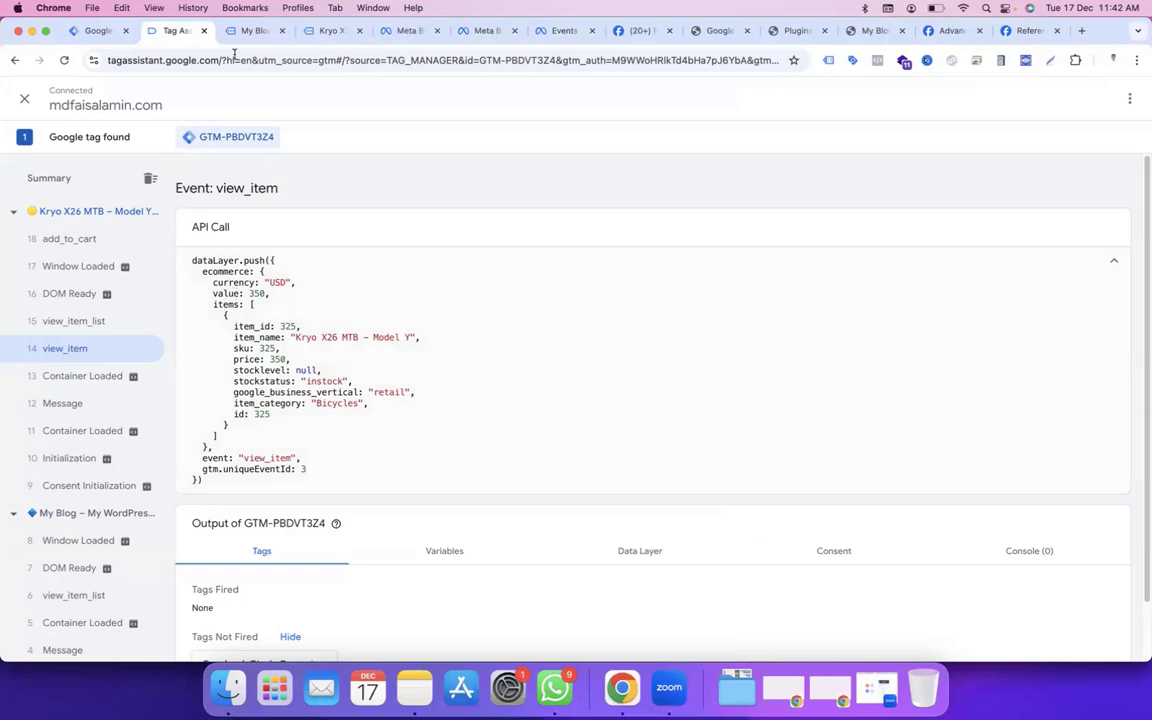
{"action": "left_click", "coordinate": [97, 30]}
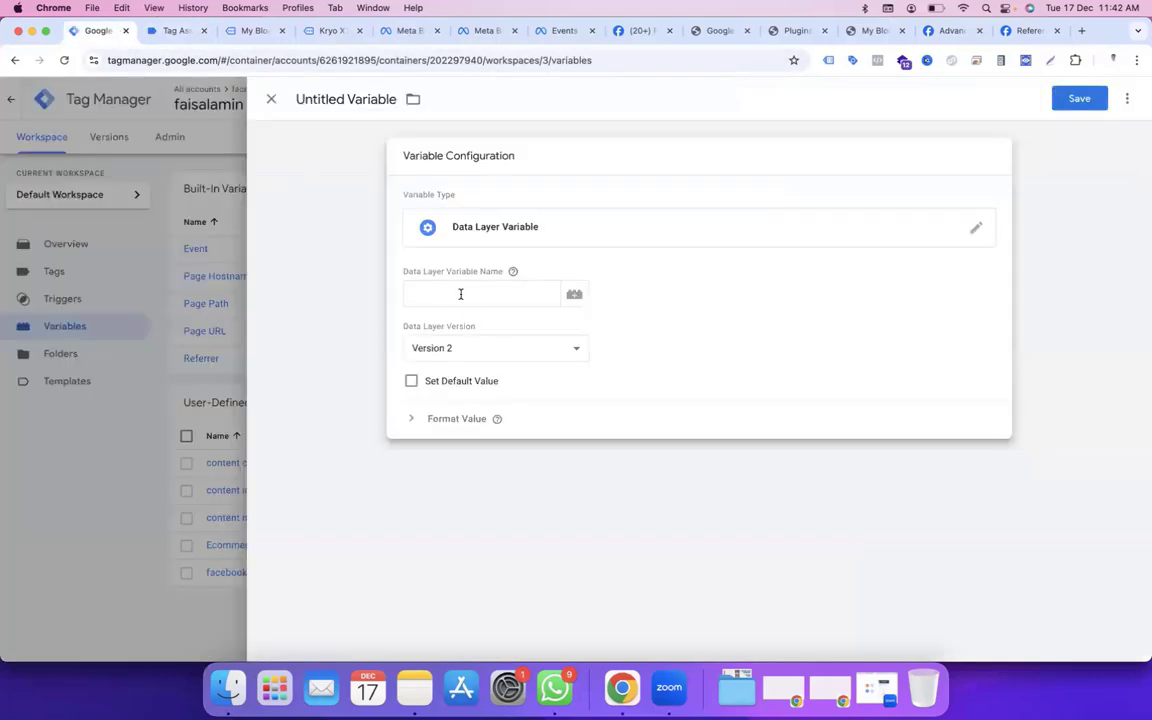
{"action": "left_click", "coordinate": [461, 293]}
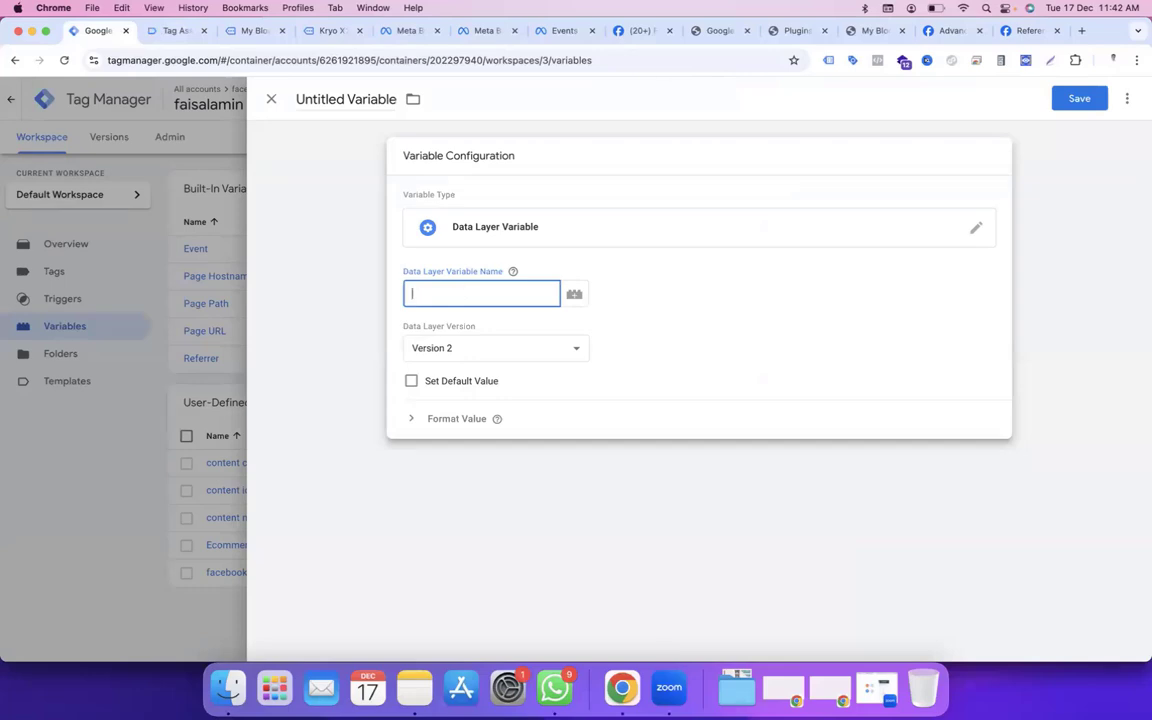
{"action": "type", "text": "ecommerce.value"}
Step: Name the ecommerce.value Data Layer Variable value and save it
{"action": "double_click", "coordinate": [367, 97]}
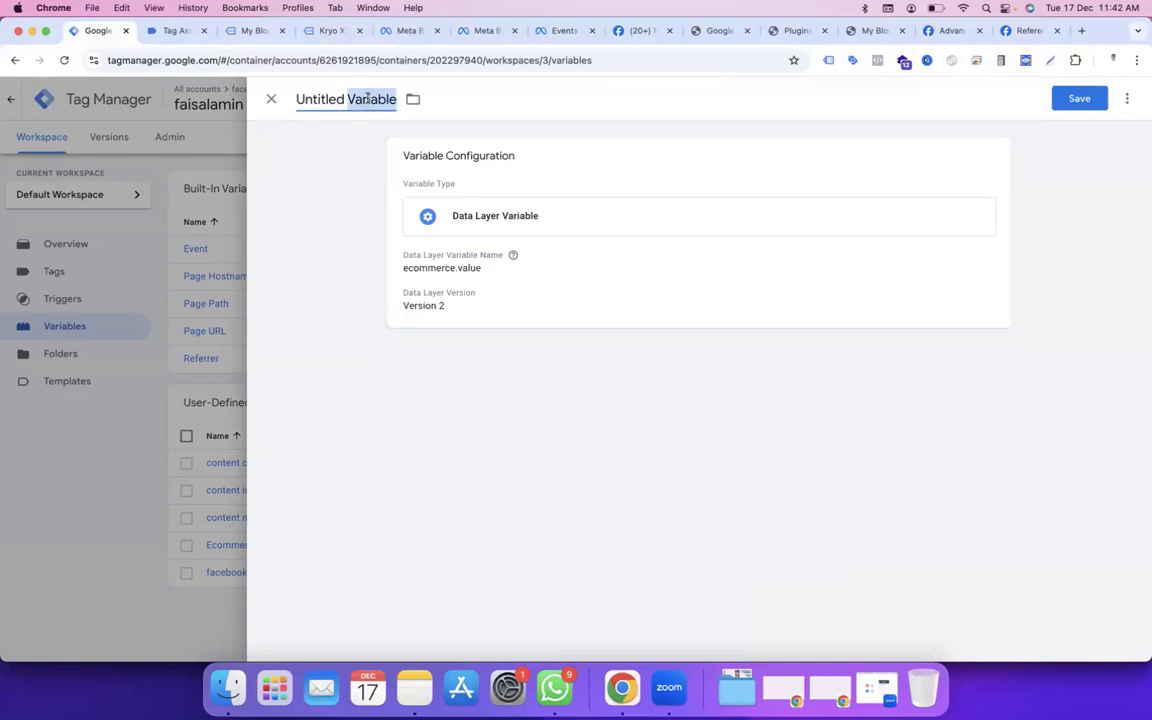
{"action": "left_click", "coordinate": [367, 97]}
{"action": "triple_click", "coordinate": [367, 97]}
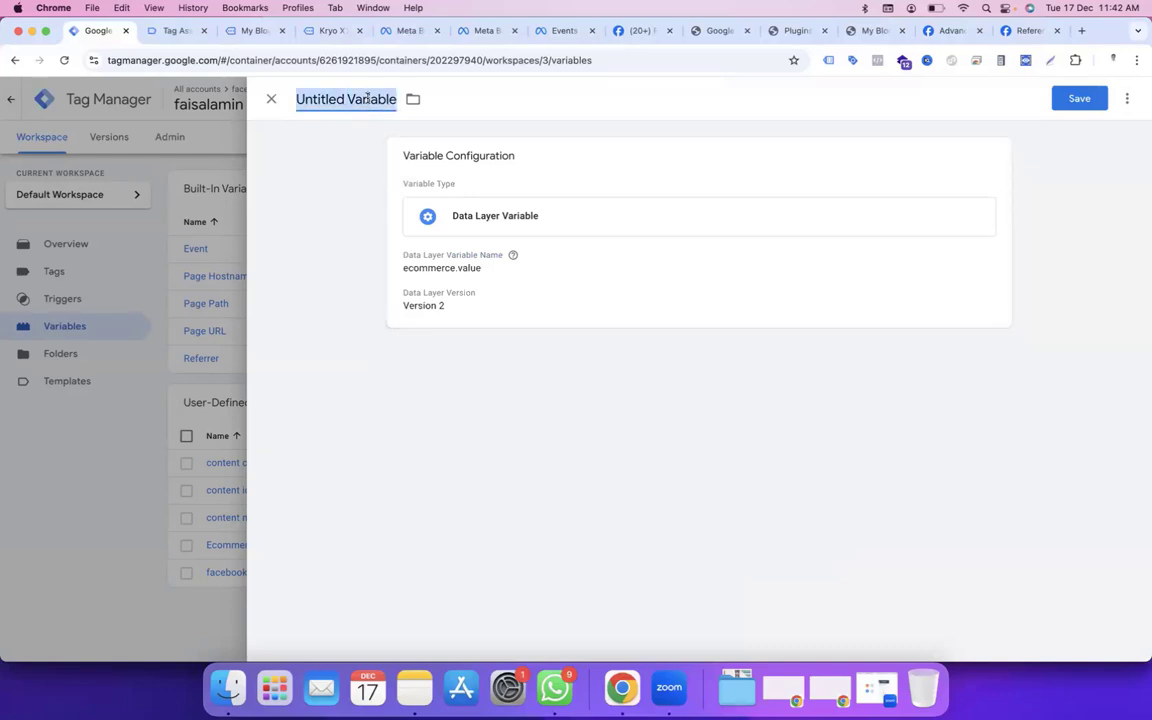
{"action": "type", "text": "value"}
{"action": "left_click", "coordinate": [1085, 98]}
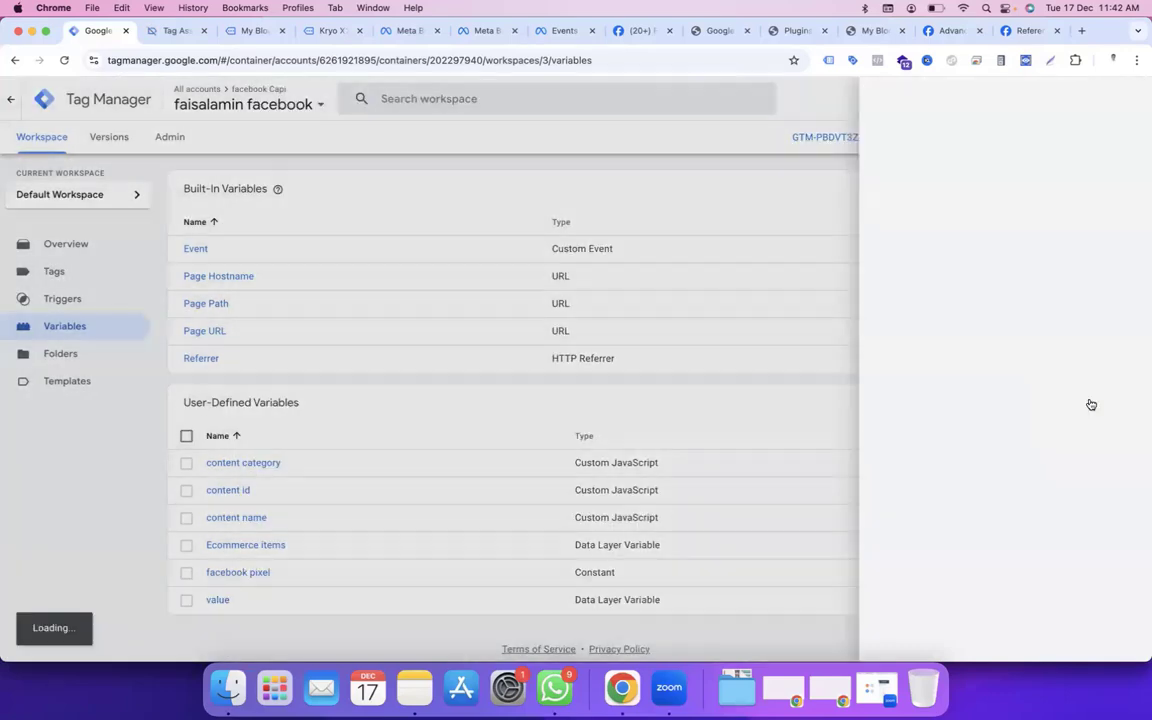
Step: Create a Data Layer Variable reading ecommerce.currency and save it under the name currency
{"action": "left_click", "coordinate": [1091, 404]}
{"action": "left_click", "coordinate": [694, 244]}
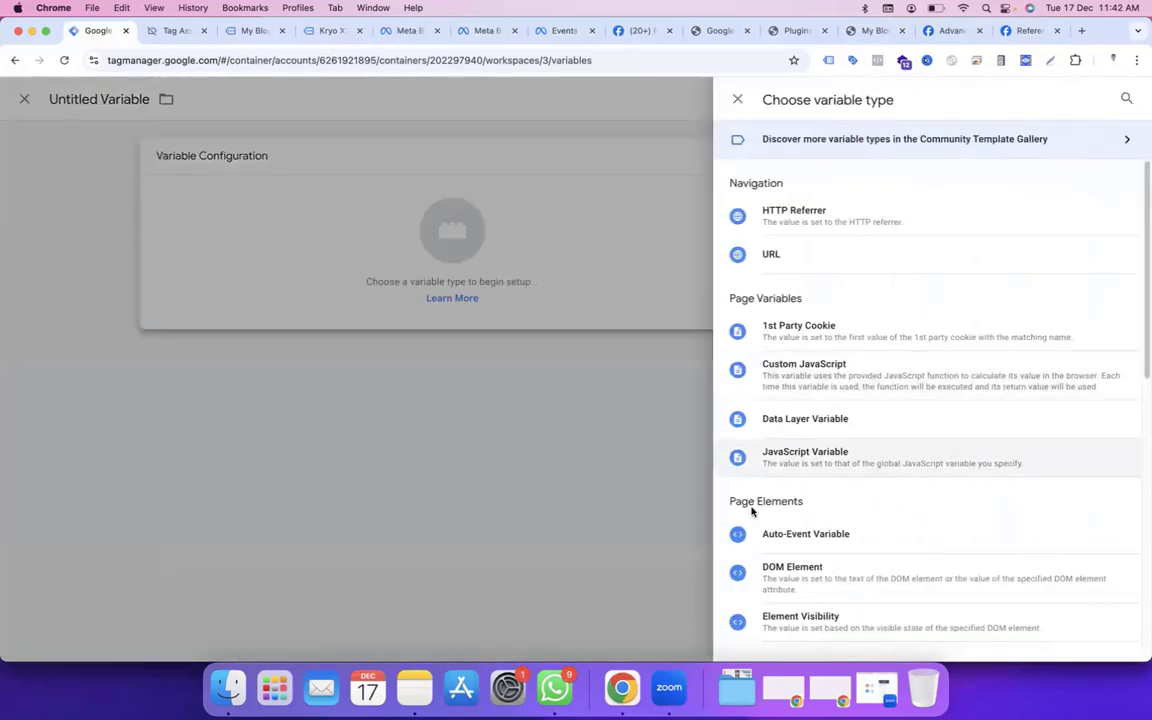
{"action": "left_click", "coordinate": [893, 417]}
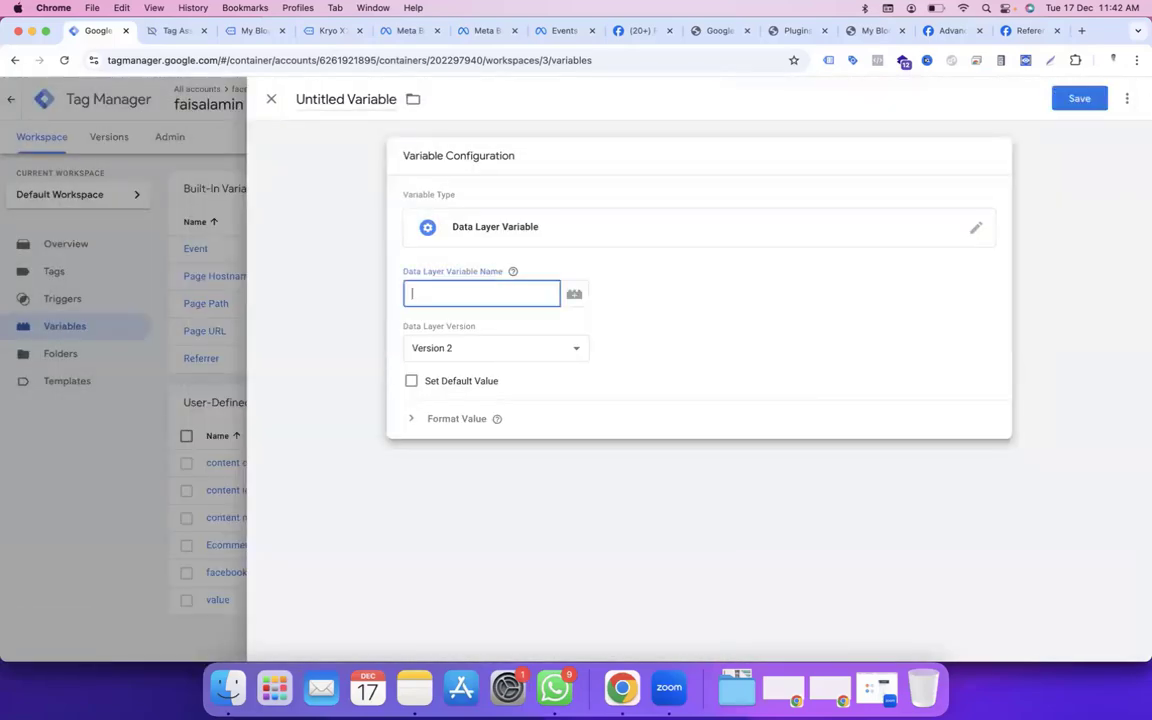
{"action": "type", "text": "ecommerce.currency"}
{"action": "left_click", "coordinate": [310, 102]}
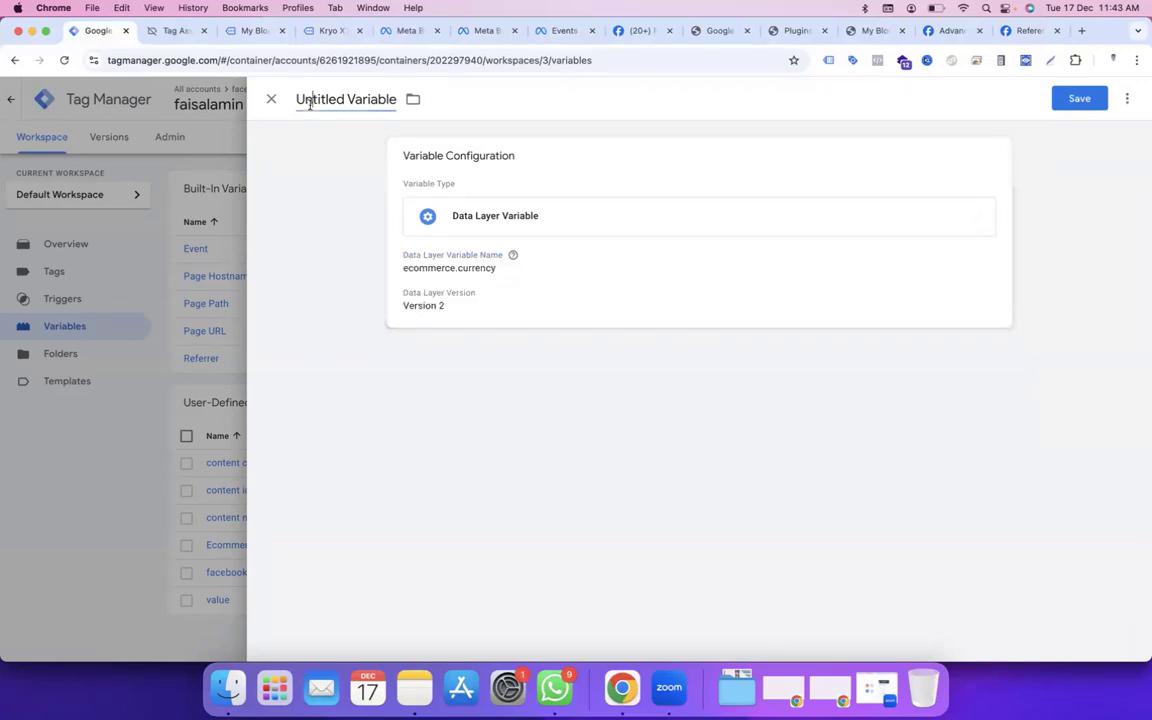
{"action": "type", "text": "currency"}
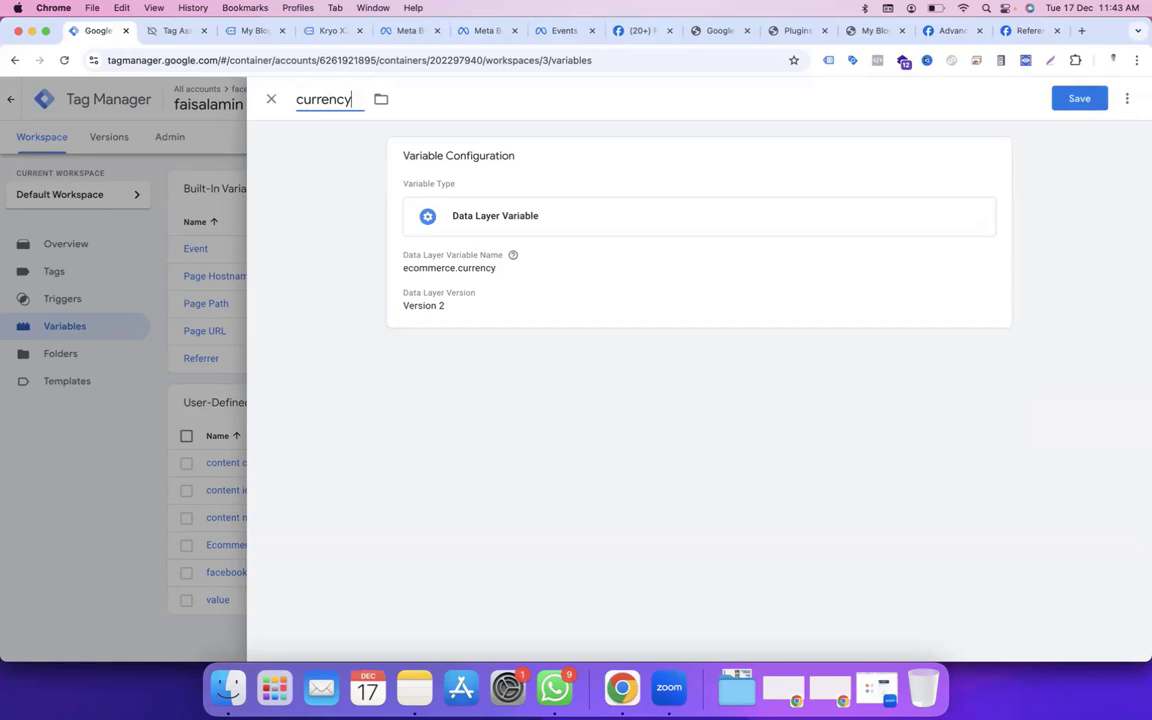
{"action": "left_click", "coordinate": [1084, 104]}
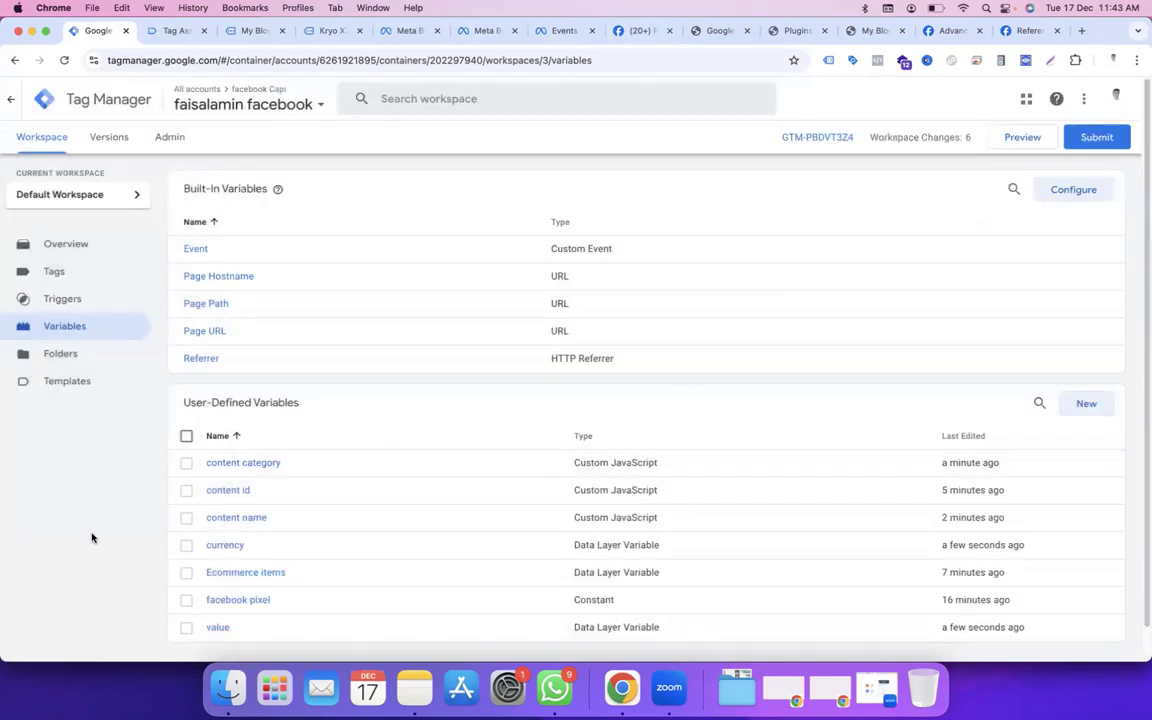
Step: Create a new Facebook Pixel tag and set its Facebook Pixel ID to the {{facebook pixel}} variable
{"action": "left_click", "coordinate": [74, 281]}
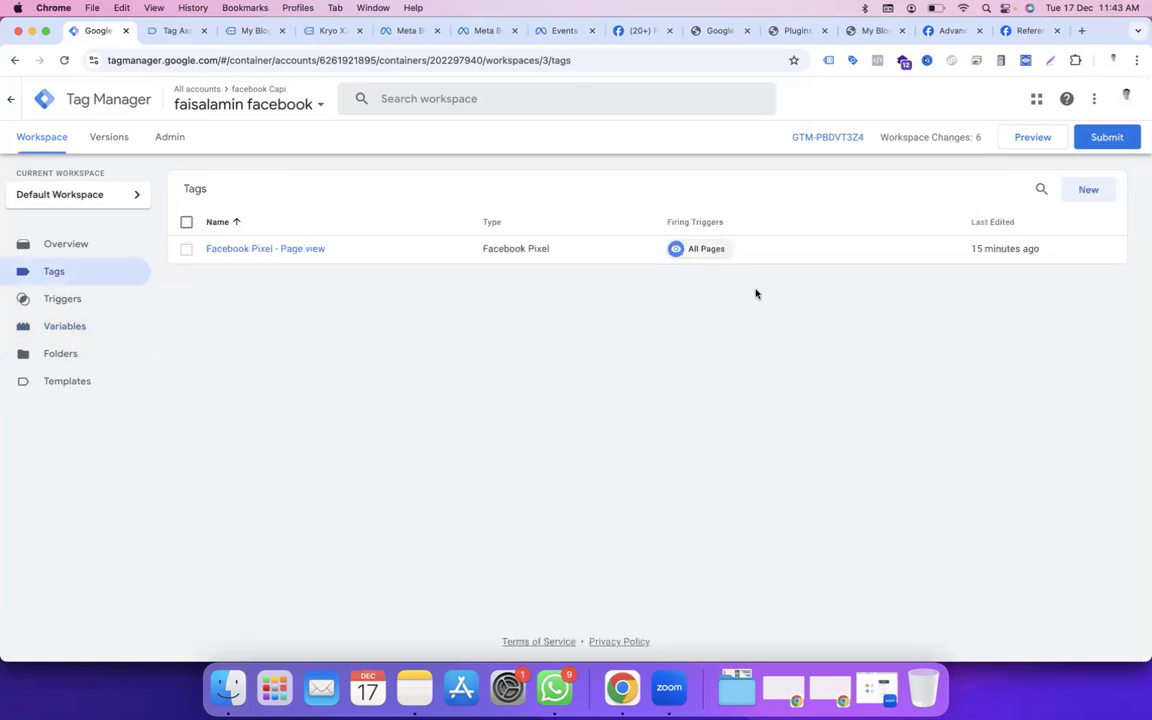
{"action": "left_click", "coordinate": [1088, 188]}
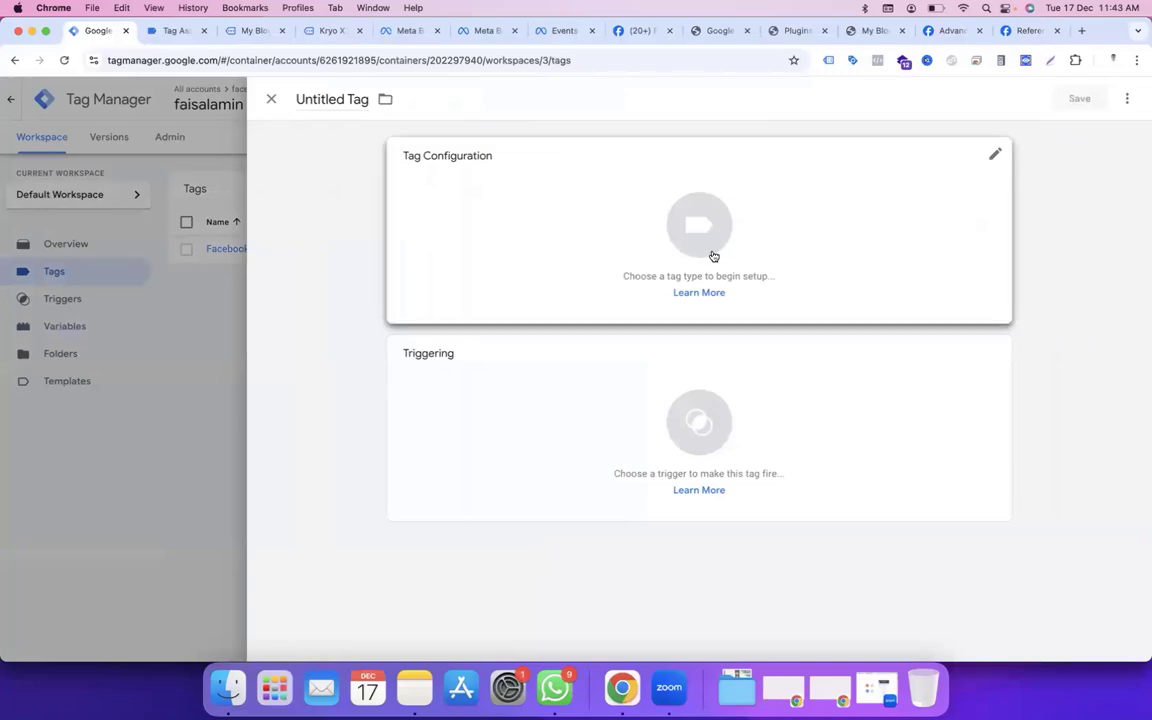
{"action": "left_click", "coordinate": [713, 256]}
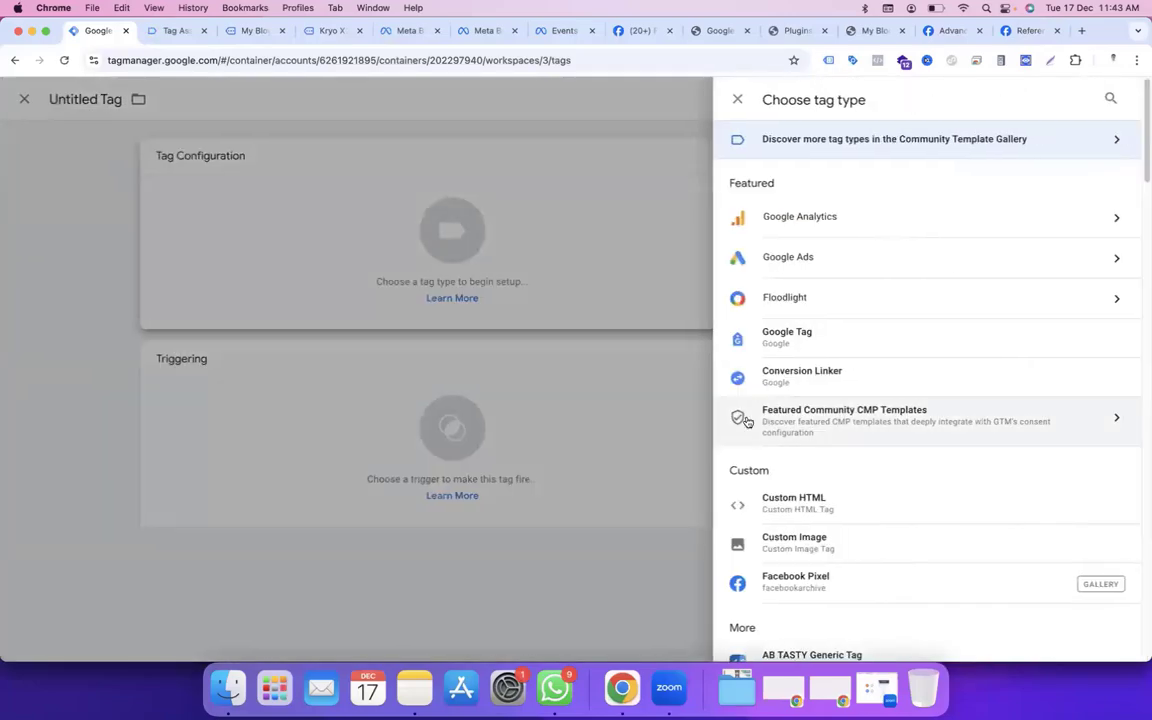
{"action": "left_click", "coordinate": [793, 580]}
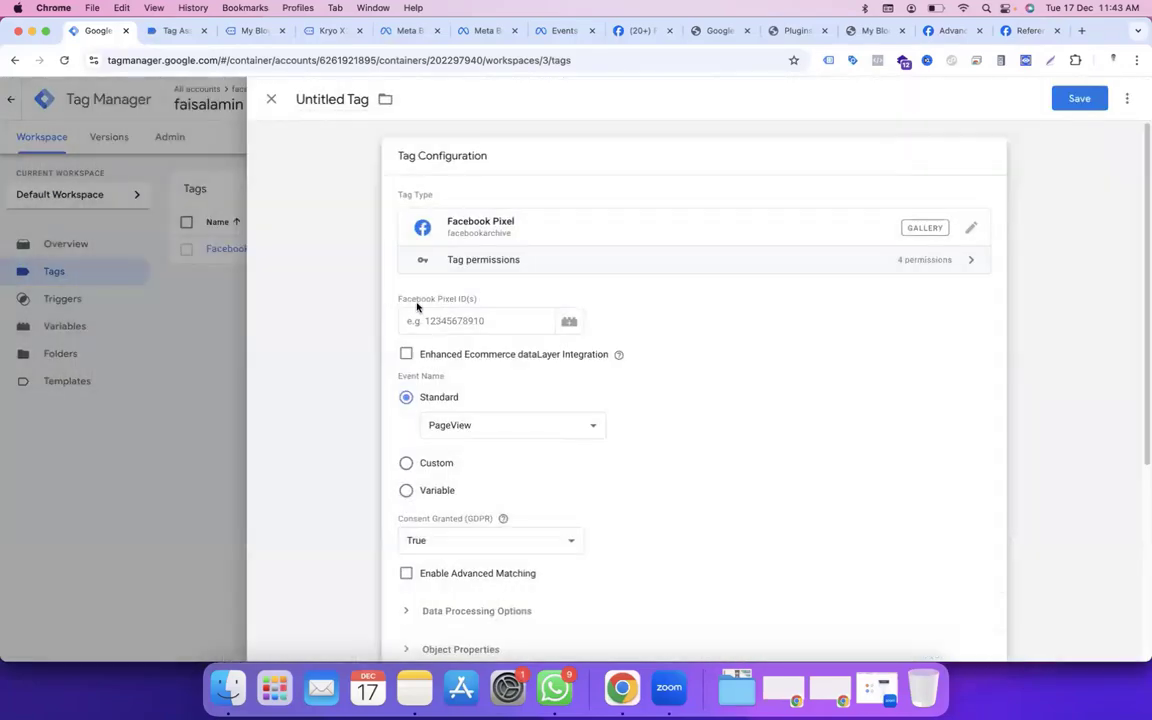
{"action": "left_click", "coordinate": [421, 309]}
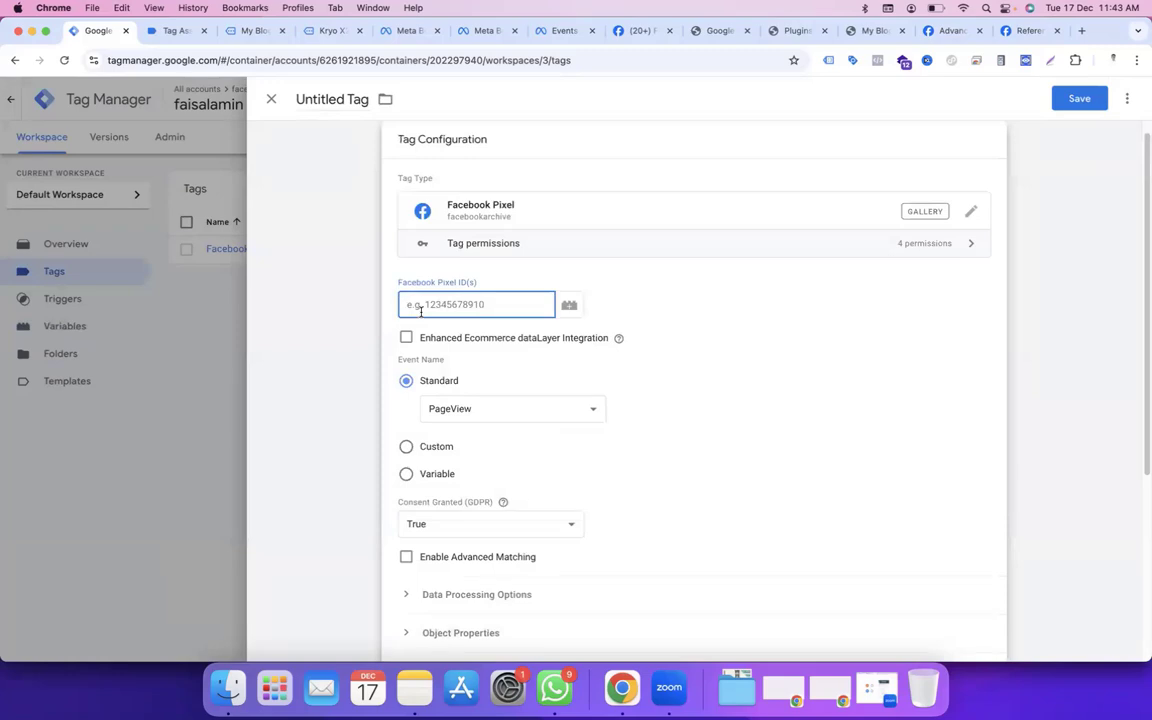
{"action": "type", "text": "{{"}
{"action": "type", "text": "fa"}
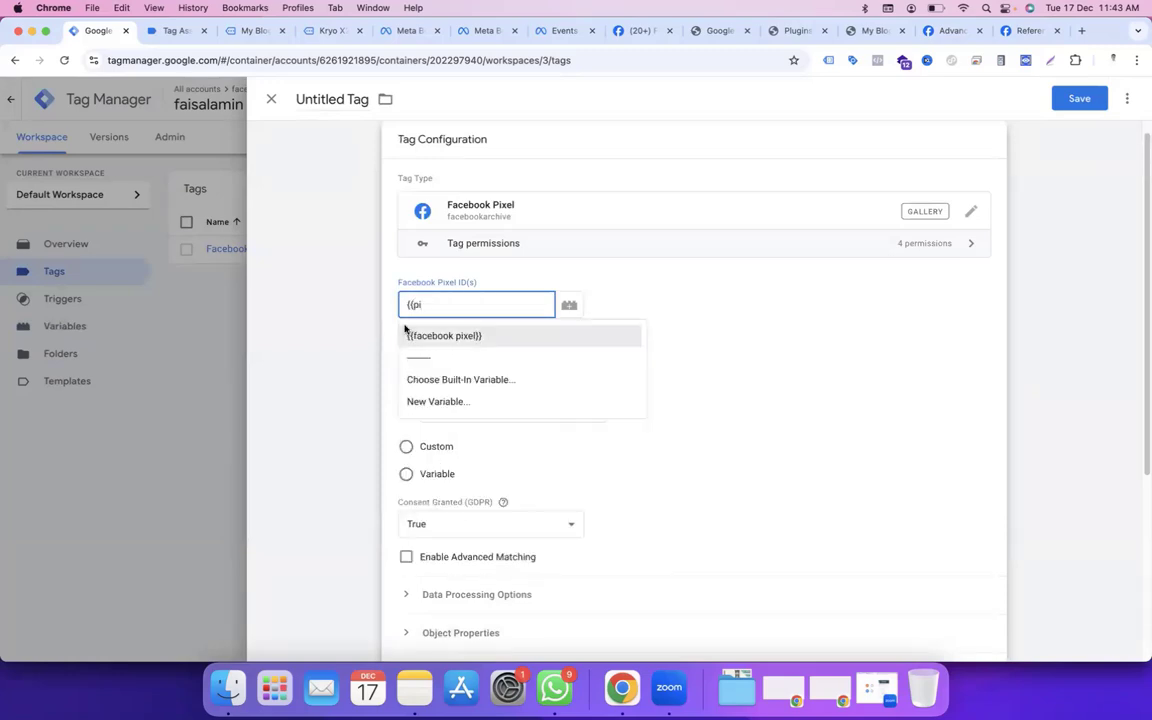
{"action": "left_click", "coordinate": [411, 336]}
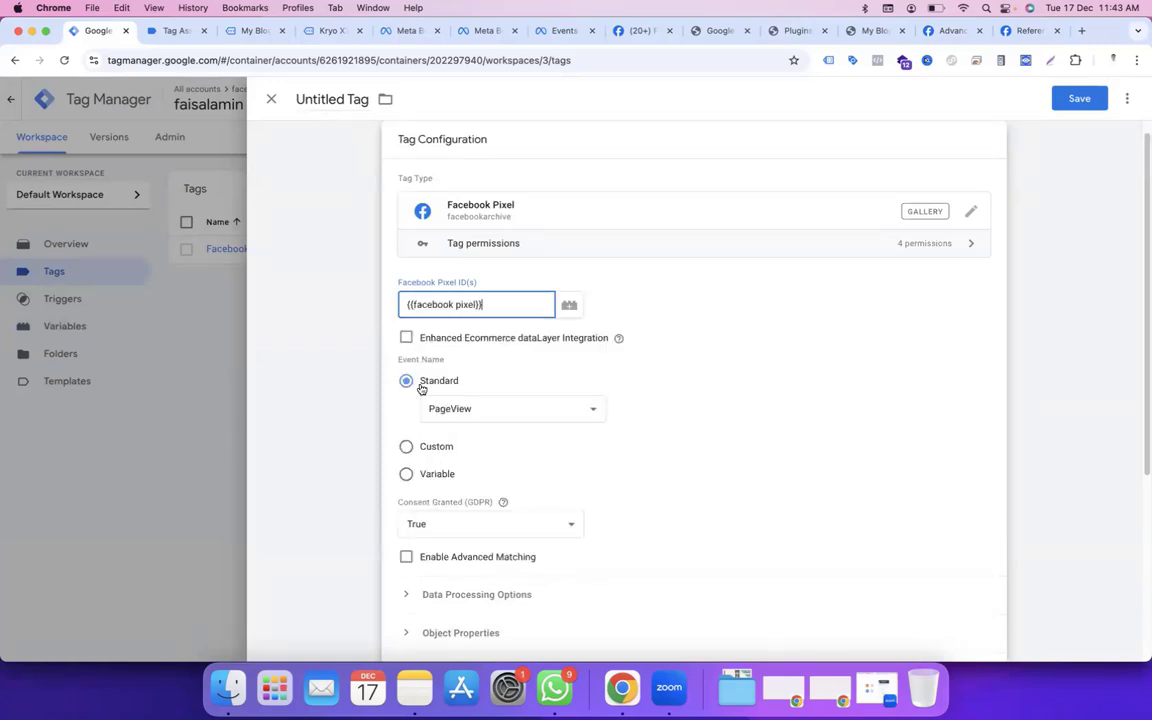
Step: Set the new tag's standard event name to ViewContent and expand its Object Properties
{"action": "left_click", "coordinate": [483, 410]}
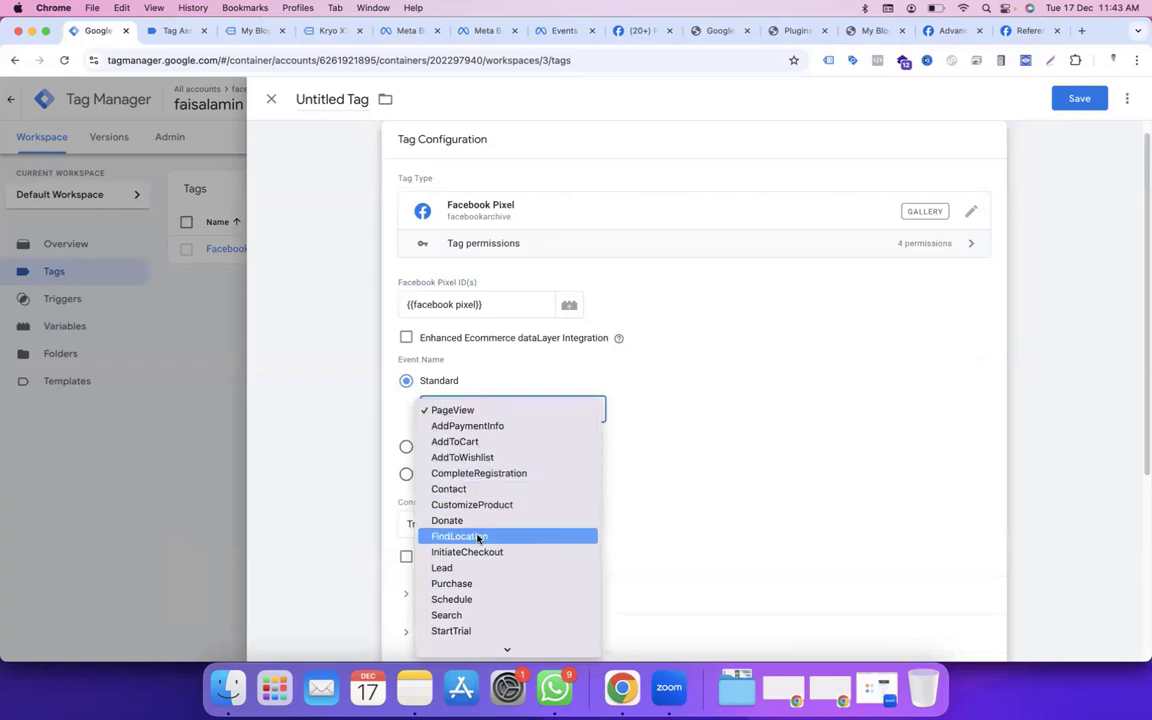
{"action": "scroll", "coordinate": [477, 560], "scroll_direction": "down", "scroll_amount": 2}
{"action": "left_click", "coordinate": [470, 625]}
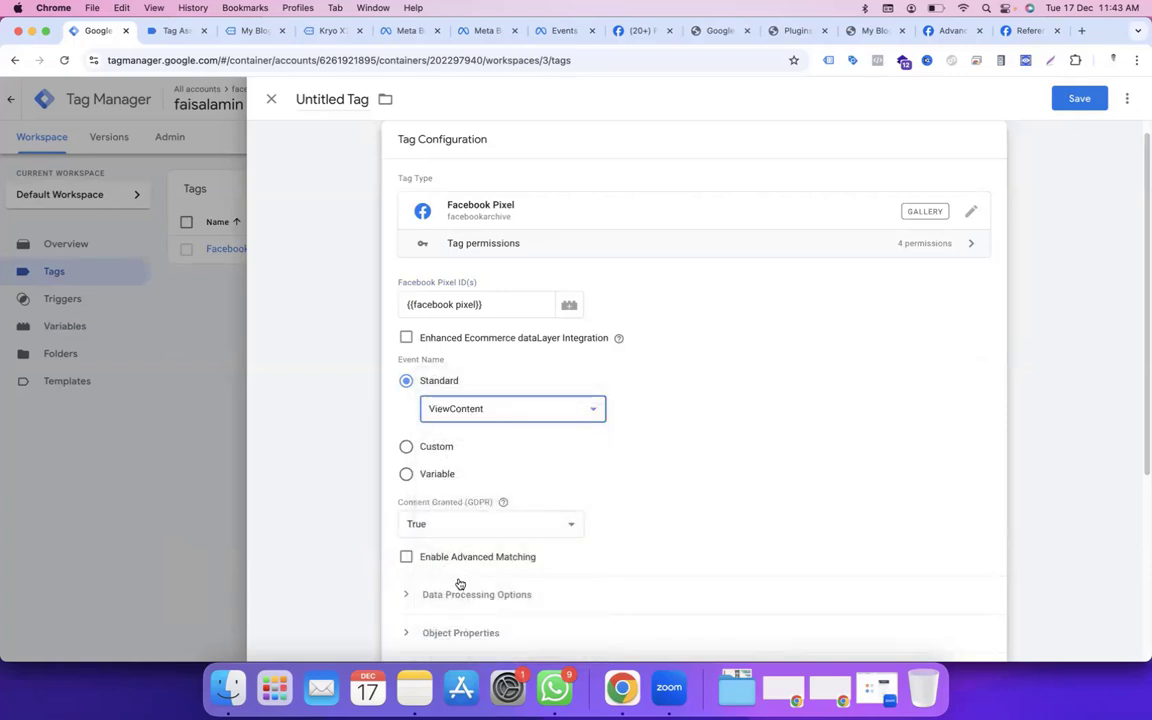
{"action": "scroll", "coordinate": [540, 450], "scroll_direction": "down", "scroll_amount": 5}
{"action": "left_click", "coordinate": [539, 412]}
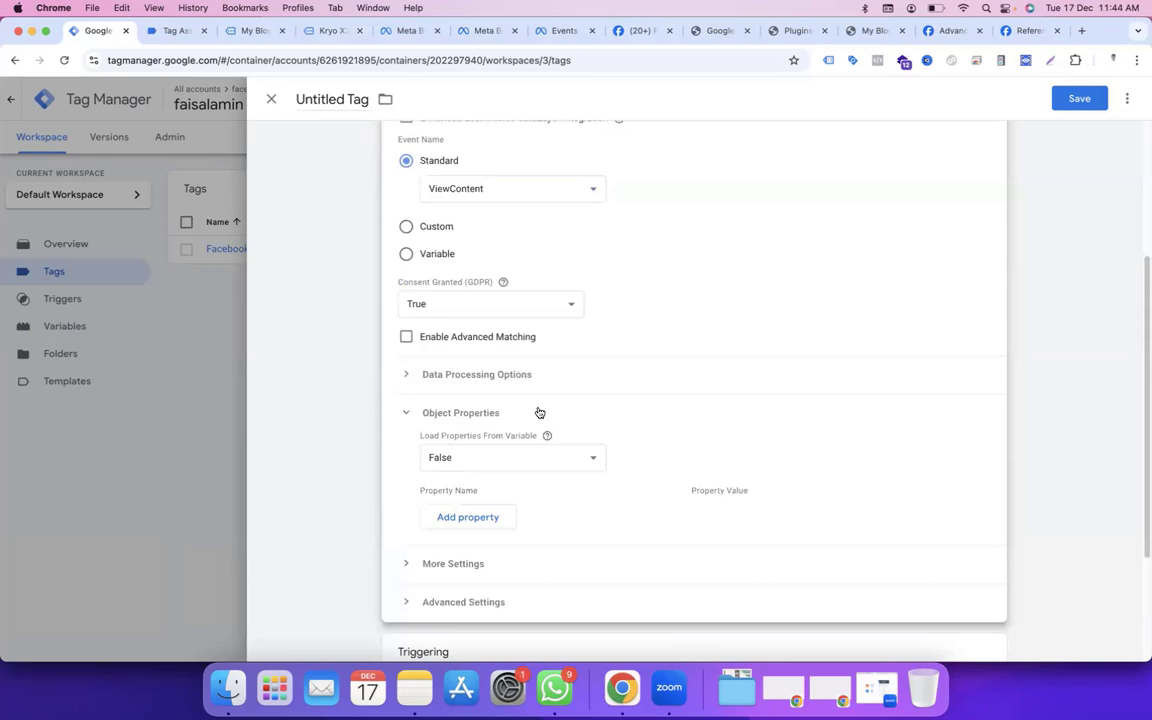
Step: Add two object property rows and fill the first with the name content_id and the value {{content id}}
{"action": "left_click", "coordinate": [494, 514]}
{"action": "left_click", "coordinate": [488, 552]}
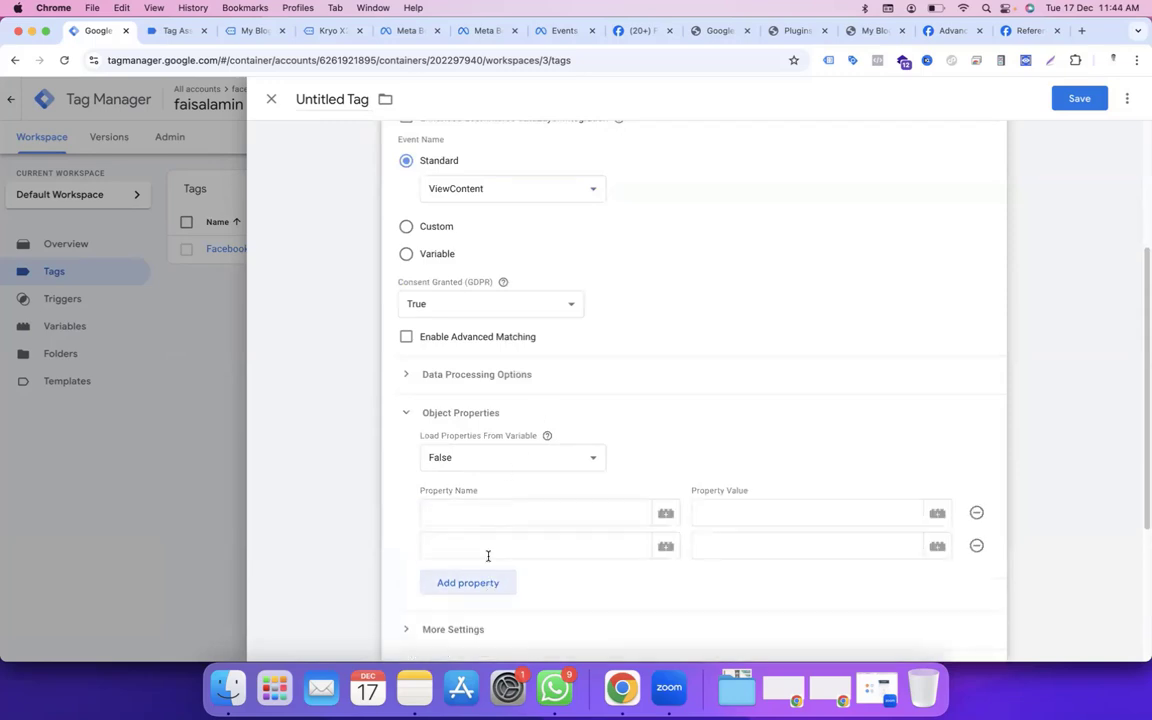
{"action": "left_click", "coordinate": [487, 514]}
{"action": "type", "text": "content_id"}
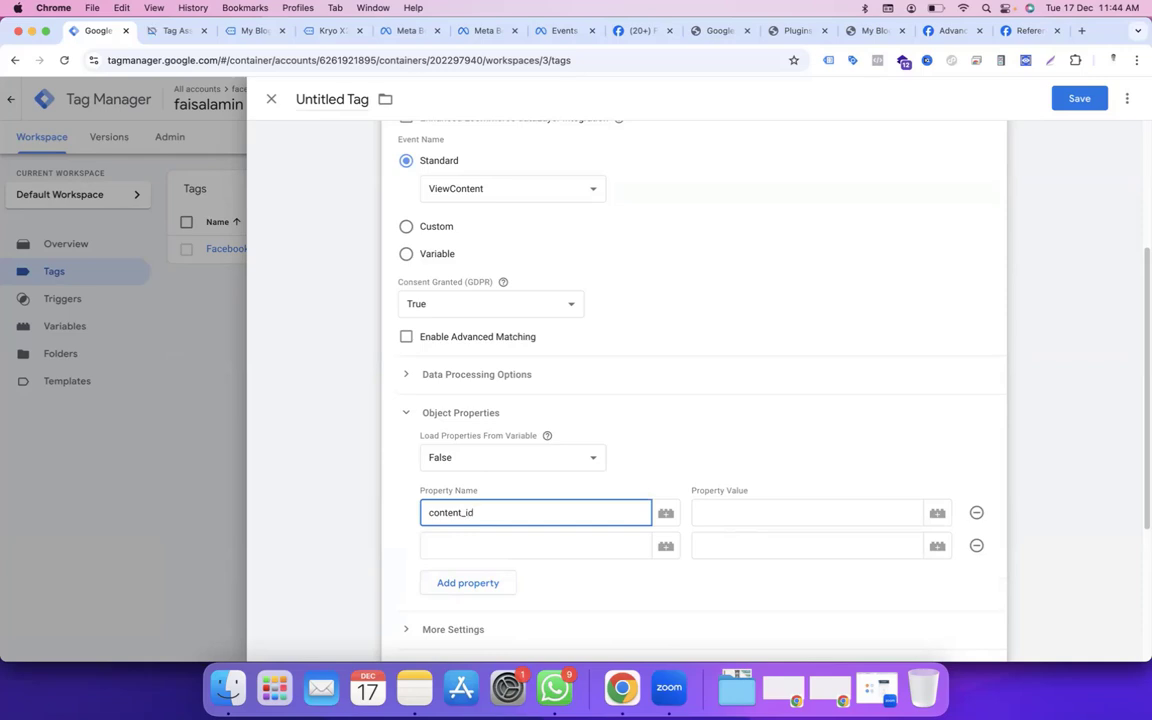
{"action": "key", "text": "Tab"}
{"action": "type", "text": "a"}
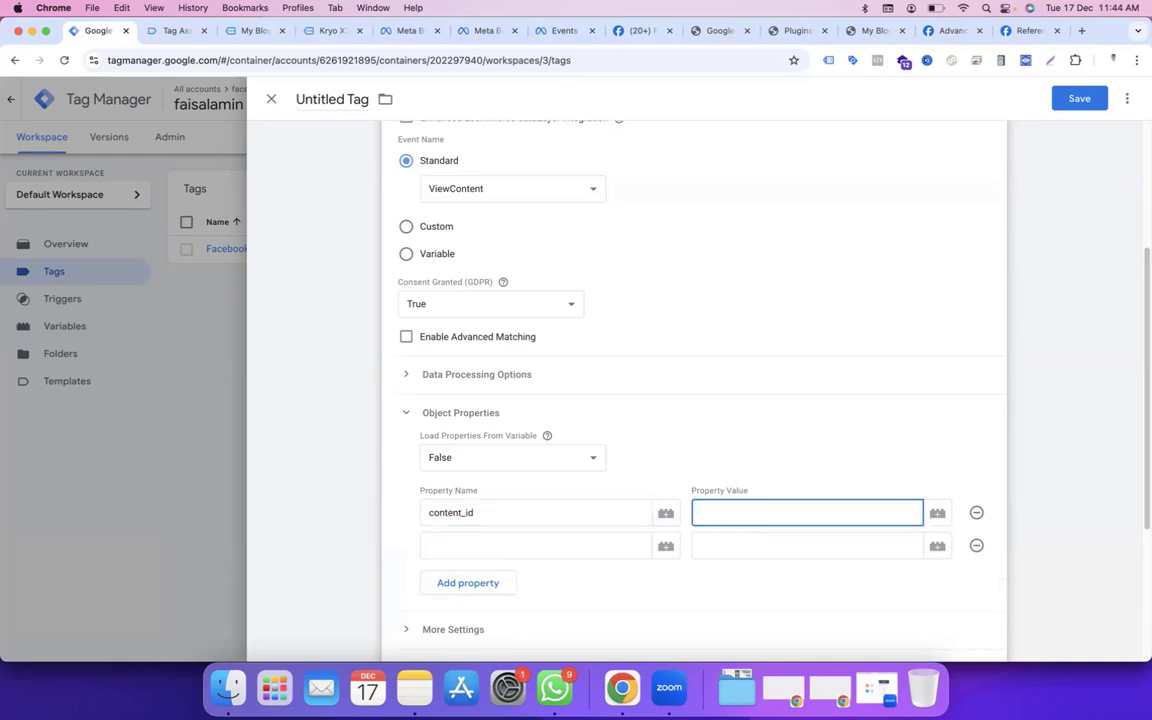
{"action": "type", "text": "{cont"}
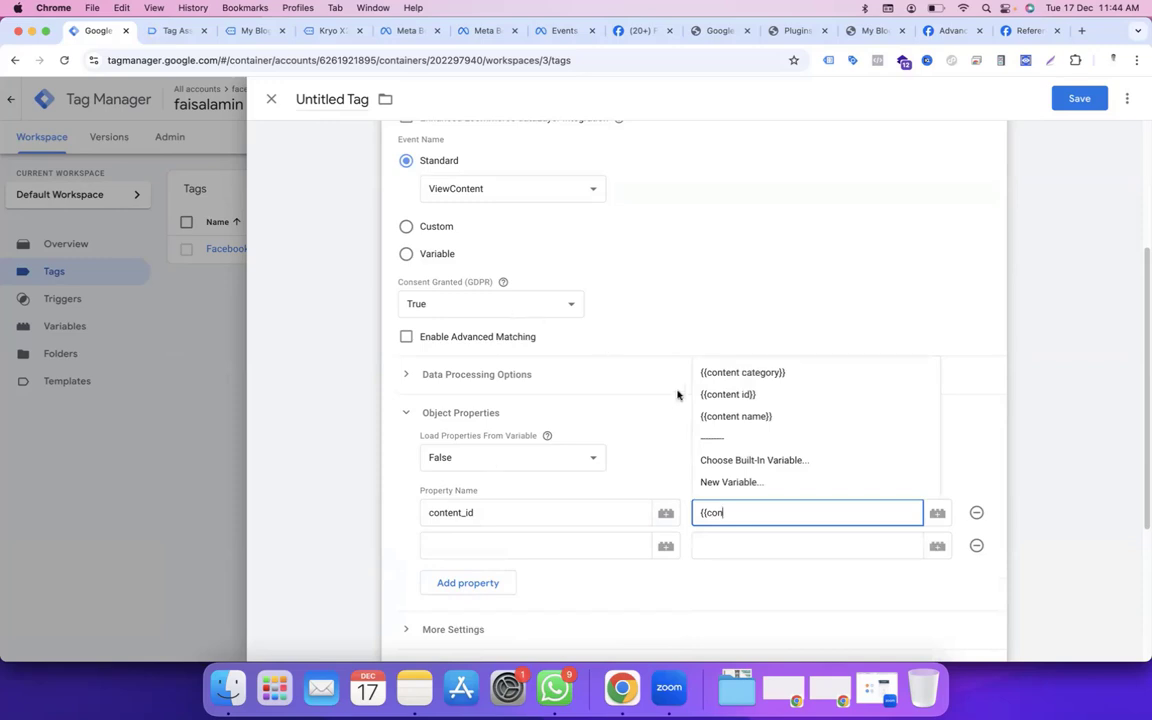
{"action": "left_click", "coordinate": [707, 393]}
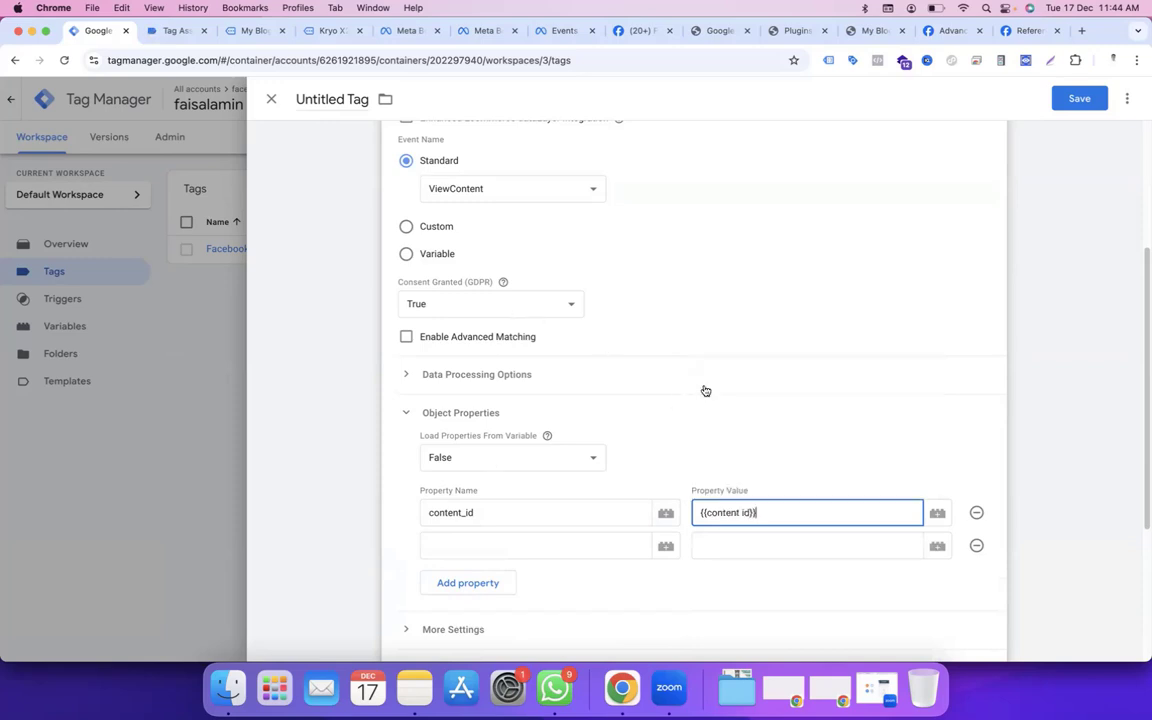
Step: Fill the second object property with the name content_category and the value {{content category}}
{"action": "left_click", "coordinate": [458, 543]}
{"action": "type", "text": "content_cat"}
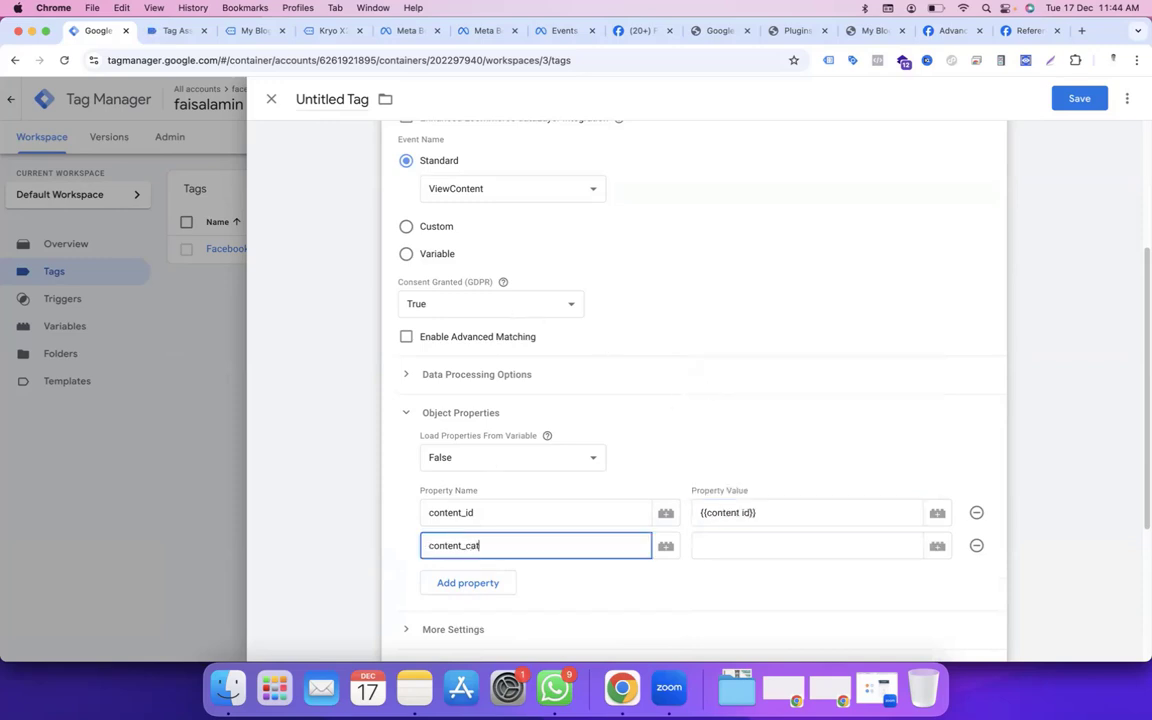
{"action": "type", "text": "egory"}
{"action": "key", "text": "Tab"}
{"action": "type", "text": "{"}
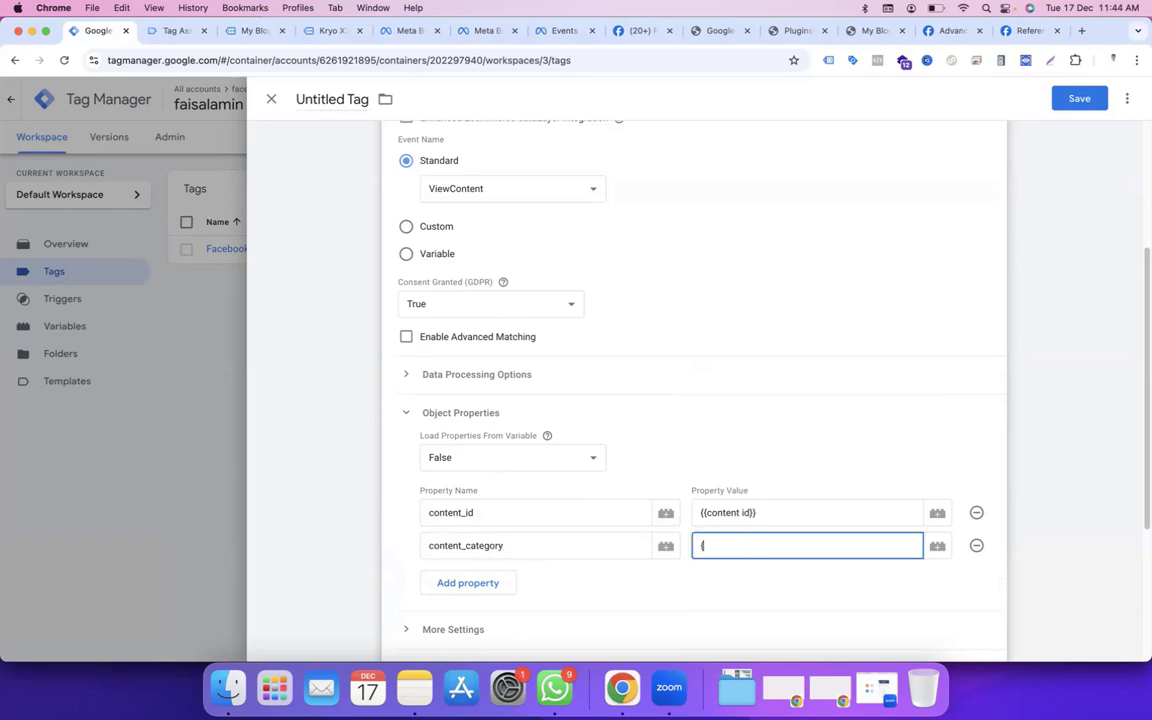
{"action": "type", "text": "{ca"}
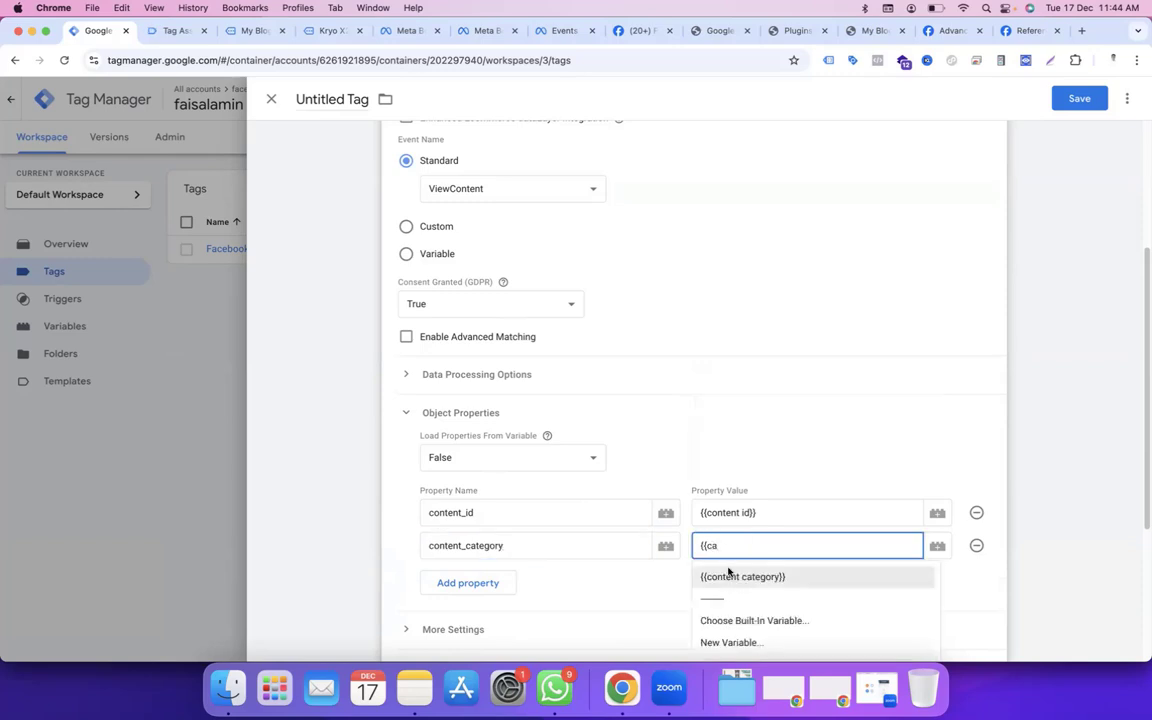
{"action": "left_click", "coordinate": [735, 576]}
Step: Add a content_name property with the value {{content name}} and rename the first property to content_ids
{"action": "left_click", "coordinate": [455, 582]}
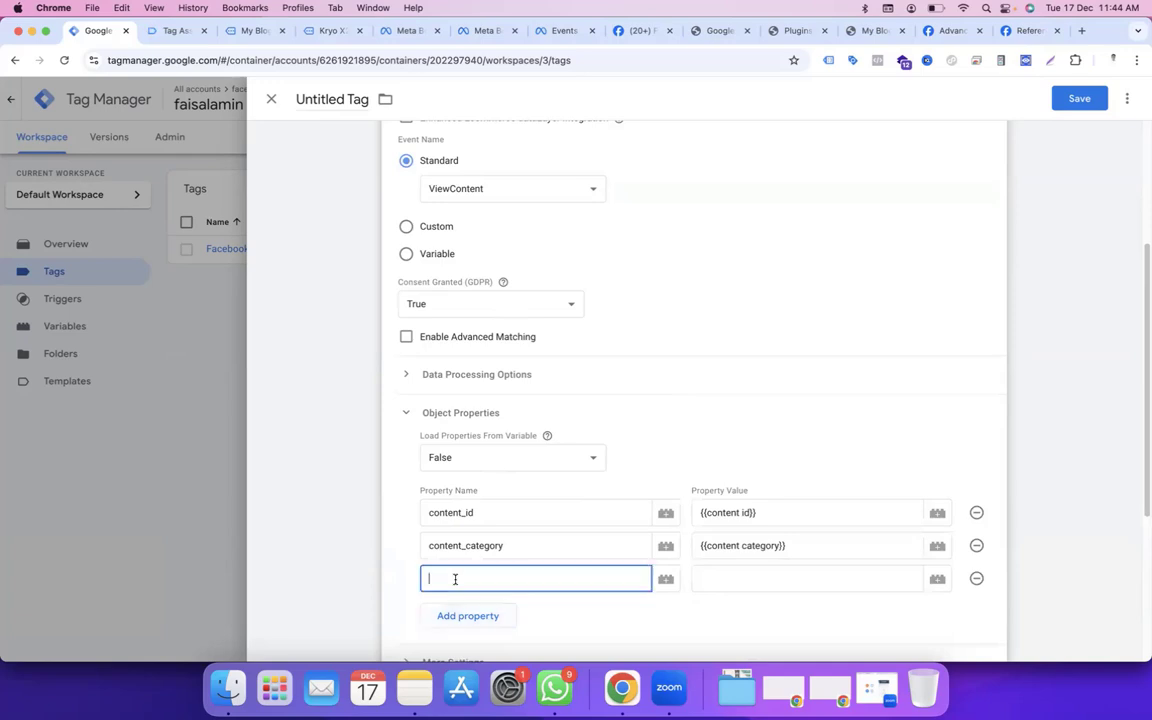
{"action": "type", "text": "content_name"}
{"action": "left_click", "coordinate": [733, 584]}
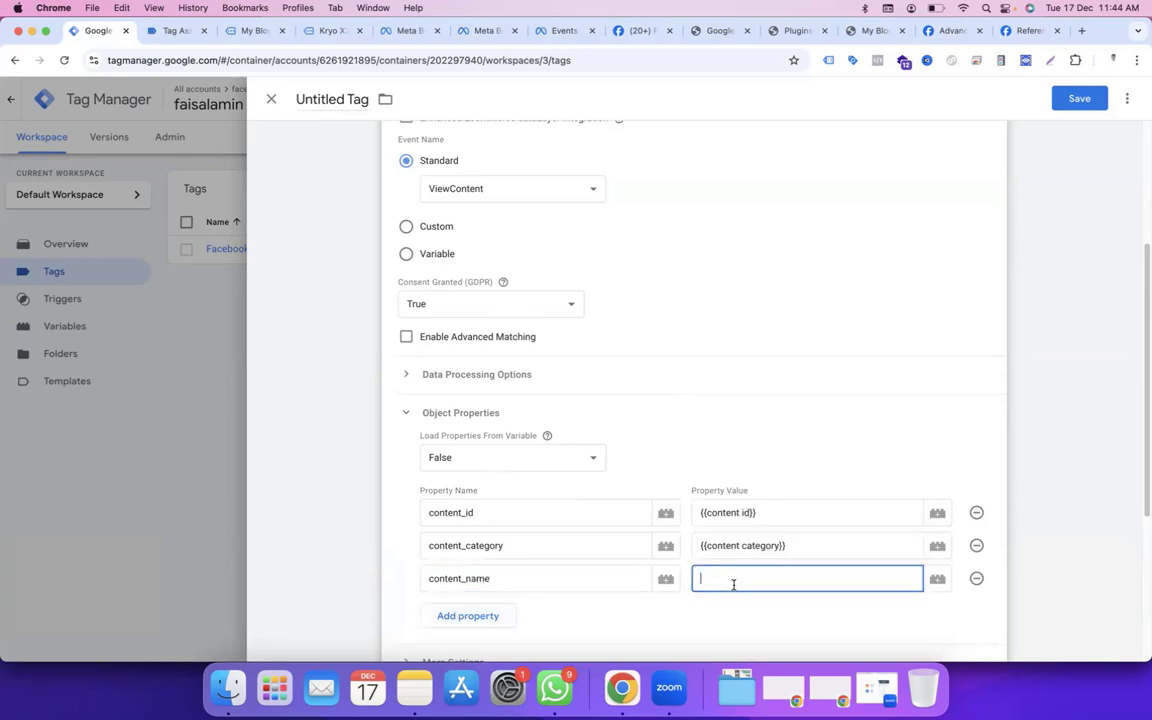
{"action": "left_click", "coordinate": [566, 519]}
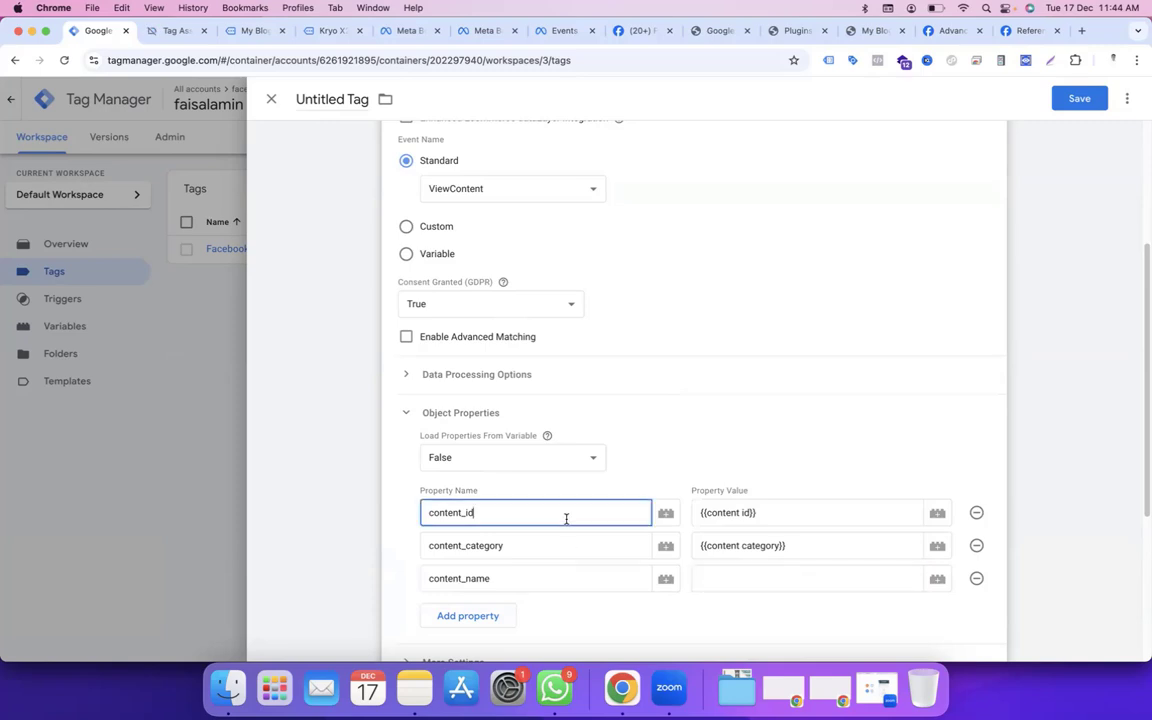
{"action": "type", "text": "s"}
{"action": "left_click", "coordinate": [699, 573]}
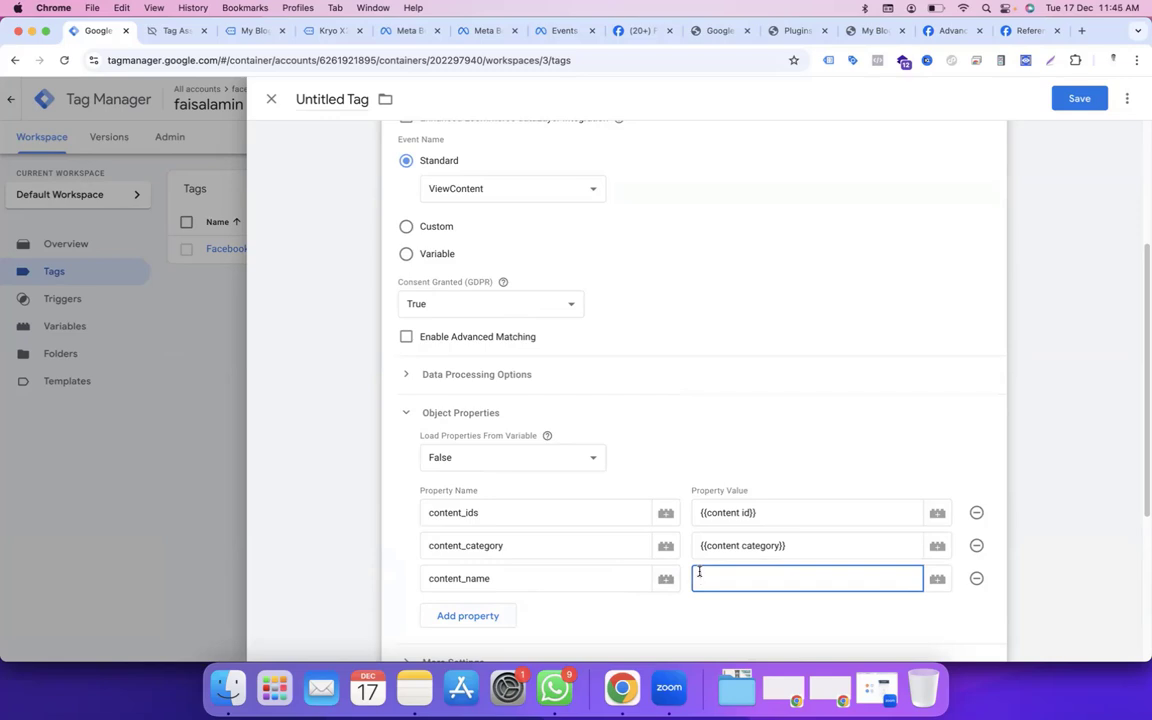
{"action": "type", "text": "{{nmae"}
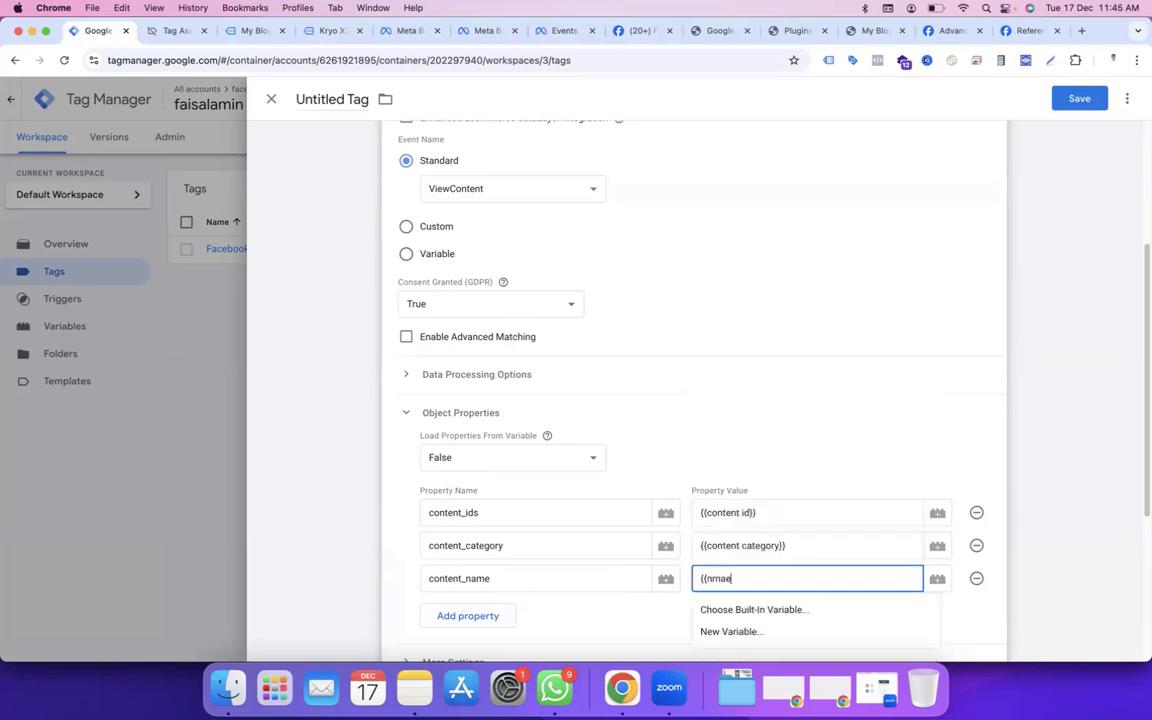
{"action": "left_click", "coordinate": [743, 462]}
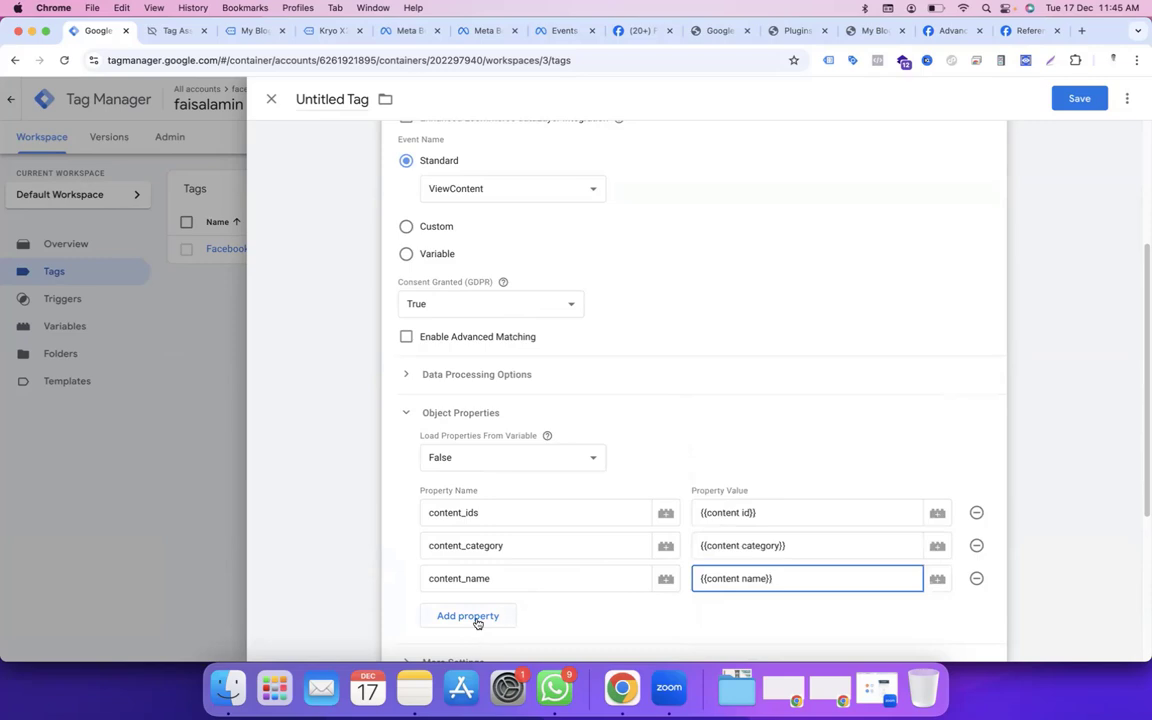
Step: Add an object property named content_type with the fixed value porduct
{"action": "left_click", "coordinate": [476, 616]}
{"action": "left_click", "coordinate": [476, 613]}
{"action": "type", "text": "conten"}
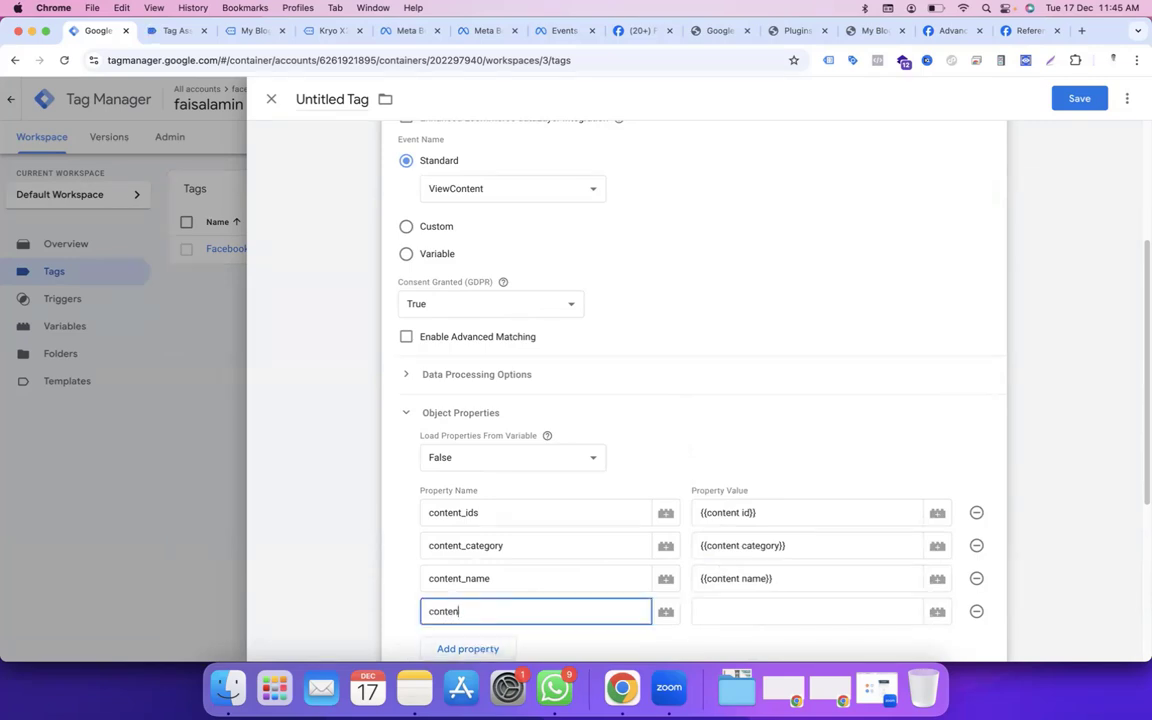
{"action": "type", "text": "t_ytype"}
{"action": "left_click", "coordinate": [760, 607]}
{"action": "type", "text": "porduct"}
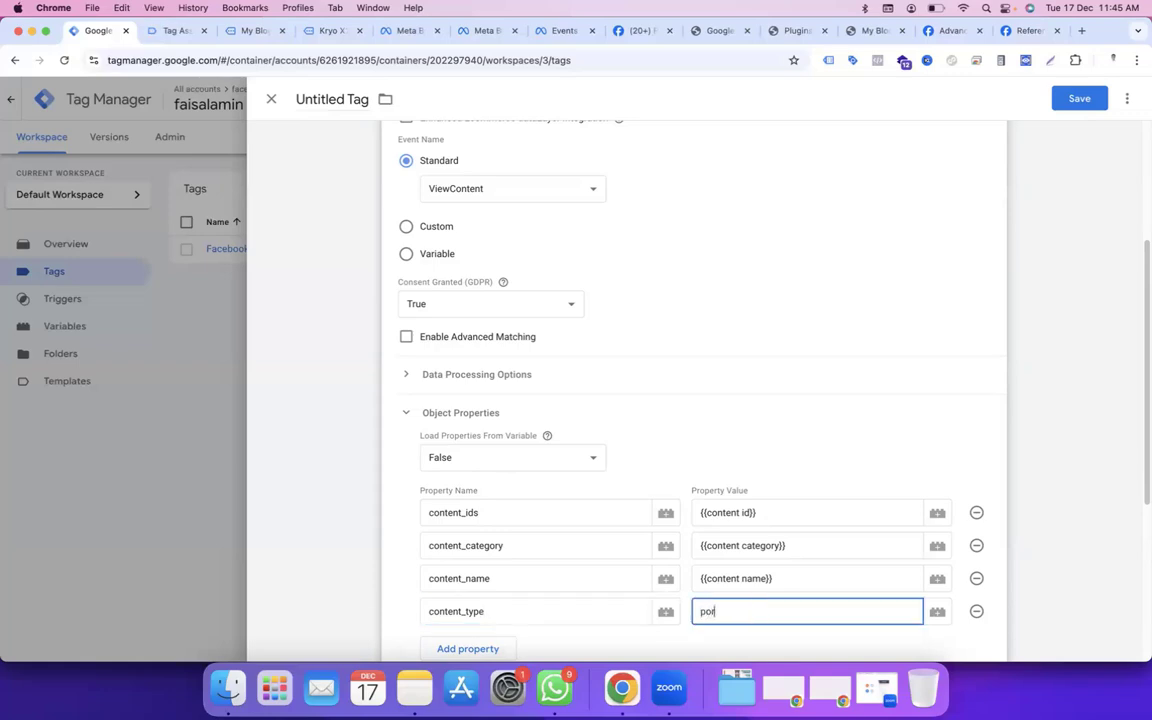
Step: Add an object property named value that uses the {{value}} variable
{"action": "left_click", "coordinate": [493, 648]}
{"action": "left_click", "coordinate": [493, 646]}
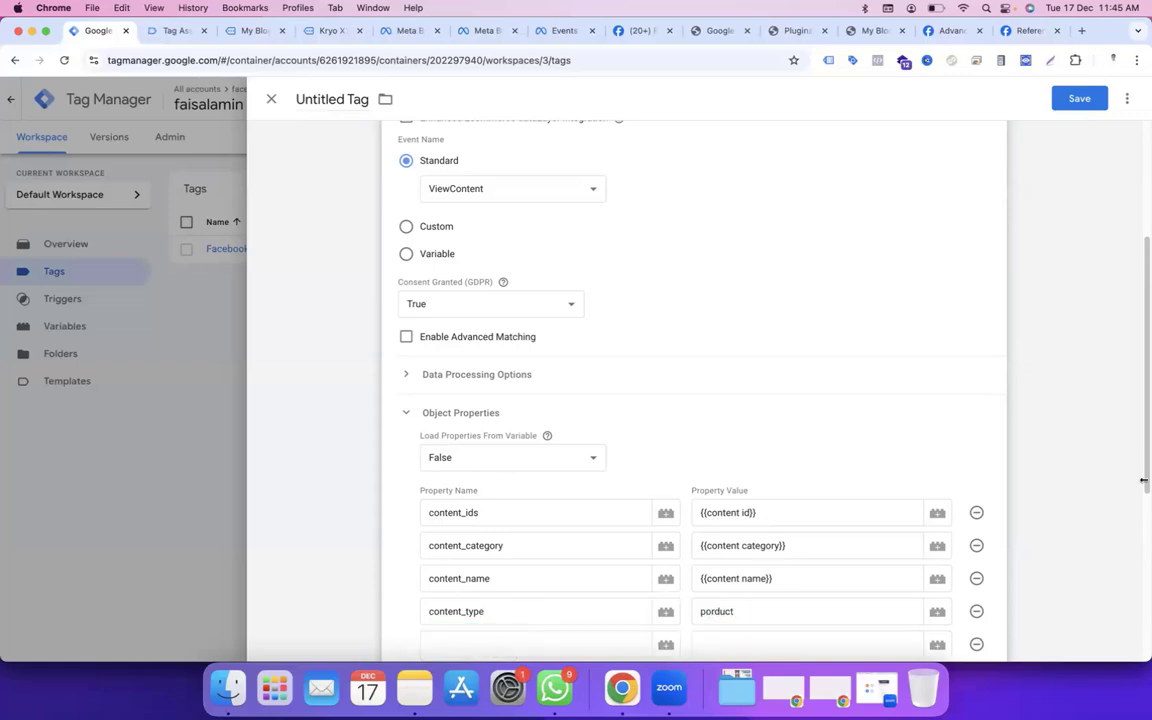
{"action": "type", "text": "value"}
{"action": "left_click", "coordinate": [715, 468]}
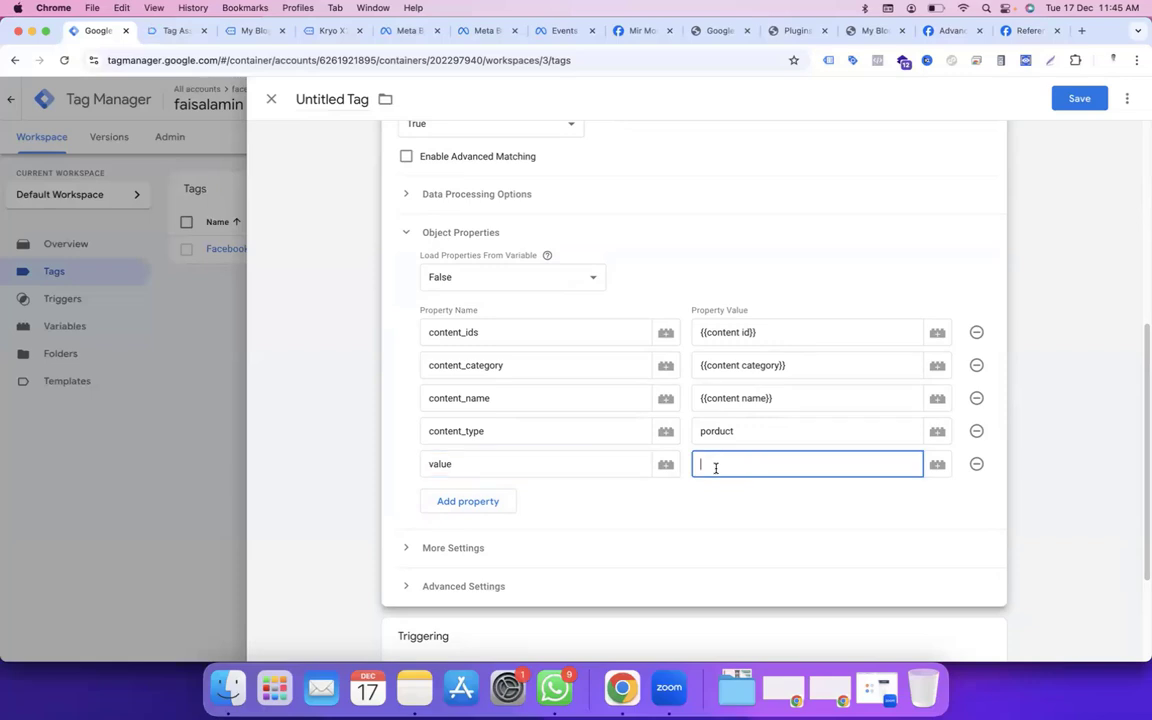
{"action": "type", "text": "{{va"}
{"action": "left_click", "coordinate": [717, 495]}
Step: Add an object property named currency that uses the {{currency}} variable
{"action": "left_click", "coordinate": [458, 503]}
{"action": "left_click", "coordinate": [455, 505]}
{"action": "type", "text": "currency"}
{"action": "left_click", "coordinate": [770, 497]}
{"action": "type", "text": "{{curr"}
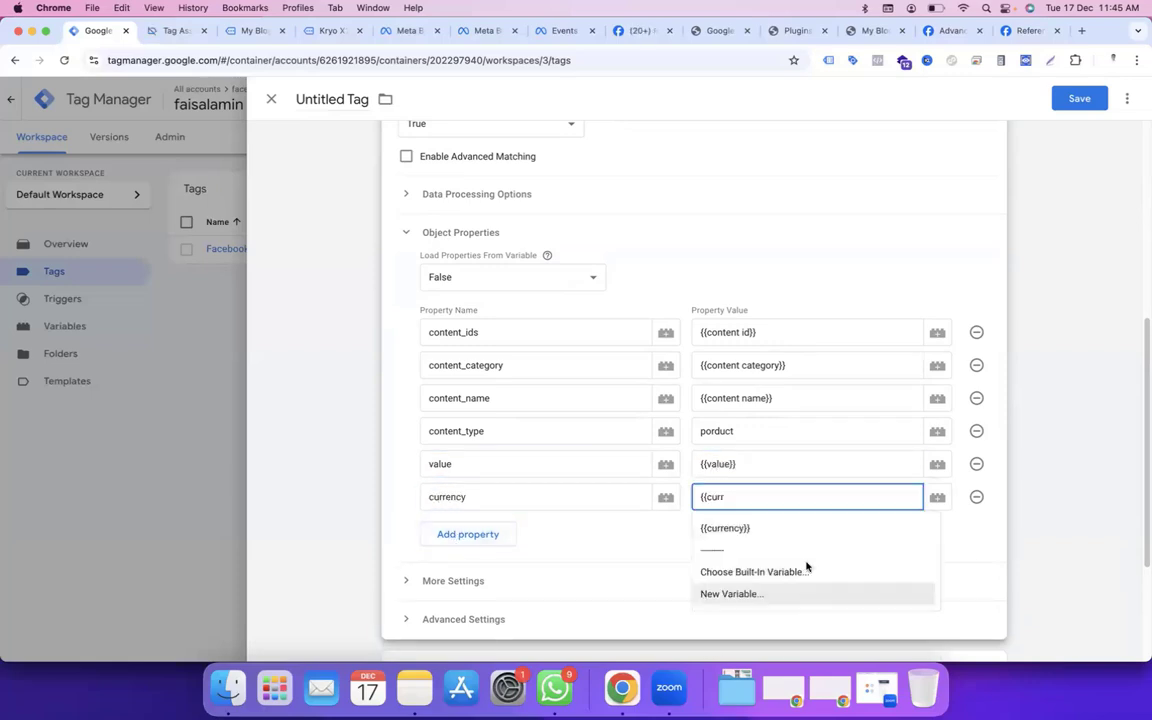
{"action": "left_click", "coordinate": [806, 526]}
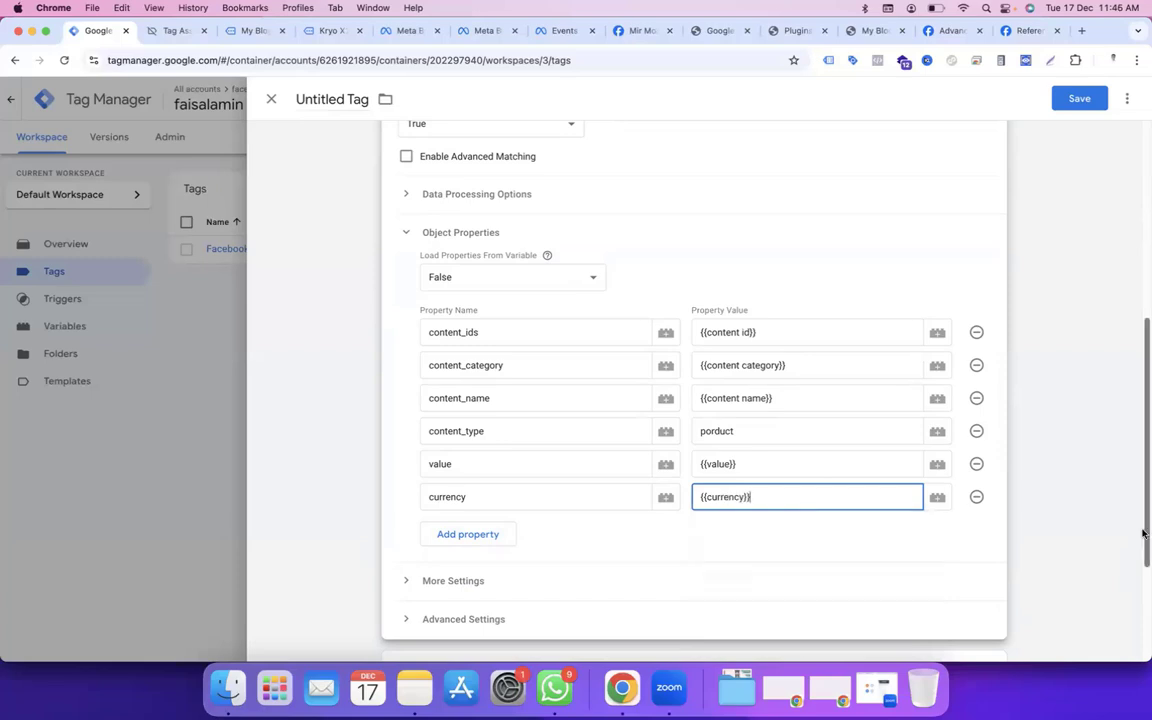
Step: Expand the tag's More Settings and create a new Custom Event firing trigger with the event name view_item
{"action": "left_click_drag", "start_coordinate": [1143, 533], "coordinate": [1134, 596]}
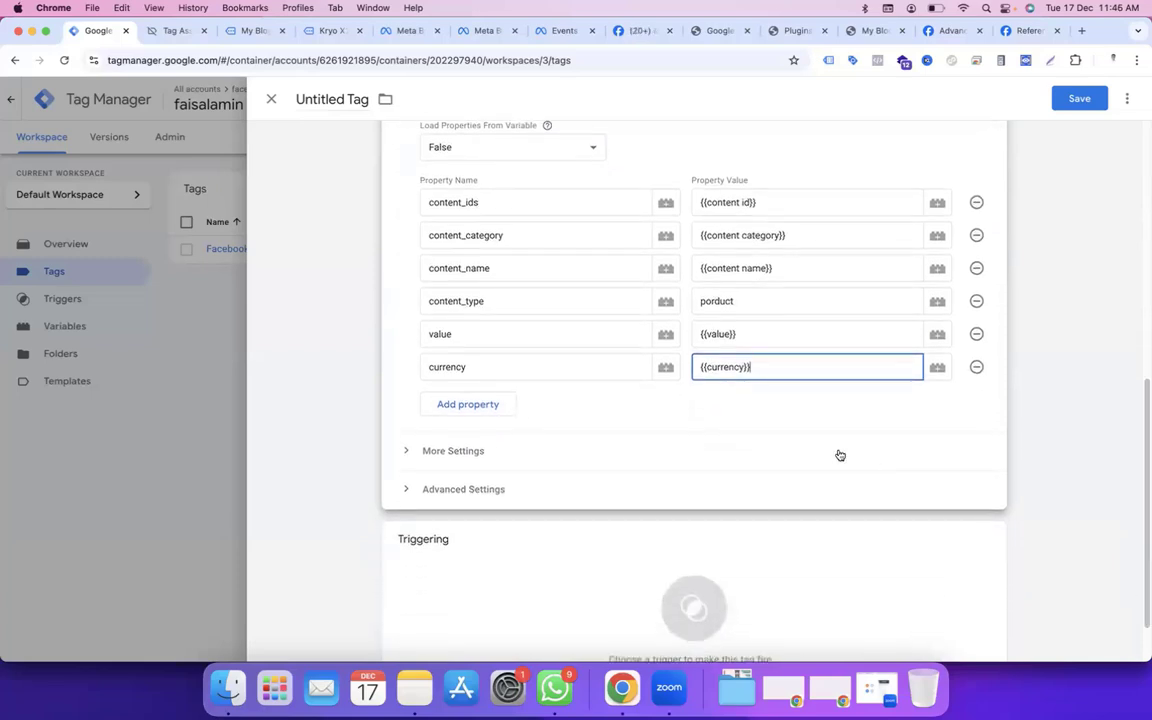
{"action": "left_click", "coordinate": [512, 448]}
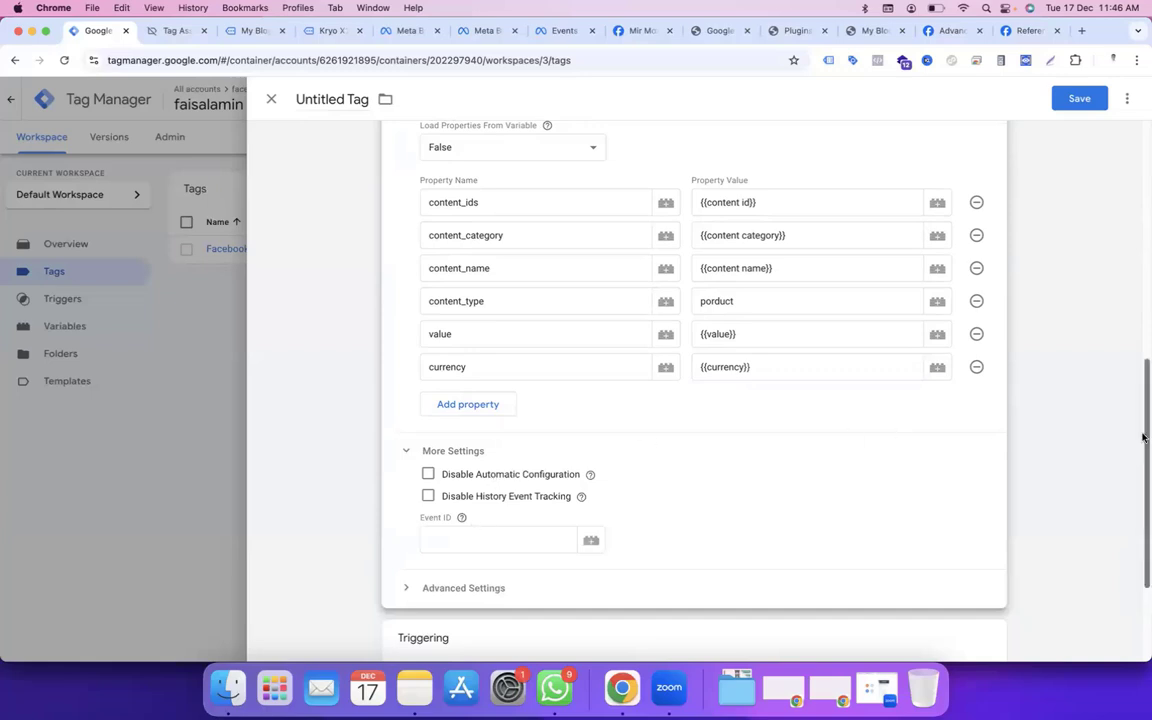
{"action": "scroll", "coordinate": [1143, 437], "scroll_direction": "down", "scroll_amount": 5}
{"action": "left_click", "coordinate": [680, 500]}
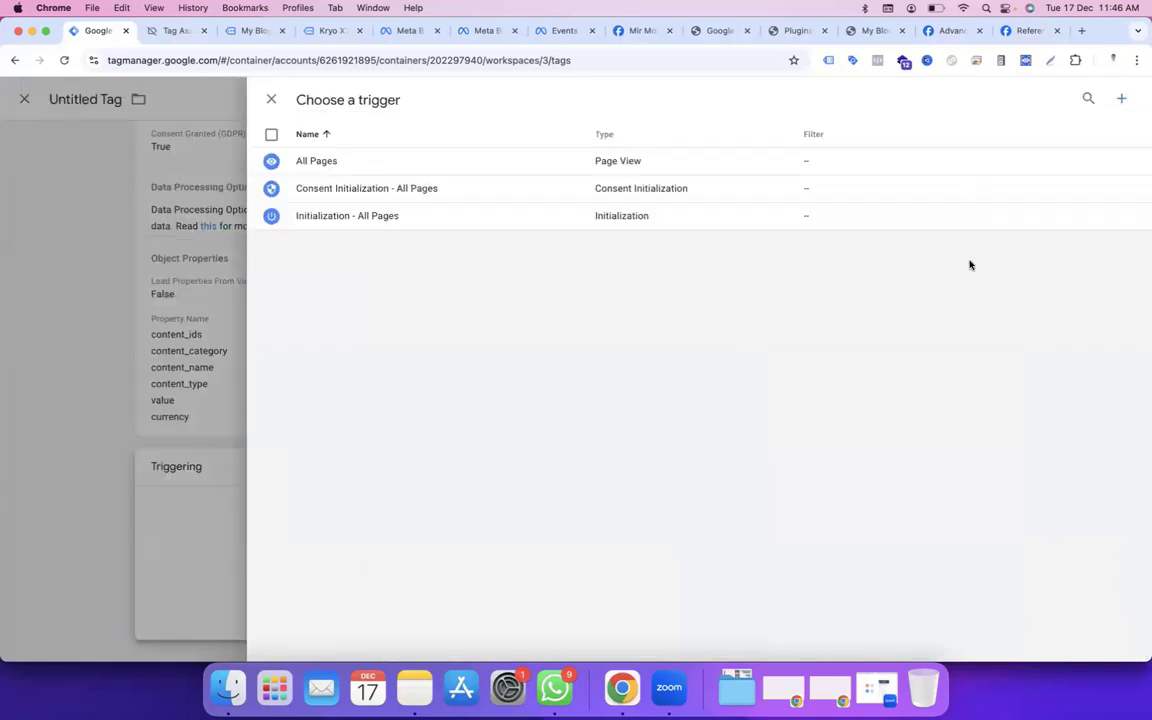
{"action": "left_click", "coordinate": [1122, 103]}
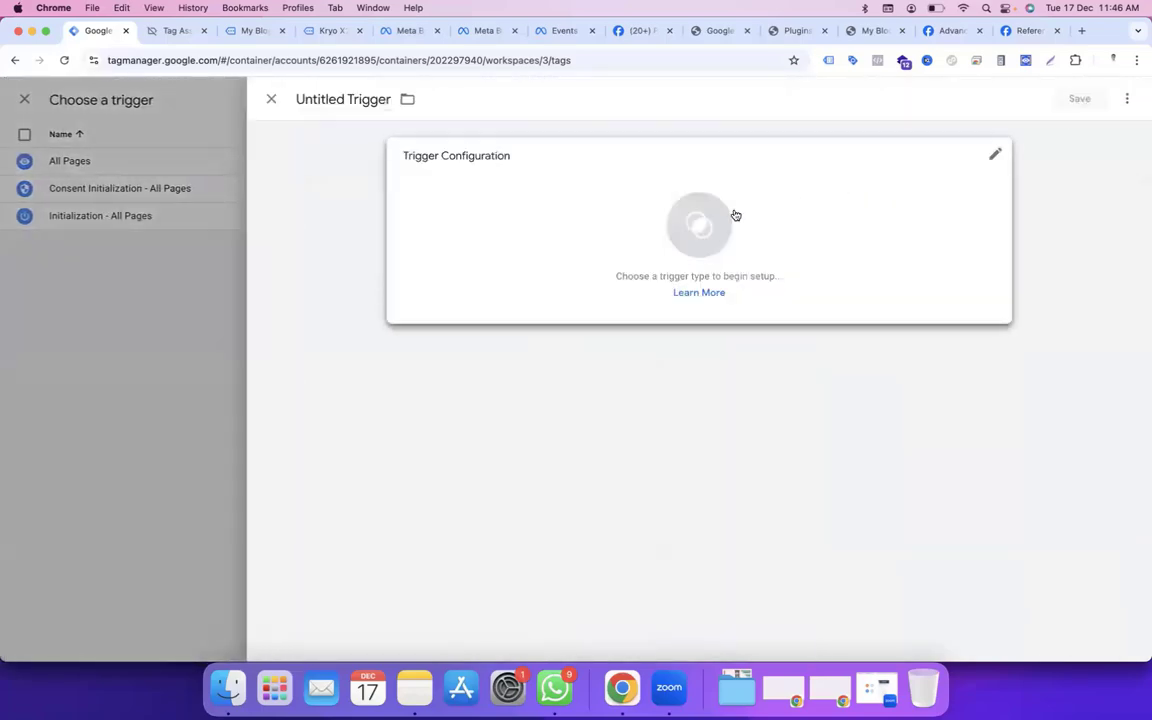
{"action": "left_click", "coordinate": [734, 216]}
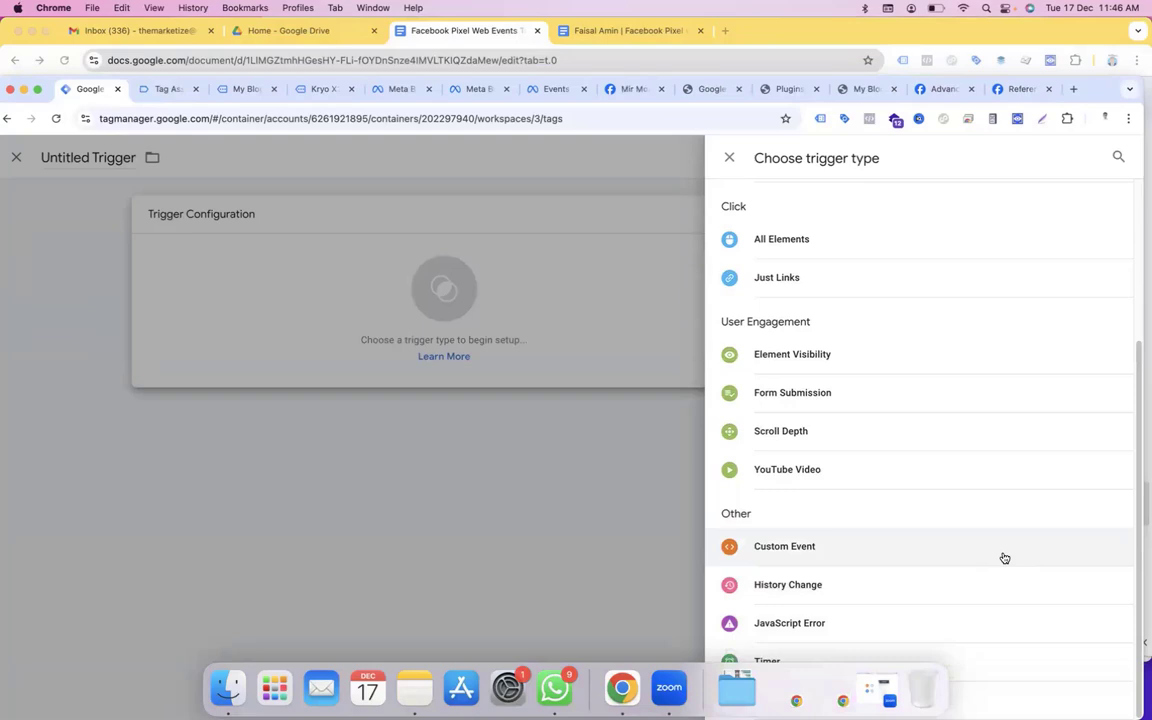
{"action": "left_click", "coordinate": [1003, 555]}
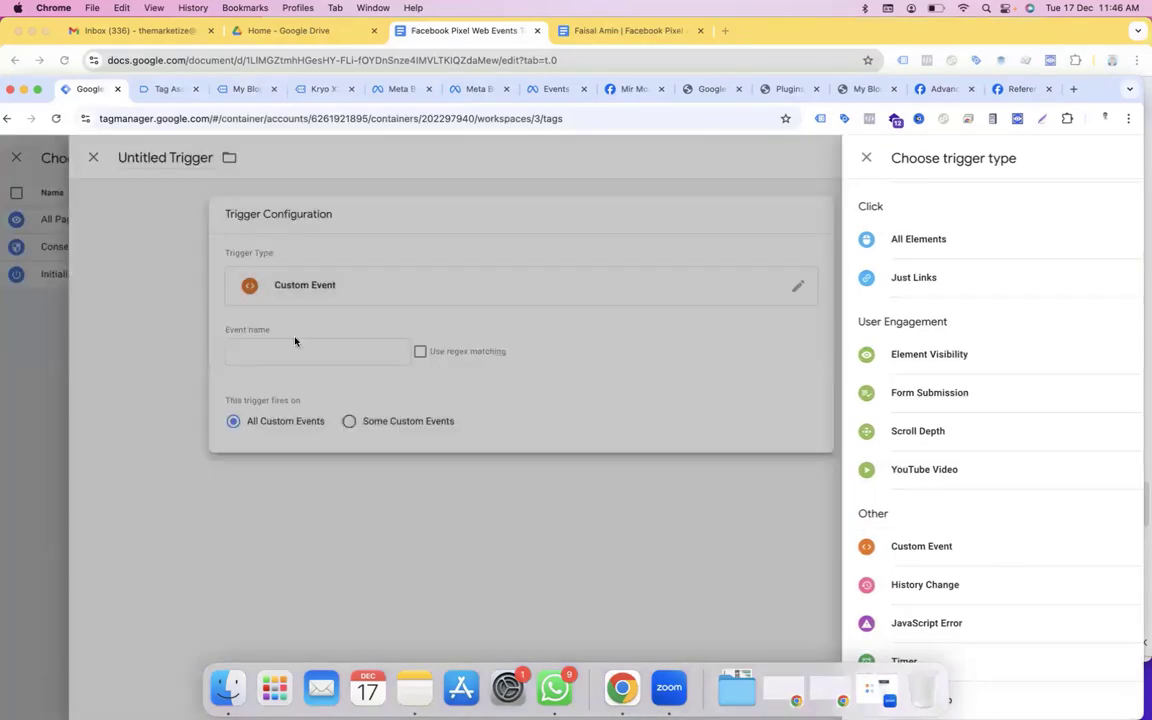
{"action": "left_click", "coordinate": [400, 352]}
{"action": "type", "text": "vue"}
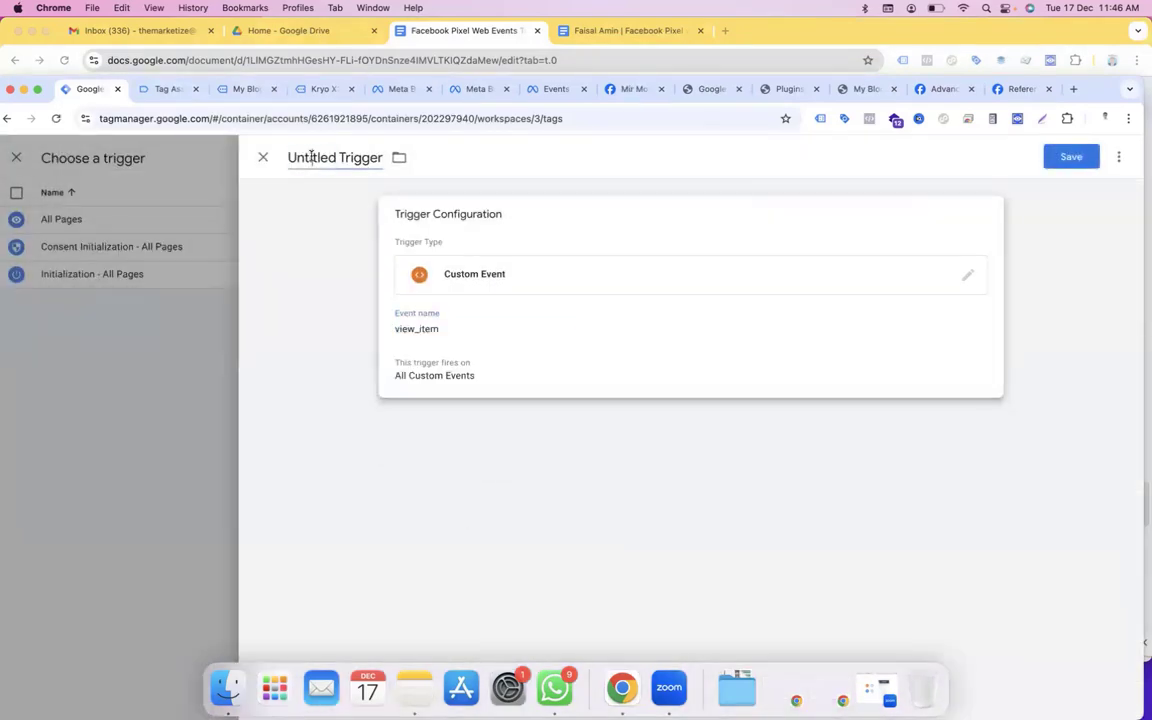
Step: Name the new trigger Event- view item and save it to the tag
{"action": "triple_click", "coordinate": [311, 157]}
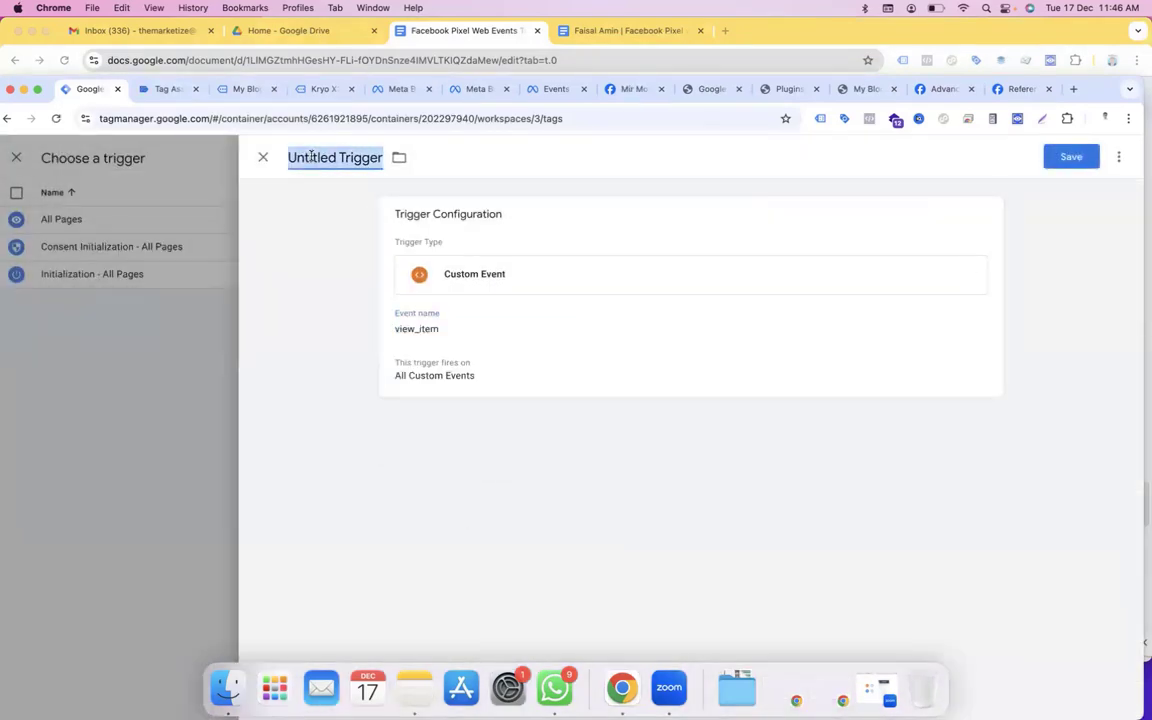
{"action": "type", "text": "Event"}
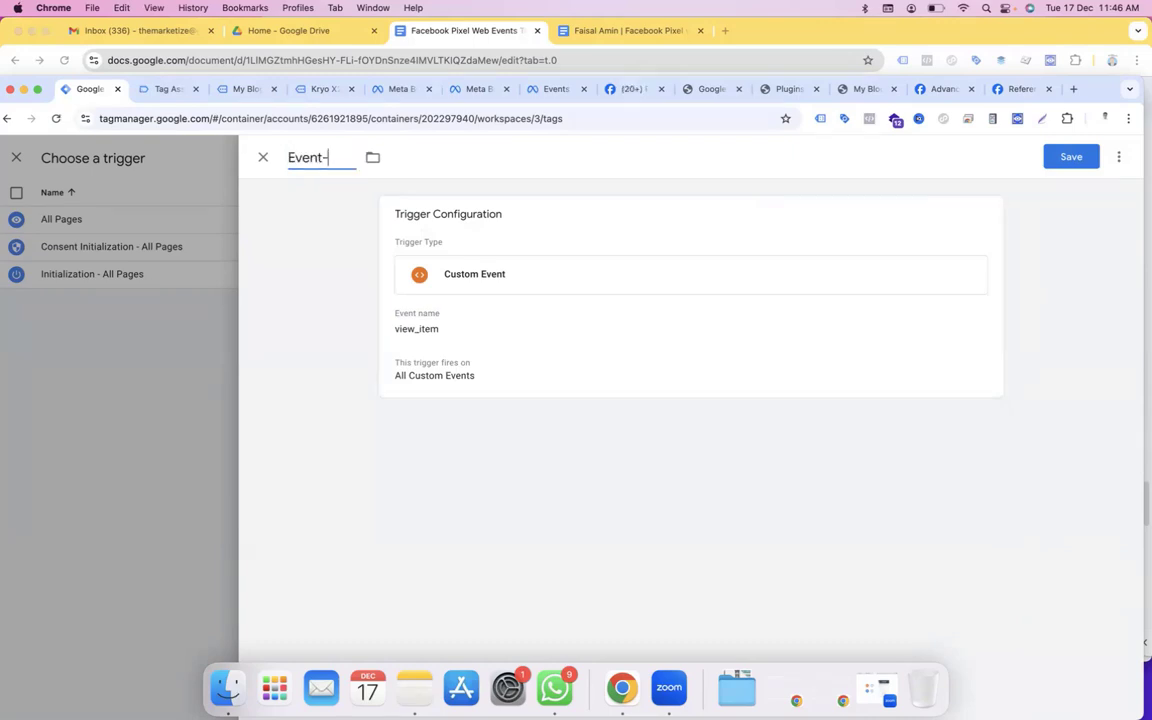
{"action": "type", "text": "- view item"}
{"action": "left_click", "coordinate": [1072, 156]}
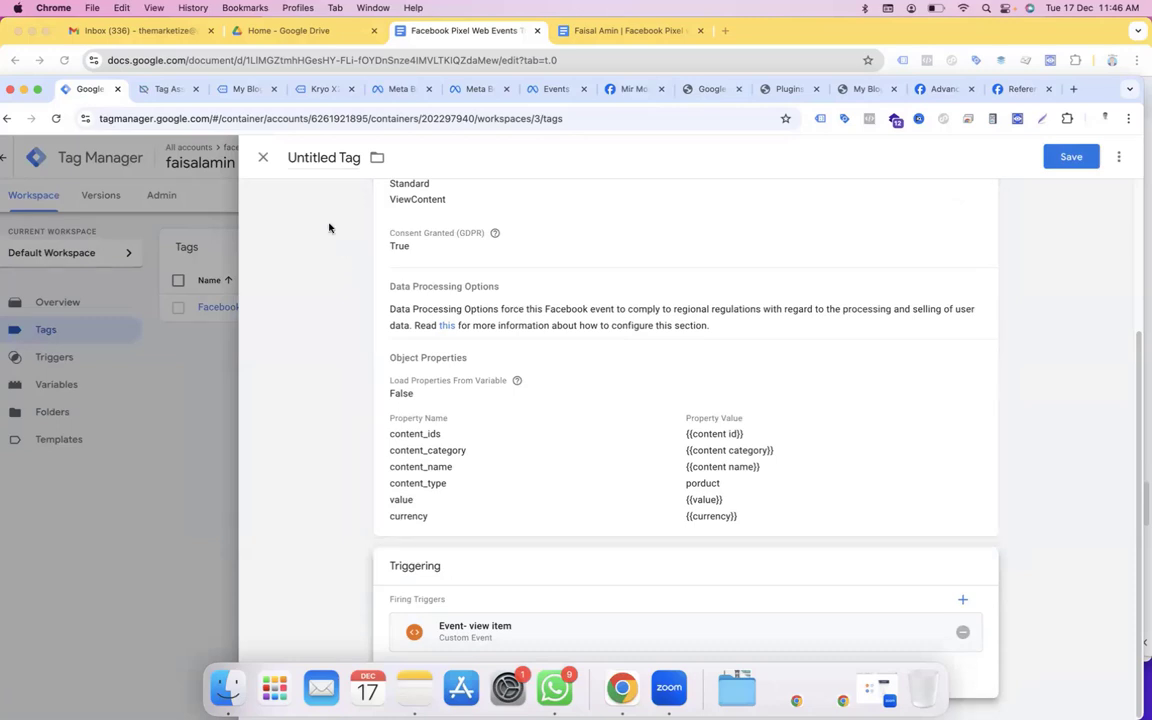
Step: Name the ViewContent tag Facebook view content and save it
{"action": "left_click", "coordinate": [330, 157]}
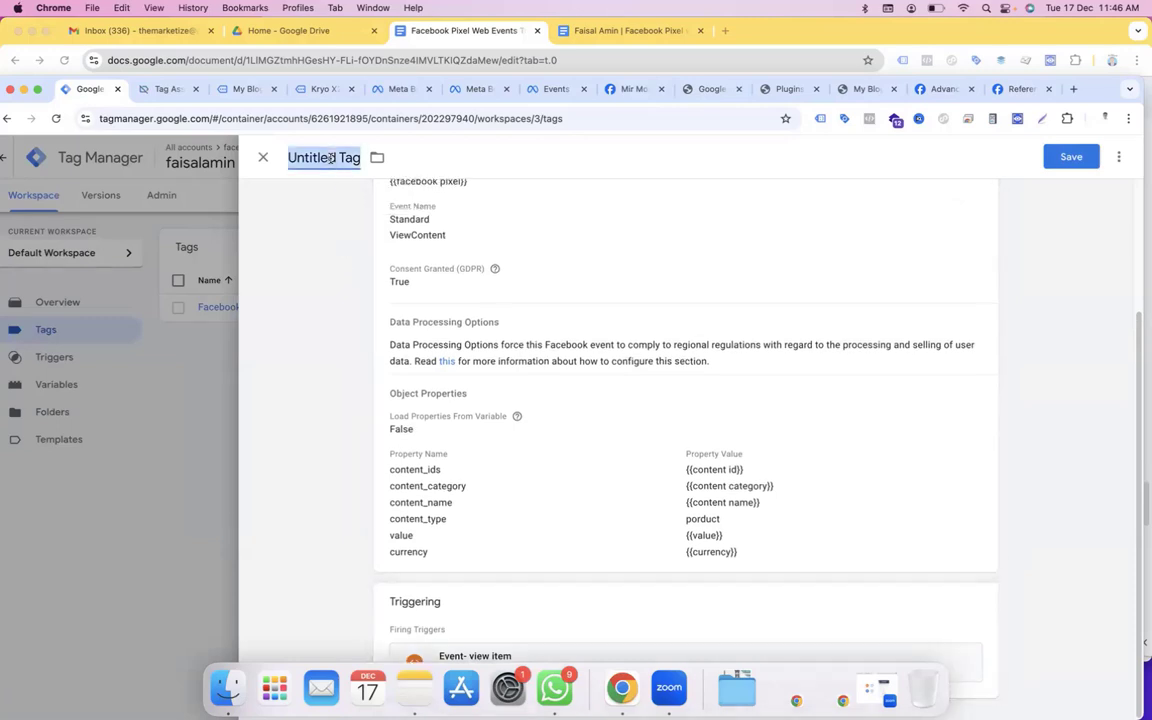
{"action": "type", "text": "Fac"}
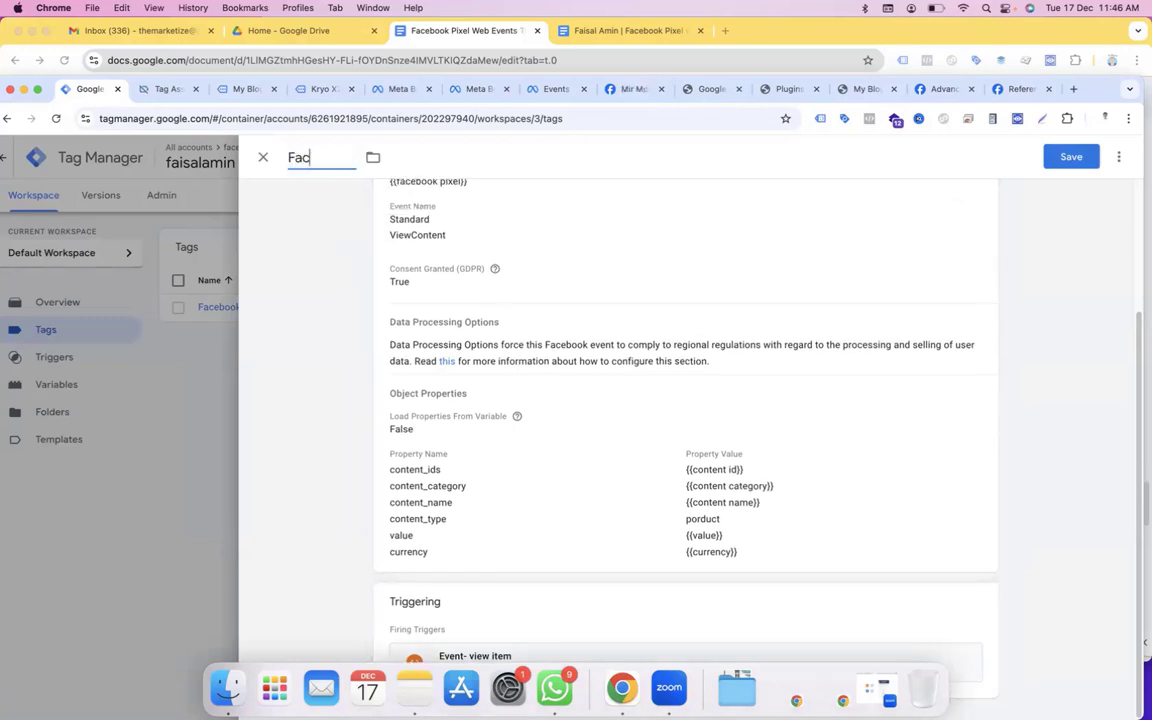
{"action": "type", "text": "ebook view content"}
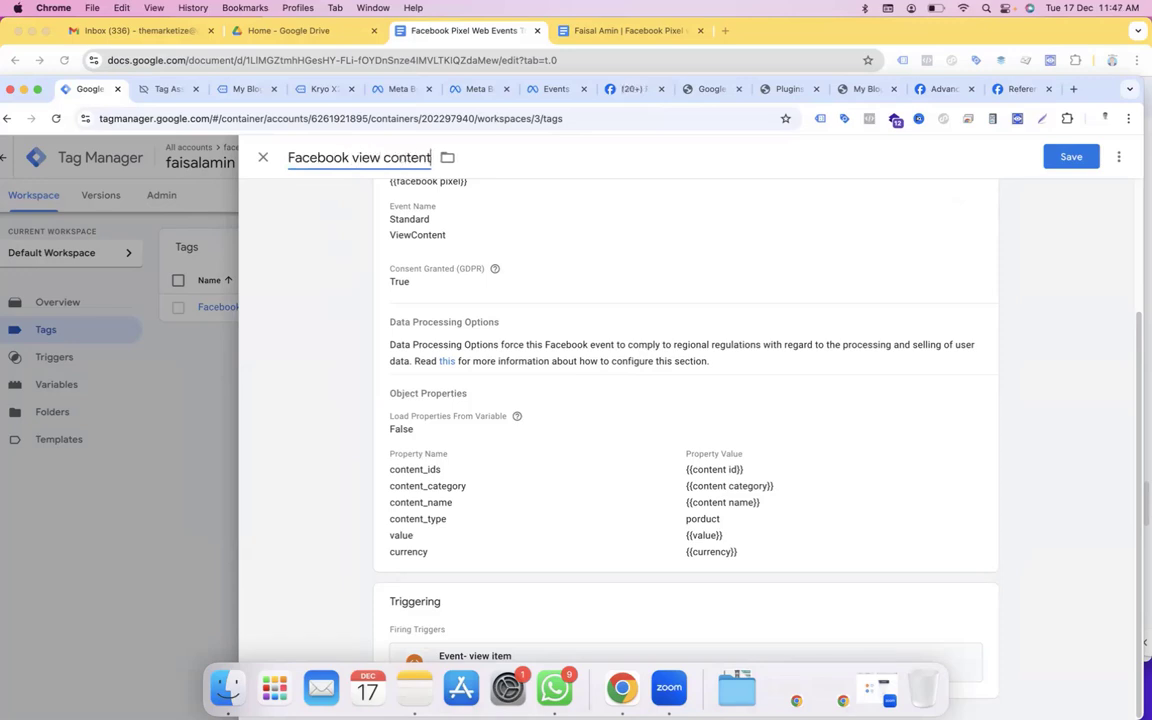
{"action": "left_click", "coordinate": [1078, 159]}
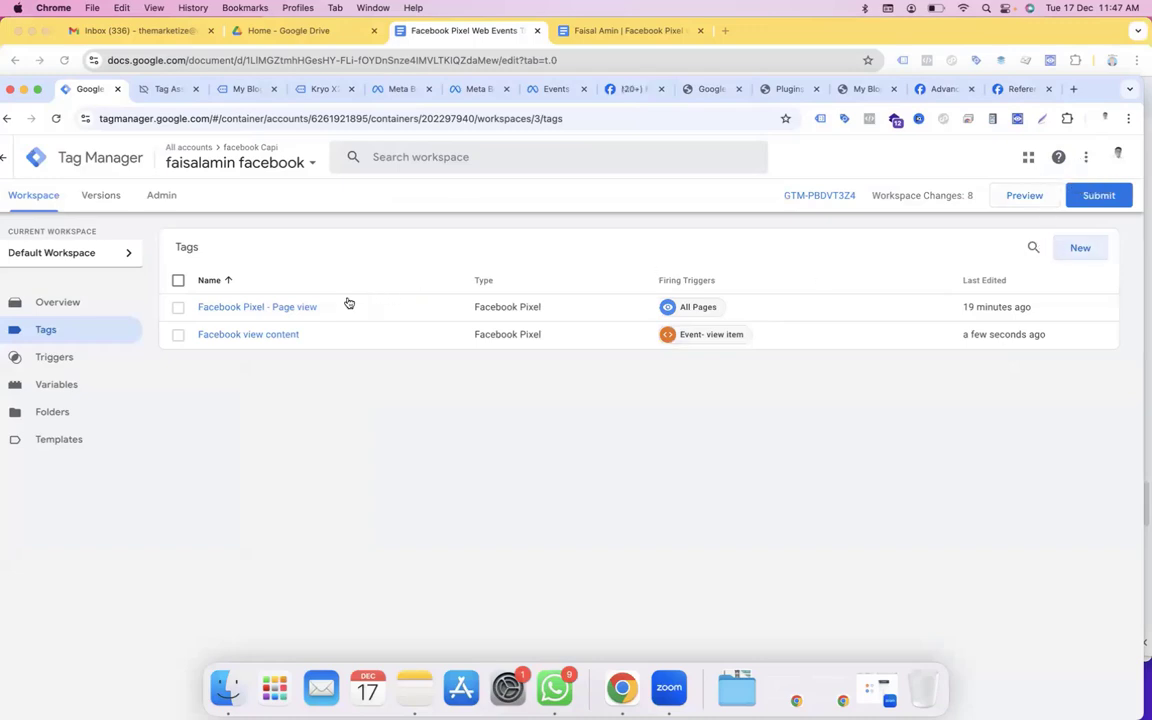
Step: Make a copy of the Facebook view content tag and rename the copy Facebook add to cart
{"action": "left_click", "coordinate": [270, 336]}
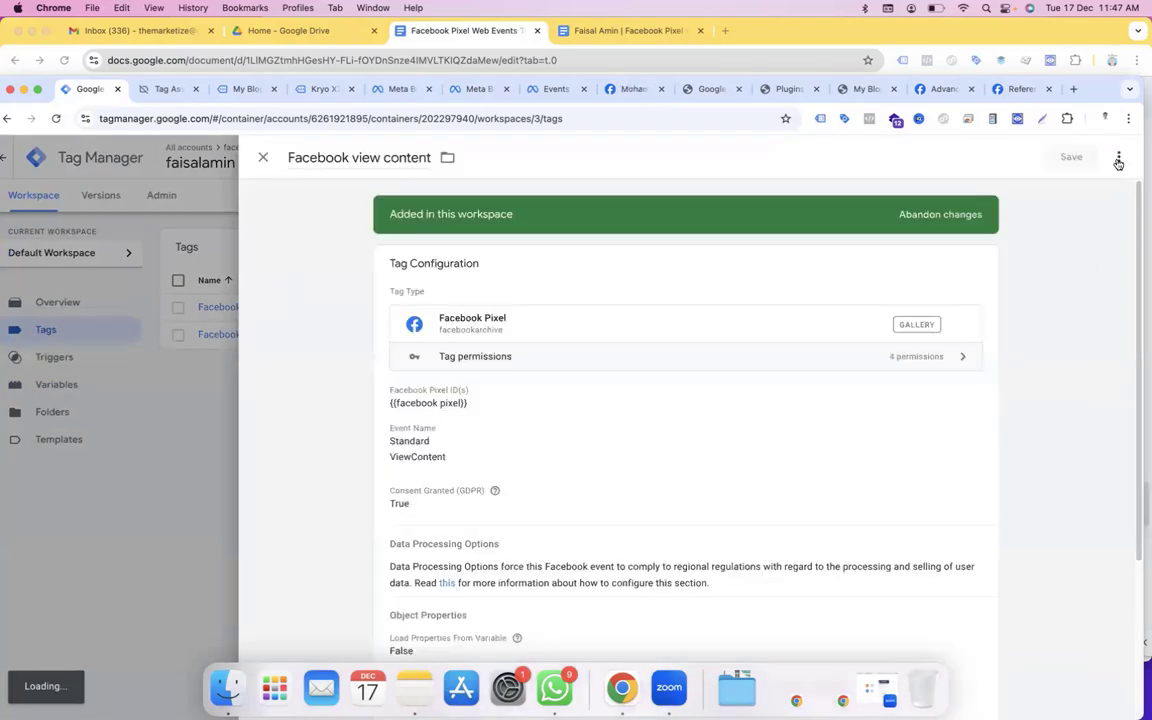
{"action": "left_click", "coordinate": [1118, 157]}
{"action": "left_click", "coordinate": [1090, 193]}
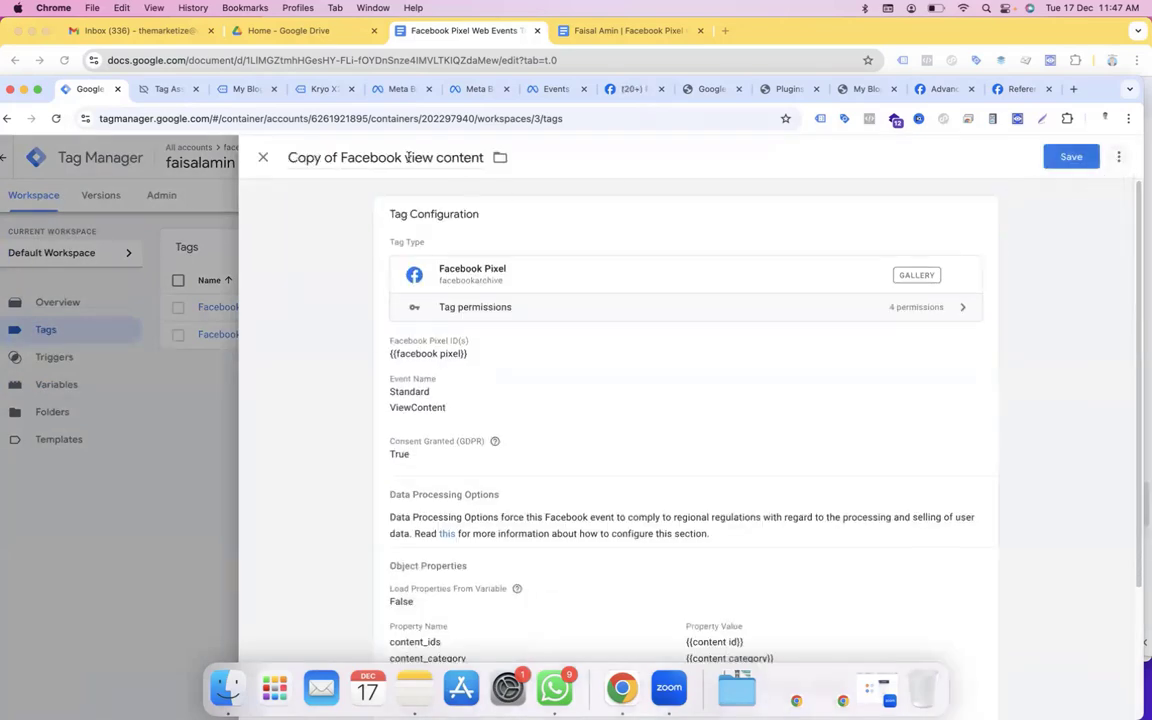
{"action": "left_click", "coordinate": [341, 156]}
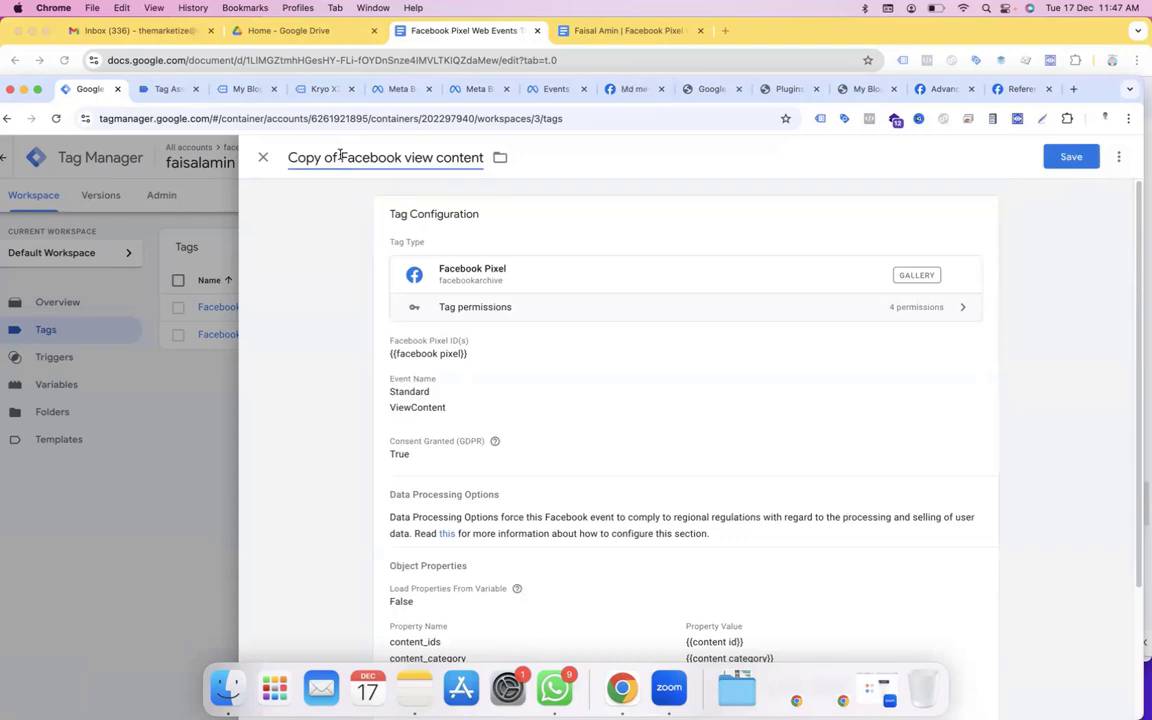
{"action": "key", "text": "BackSpace"}
{"action": "key", "text": "BackSpace"}
{"action": "key", "text": "BackSpace"}
{"action": "key", "text": "BackSpace"}
{"action": "key", "text": "BackSpace"}
{"action": "key", "text": "BackSpace"}
{"action": "key", "text": "BackSpace"}
{"action": "key", "text": "BackSpace"}
{"action": "left_click_drag", "start_coordinate": [352, 157], "coordinate": [430, 160]}
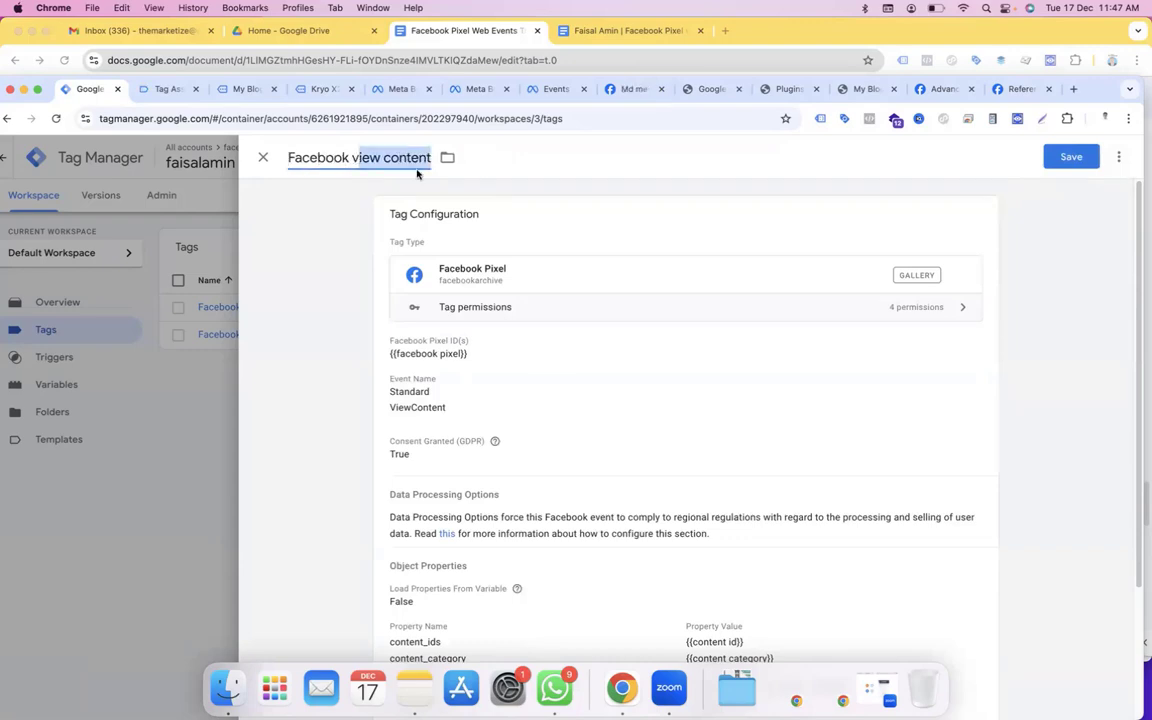
{"action": "key", "text": "BackSpace"}
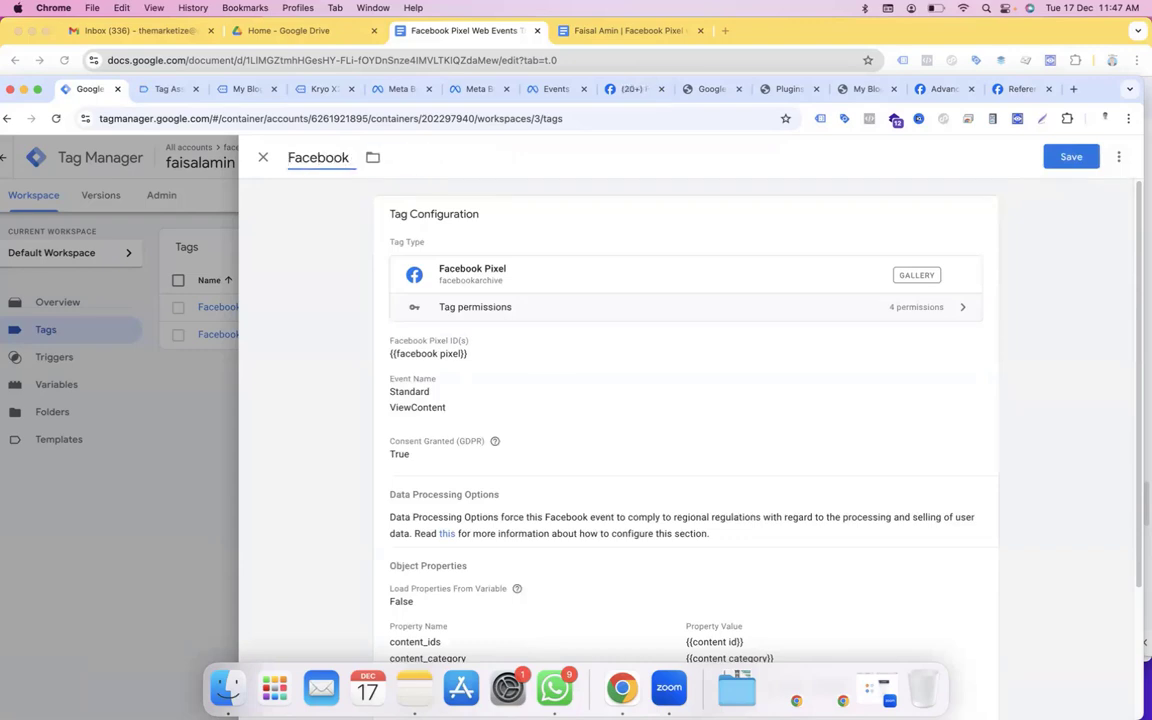
{"action": "type", "text": "add to cart"}
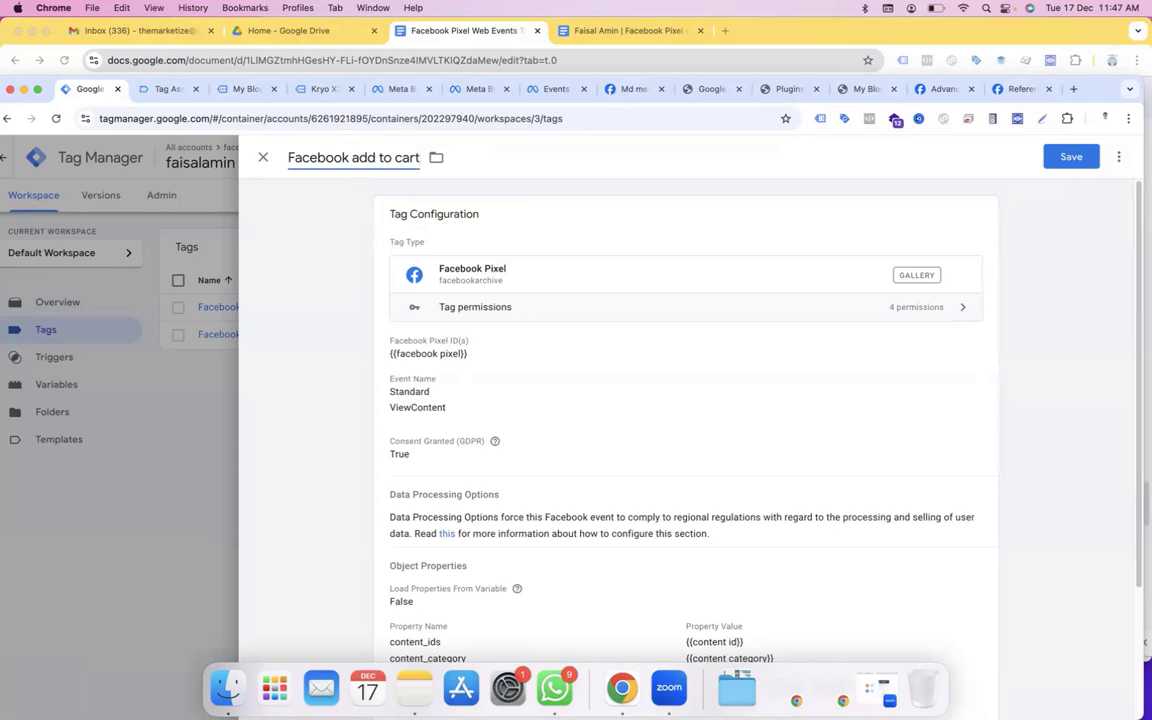
Step: Change the Facebook add to cart tag's standard event to AddToCart
{"action": "left_click", "coordinate": [435, 406]}
{"action": "left_click", "coordinate": [470, 484]}
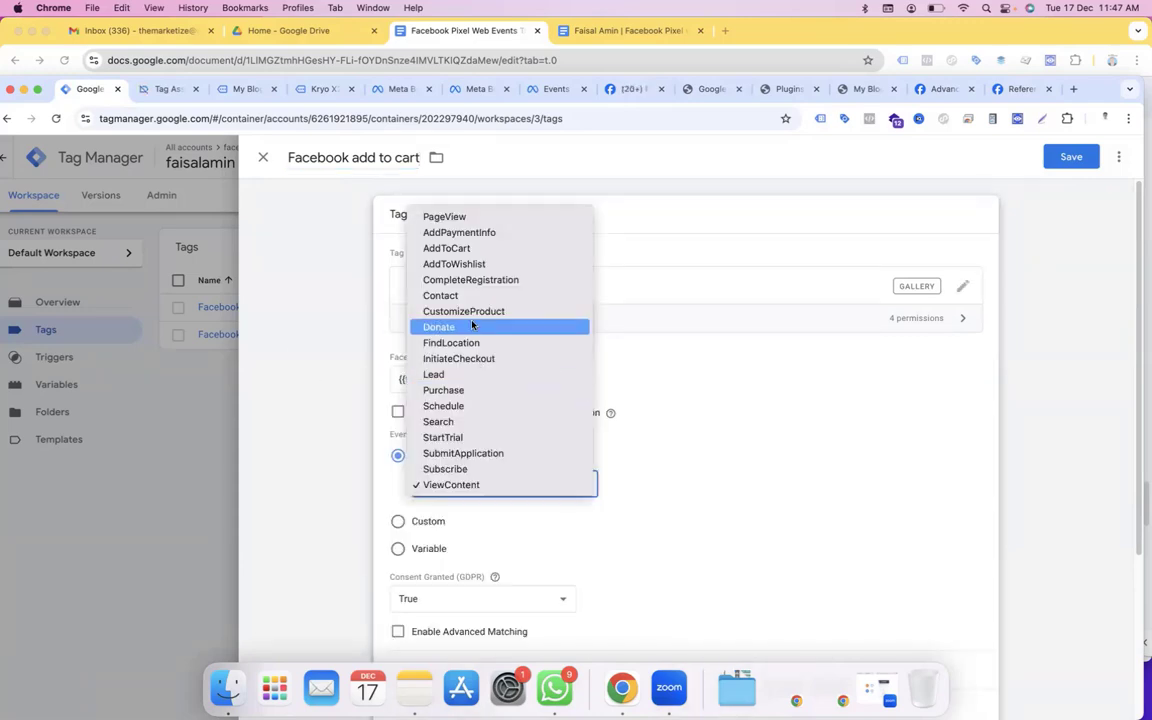
{"action": "left_click", "coordinate": [449, 249]}
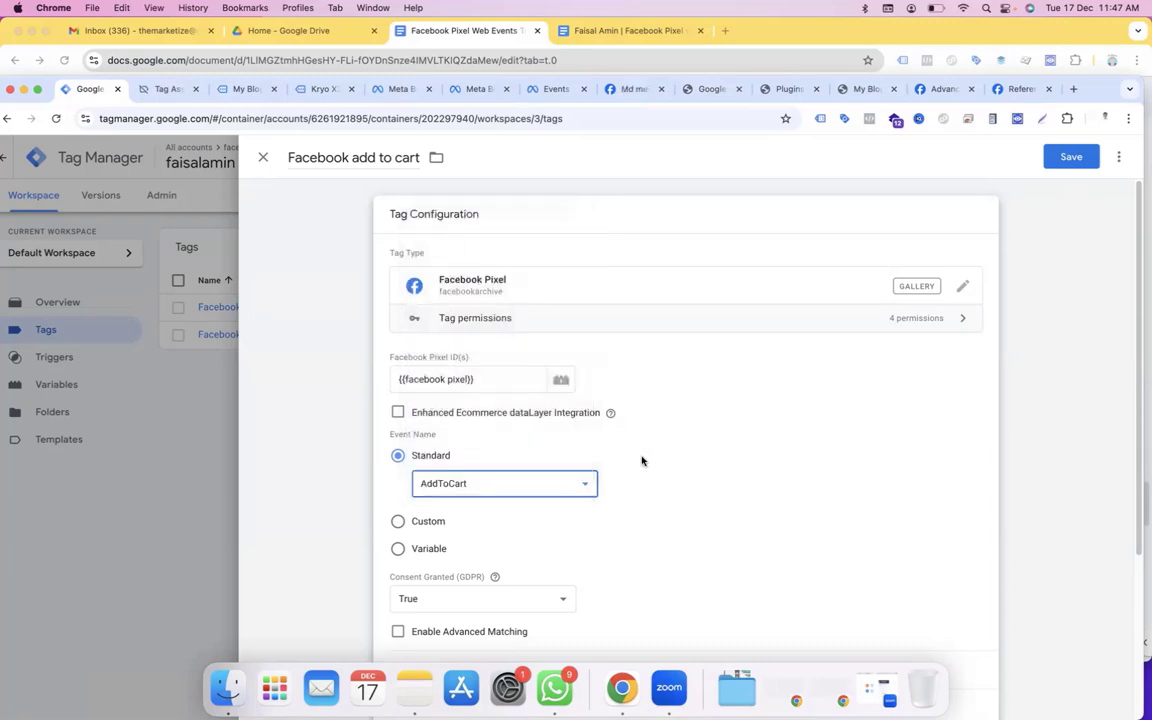
Step: Replace the tag's view item trigger with a new Custom Event trigger that uses the event name add_to_cart
{"action": "scroll", "coordinate": [1111, 468], "scroll_direction": "down", "scroll_amount": 5}
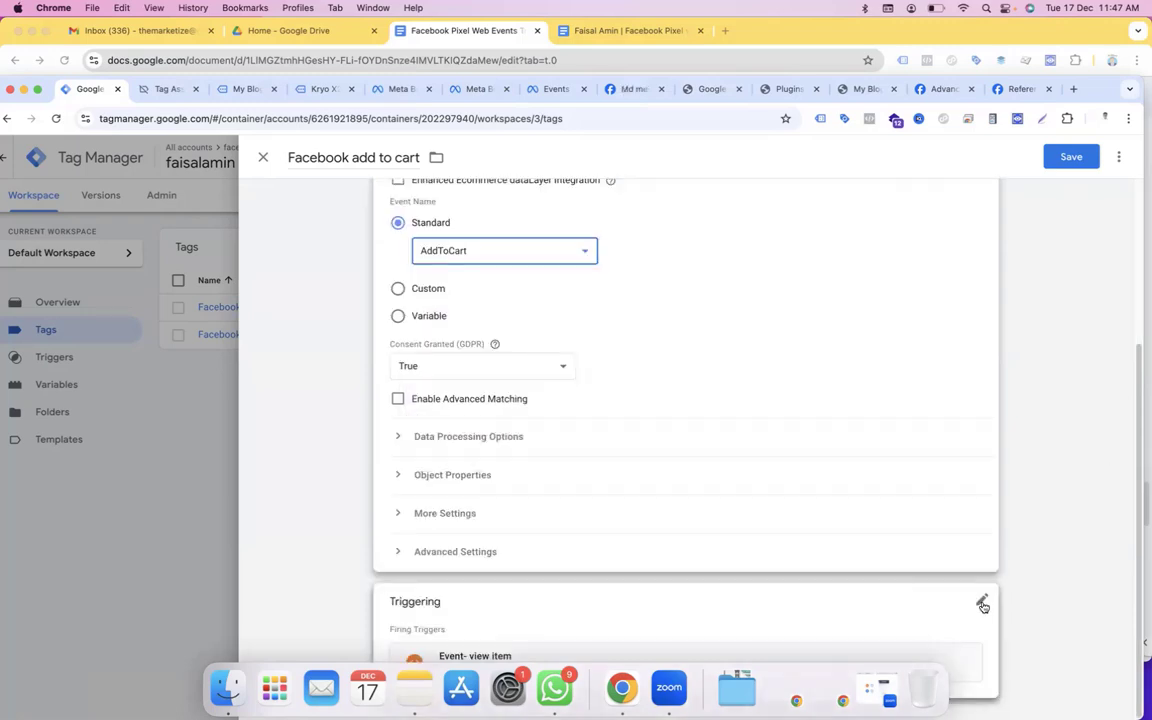
{"action": "left_click", "coordinate": [982, 605]}
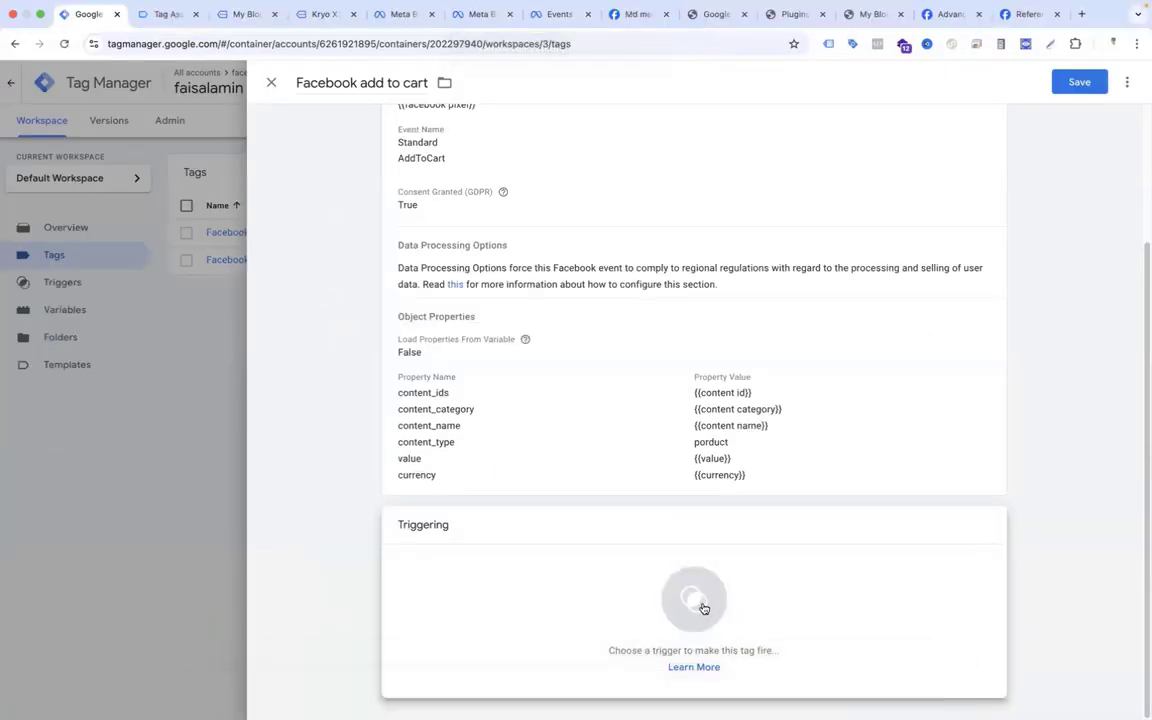
{"action": "left_click", "coordinate": [700, 602]}
{"action": "left_click", "coordinate": [1121, 82]}
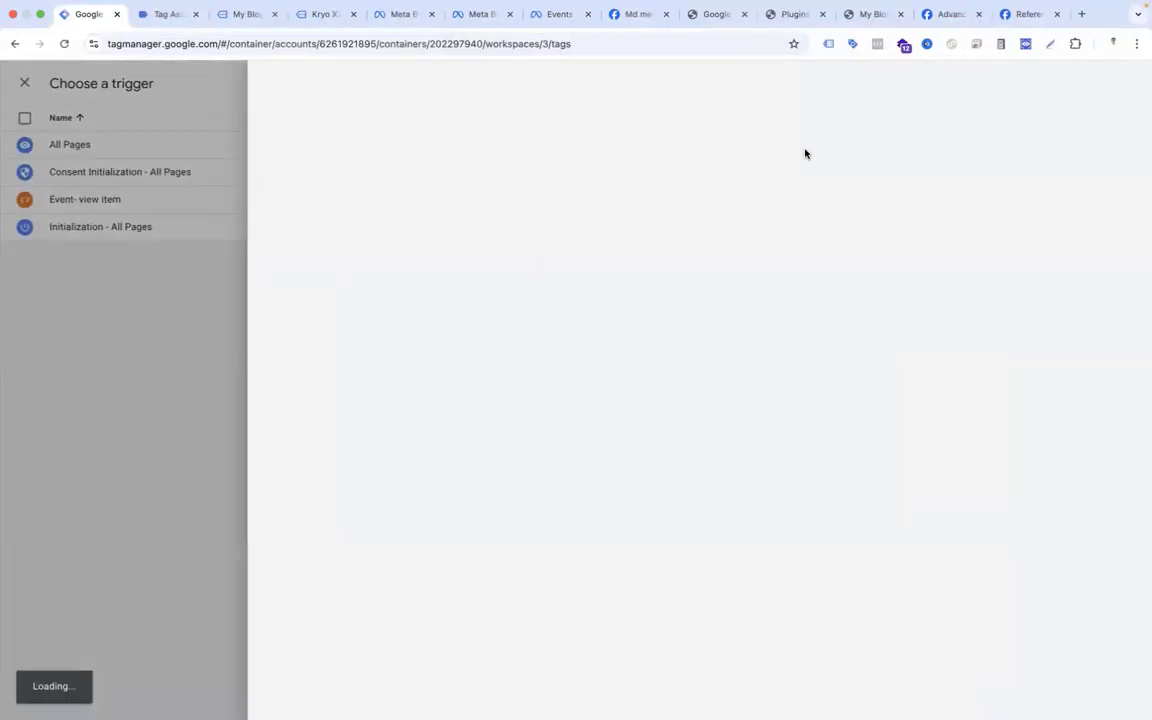
{"action": "left_click", "coordinate": [697, 203]}
{"action": "scroll", "coordinate": [960, 544], "scroll_direction": "down", "scroll_amount": 3}
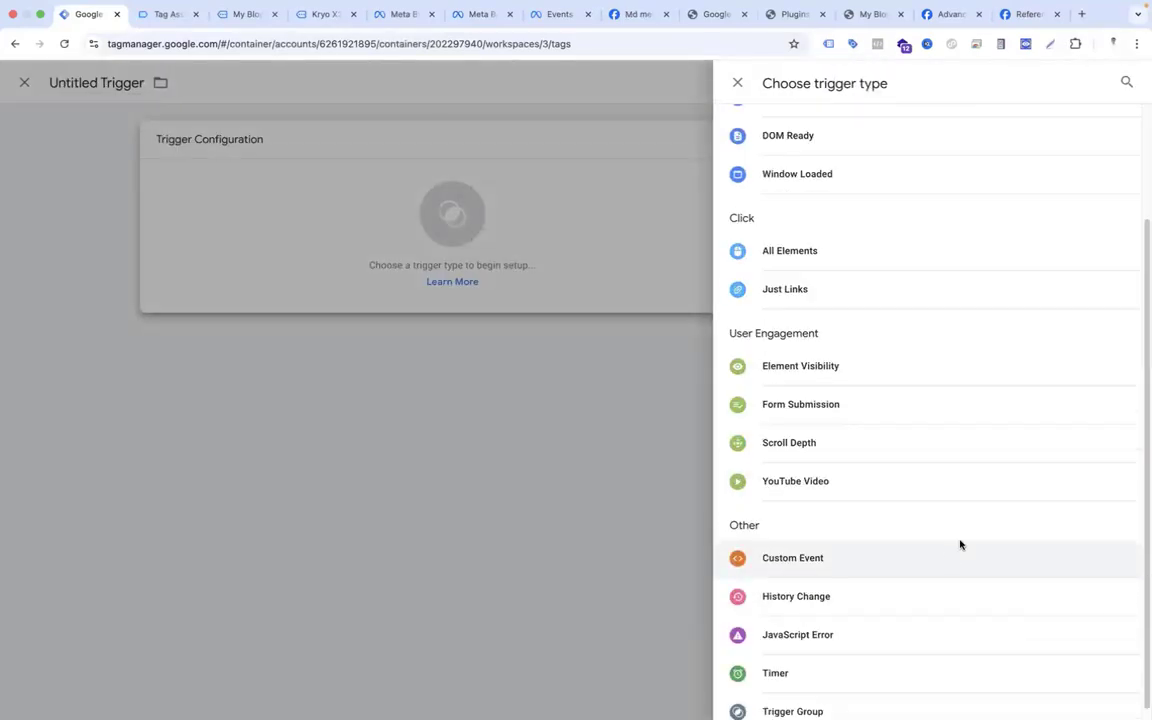
{"action": "left_click", "coordinate": [949, 557]}
{"action": "type", "text": "add_to_cart"}
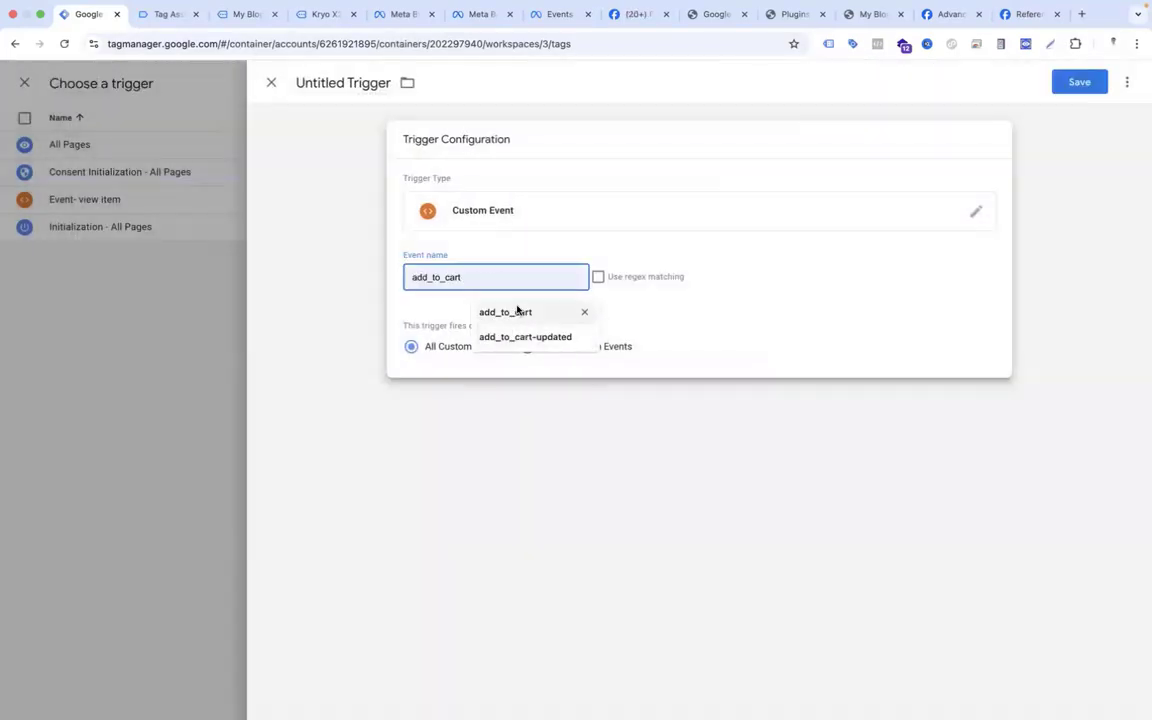
{"action": "left_click", "coordinate": [517, 311]}
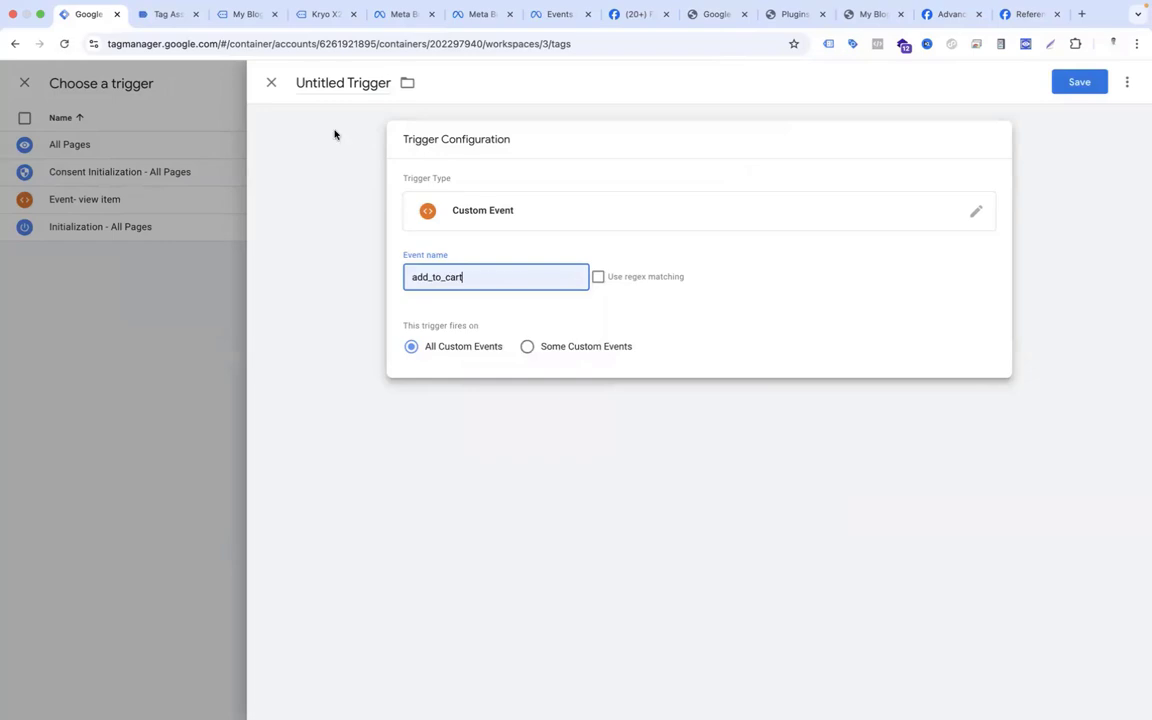
Step: Name the new trigger Event - add to cart and save both it and the Facebook add to cart tag
{"action": "left_click", "coordinate": [334, 82]}
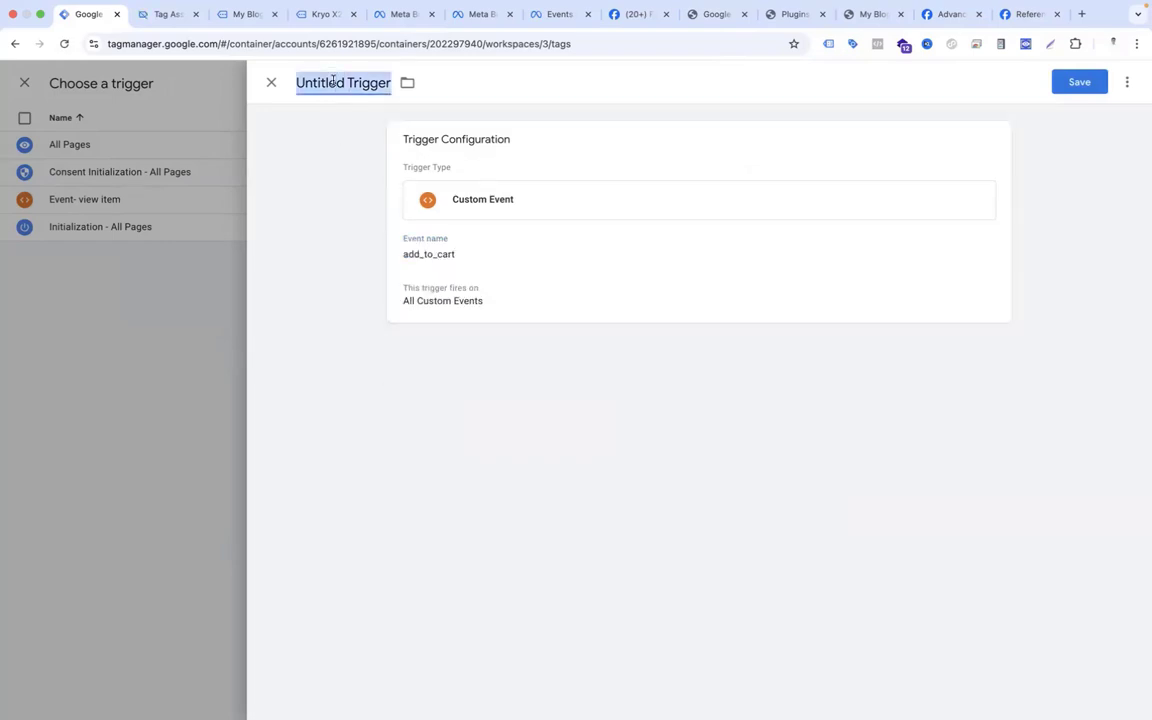
{"action": "type", "text": "Event - add to car"}
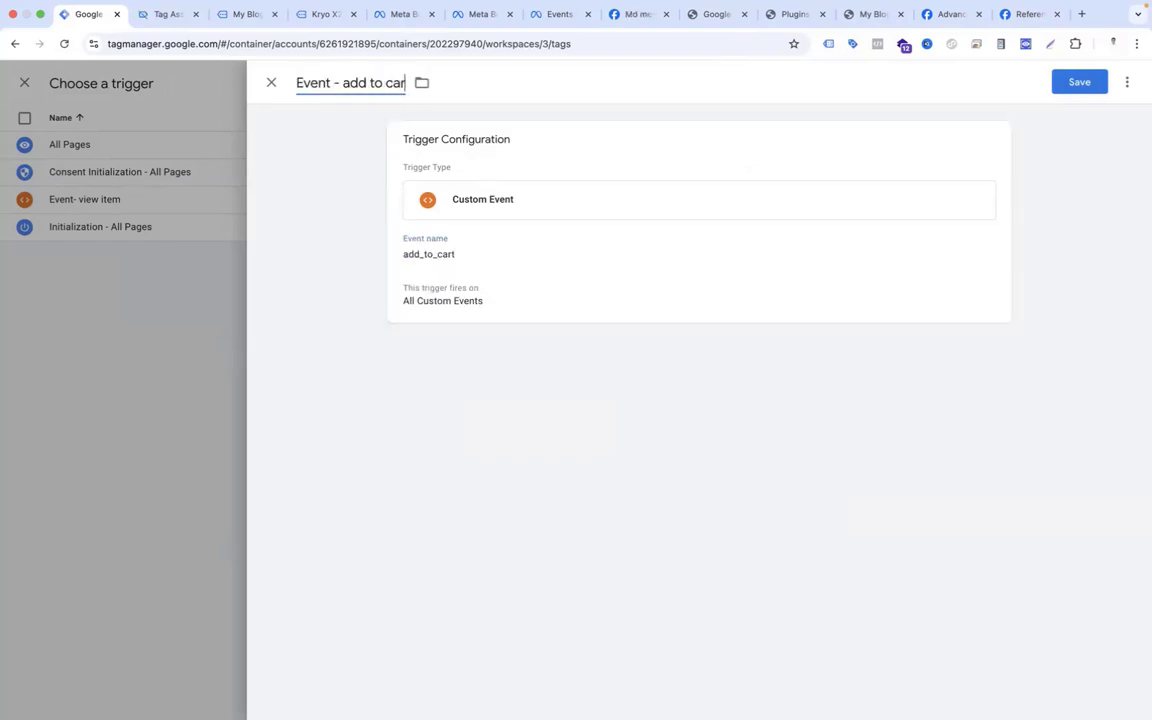
{"action": "type", "text": "t"}
{"action": "left_click", "coordinate": [1077, 83]}
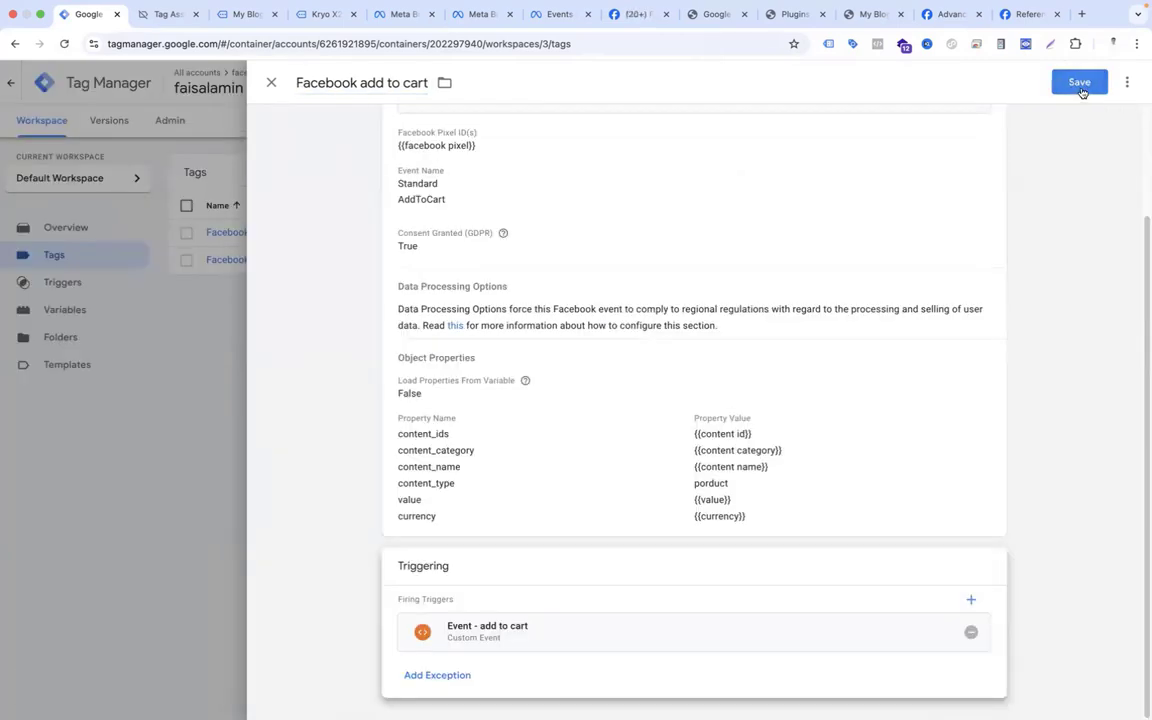
{"action": "left_click", "coordinate": [1080, 86]}
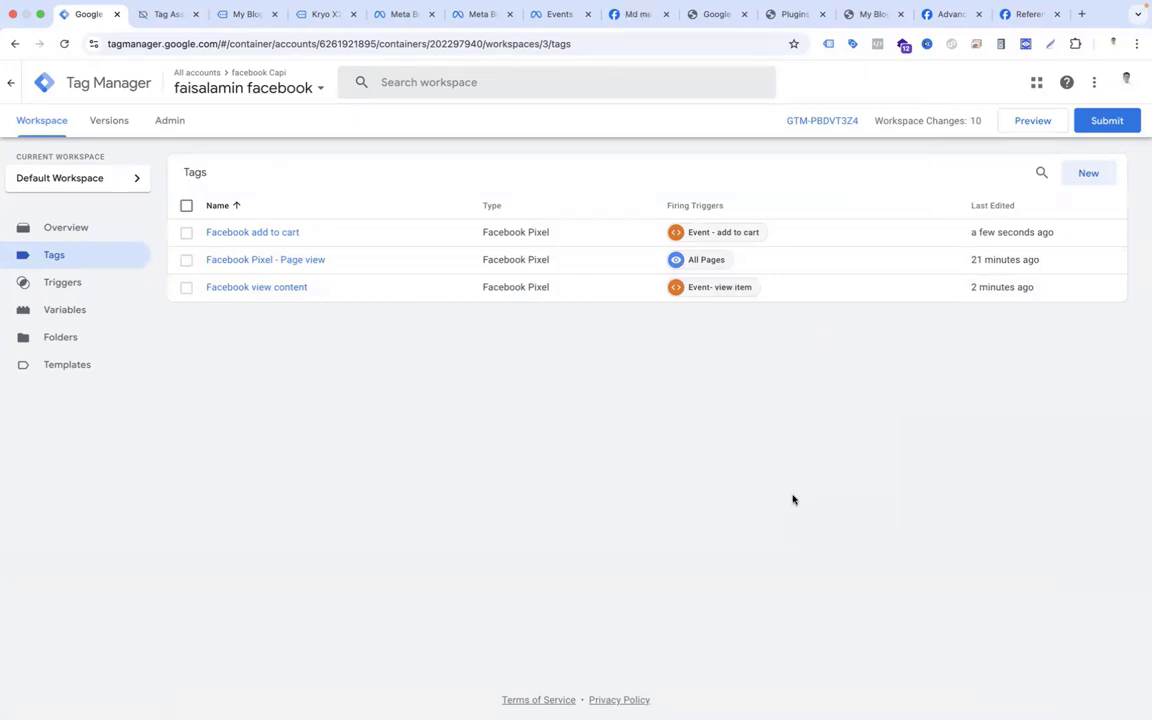
Step: Make a copy of the Facebook add to cart tag and rename the copy Facebook begin checkout
{"action": "left_click", "coordinate": [289, 235]}
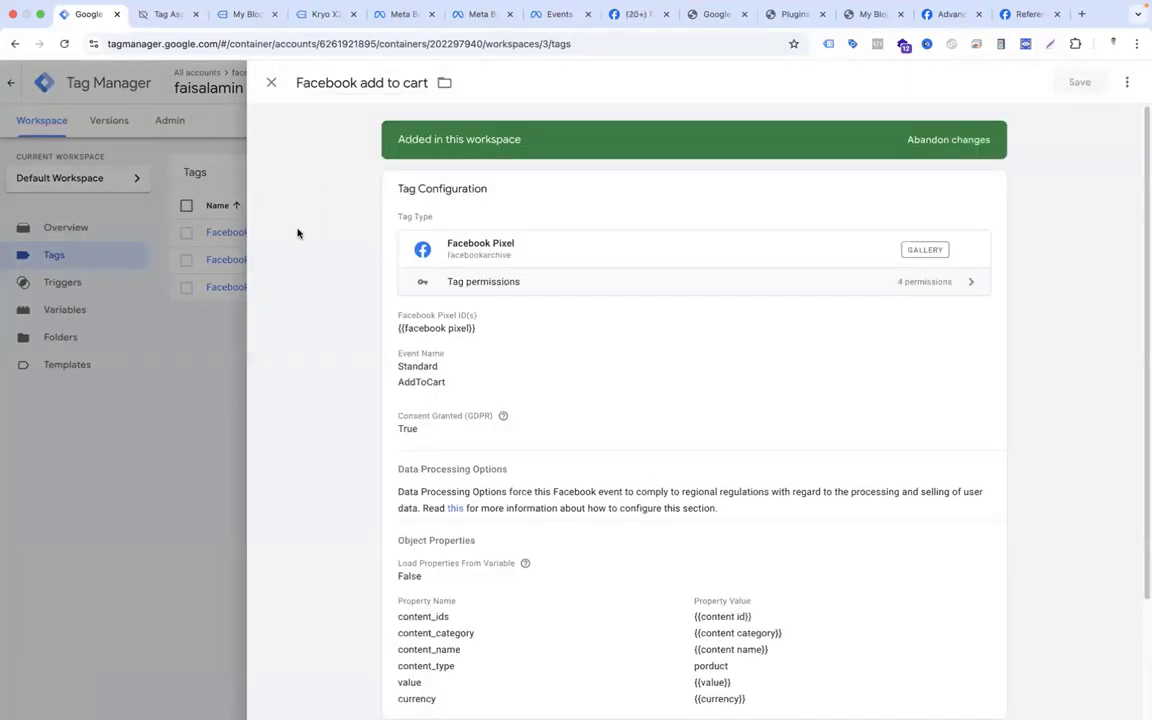
{"action": "left_click", "coordinate": [1127, 83]}
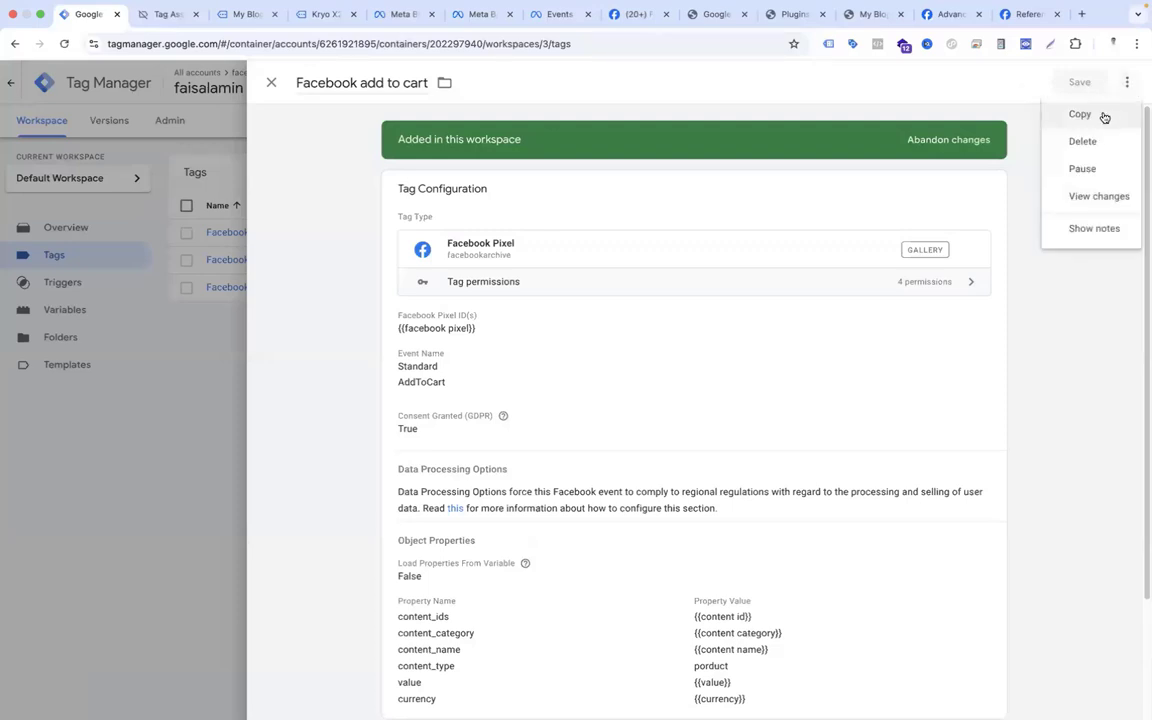
{"action": "left_click", "coordinate": [1104, 117]}
{"action": "triple_click", "coordinate": [368, 82]}
{"action": "type", "text": "Facebook begi"}
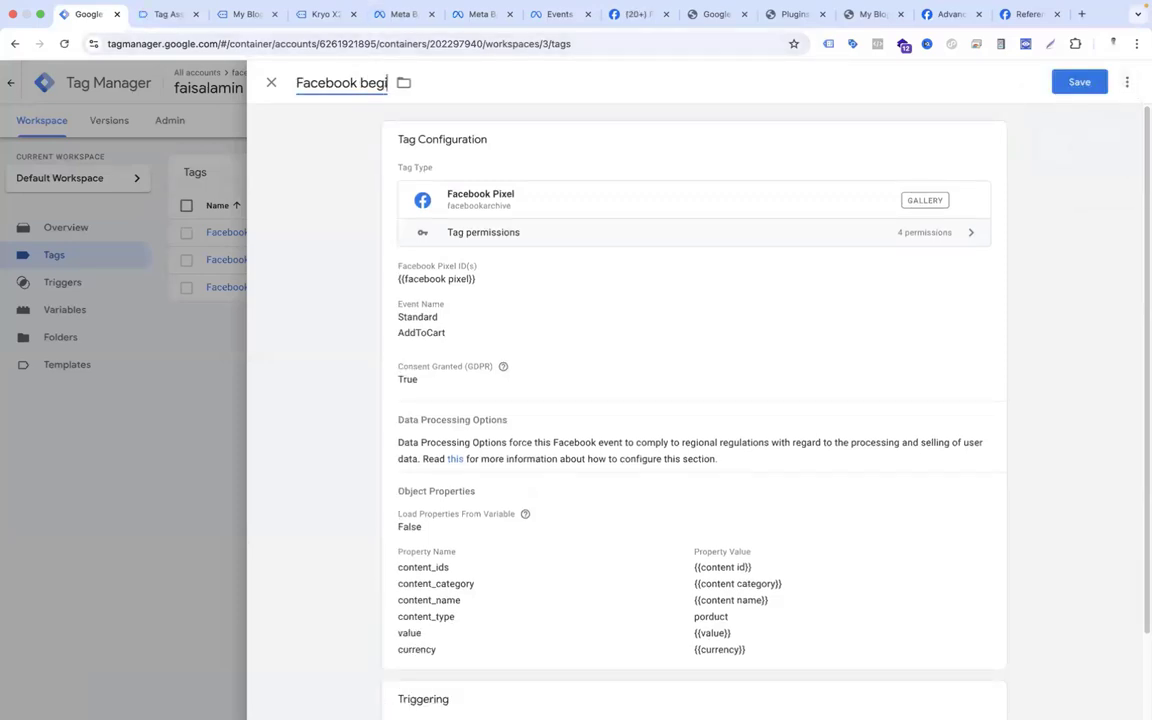
{"action": "type", "text": "n checkout"}
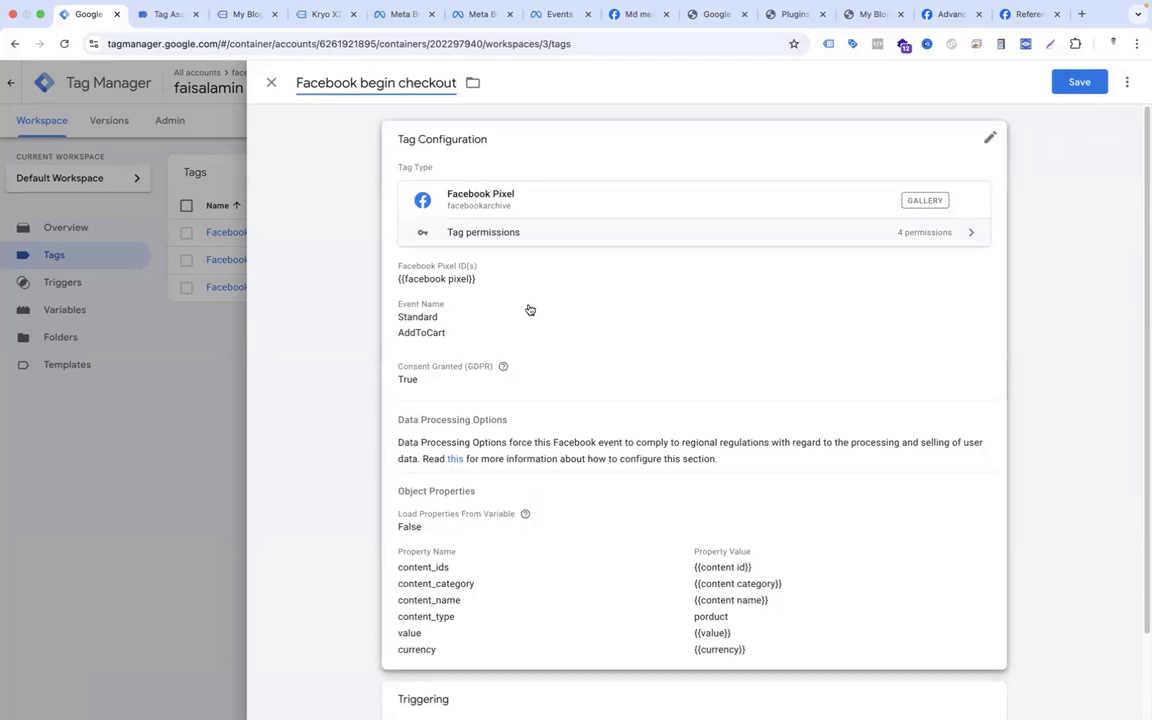
Step: Change the Facebook begin checkout tag's standard event to InitiateCheckout
{"action": "left_click", "coordinate": [527, 309]}
{"action": "left_click", "coordinate": [496, 412]}
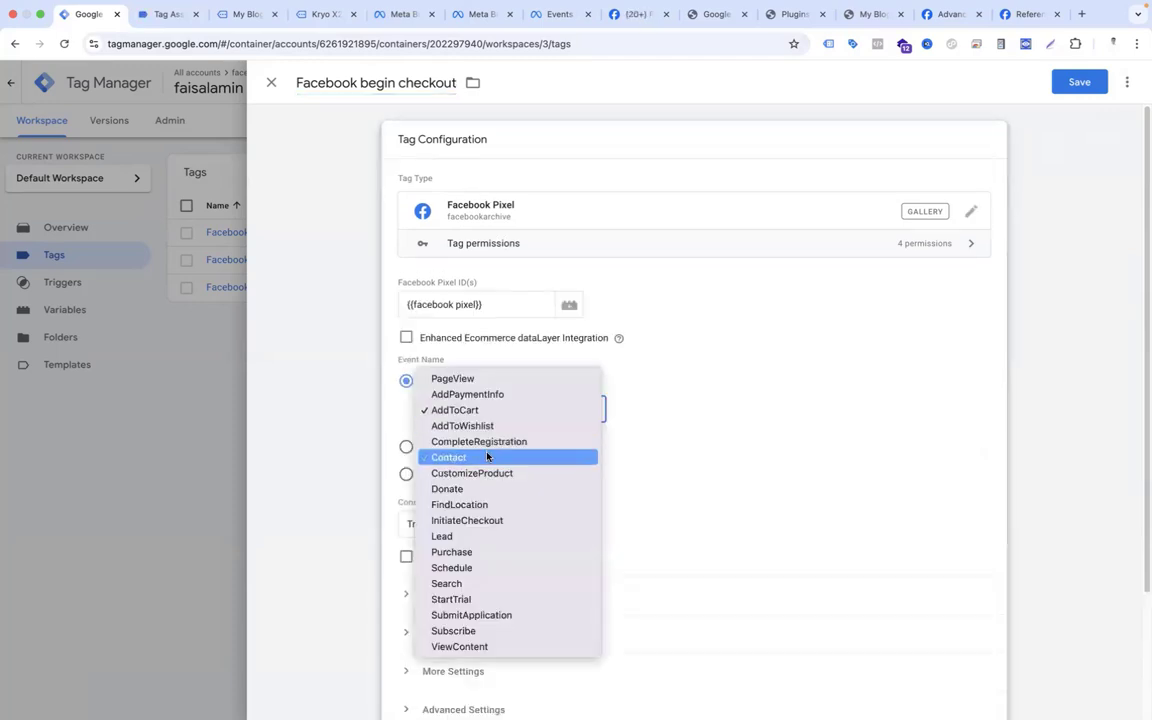
{"action": "left_click", "coordinate": [491, 527]}
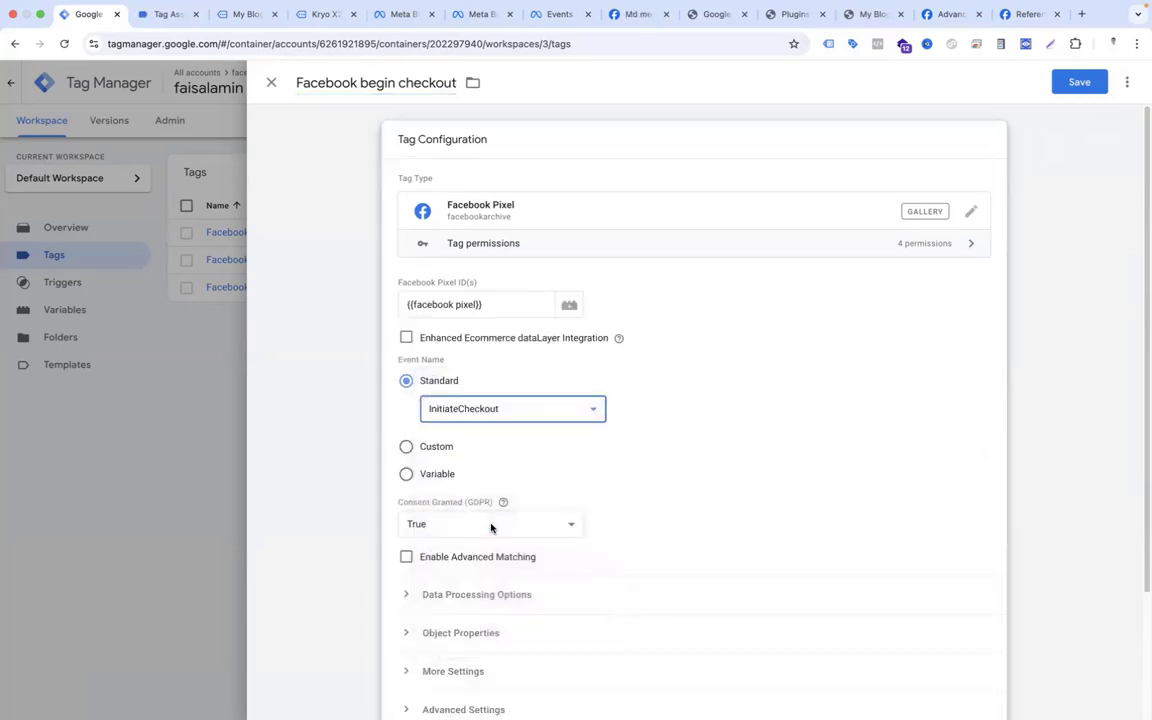
Step: Expand the tag's Object Properties and add a property named num_items
{"action": "left_click", "coordinate": [414, 631]}
{"action": "scroll", "coordinate": [1143, 298], "scroll_direction": "down", "scroll_amount": 4}
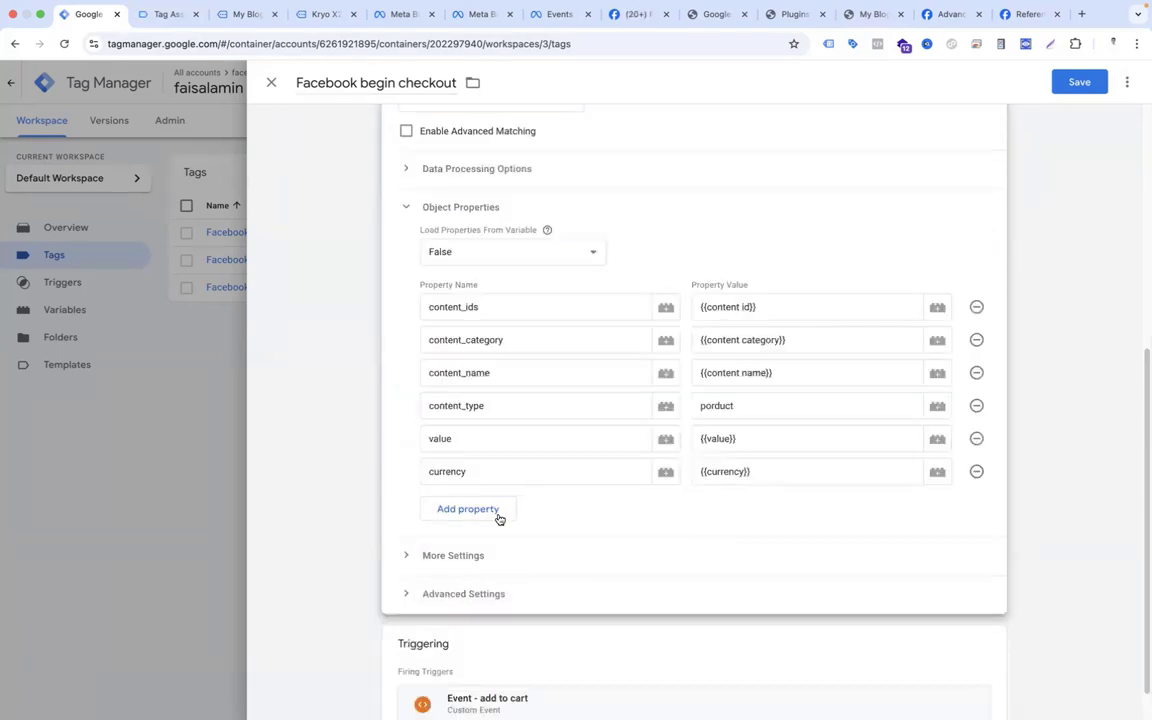
{"action": "left_click", "coordinate": [496, 517]}
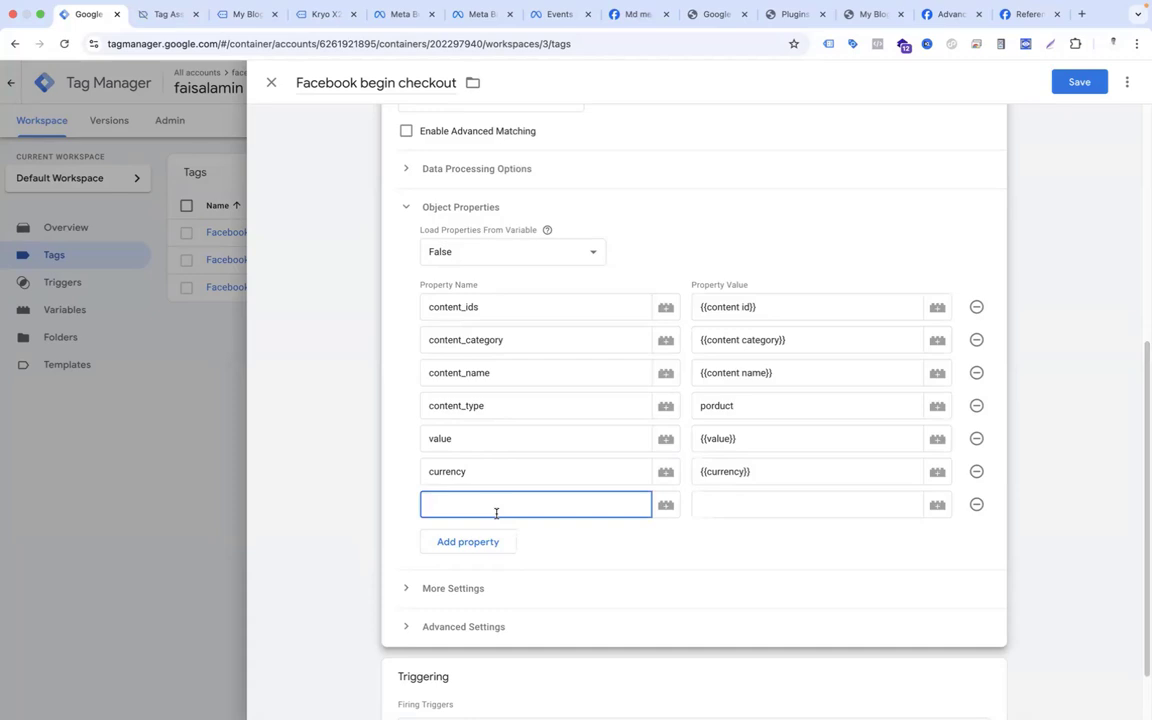
{"action": "type", "text": "num_items"}
Step: Create a Custom JavaScript variable for the num_items value with a function that sums currentValue.quantity over {{Items Array}}
{"action": "left_click", "coordinate": [933, 510]}
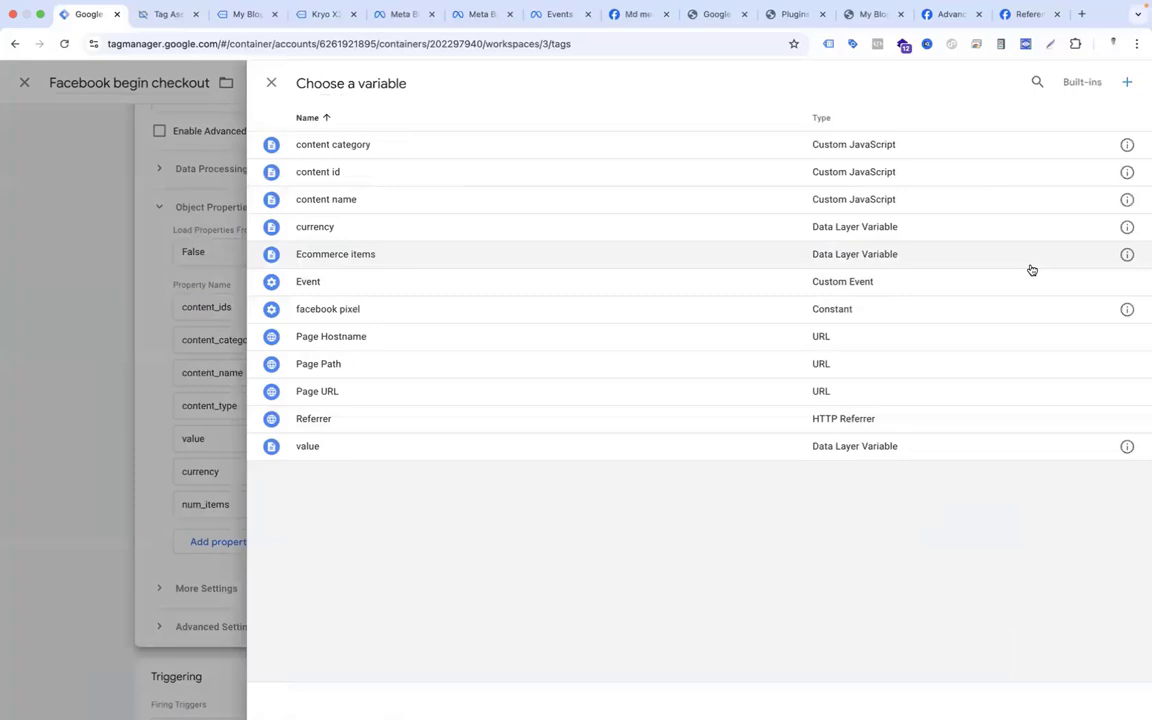
{"action": "left_click", "coordinate": [1126, 83]}
{"action": "left_click", "coordinate": [692, 239]}
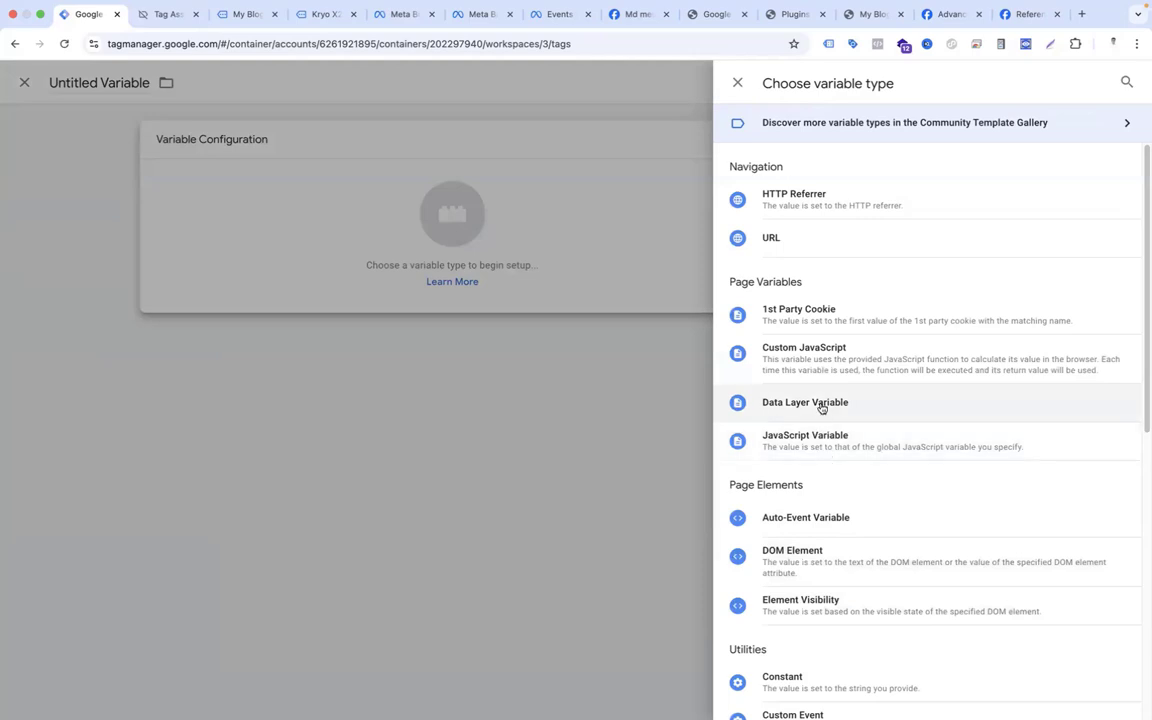
{"action": "left_click", "coordinate": [820, 373]}
{"action": "left_click", "coordinate": [649, 448]}
{"action": "type", "text": "function(){  var items = {{Items Array}}; //Items Array  return items.reduce(function(accumulator, currentValue){   return accumulator + currentValue.quantity; },0);  }"}
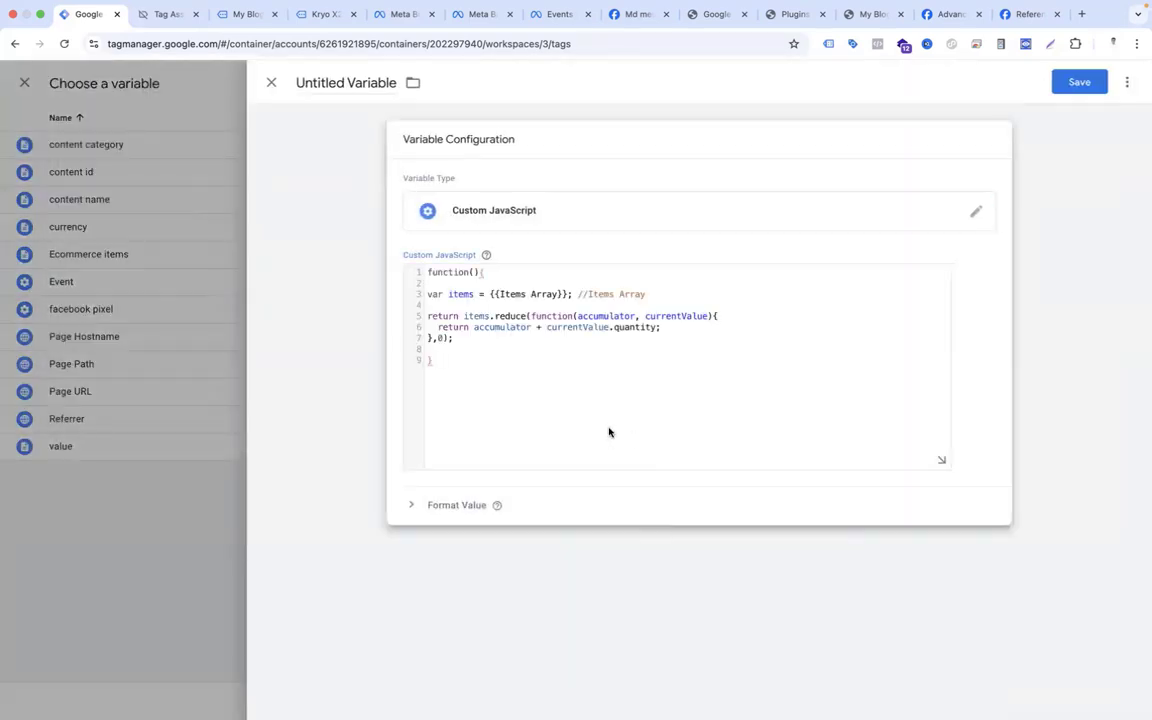
Step: Replace {{Items Array}} in the script's items declaration with the {{Ecommerce items}} variable
{"action": "left_click", "coordinate": [569, 296]}
{"action": "key", "text": "BackSpace"}
{"action": "key", "text": "BackSpace"}
{"action": "key", "text": "BackSpace"}
{"action": "key", "text": "BackSpace"}
{"action": "key", "text": "BackSpace"}
{"action": "key", "text": "BackSpace"}
{"action": "key", "text": "BackSpace"}
{"action": "key", "text": "BackSpace"}
{"action": "key", "text": "BackSpace"}
{"action": "key", "text": "BackSpace"}
{"action": "key", "text": "BackSpace"}
{"action": "key", "text": "BackSpace"}
{"action": "key", "text": "BackSpace"}
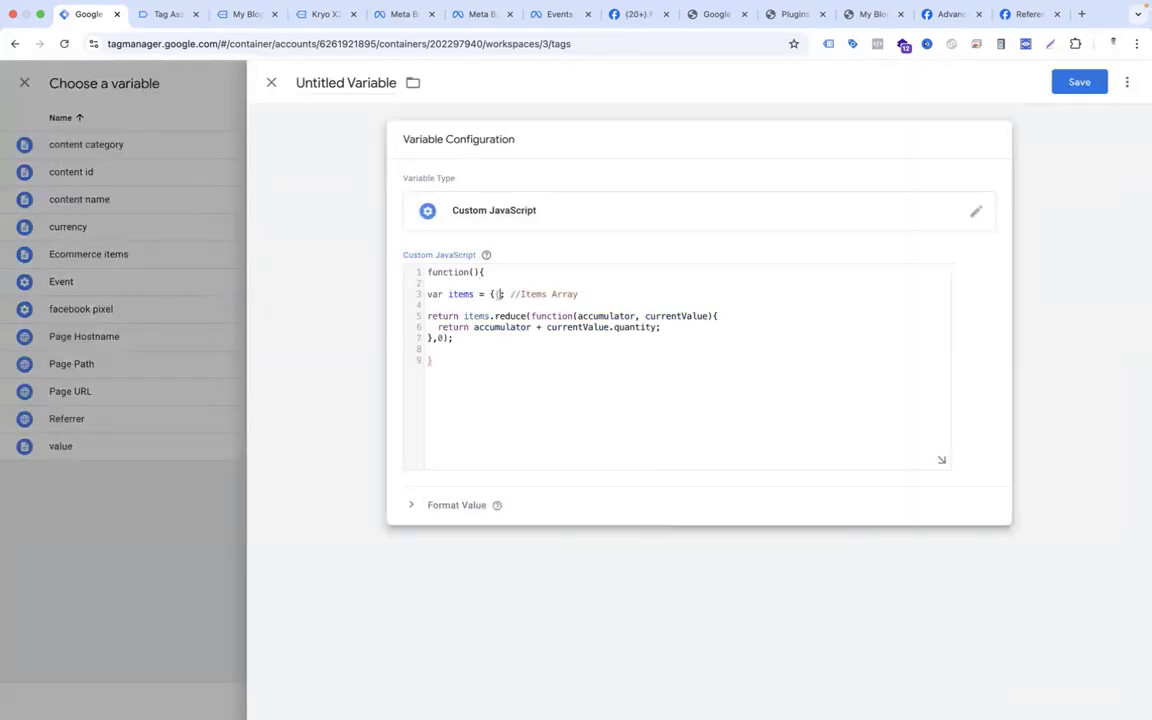
{"action": "type", "text": "e"}
{"action": "key", "text": "BackSpace"}
{"action": "key", "text": "BackSpace"}
{"action": "key", "text": "BackSpace"}
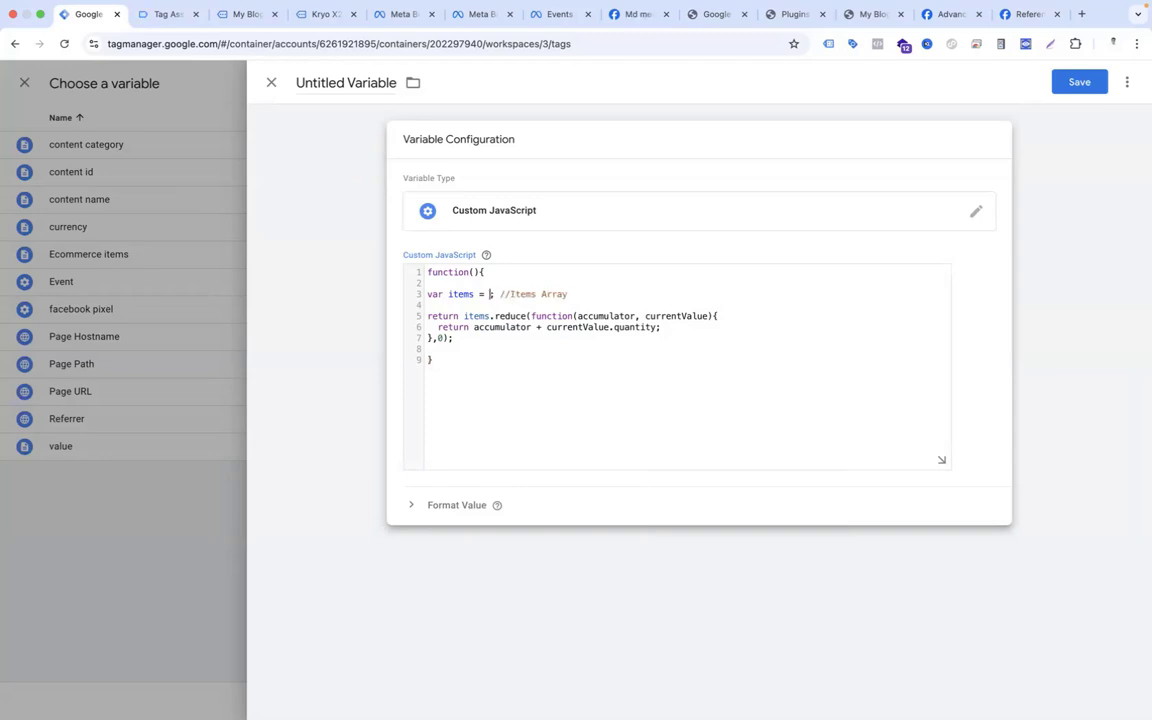
{"action": "type", "text": "["}
{"action": "key", "text": "BackSpace"}
{"action": "type", "text": "{{"}
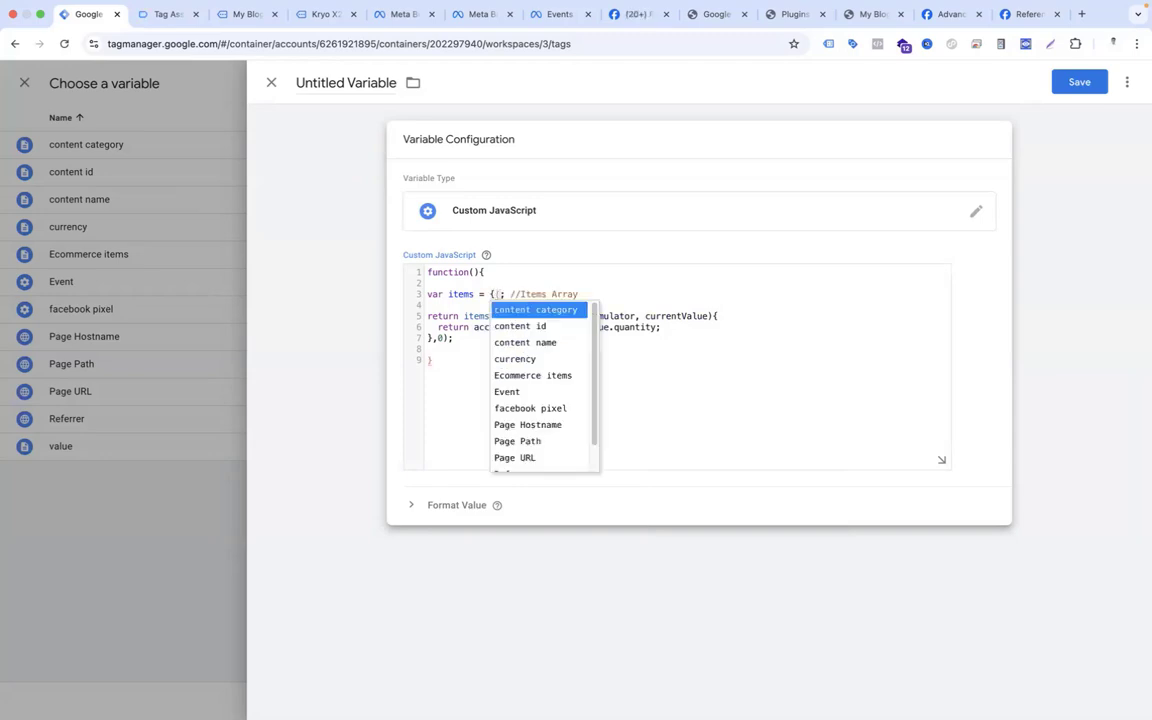
{"action": "left_click", "coordinate": [541, 376]}
Step: Name the new Custom JavaScript variable quantity and save it as the num_items property value
{"action": "left_click", "coordinate": [310, 80]}
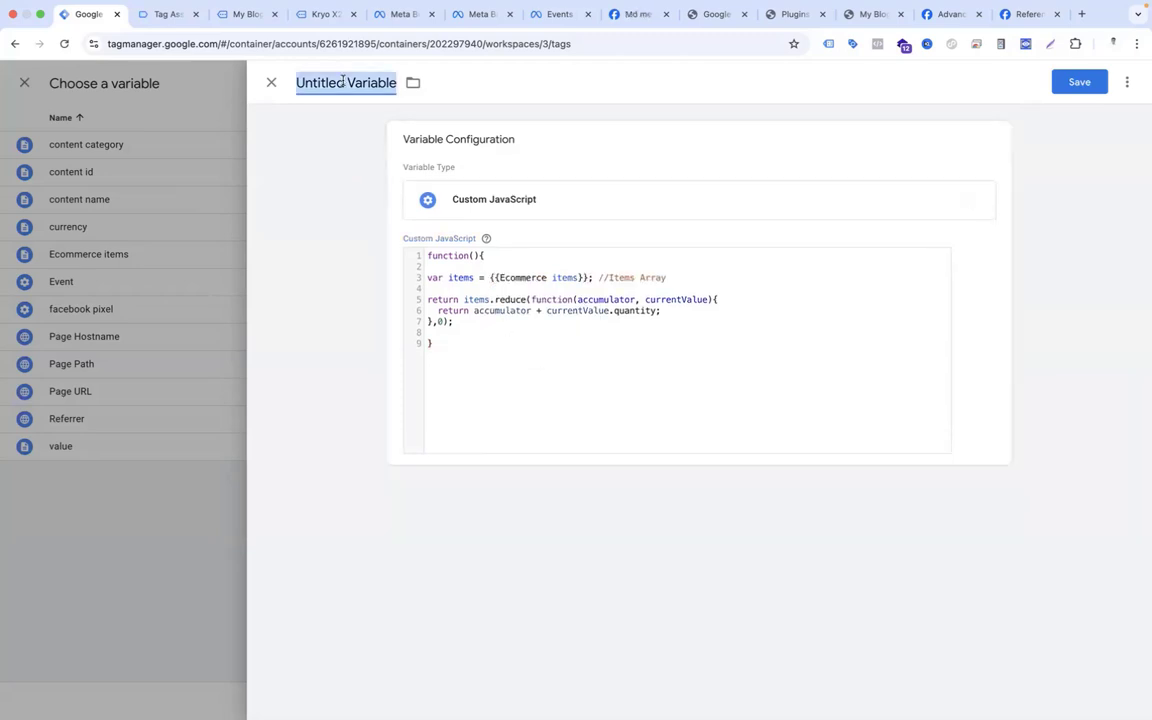
{"action": "type", "text": "quant"}
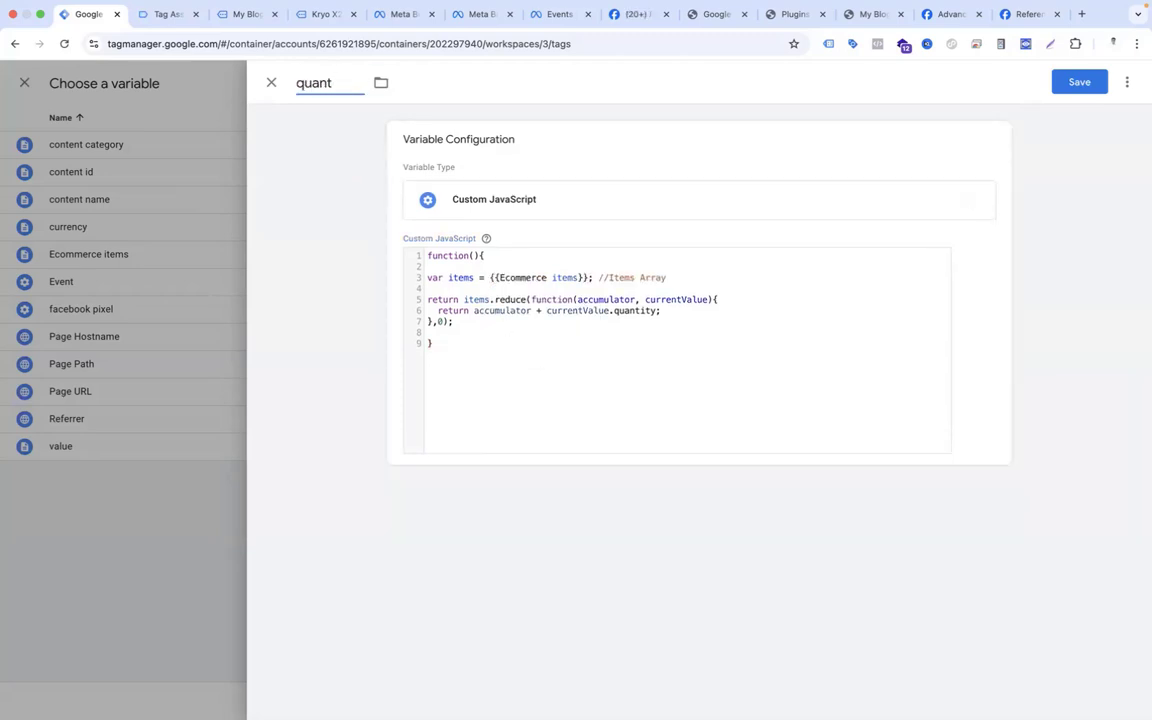
{"action": "type", "text": "ity"}
{"action": "left_click", "coordinate": [1064, 88]}
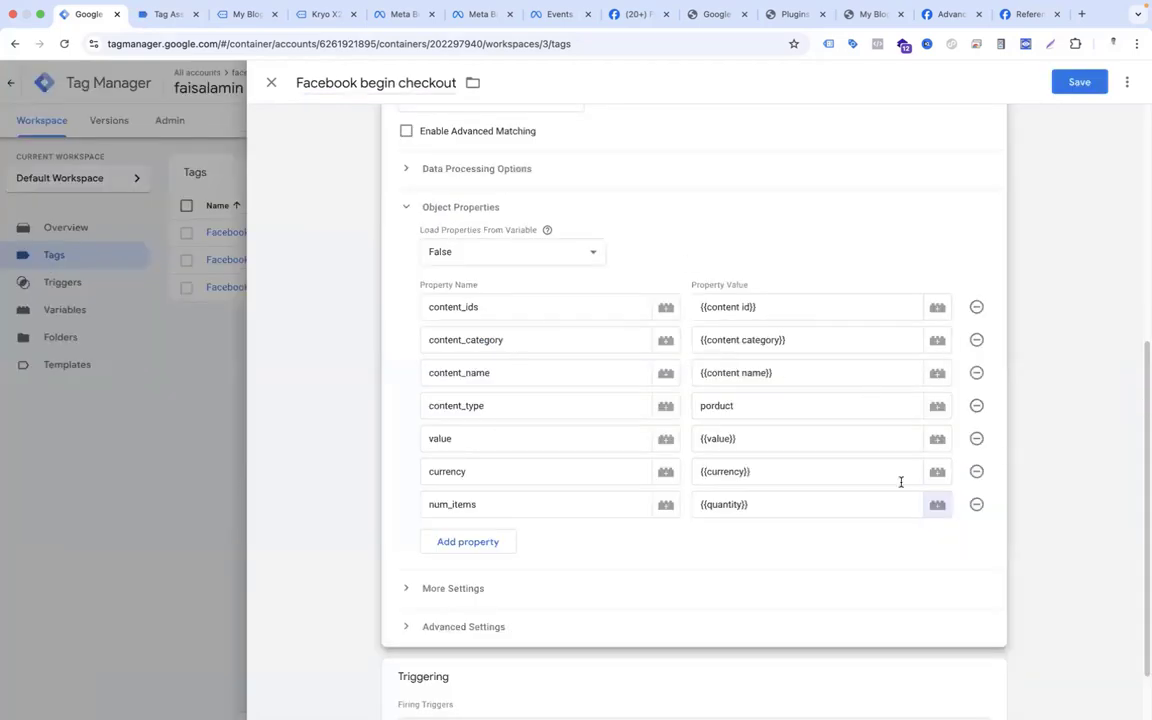
Step: Remove the Event - add to cart firing trigger from the Facebook begin checkout tag
{"action": "left_click_drag", "start_coordinate": [1143, 380], "coordinate": [1134, 427]}
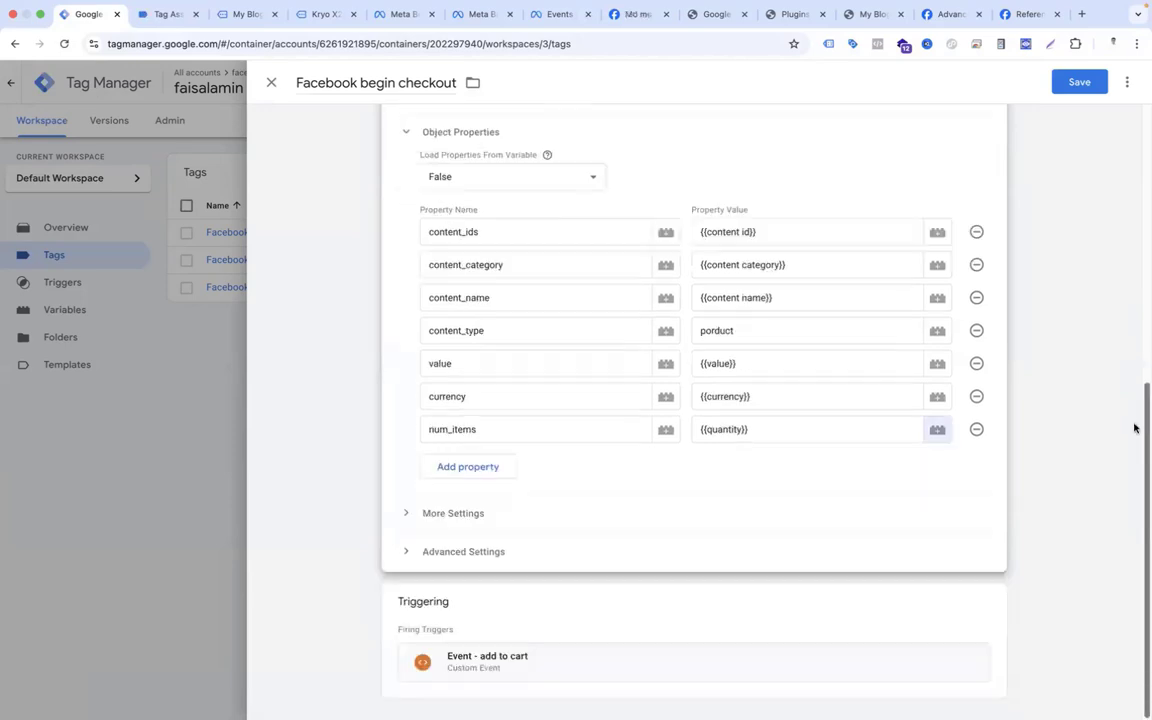
{"action": "left_click", "coordinate": [988, 600]}
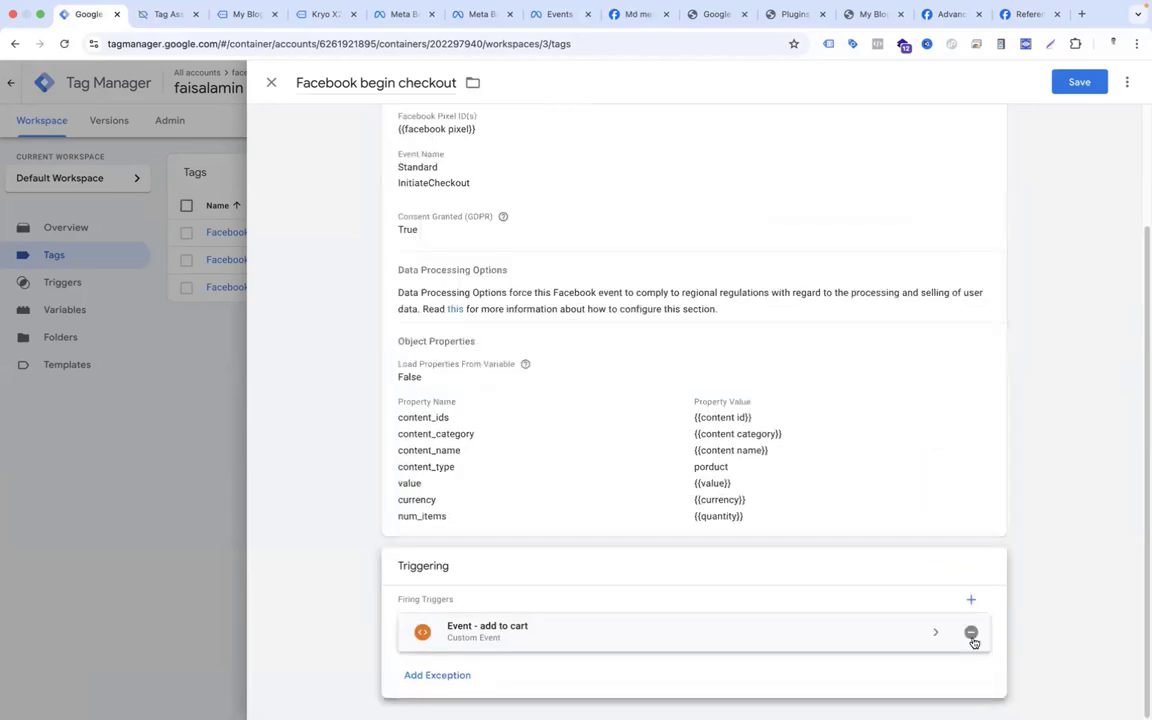
{"action": "left_click", "coordinate": [971, 633]}
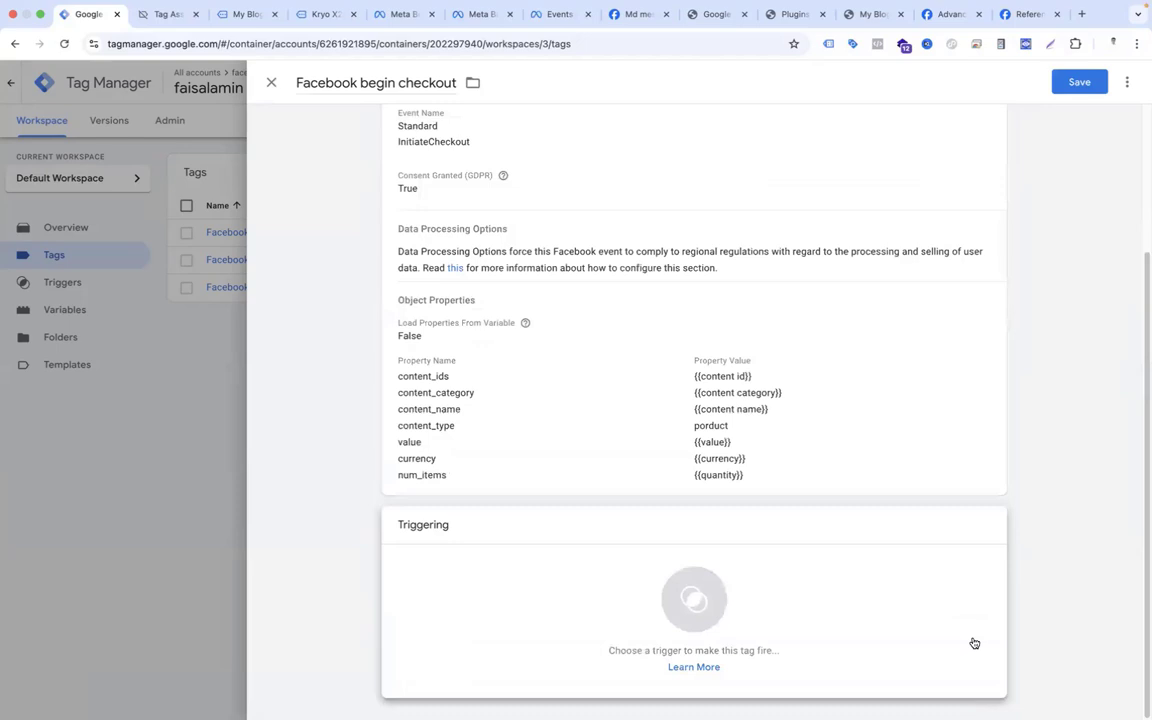
Step: Create a new Custom Event trigger for the tag with the event name begin_checkout
{"action": "left_click", "coordinate": [700, 602]}
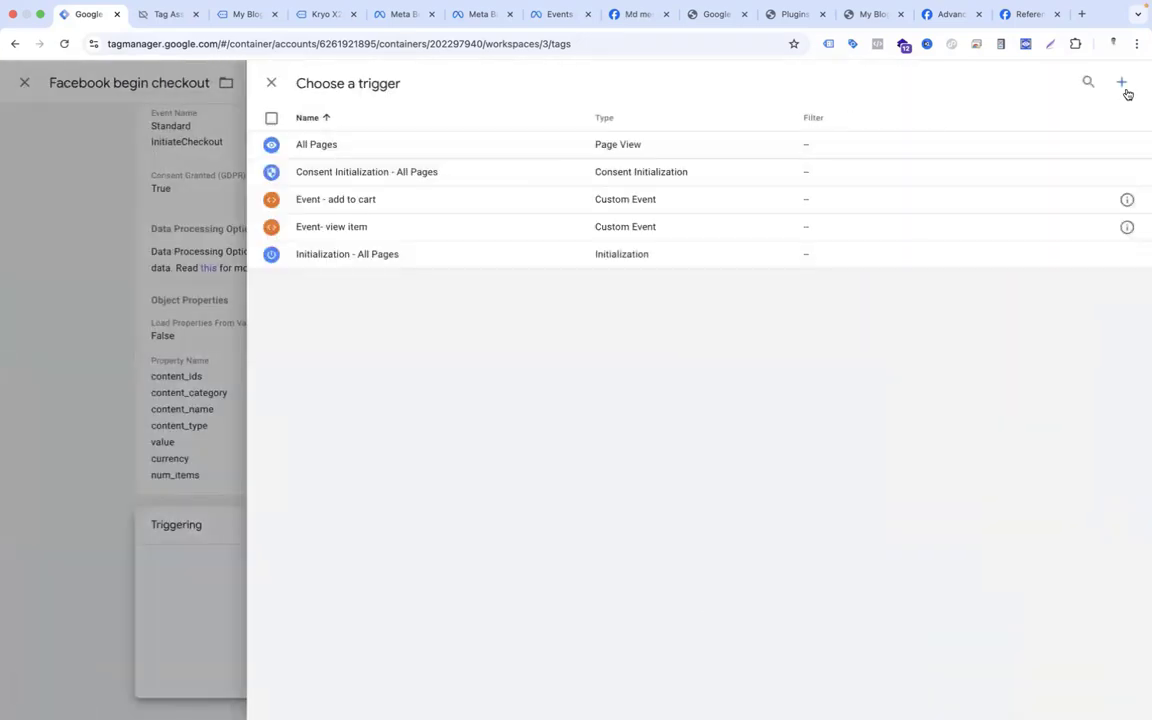
{"action": "left_click", "coordinate": [1122, 84]}
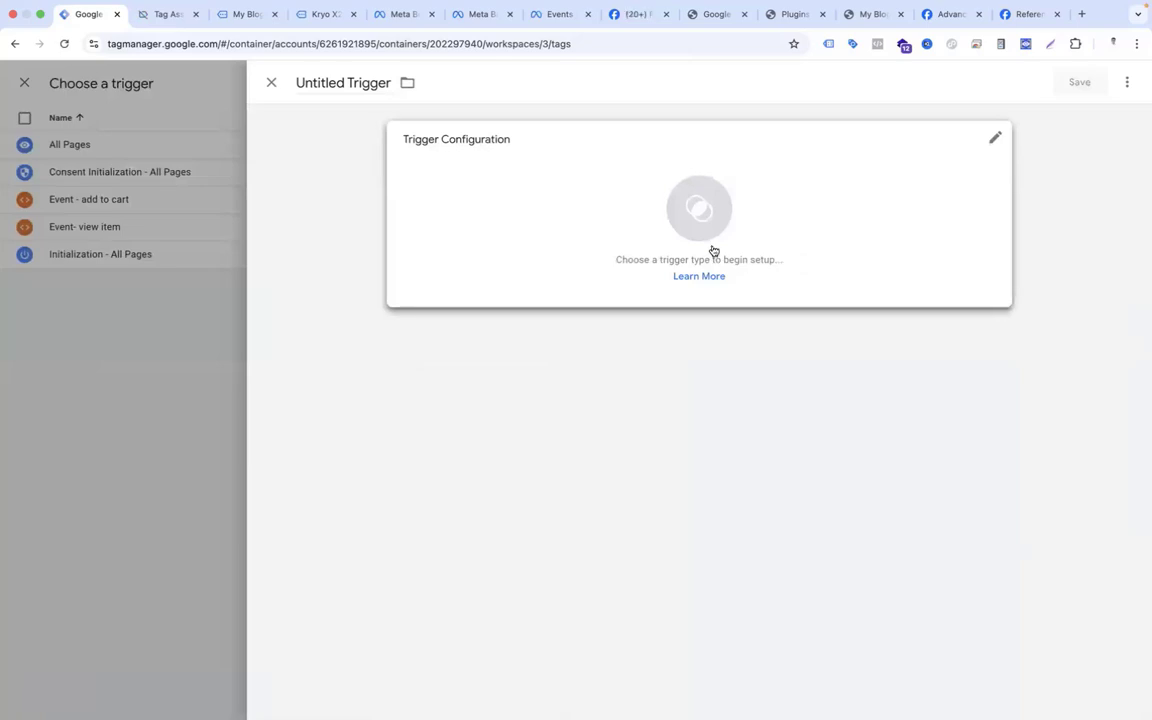
{"action": "left_click", "coordinate": [715, 237]}
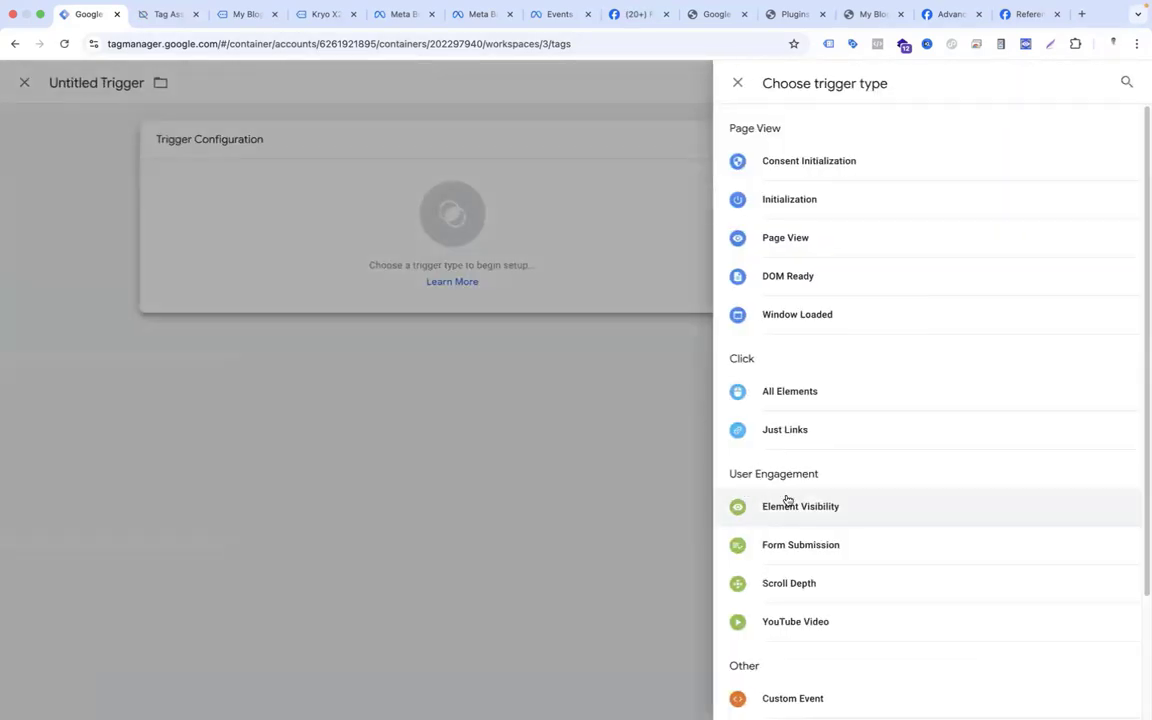
{"action": "left_click", "coordinate": [792, 698]}
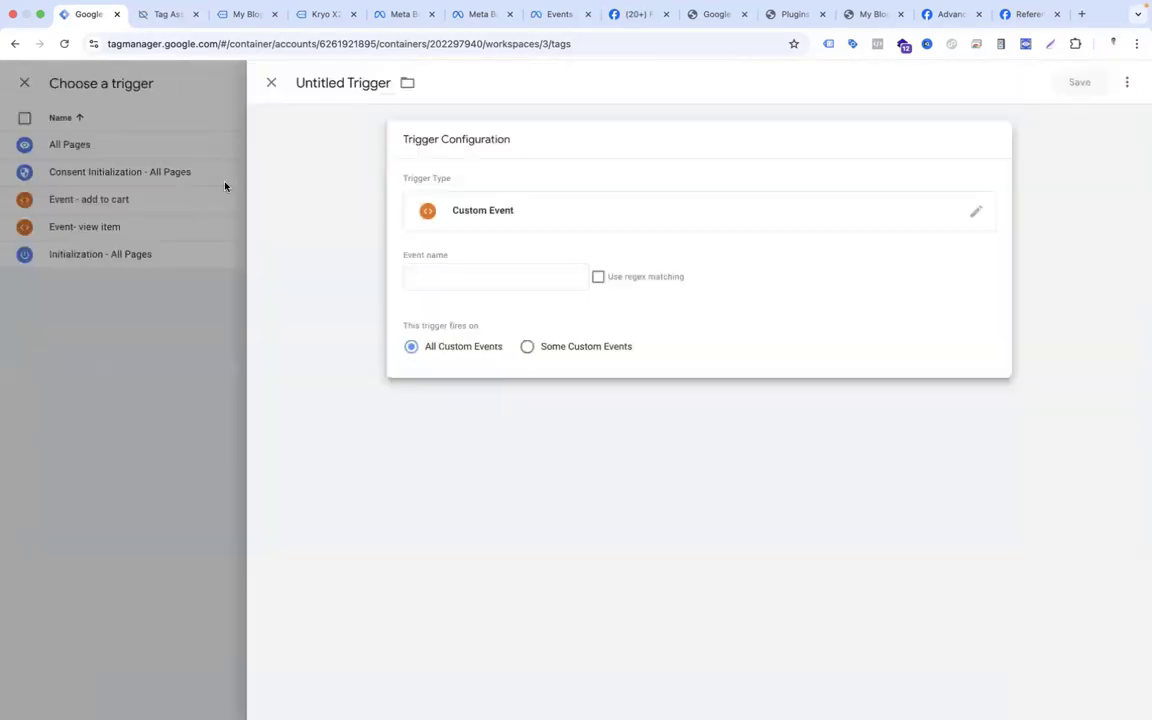
{"action": "left_click", "coordinate": [437, 279]}
{"action": "type", "text": "begin_checkout"}
{"action": "left_click", "coordinate": [508, 313]}
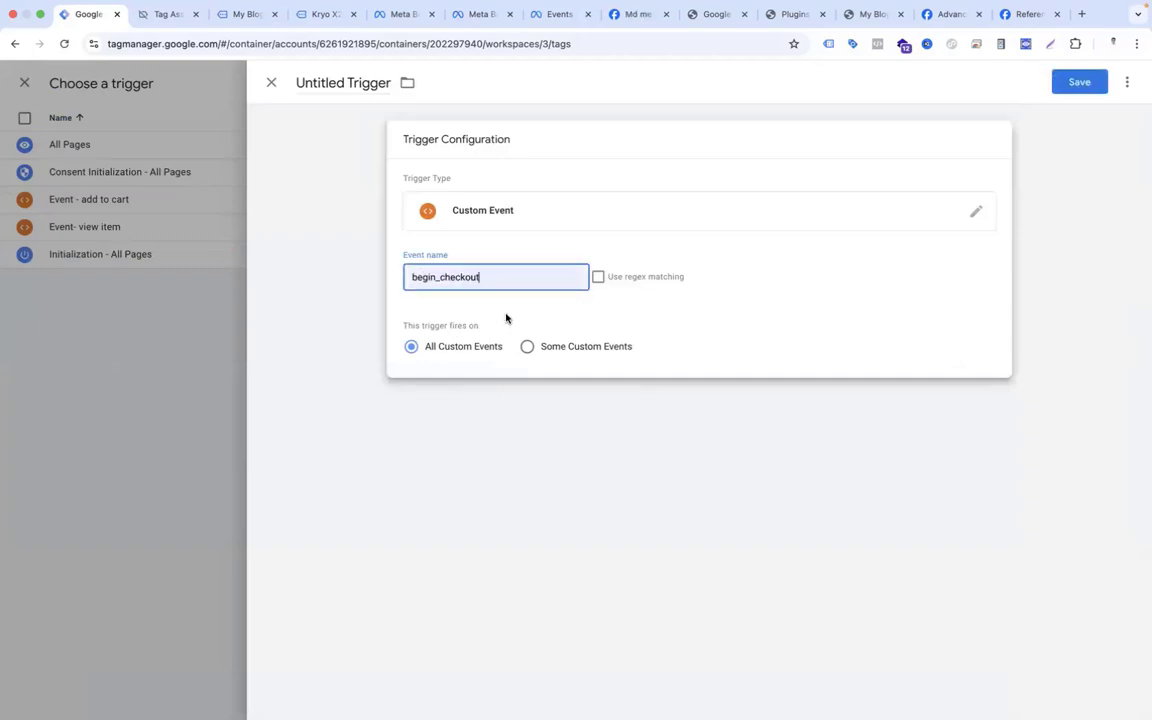
Step: Name the trigger Event - begin checkout, and save both the trigger and the Facebook begin checkout tag
{"action": "left_click", "coordinate": [350, 84]}
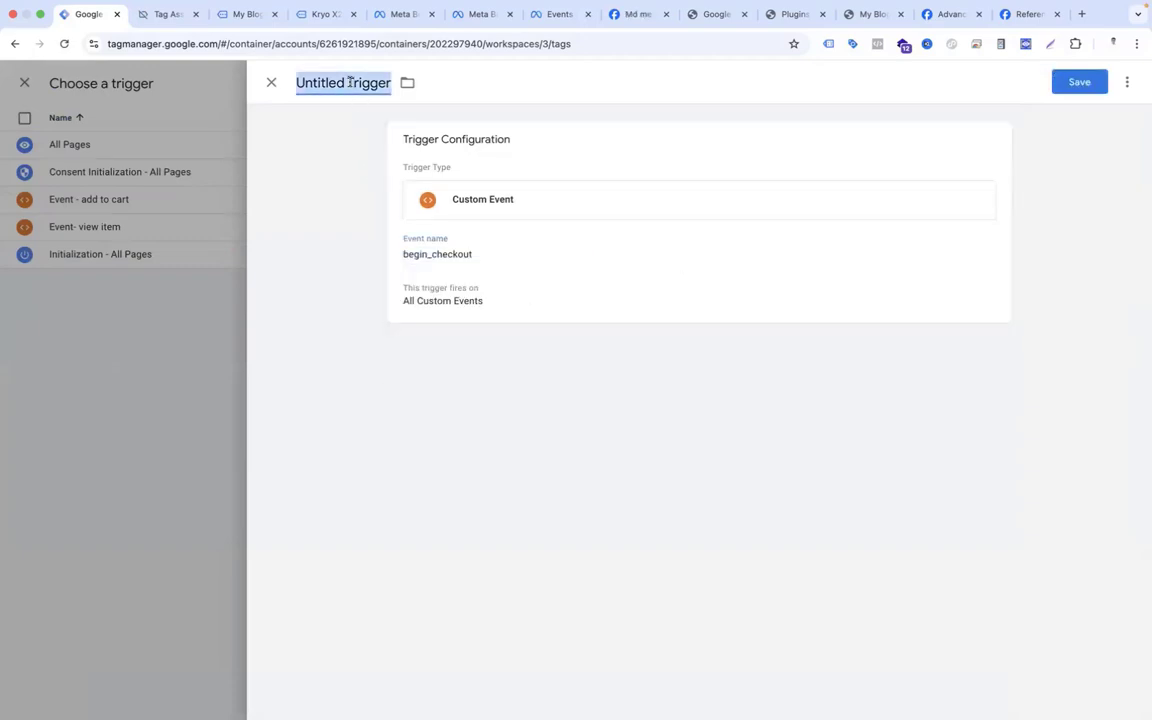
{"action": "type", "text": "Event - begin checkout"}
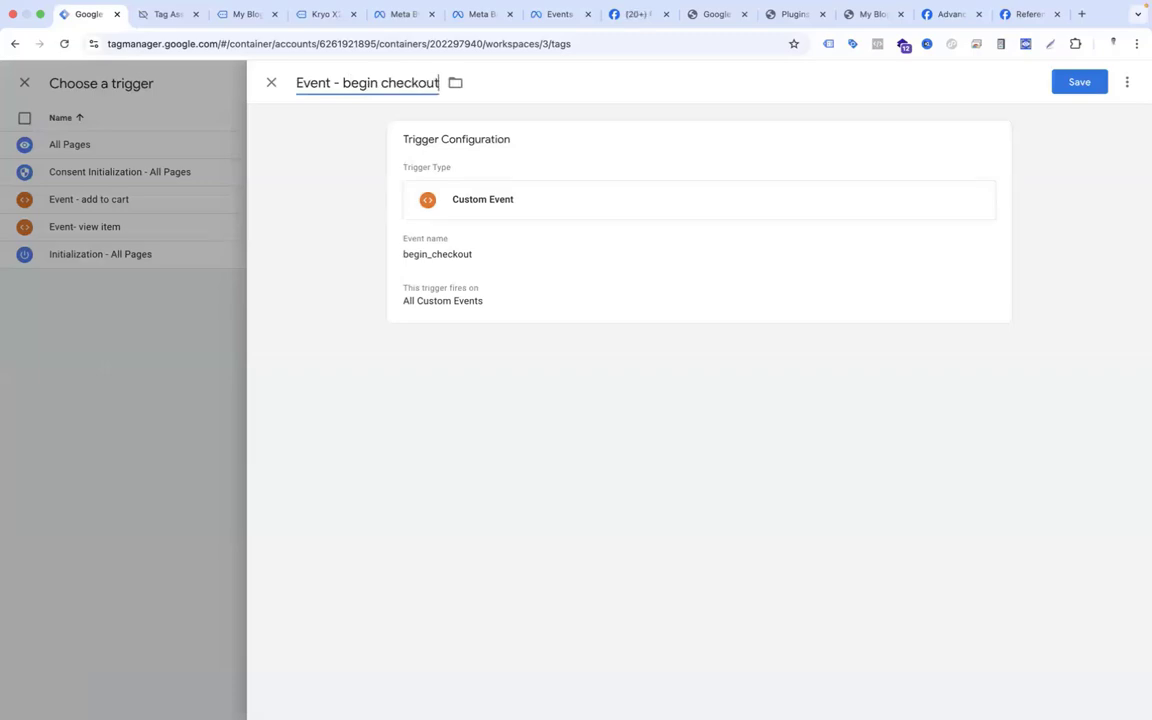
{"action": "left_click", "coordinate": [1072, 82]}
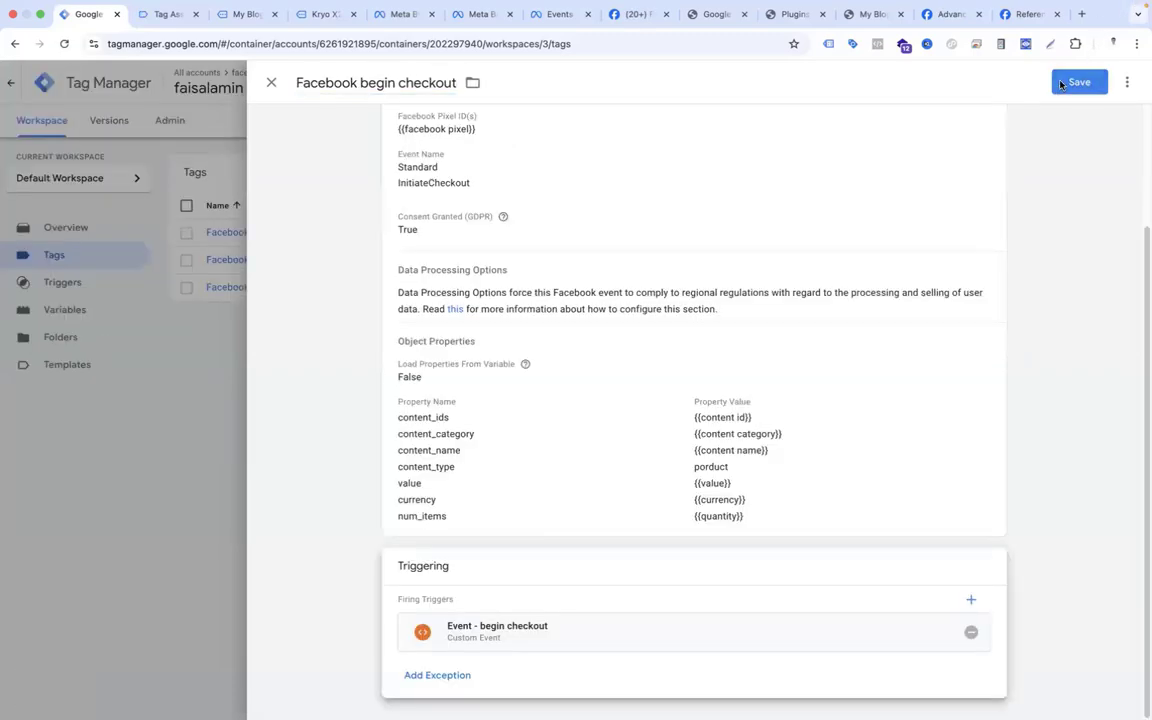
{"action": "left_click", "coordinate": [1064, 84]}
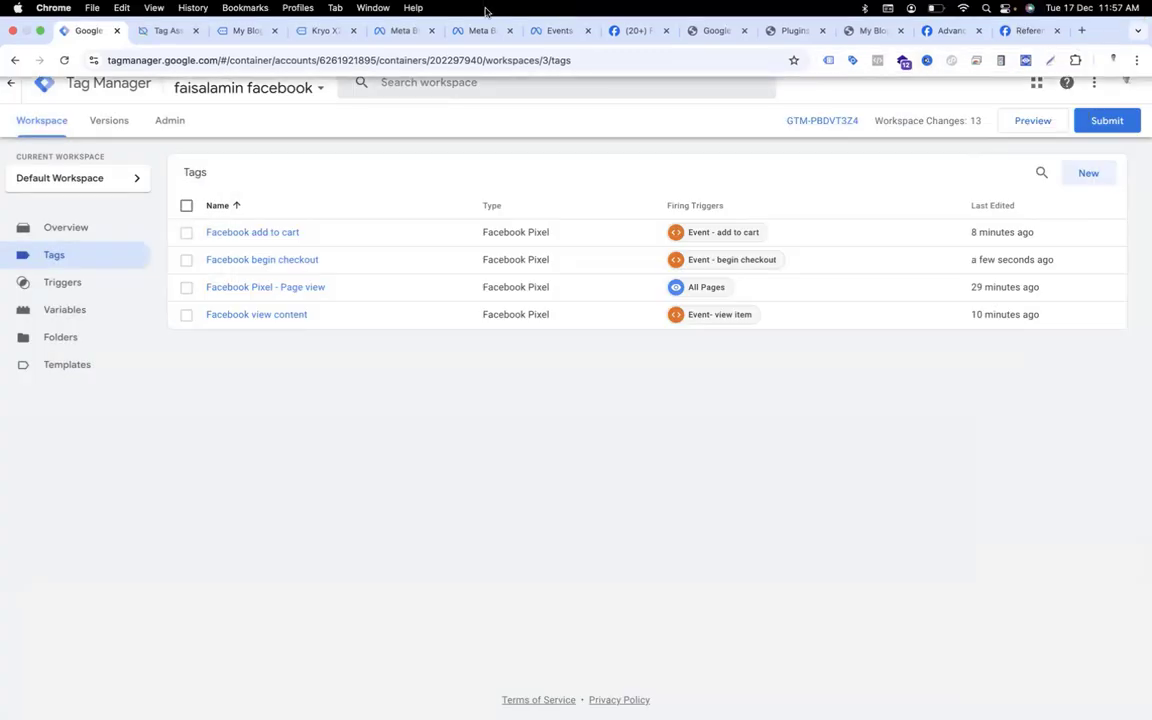
Step: Switch to the store page, check out the cart with the Kryo X26 MTB – Model Y, and place the cash-on-delivery order
{"action": "left_click", "coordinate": [328, 34]}
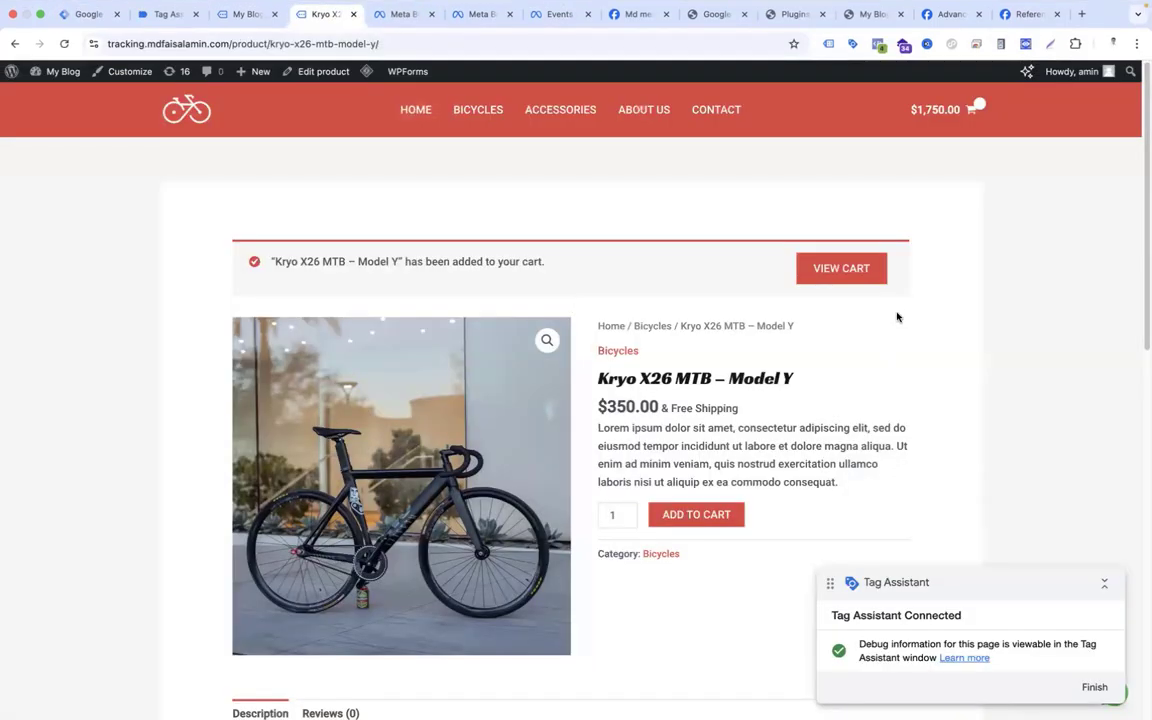
{"action": "left_click", "coordinate": [916, 117]}
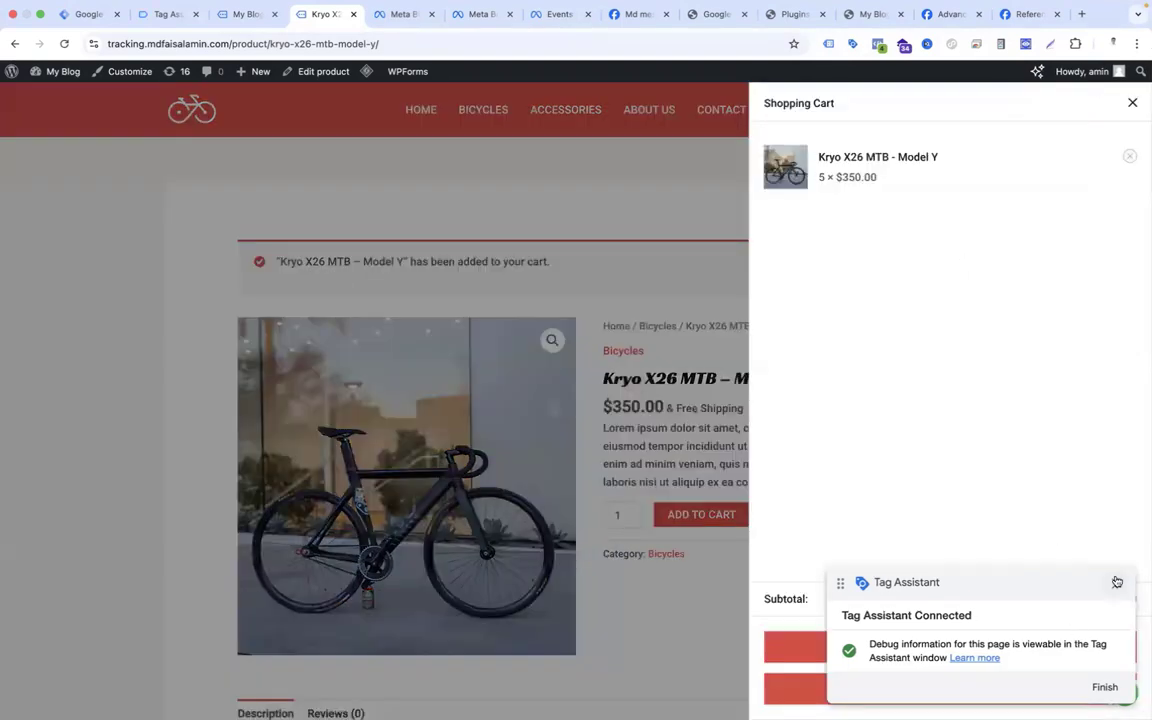
{"action": "left_click", "coordinate": [1115, 582]}
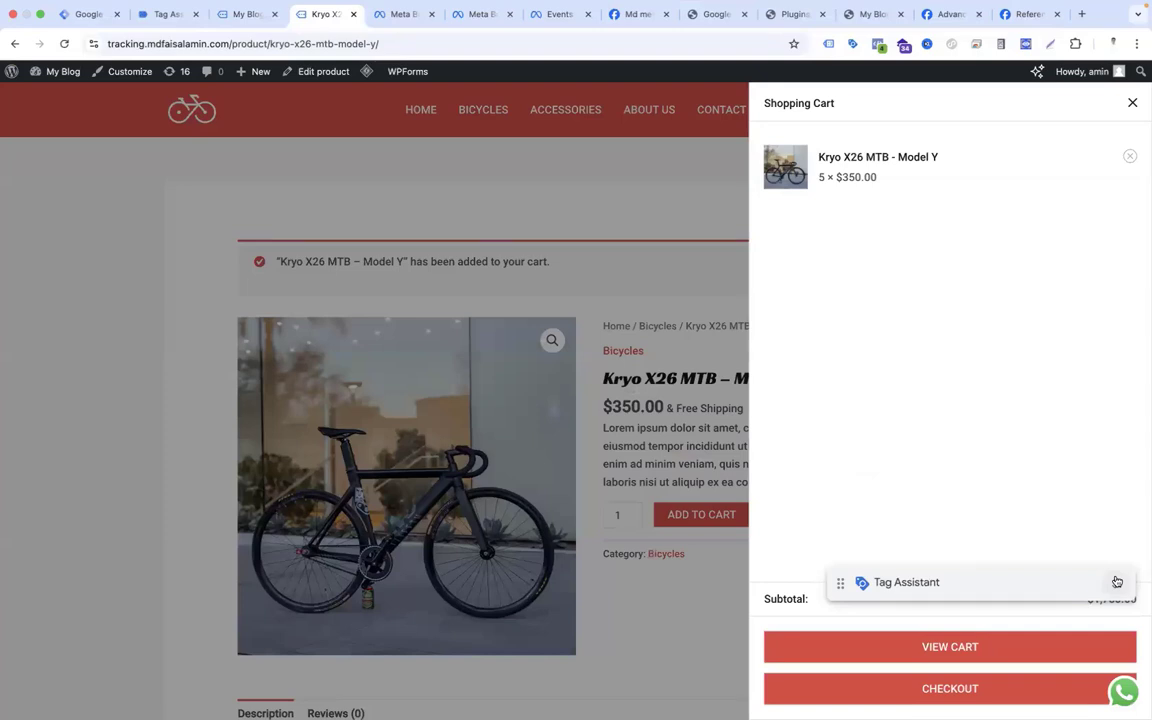
{"action": "left_click", "coordinate": [946, 689]}
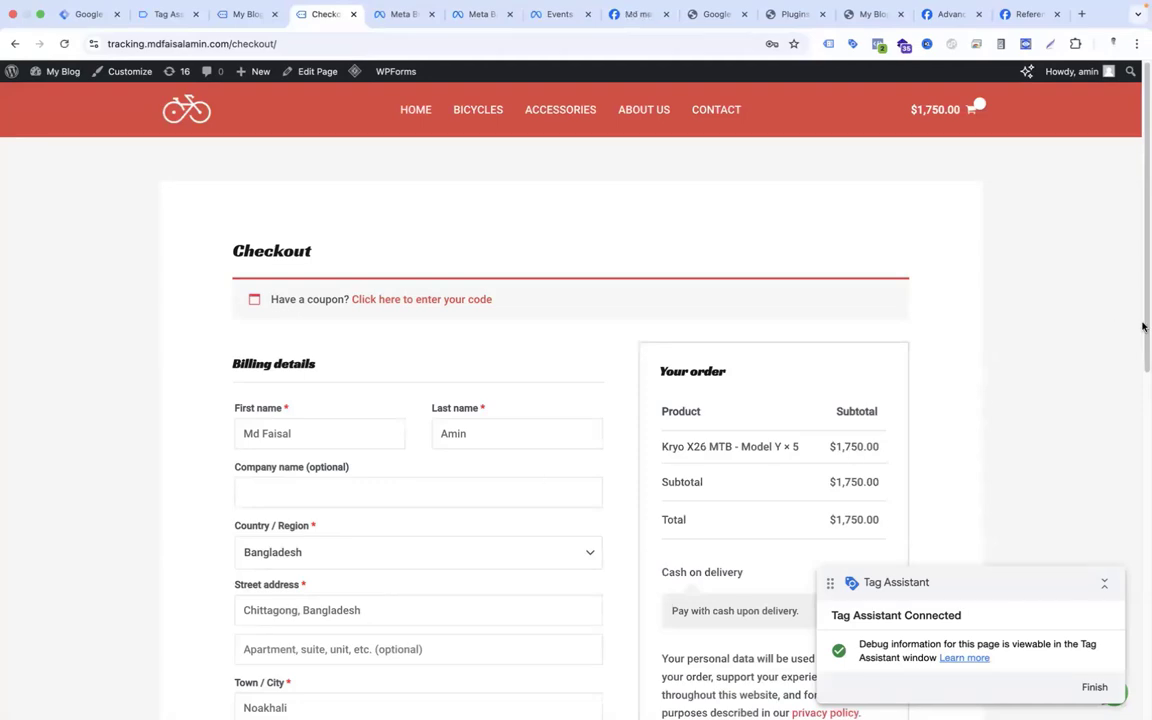
{"action": "scroll", "coordinate": [1143, 326], "scroll_direction": "down", "scroll_amount": 5}
{"action": "left_click", "coordinate": [795, 325]}
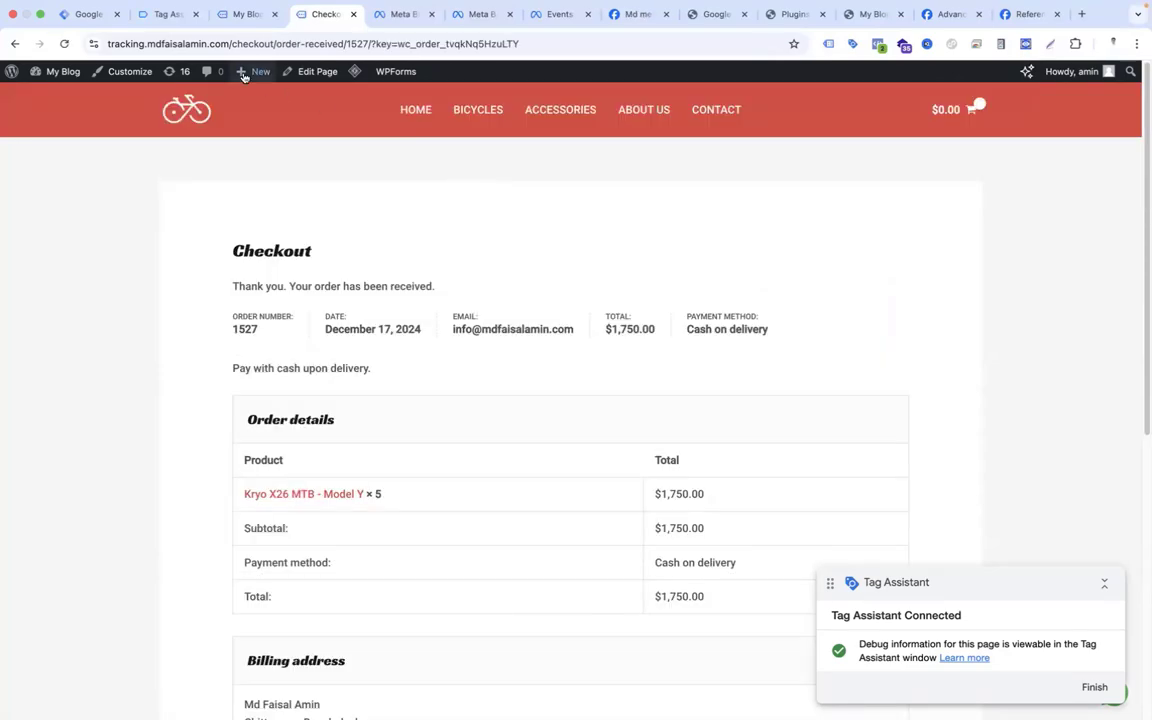
Step: Switch to Tag Assistant and examine the purchase event's data layer, especially the customer billing fields under orderData
{"action": "left_click", "coordinate": [156, 7]}
{"action": "left_click", "coordinate": [156, 7]}
{"action": "left_click", "coordinate": [158, 22]}
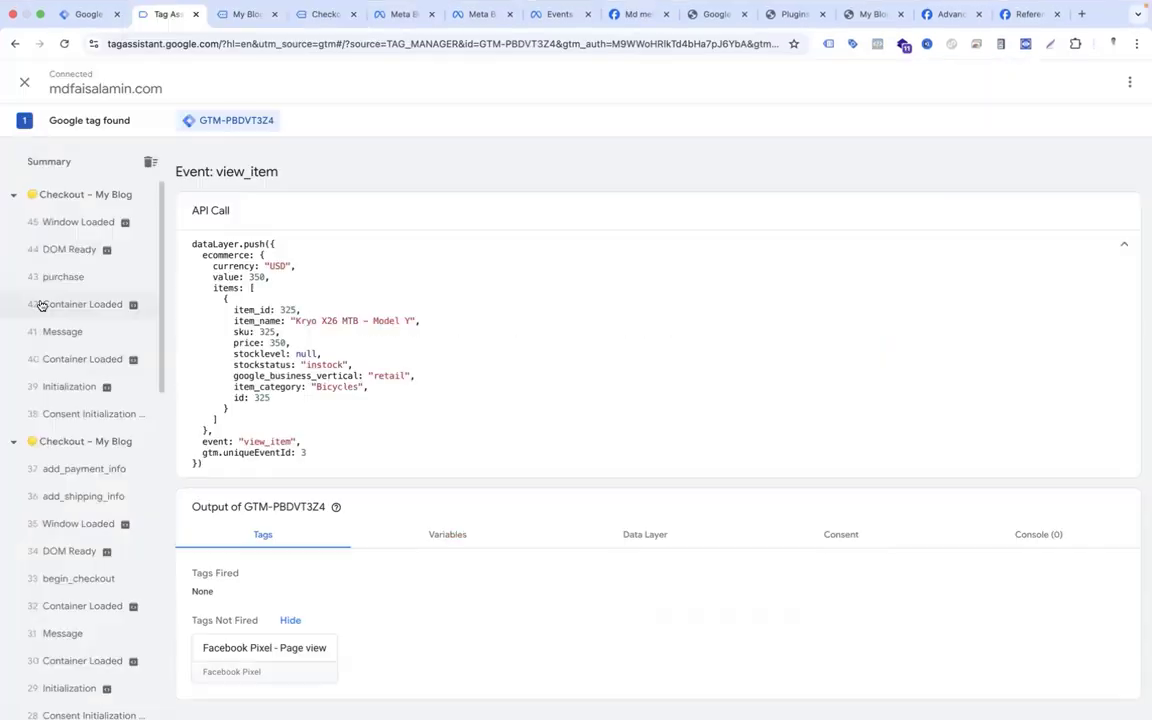
{"action": "left_click", "coordinate": [60, 277]}
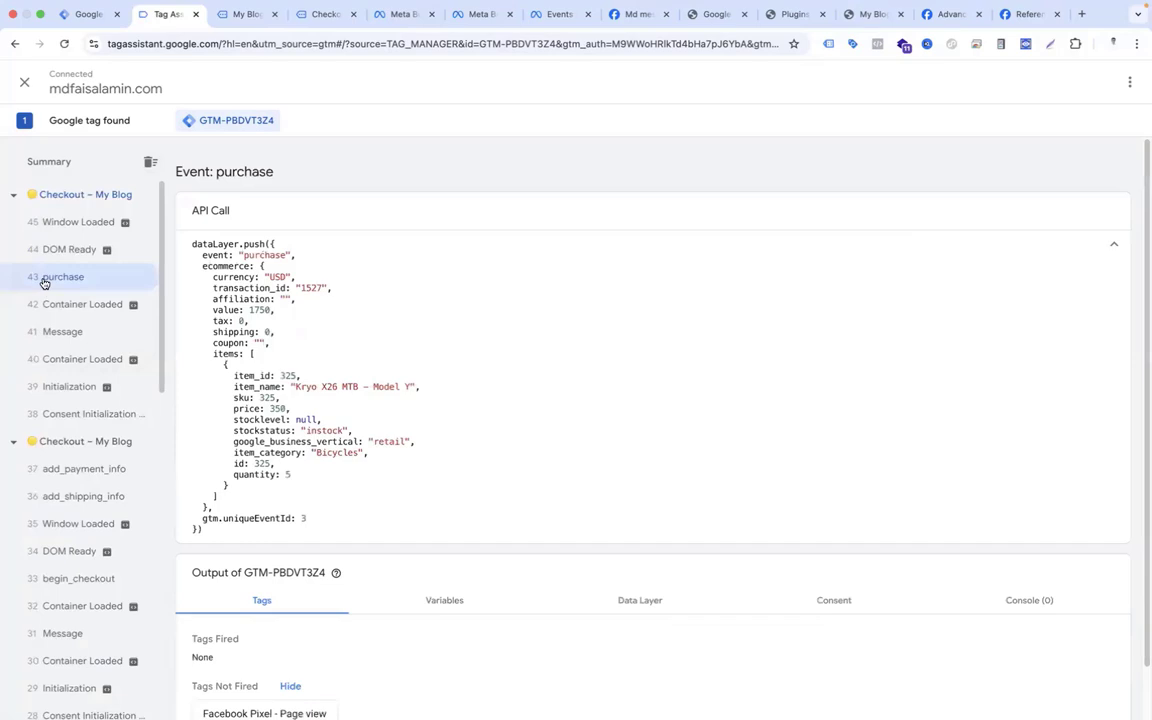
{"action": "left_click_drag", "start_coordinate": [1144, 314], "coordinate": [1137, 499]}
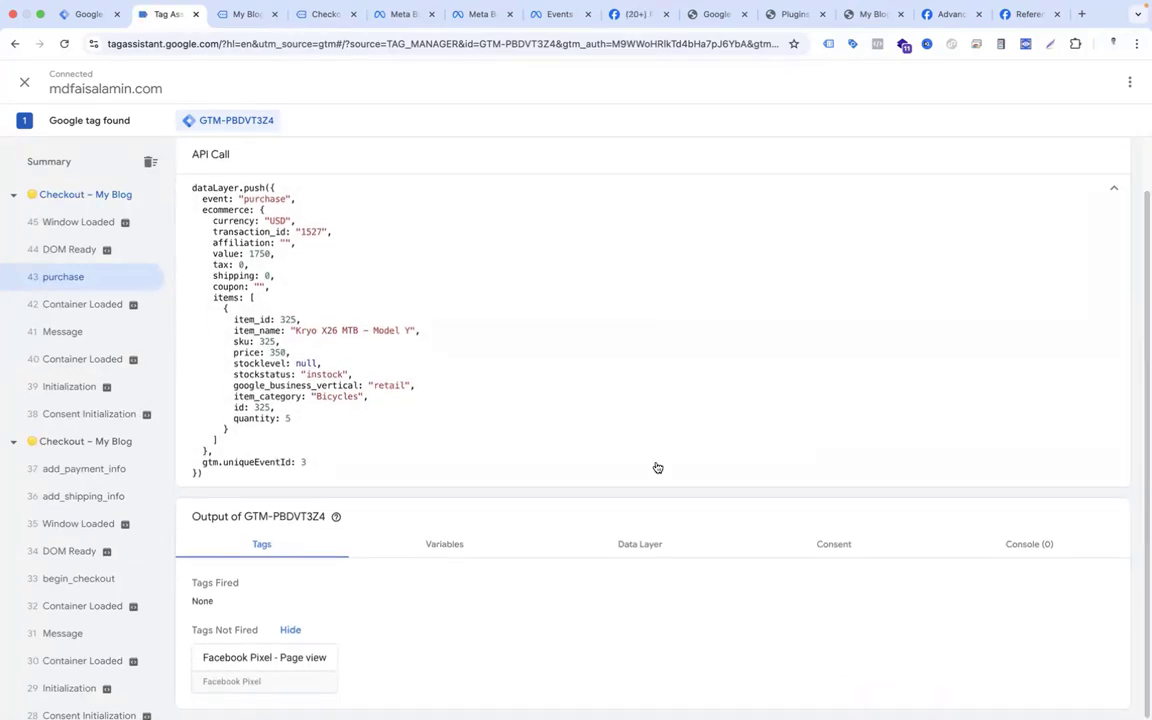
{"action": "left_click", "coordinate": [634, 540]}
{"action": "left_click_drag", "start_coordinate": [1143, 255], "coordinate": [1144, 414]}
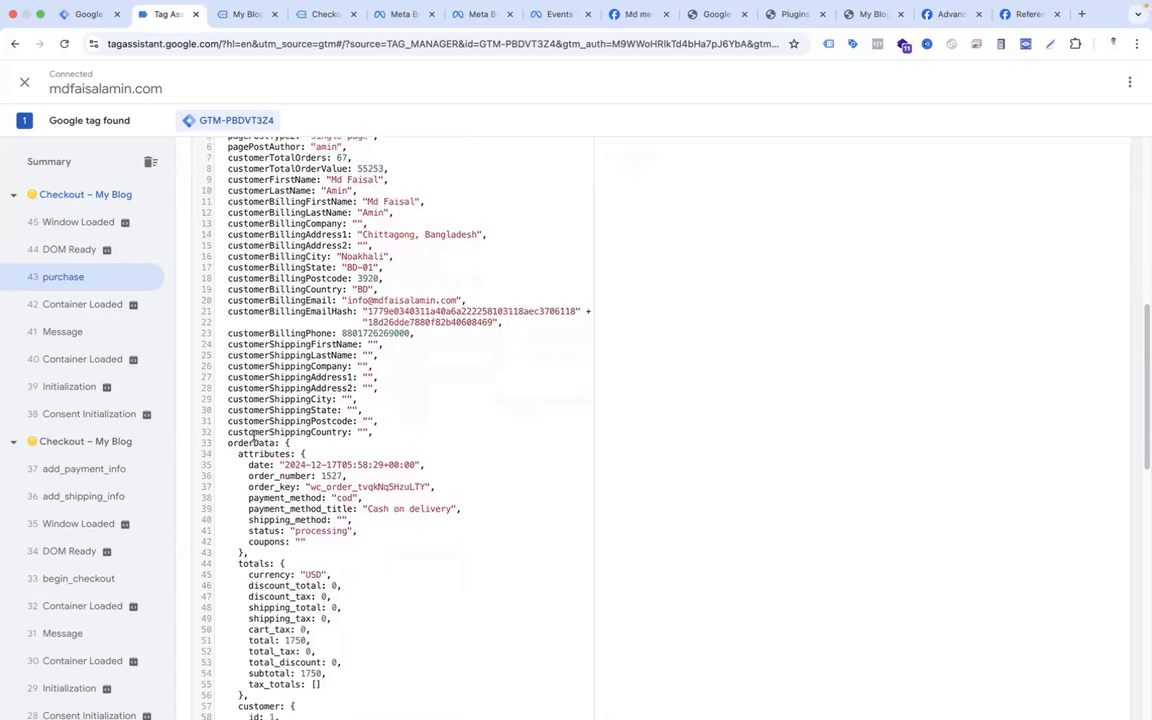
{"action": "scroll", "coordinate": [232, 395], "scroll_direction": "down", "scroll_amount": 3}
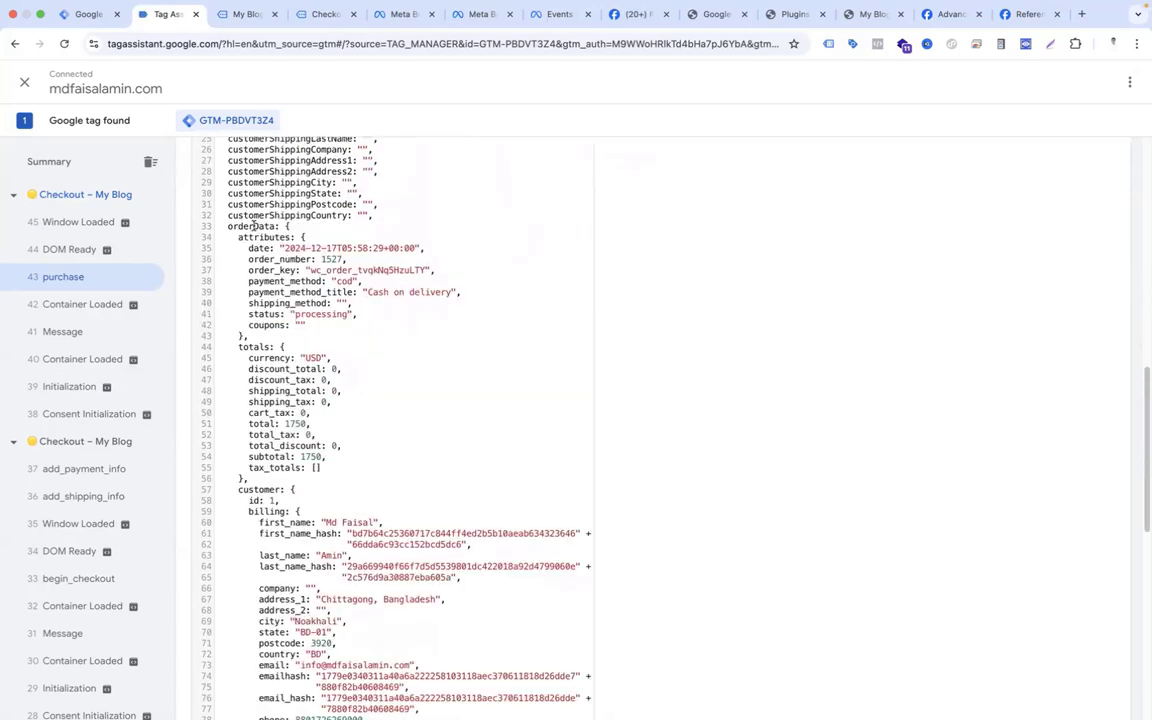
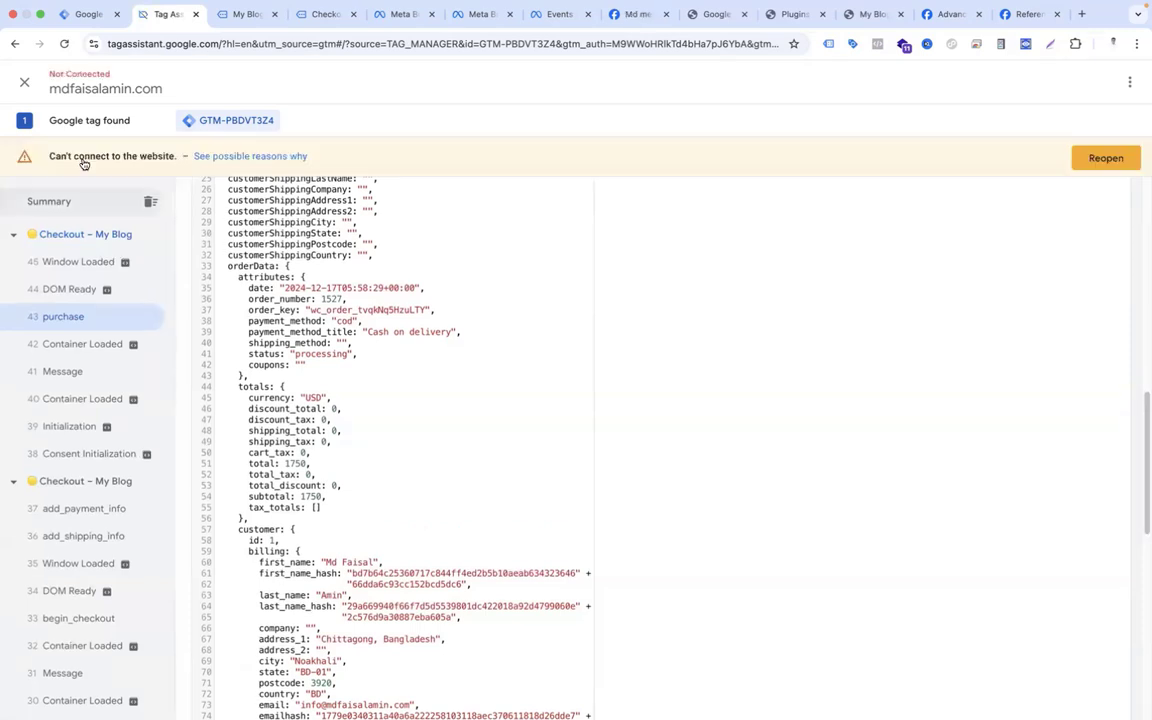
Step: In Tag Manager, create a user-defined Data Layer Variable with the data layer name orderData.customer.billing.email
{"action": "left_click", "coordinate": [78, 12]}
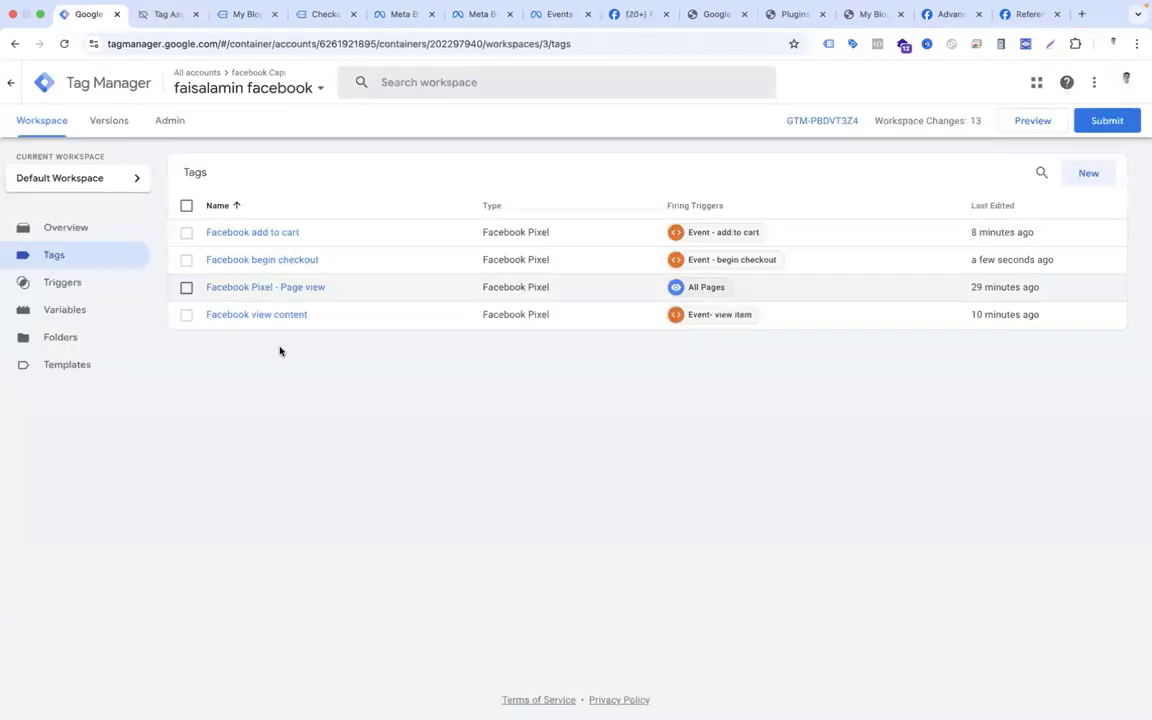
{"action": "left_click", "coordinate": [127, 320]}
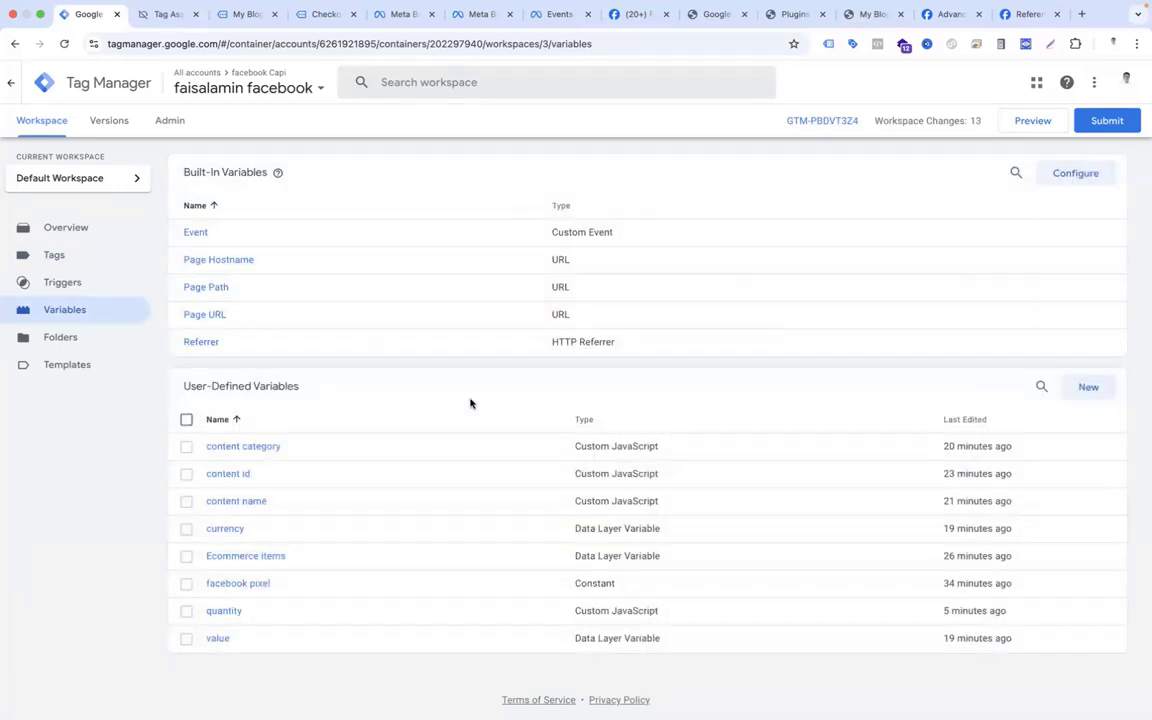
{"action": "left_click", "coordinate": [1084, 386]}
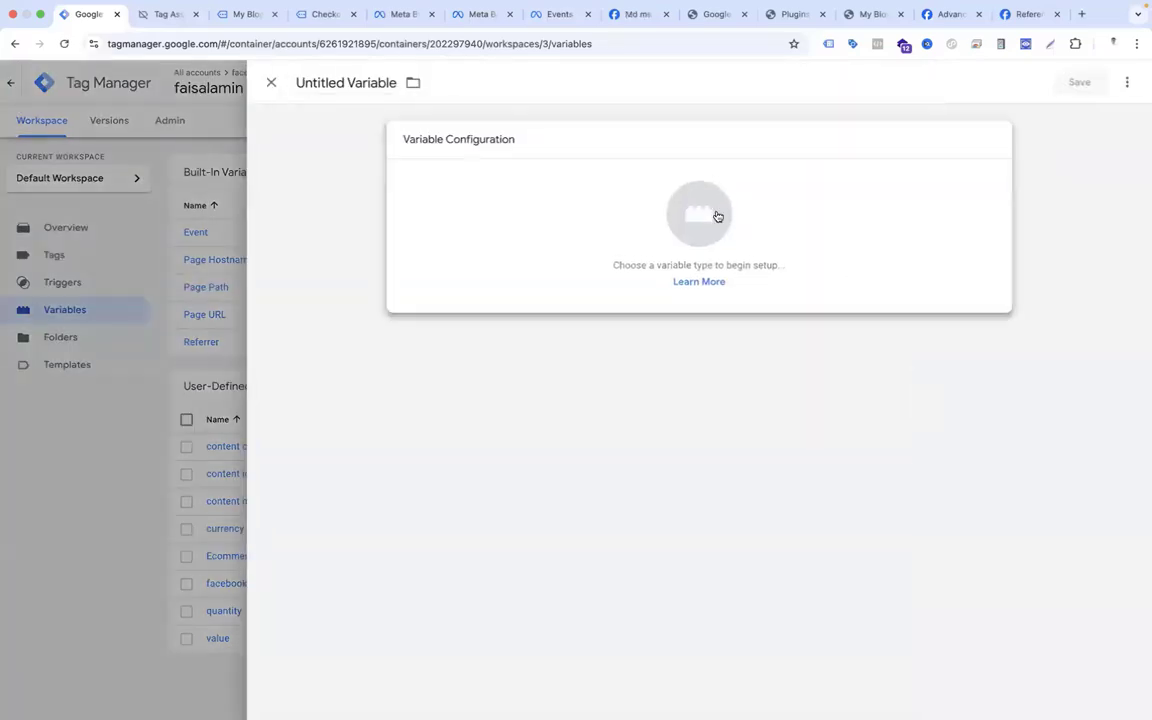
{"action": "left_click", "coordinate": [715, 216]}
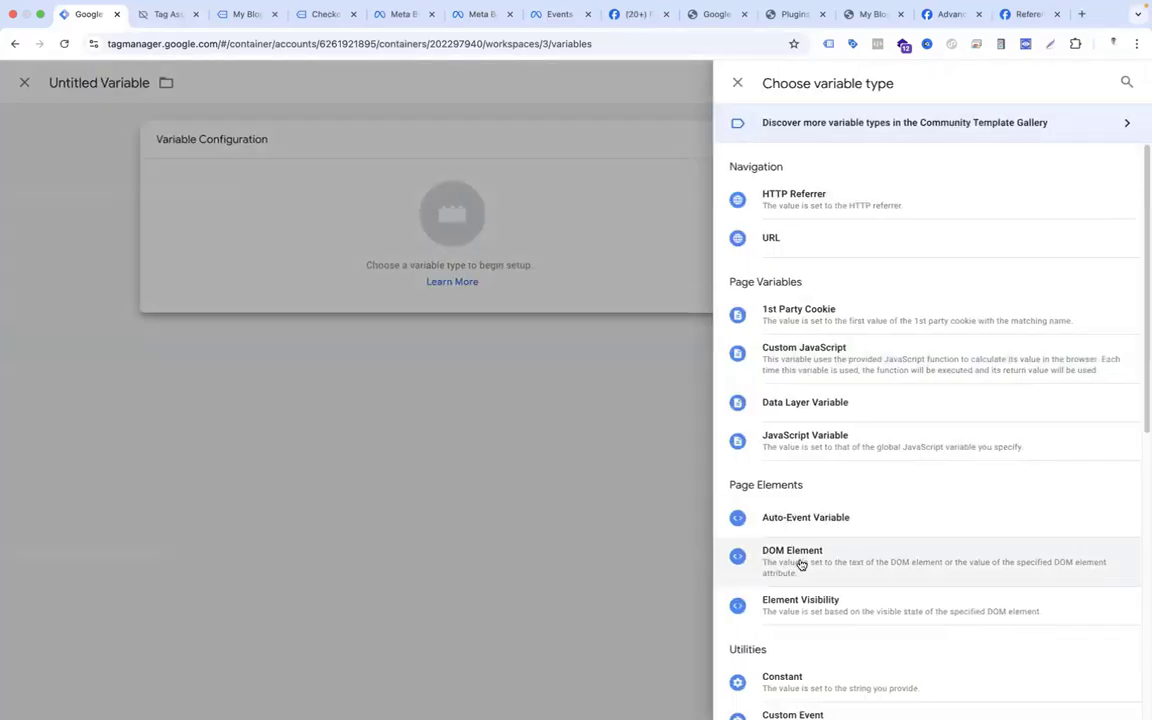
{"action": "left_click", "coordinate": [806, 405]}
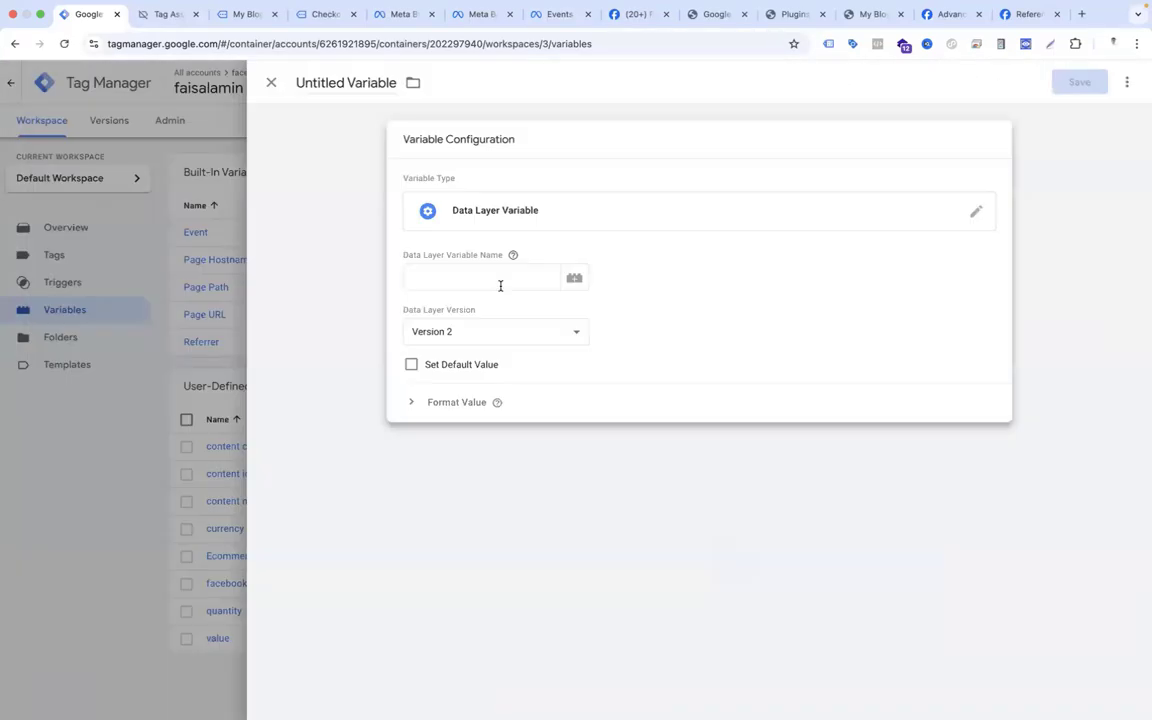
{"action": "left_click", "coordinate": [500, 278]}
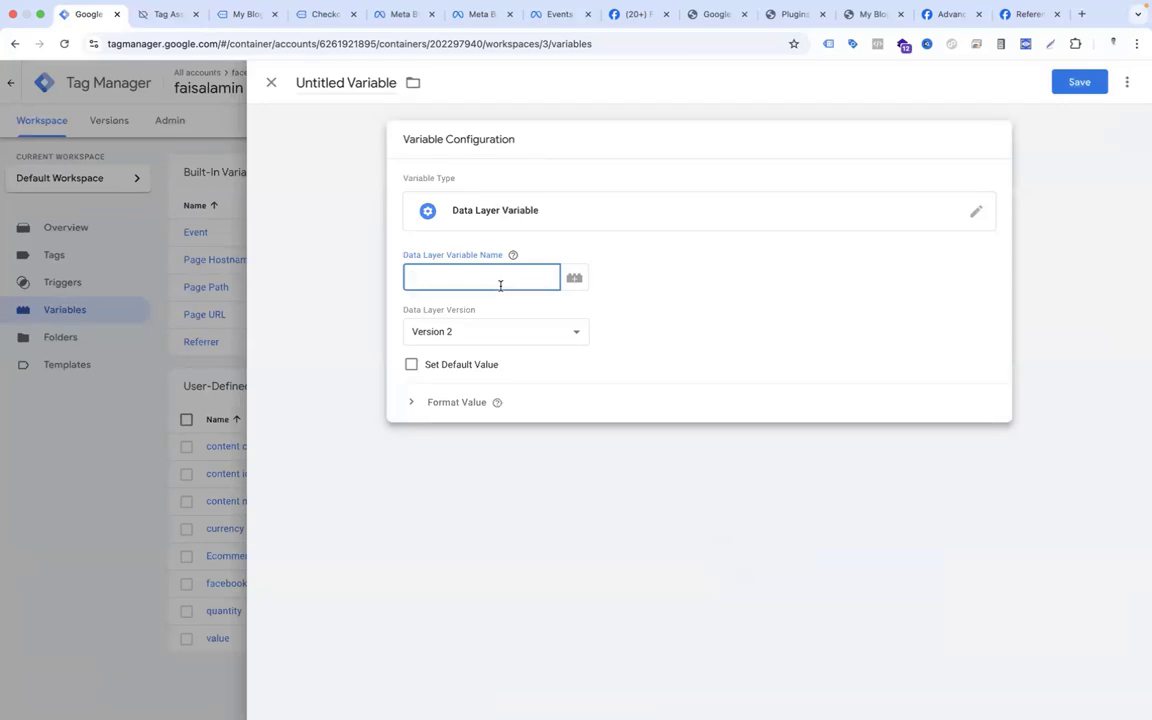
{"action": "type", "text": "ord"}
{"action": "type", "text": "Data.customer.billing.email"}
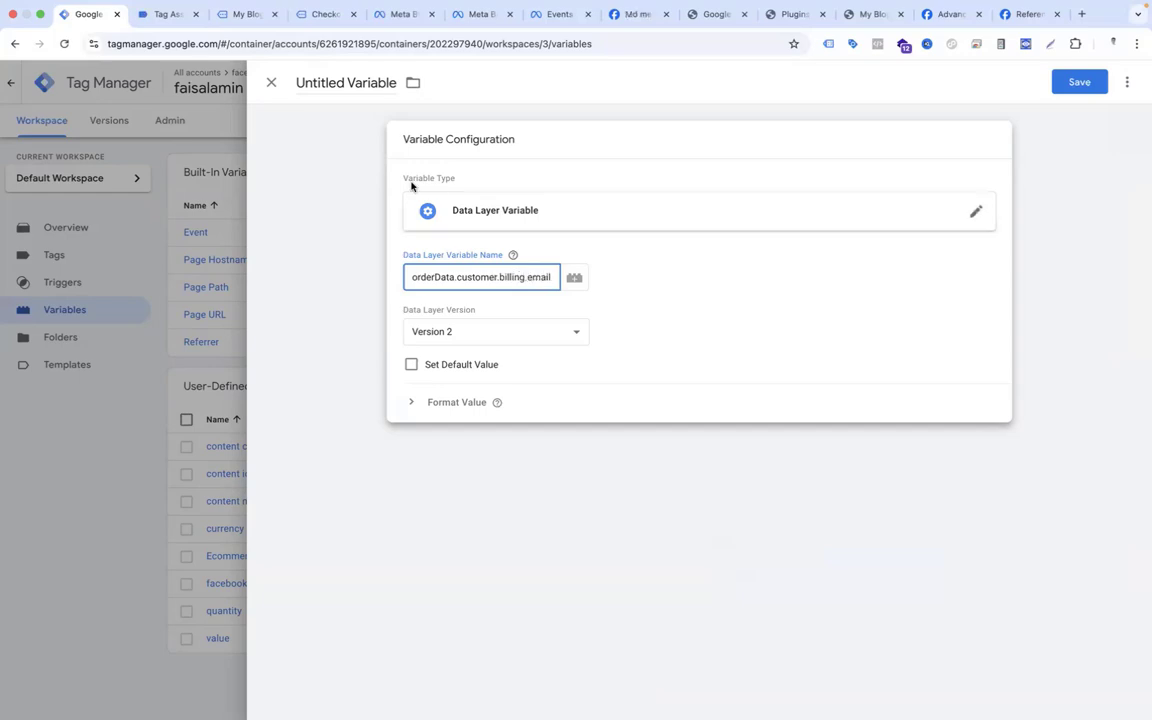
Step: Name the new variable dlv email and save it
{"action": "triple_click", "coordinate": [383, 84]}
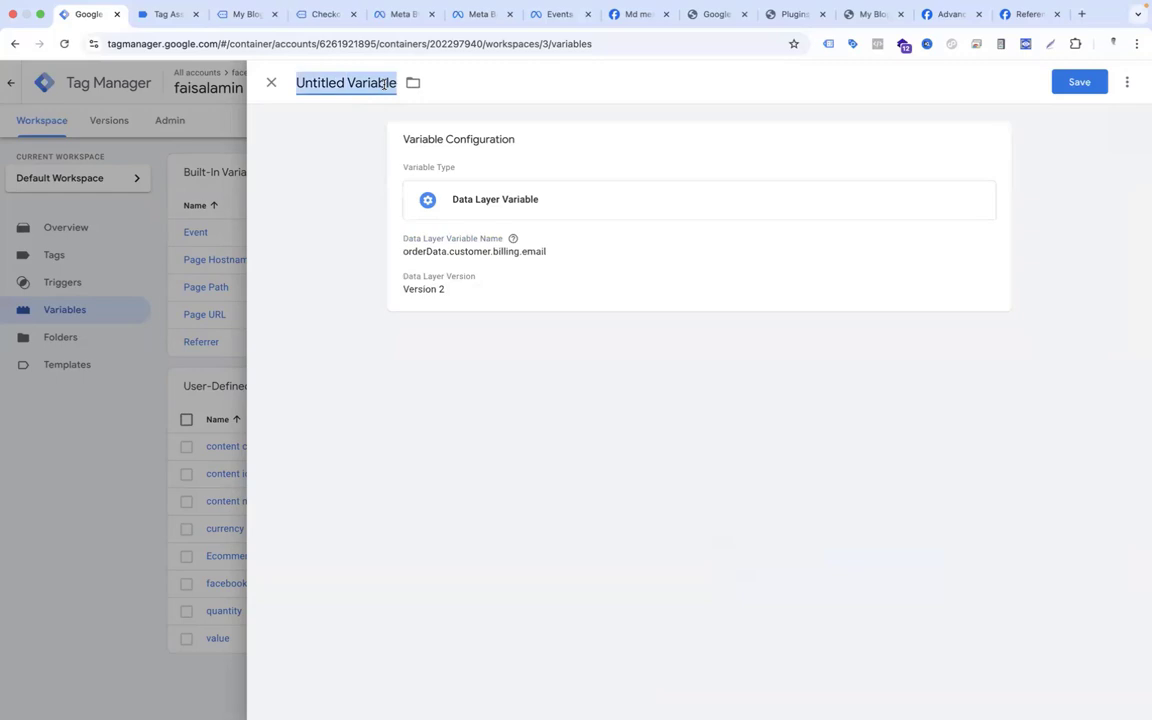
{"action": "type", "text": "dlv email"}
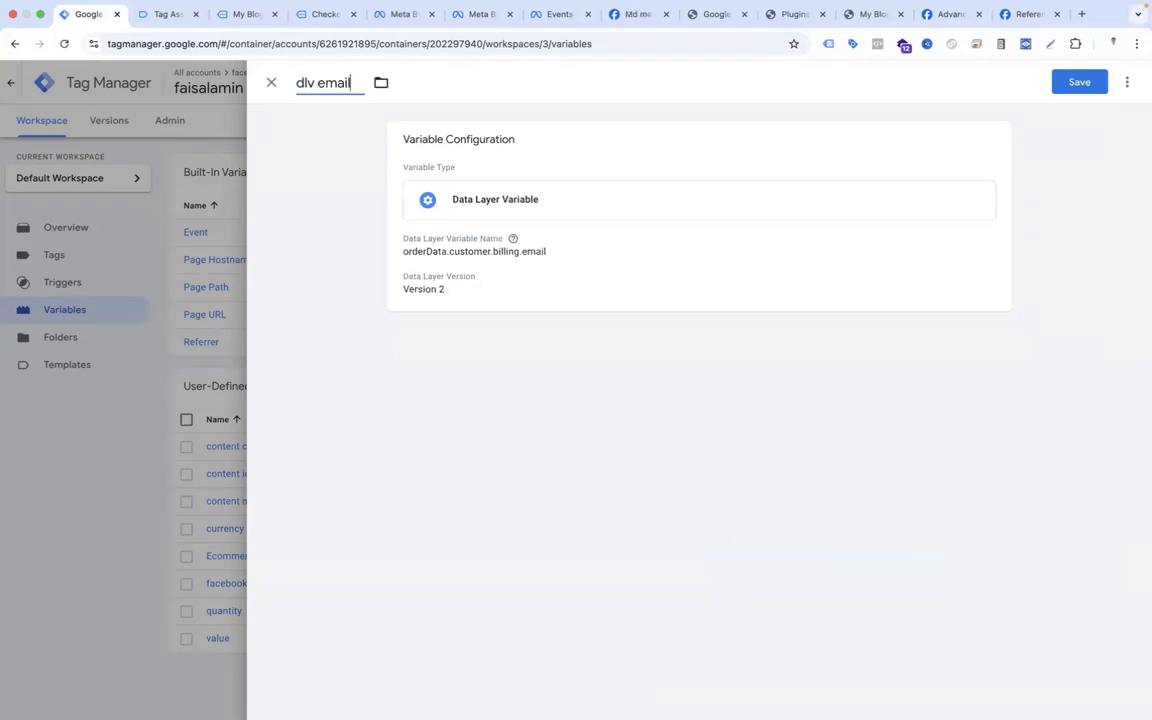
{"action": "left_click", "coordinate": [1080, 80]}
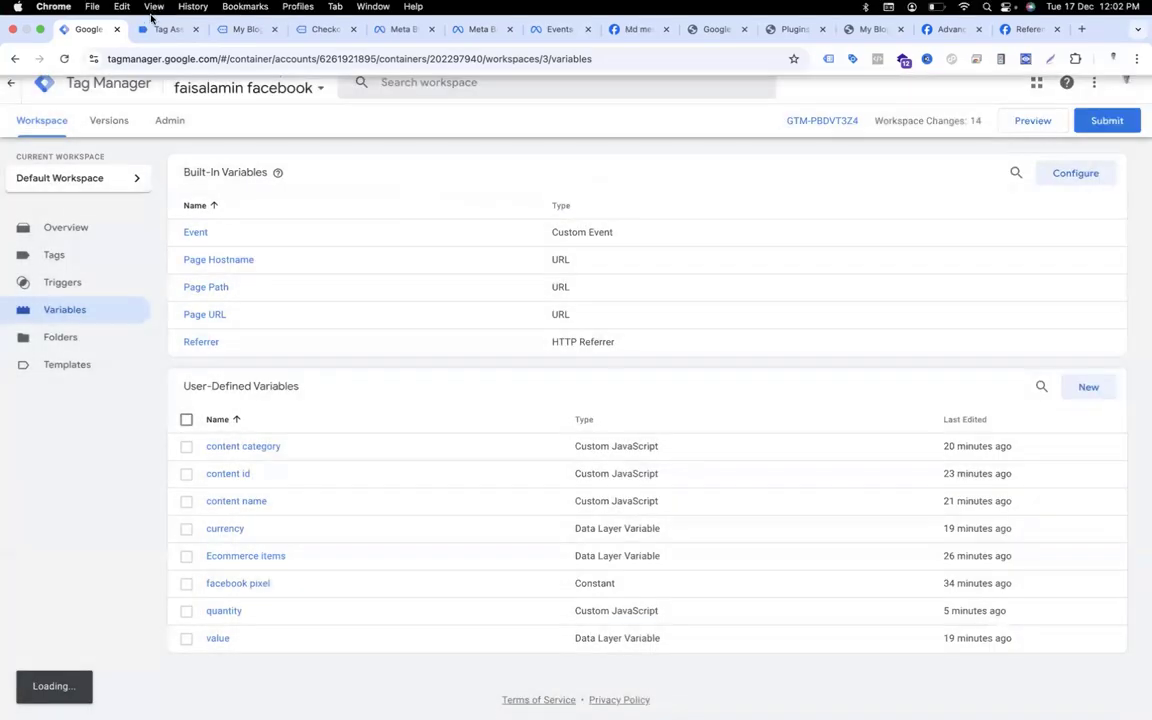
Step: Review the remaining customer billing field names of the purchase event in Tag Assistant and return to the Tag Manager variables
{"action": "left_click", "coordinate": [155, 31]}
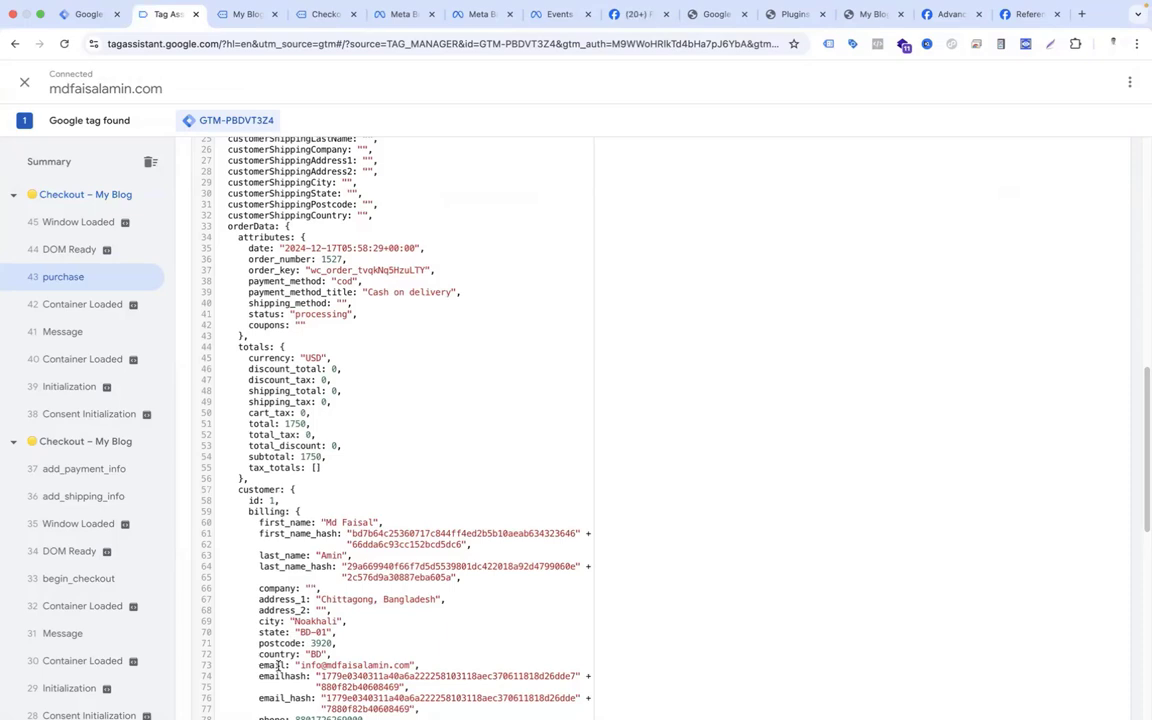
{"action": "left_click", "coordinate": [88, 14]}
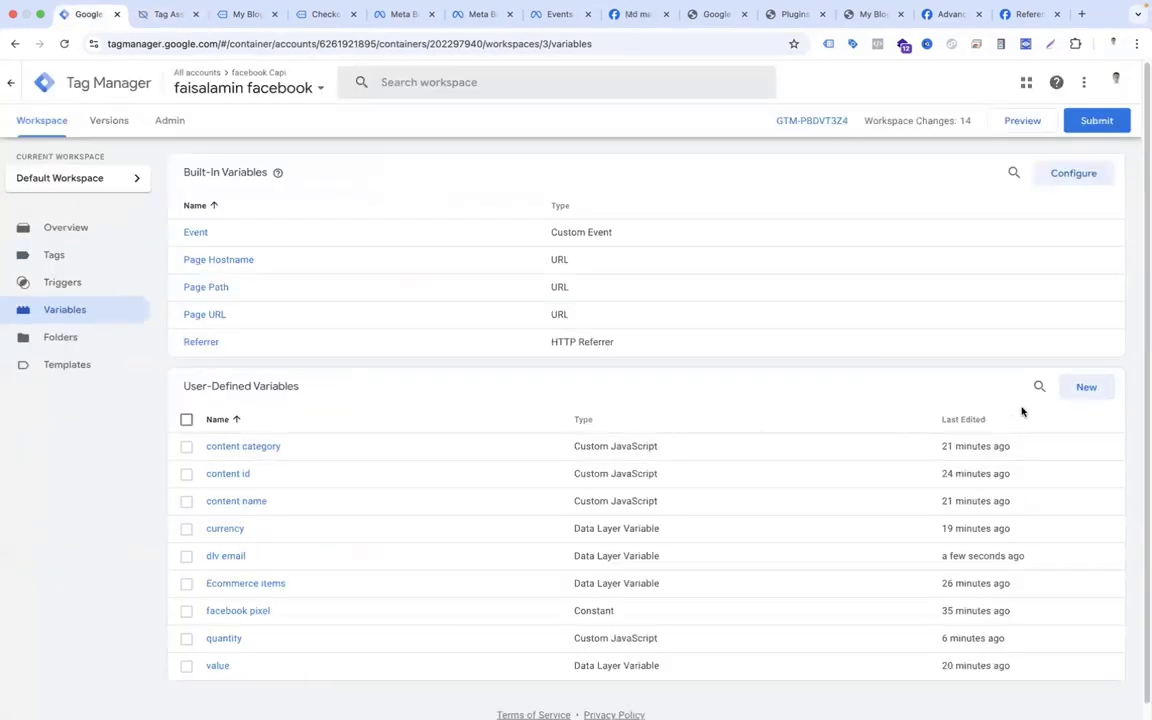
Step: Create a Data Layer Variable reading orderData.customer.billing.phone, name it dlv phone, and save it
{"action": "left_click", "coordinate": [1084, 388]}
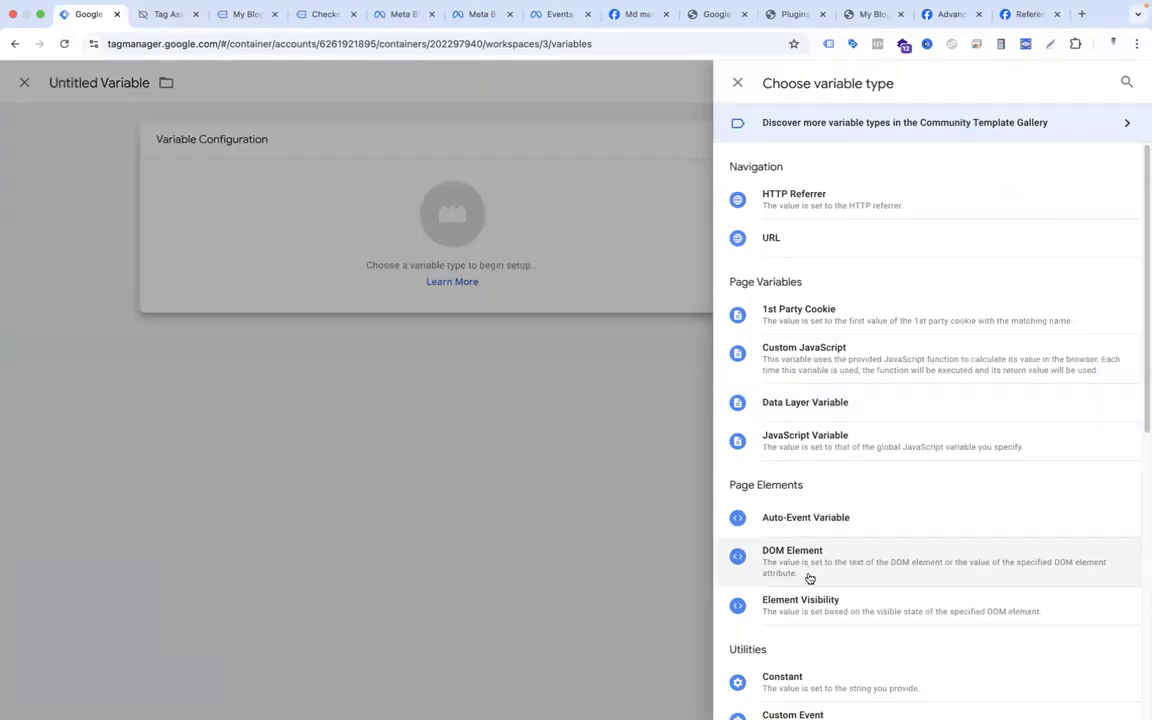
{"action": "left_click", "coordinate": [818, 403]}
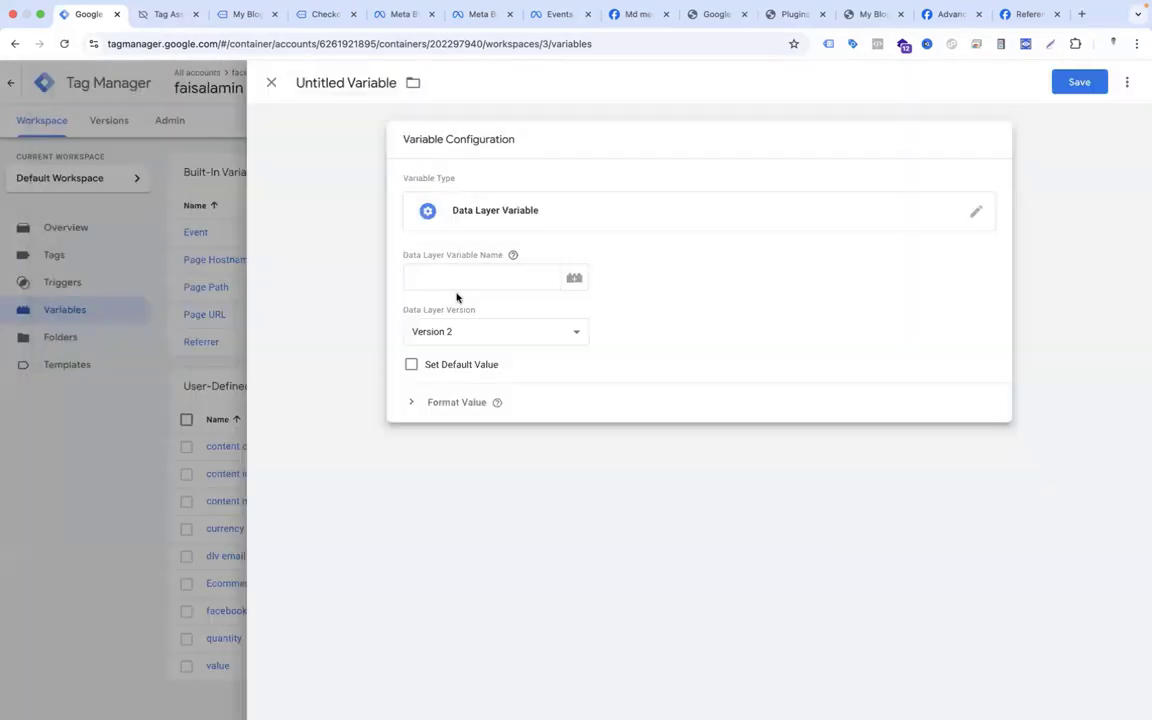
{"action": "left_click", "coordinate": [458, 288]}
{"action": "type", "text": "odderDat"}
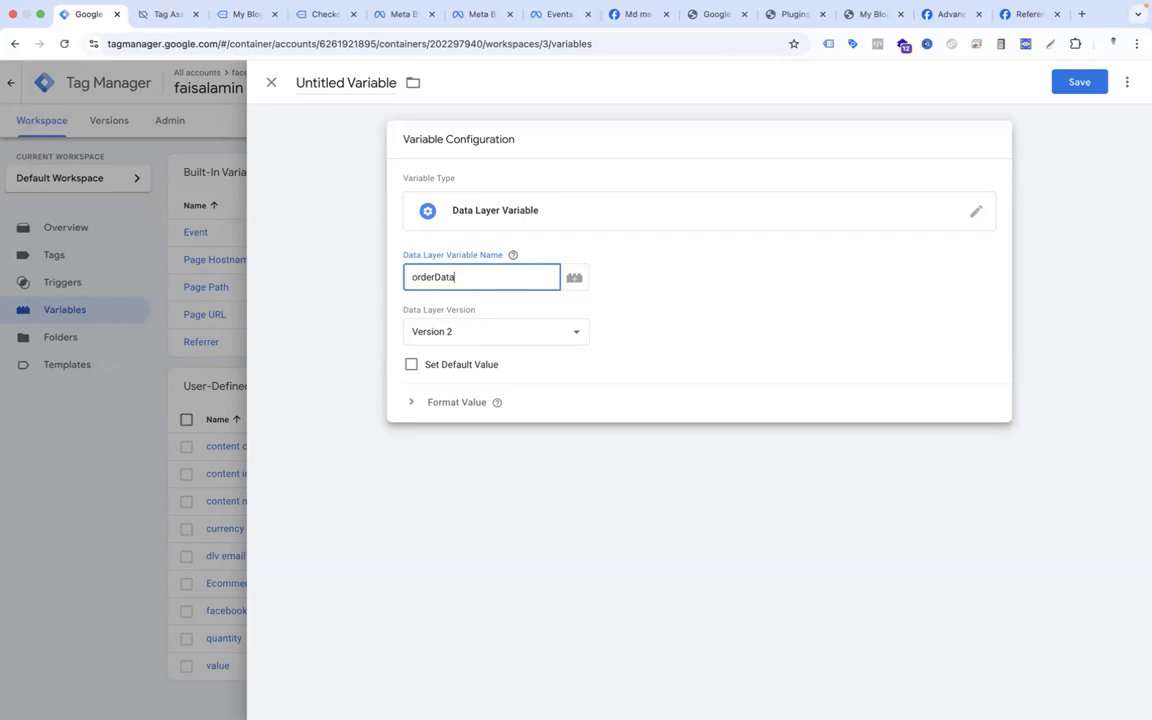
{"action": "type", "text": "a.customer.billing.phone"}
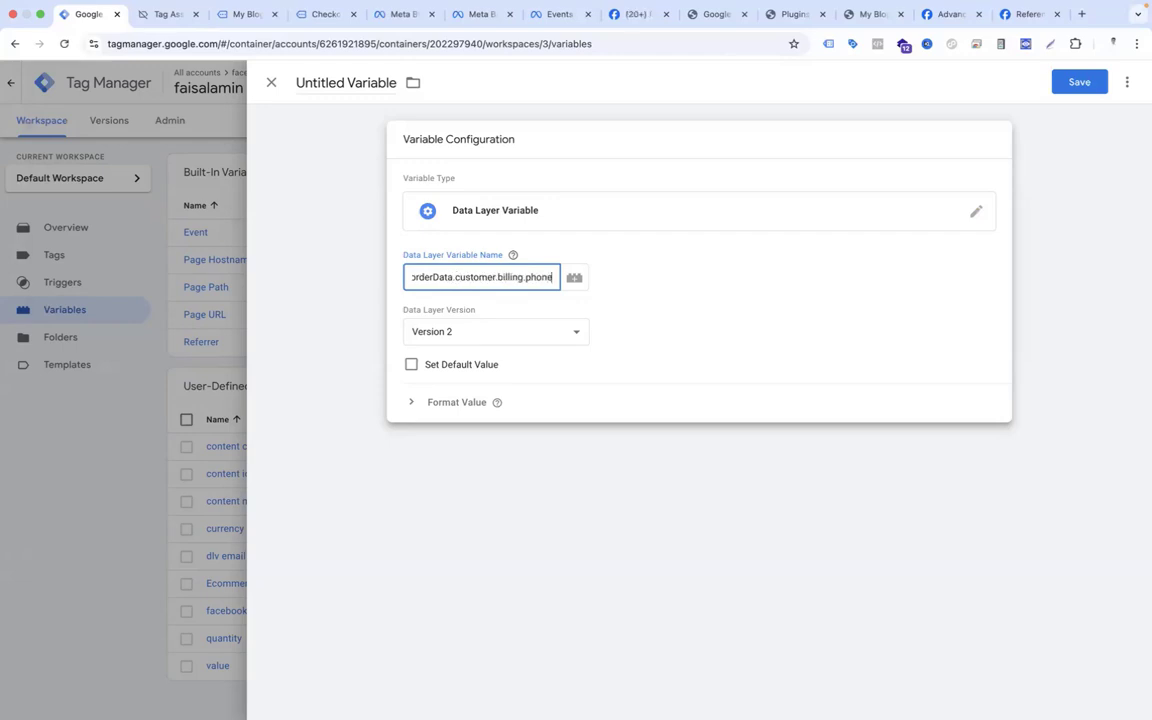
{"action": "left_click", "coordinate": [340, 82]}
{"action": "type", "text": "dlv phone"}
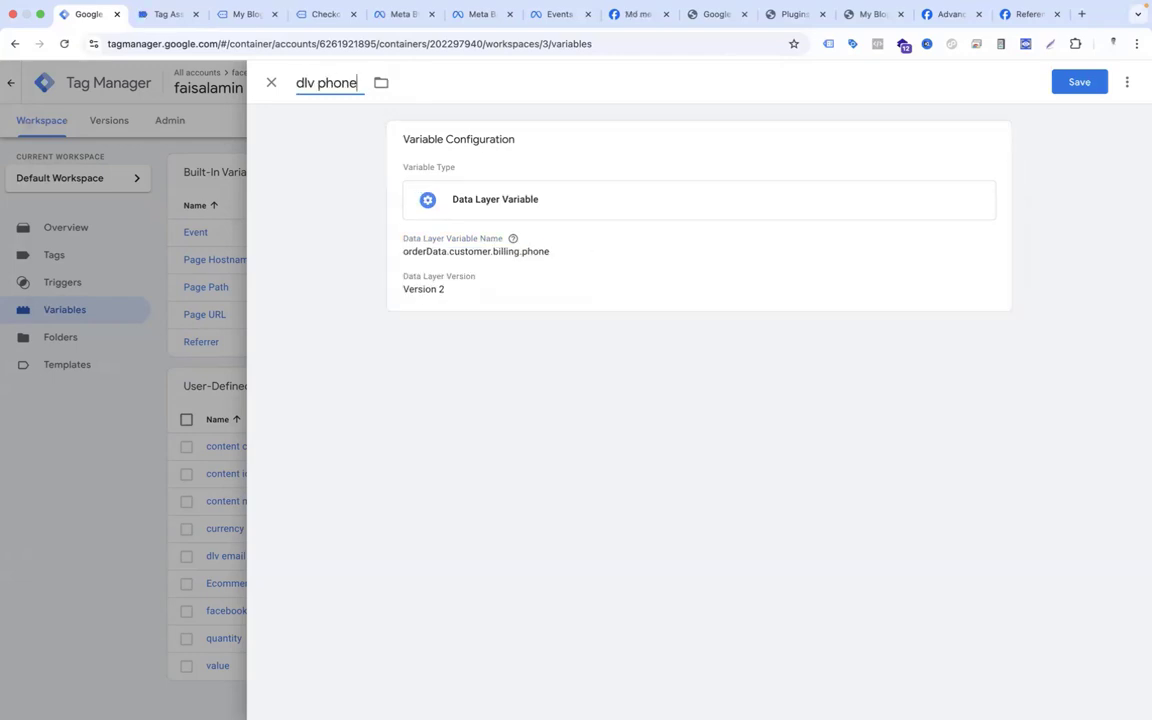
{"action": "left_click", "coordinate": [1079, 82]}
Step: Create a Data Layer Variable reading orderData.customer.billing.first_name, name it dlv first name, and save it
{"action": "left_click", "coordinate": [1080, 386]}
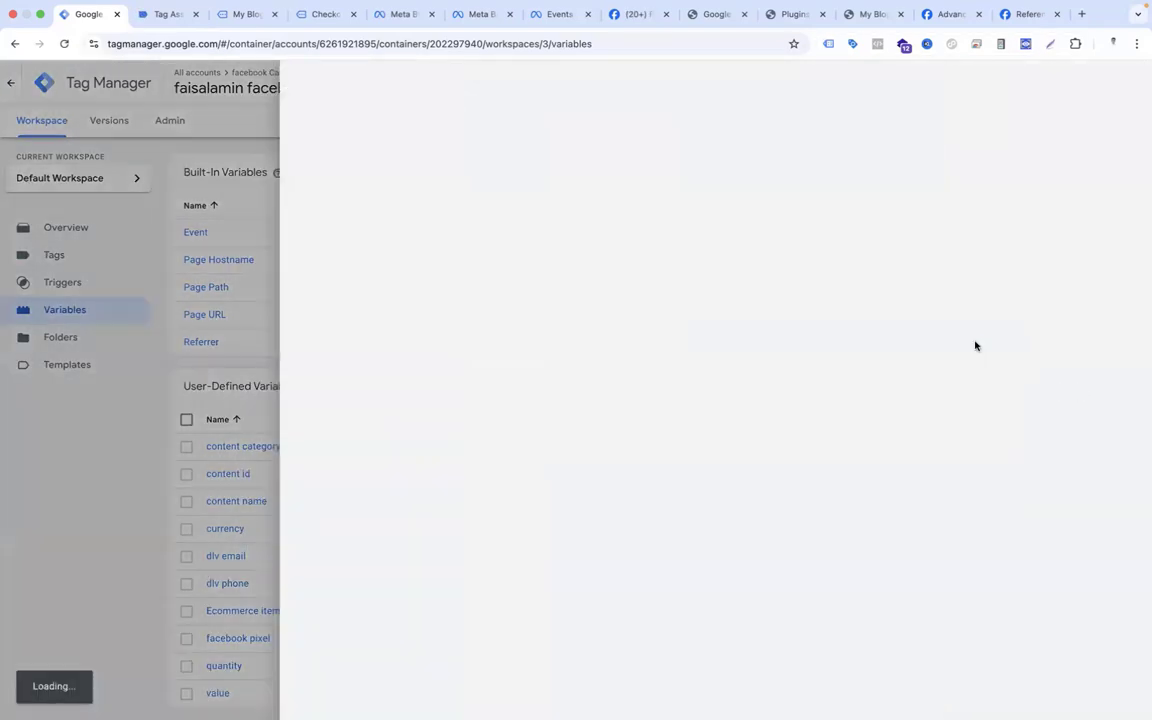
{"action": "left_click", "coordinate": [694, 212]}
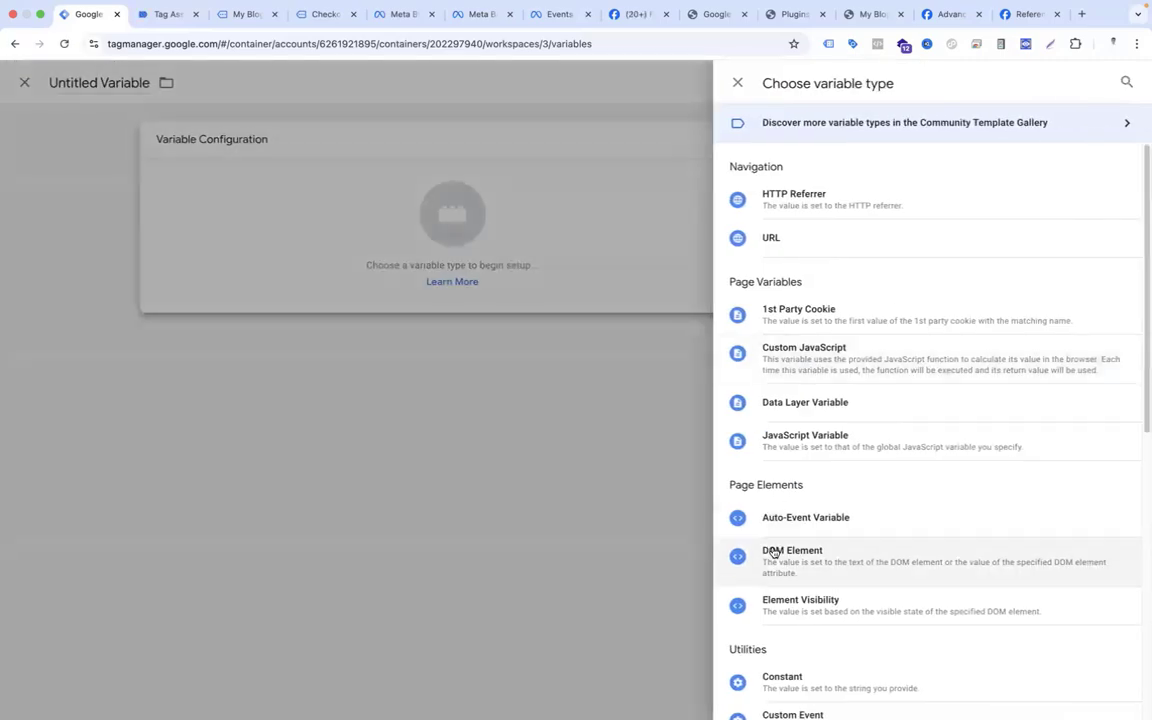
{"action": "left_click", "coordinate": [774, 412]}
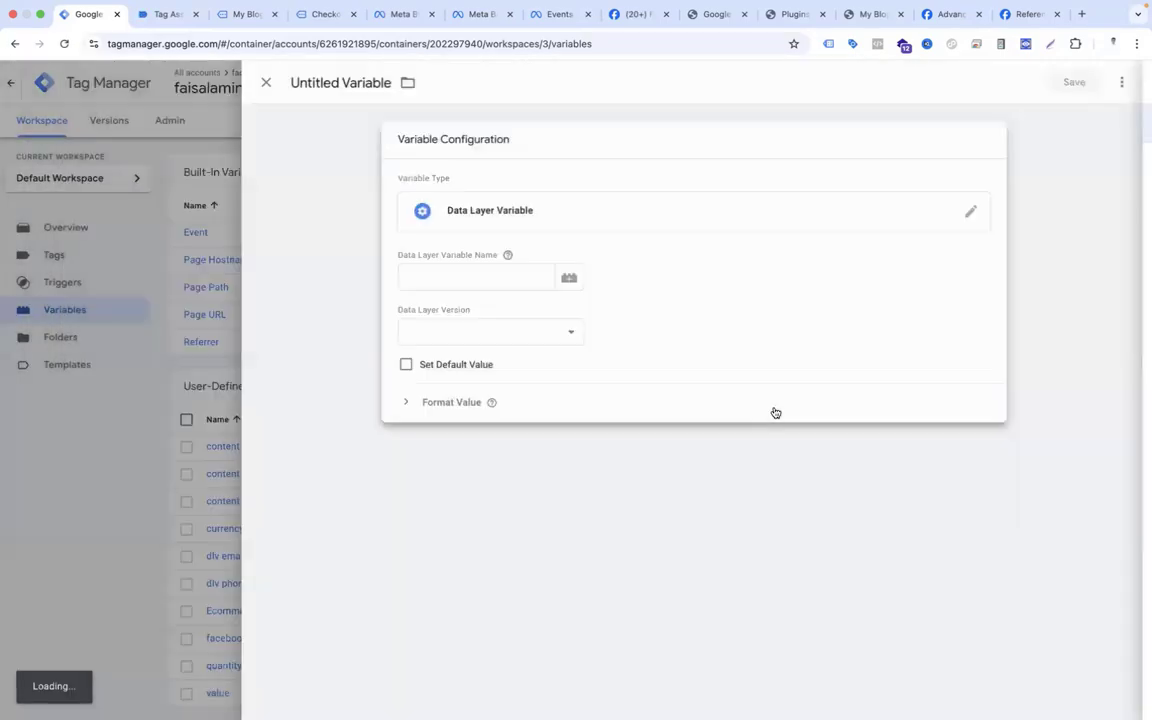
{"action": "left_click", "coordinate": [529, 271]}
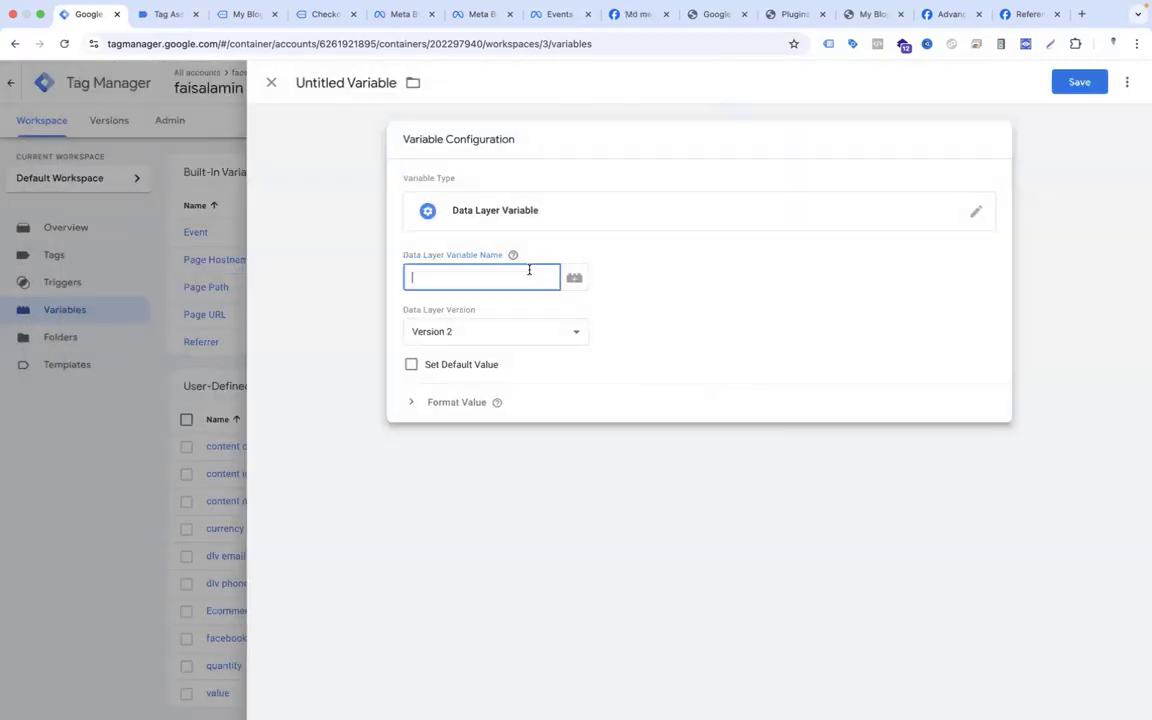
{"action": "type", "text": "orderData.customer.billing."}
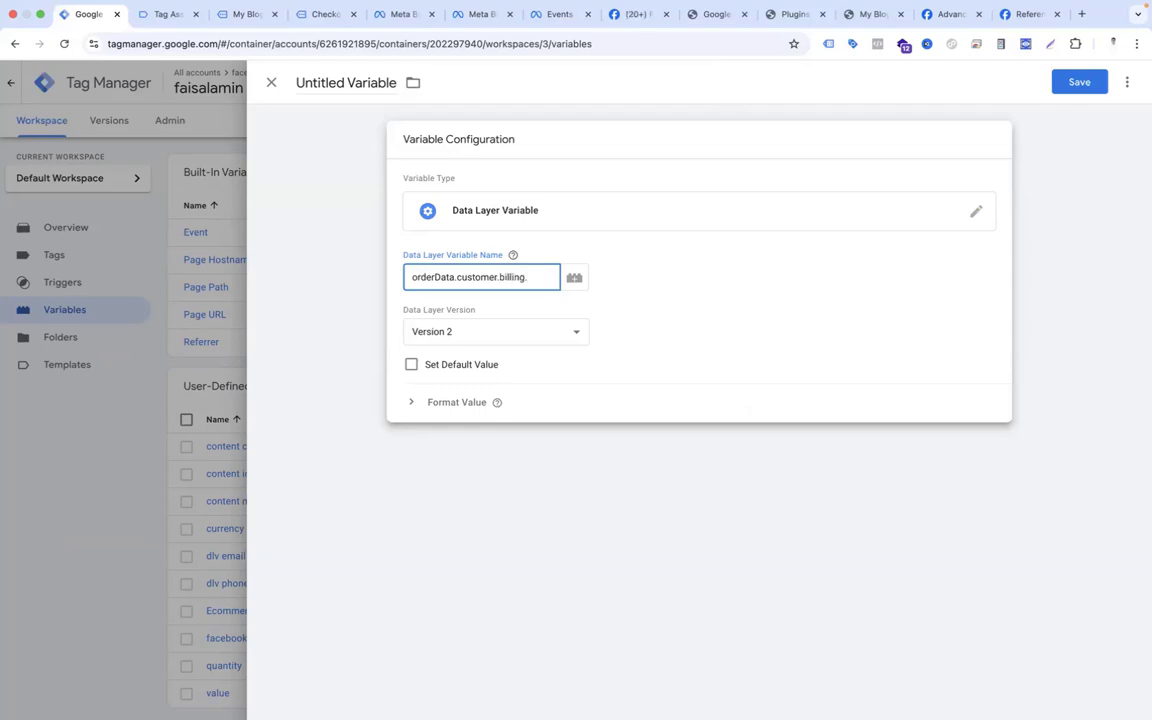
{"action": "type", "text": "first_name"}
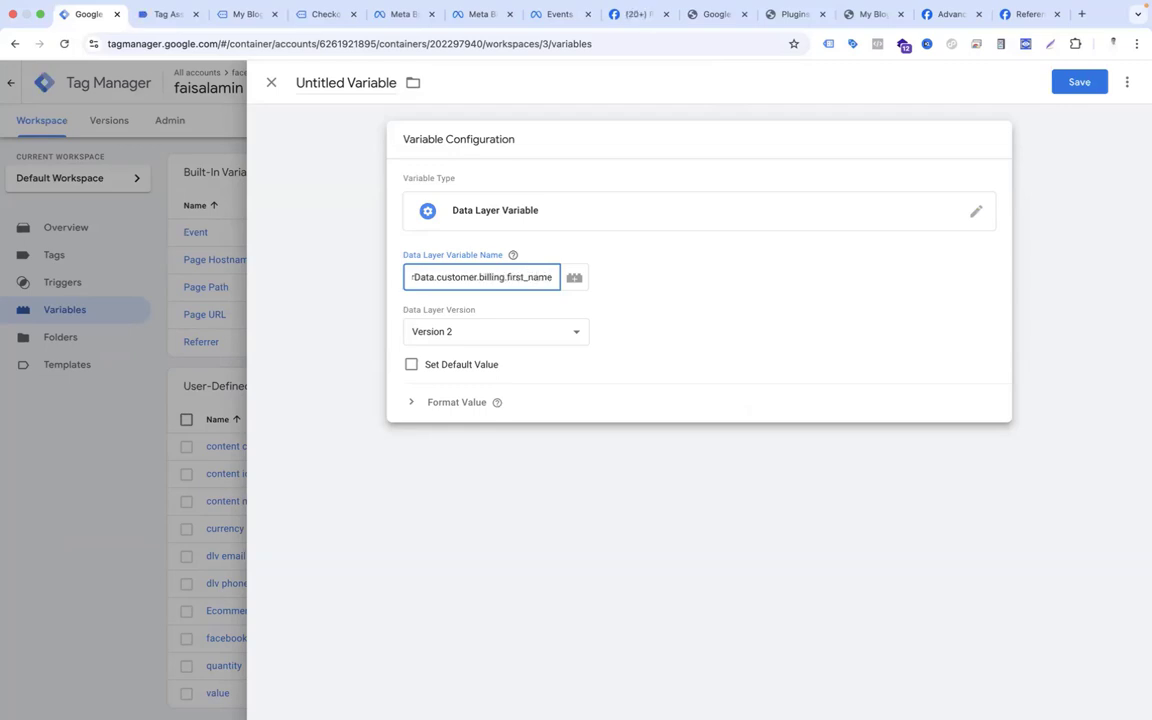
{"action": "left_click", "coordinate": [348, 83]}
{"action": "type", "text": "dlv first name"}
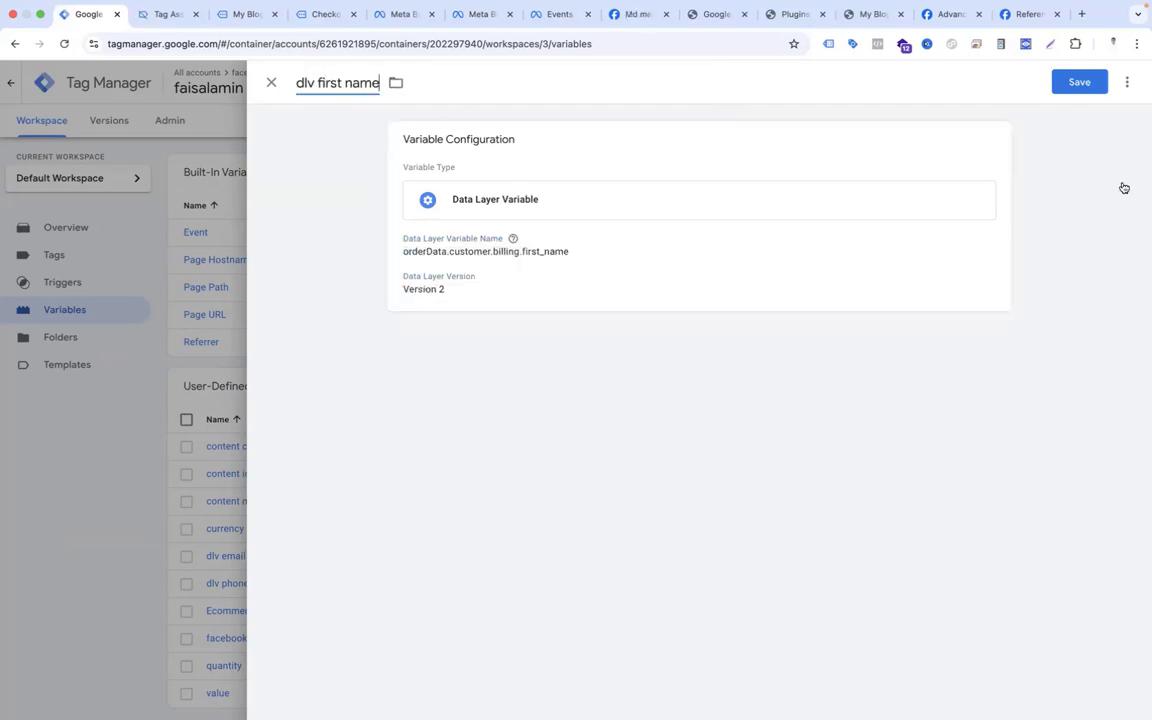
{"action": "left_click", "coordinate": [1080, 82]}
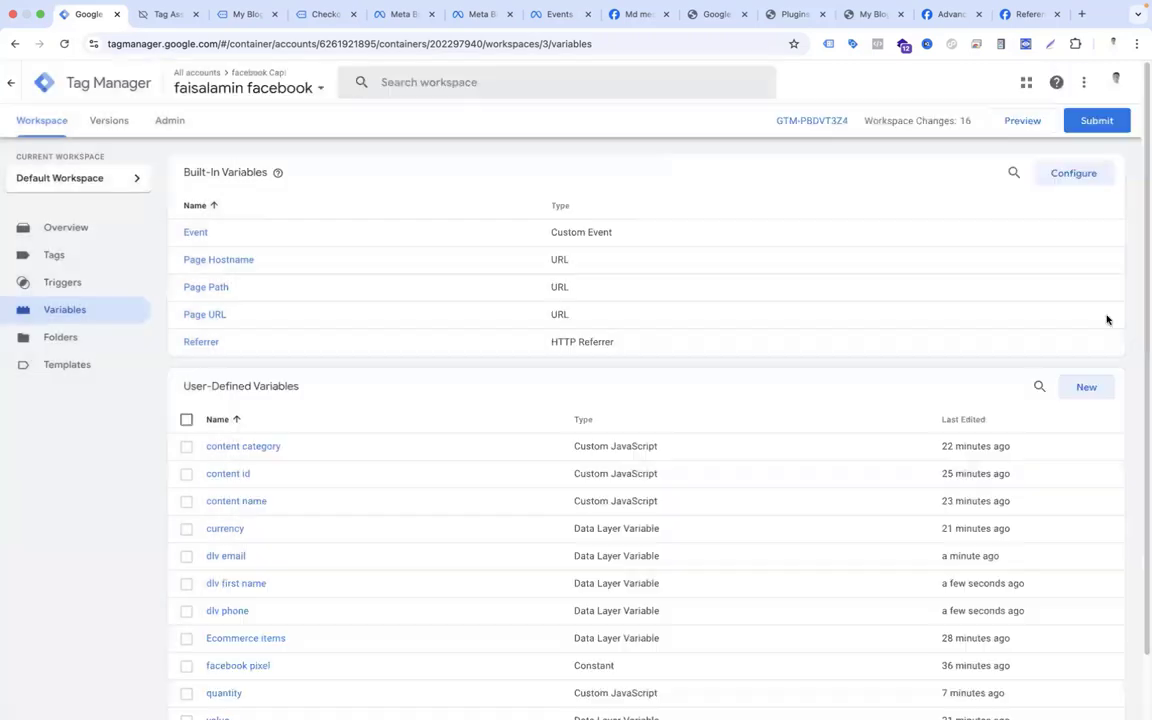
Step: Create a Data Layer Variable reading orderData.customer.billing.last_name, name it dlv last name, and save it
{"action": "left_click", "coordinate": [1086, 388]}
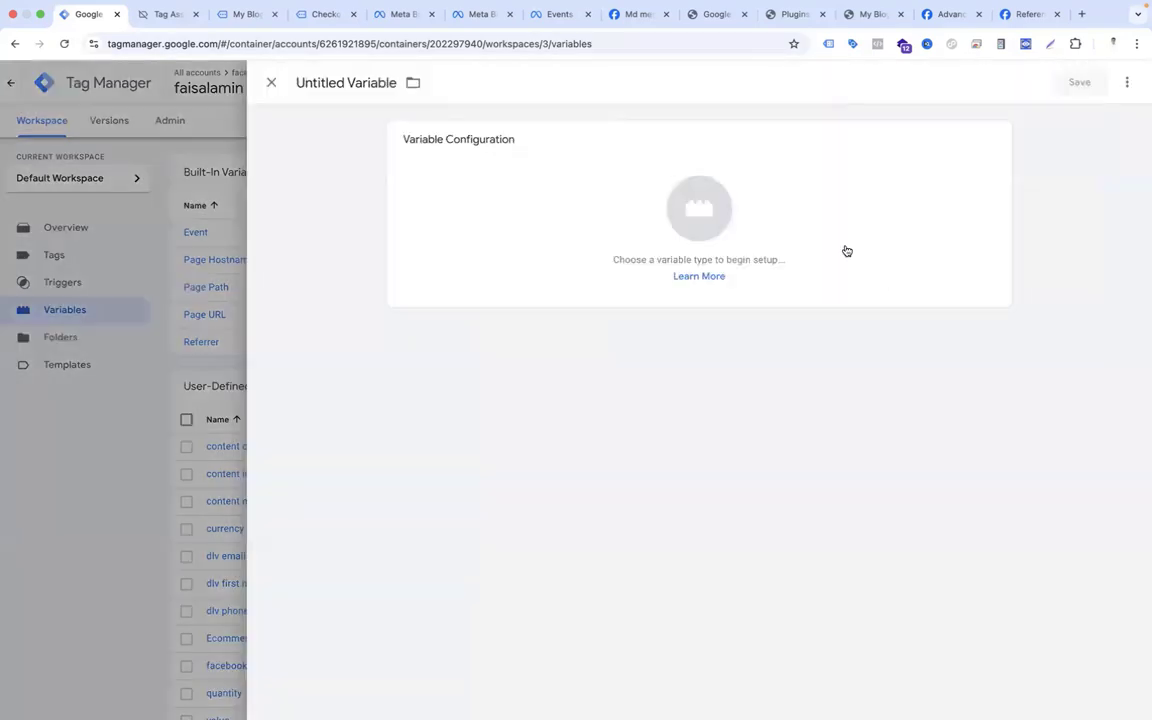
{"action": "left_click", "coordinate": [705, 209]}
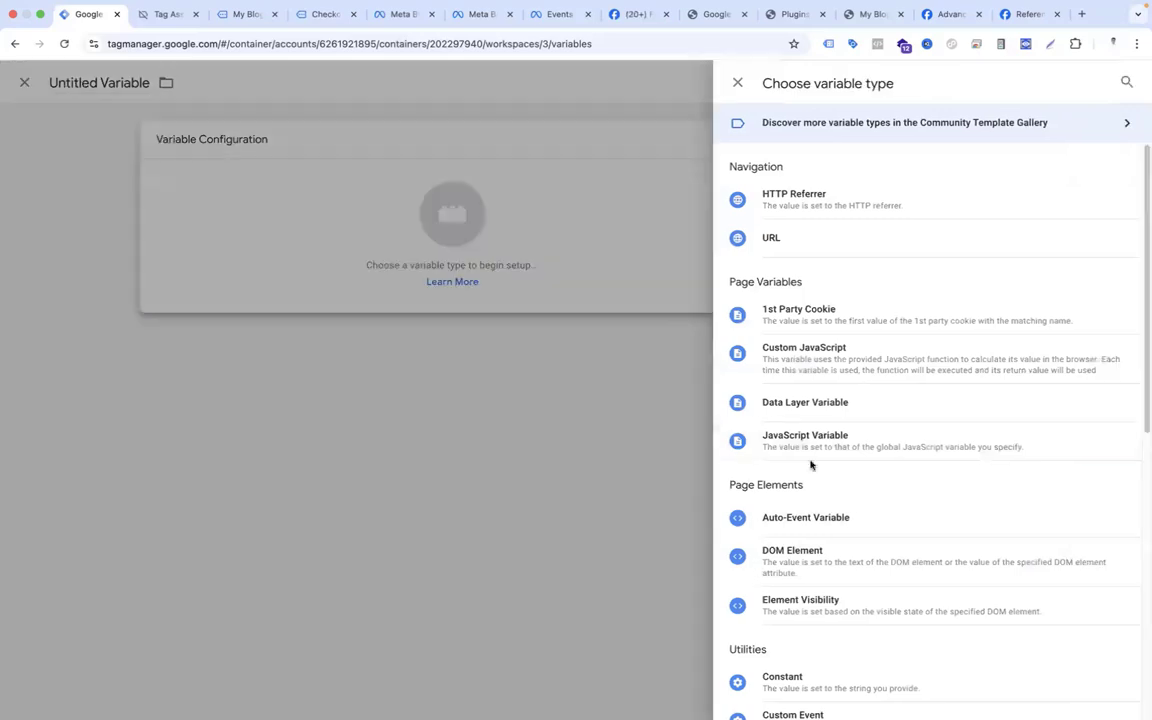
{"action": "left_click", "coordinate": [806, 405]}
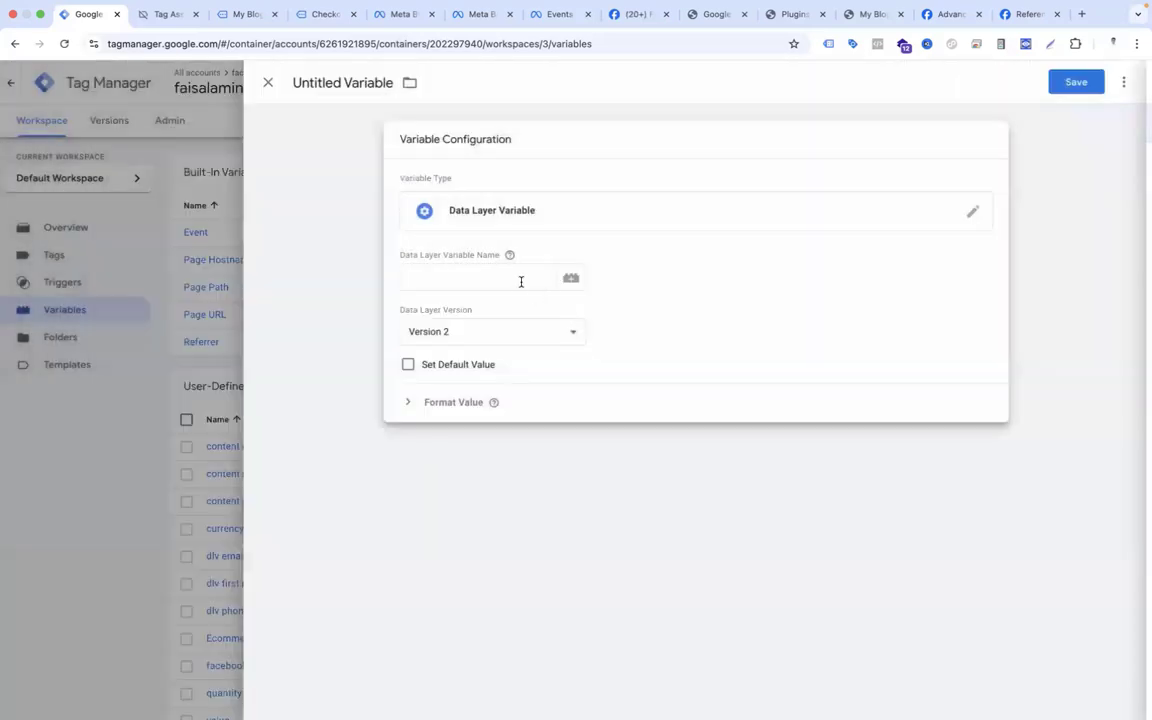
{"action": "left_click", "coordinate": [520, 282]}
{"action": "type", "text": "orderData"}
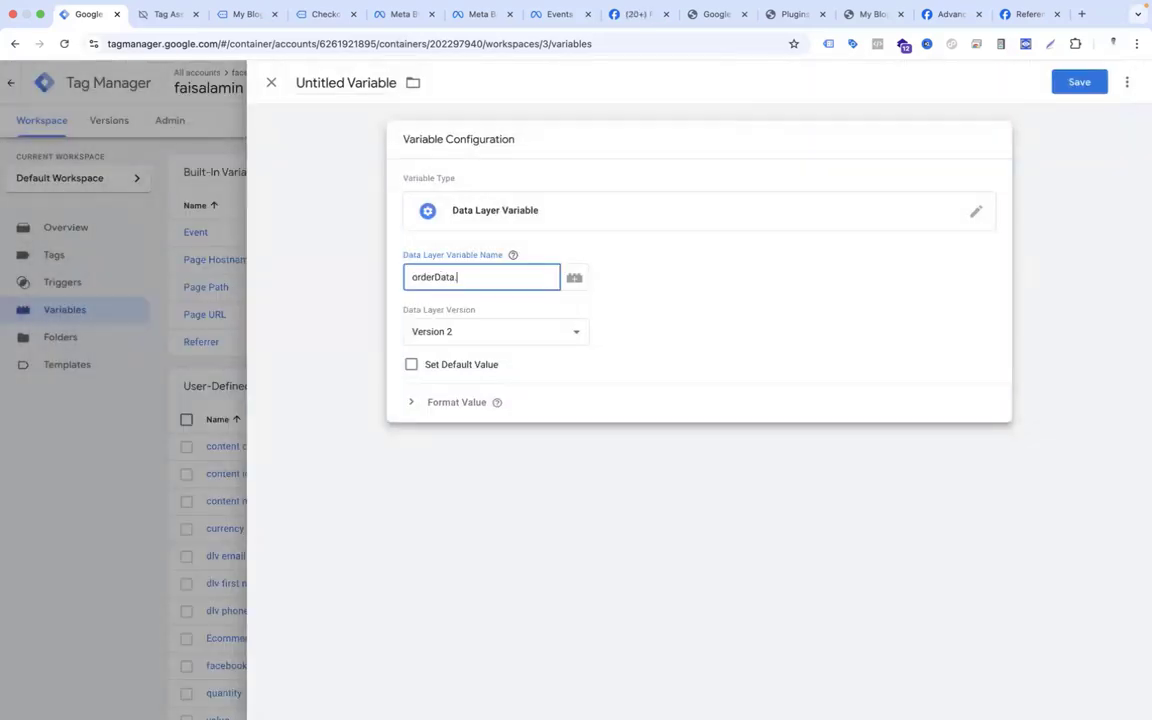
{"action": "type", "text": ".customer.billing.la"}
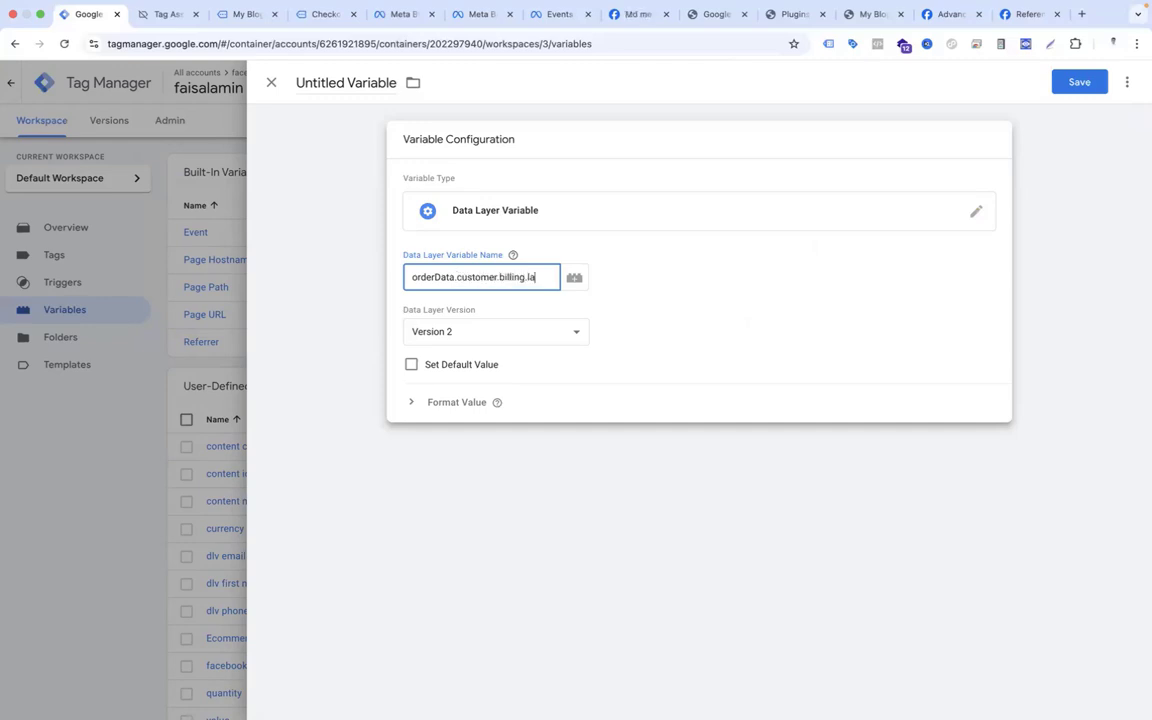
{"action": "type", "text": "st_name"}
{"action": "left_click", "coordinate": [365, 82]}
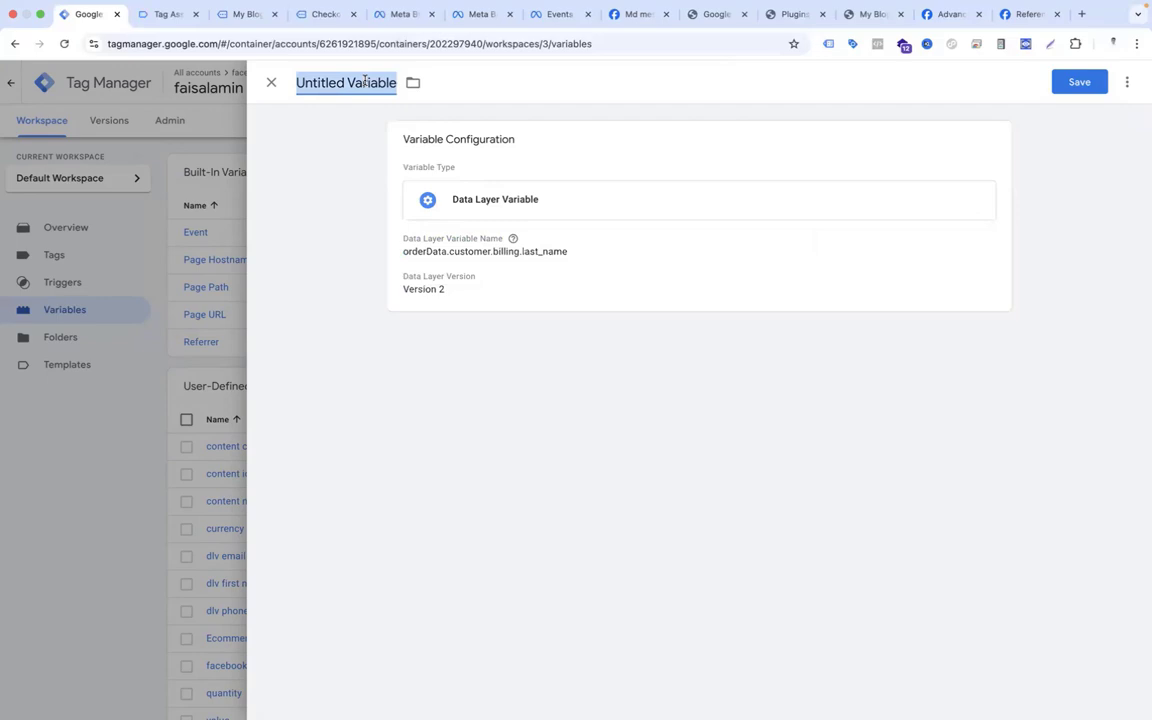
{"action": "type", "text": "dlv last name"}
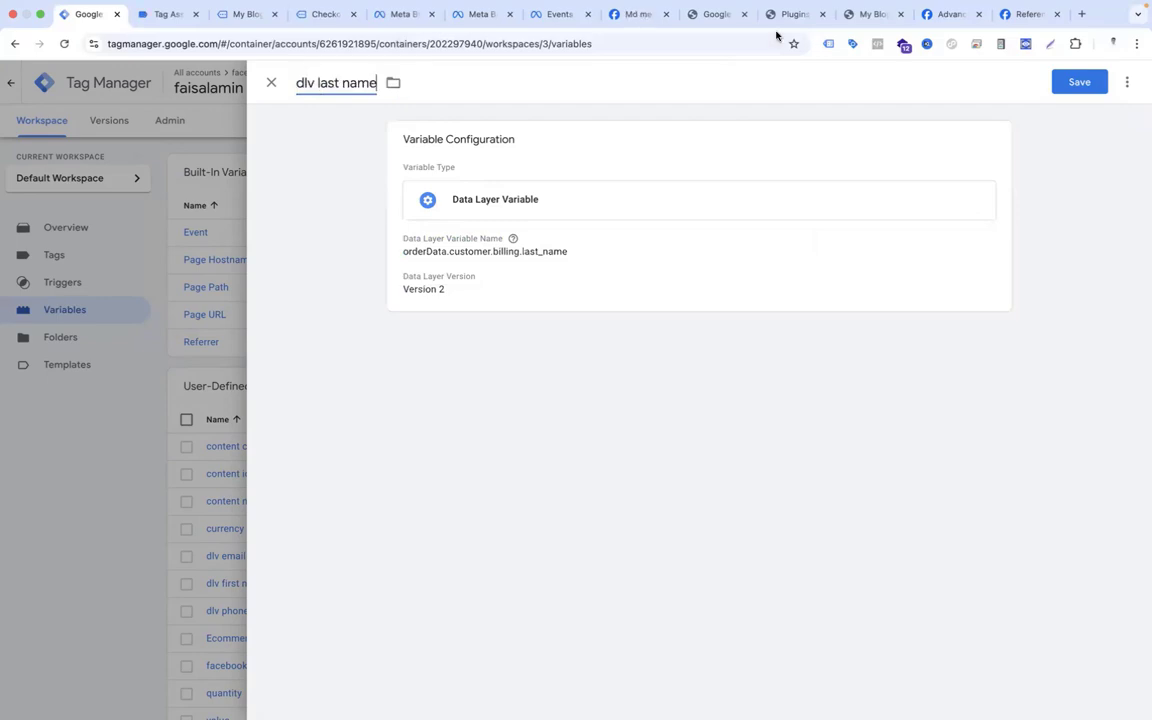
{"action": "left_click", "coordinate": [1063, 88]}
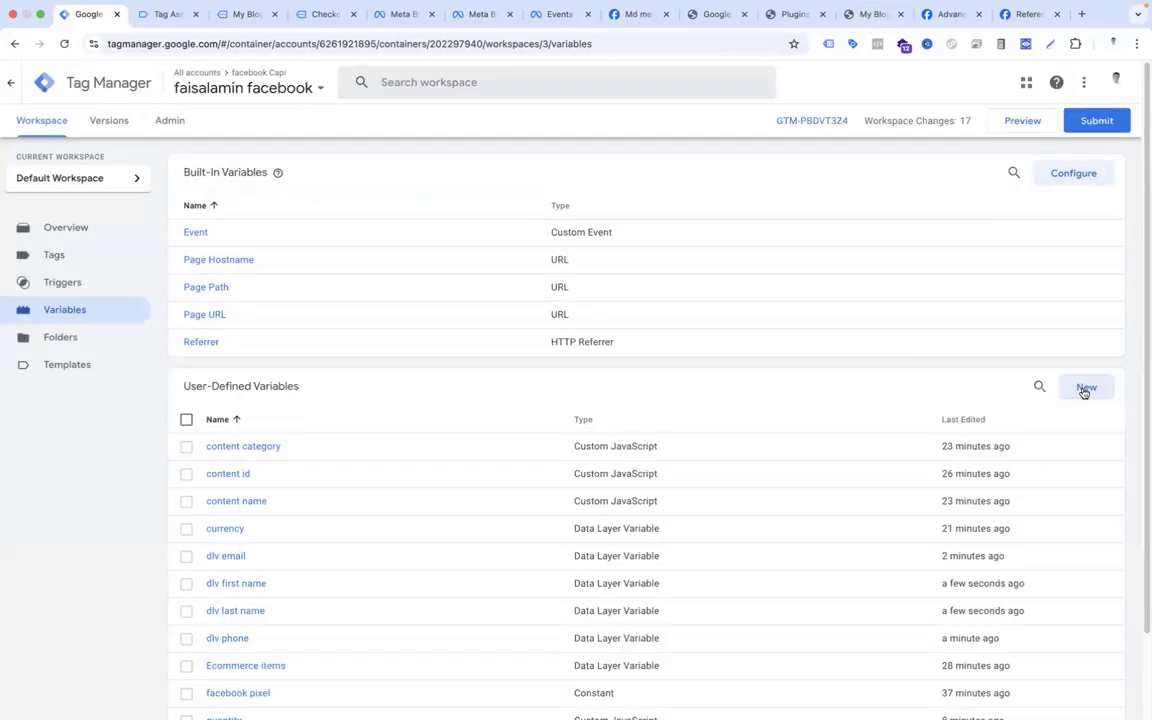
Step: Create a Data Layer Variable reading orderData.customer.billing.country, name it dlv country, and save it
{"action": "left_click", "coordinate": [1084, 389]}
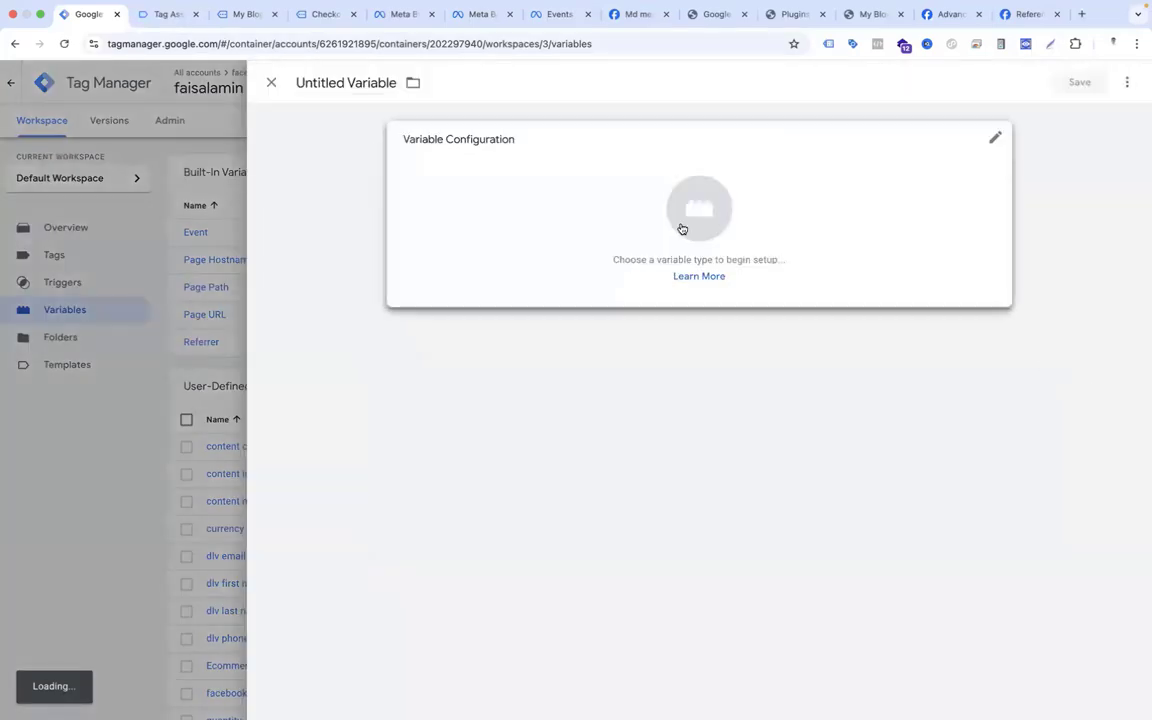
{"action": "left_click", "coordinate": [681, 229]}
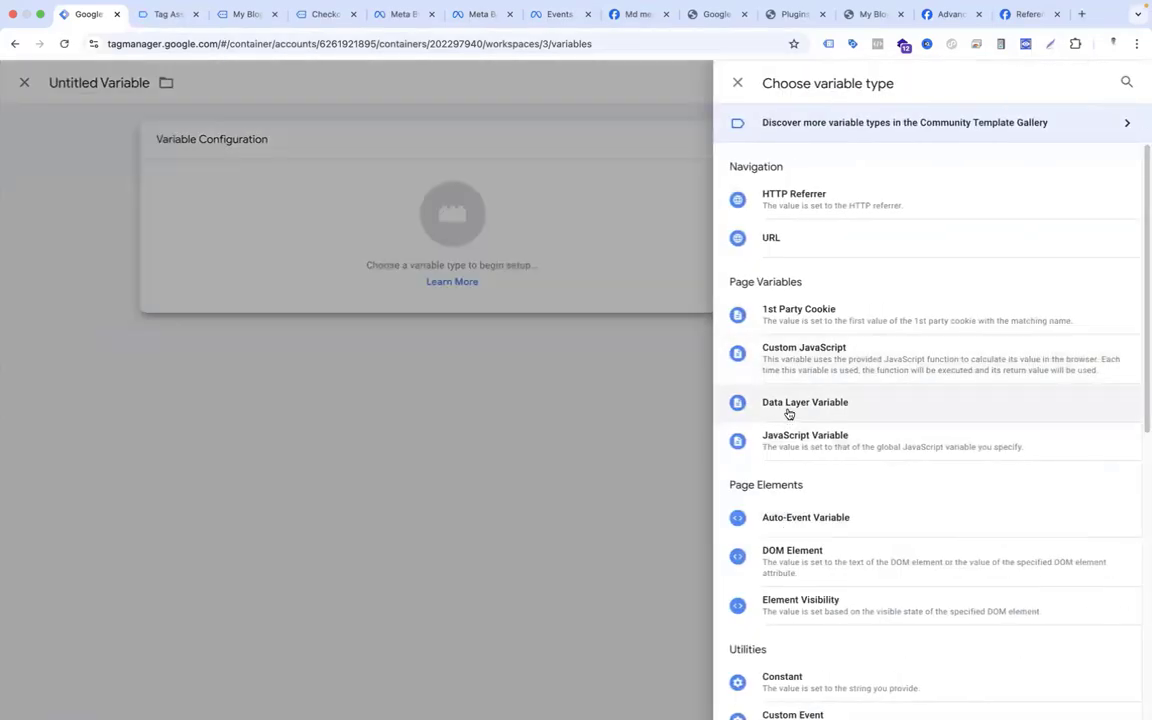
{"action": "left_click", "coordinate": [789, 412]}
{"action": "type", "text": "orderData"}
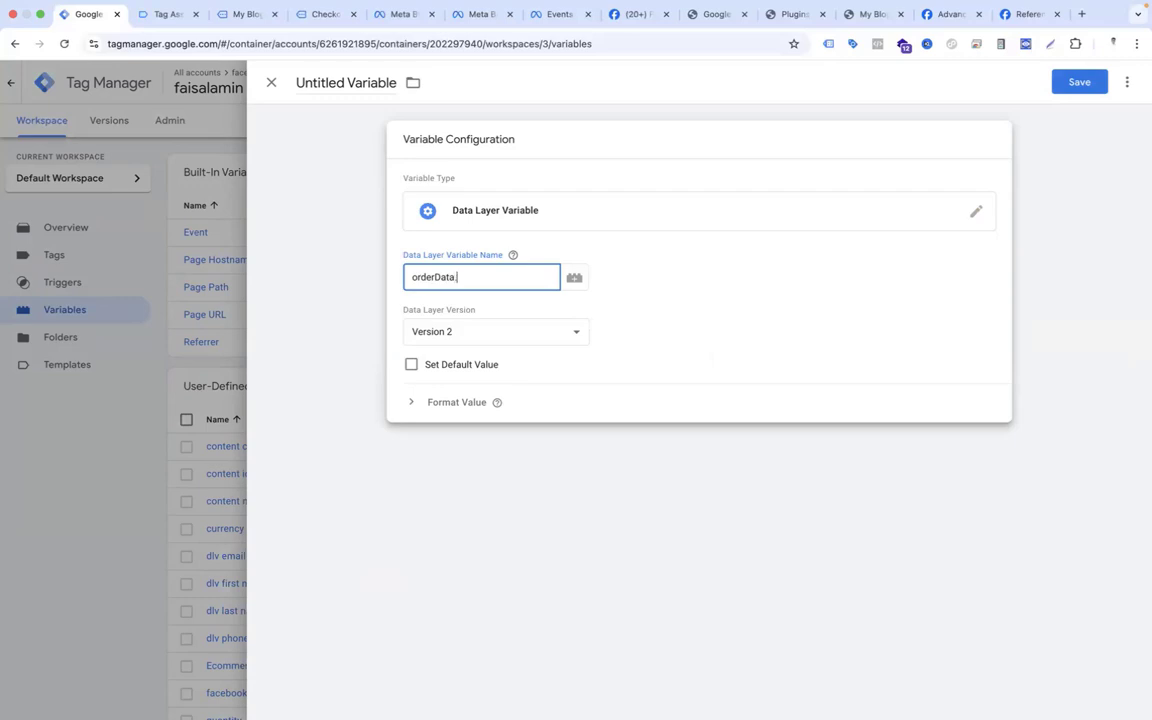
{"action": "type", "text": ".customer.billing.country"}
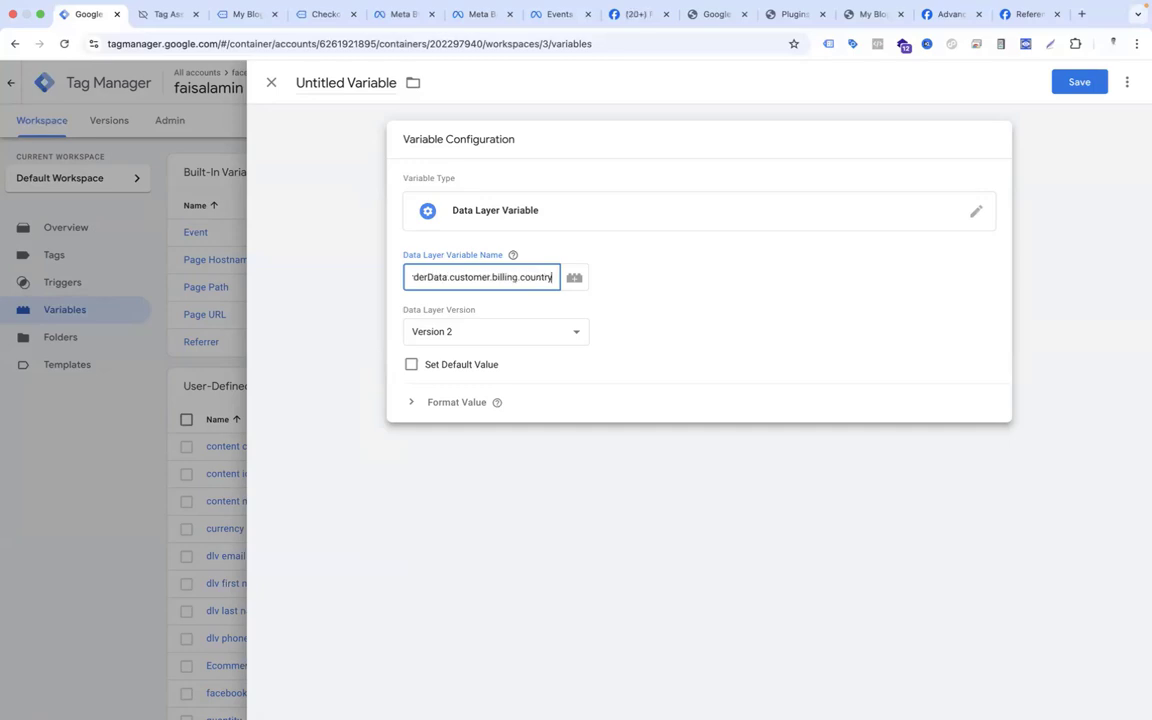
{"action": "left_click", "coordinate": [355, 85]}
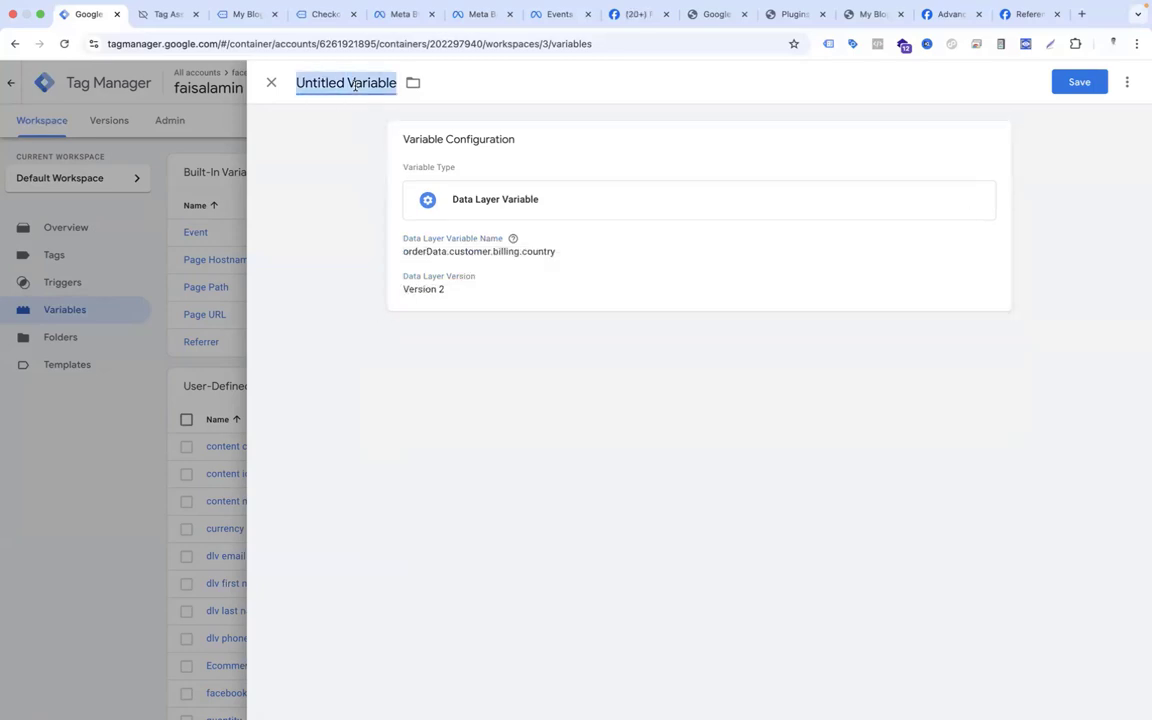
{"action": "type", "text": "dlv country"}
{"action": "left_click", "coordinate": [1079, 82]}
Step: Create a Data Layer Variable reading orderData.customer.billing.city, name it dlv city, and save it
{"action": "left_click", "coordinate": [1085, 387]}
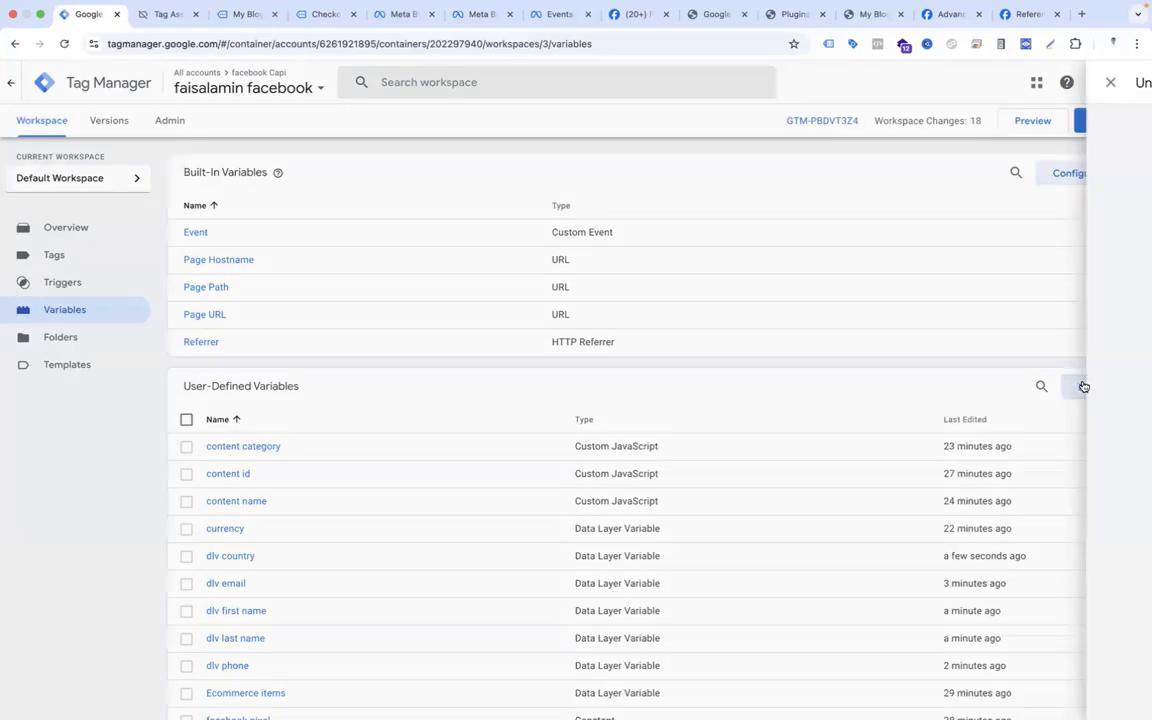
{"action": "left_click", "coordinate": [710, 242]}
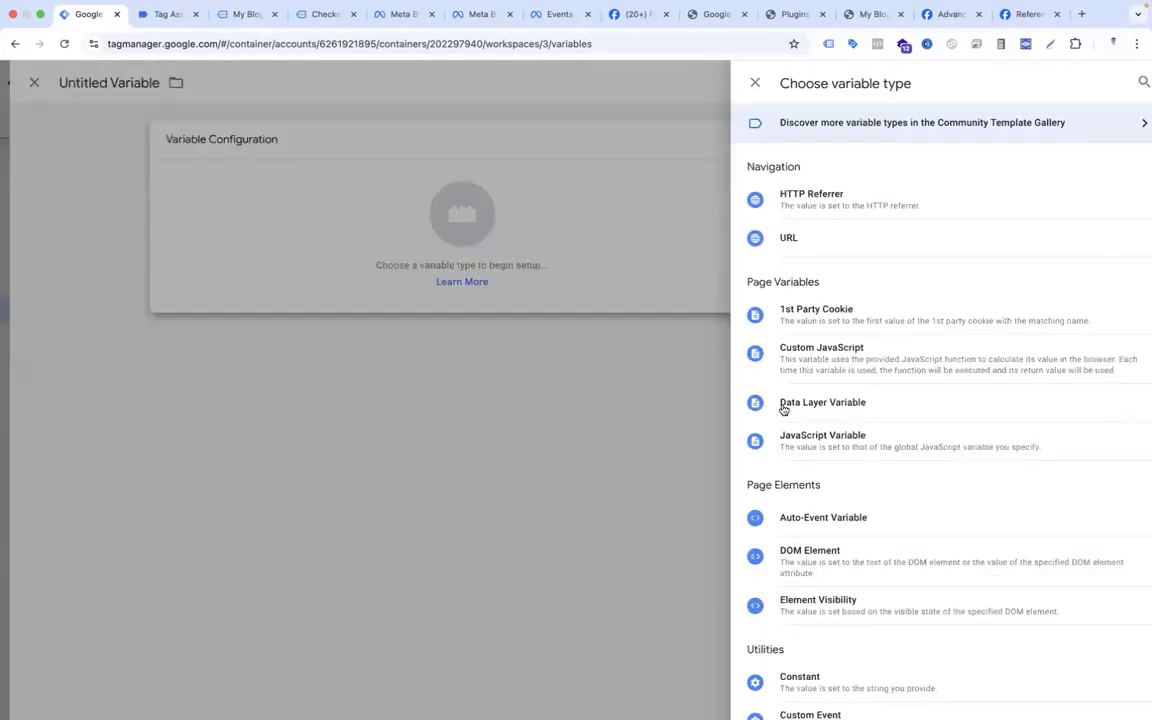
{"action": "left_click", "coordinate": [783, 404]}
{"action": "left_click", "coordinate": [515, 275]}
{"action": "type", "text": "orderData."}
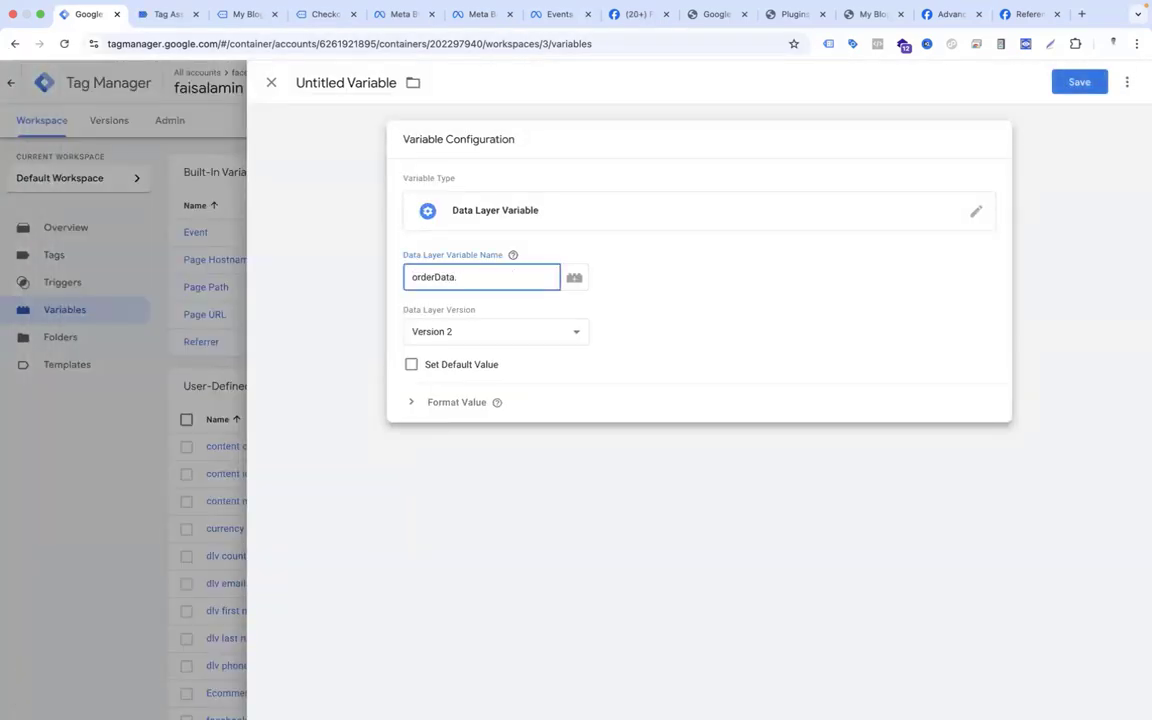
{"action": "type", "text": "customer.billing.city"}
{"action": "left_click", "coordinate": [386, 83]}
{"action": "type", "text": "d"}
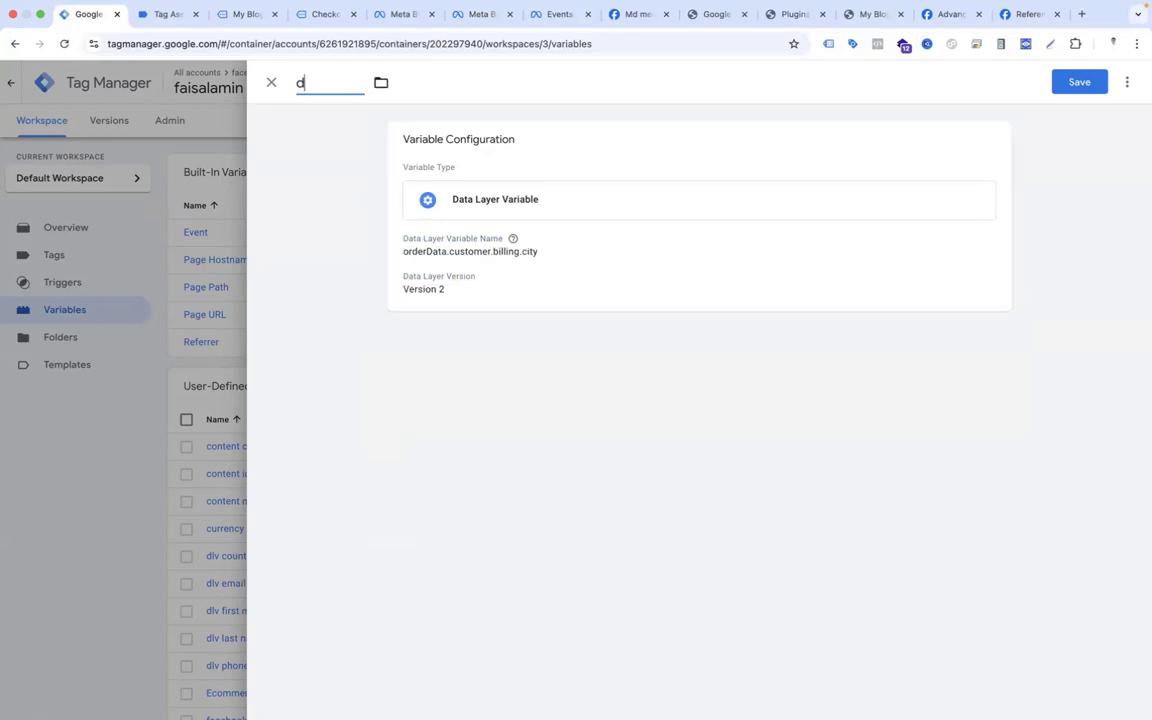
{"action": "type", "text": "lv city"}
{"action": "left_click", "coordinate": [1075, 82]}
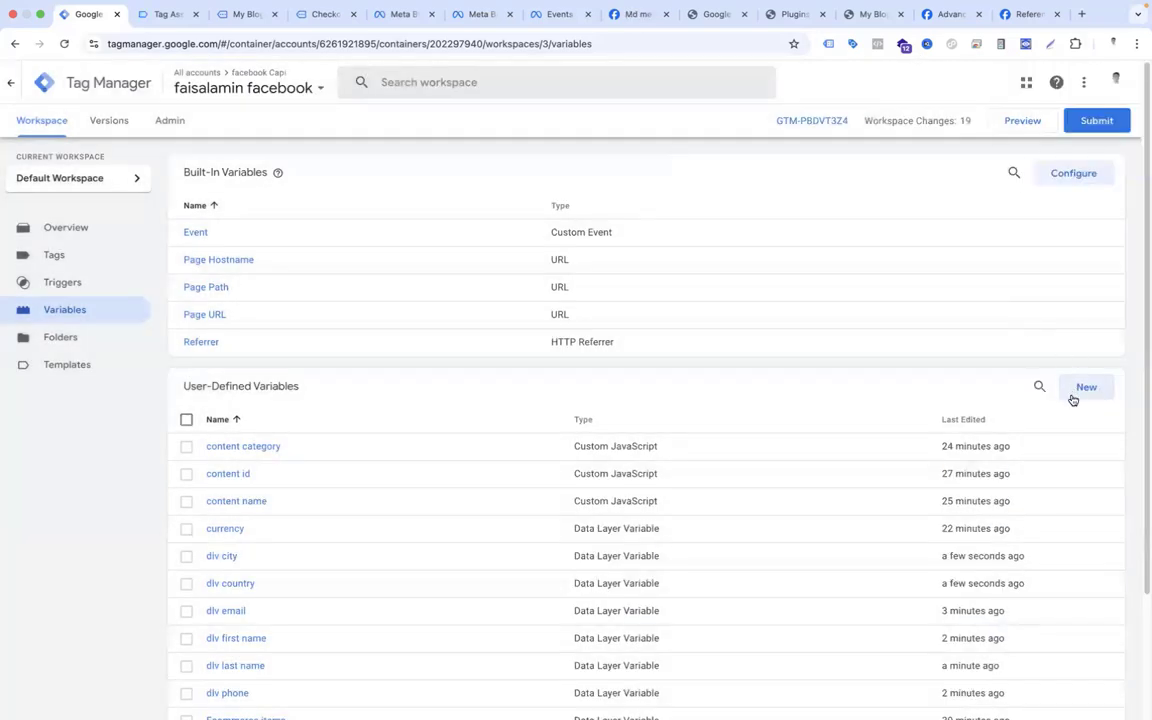
Step: Create a Data Layer Variable reading orderData.customer.billing.postcode, name it dlv post code, and save it
{"action": "left_click", "coordinate": [1073, 399]}
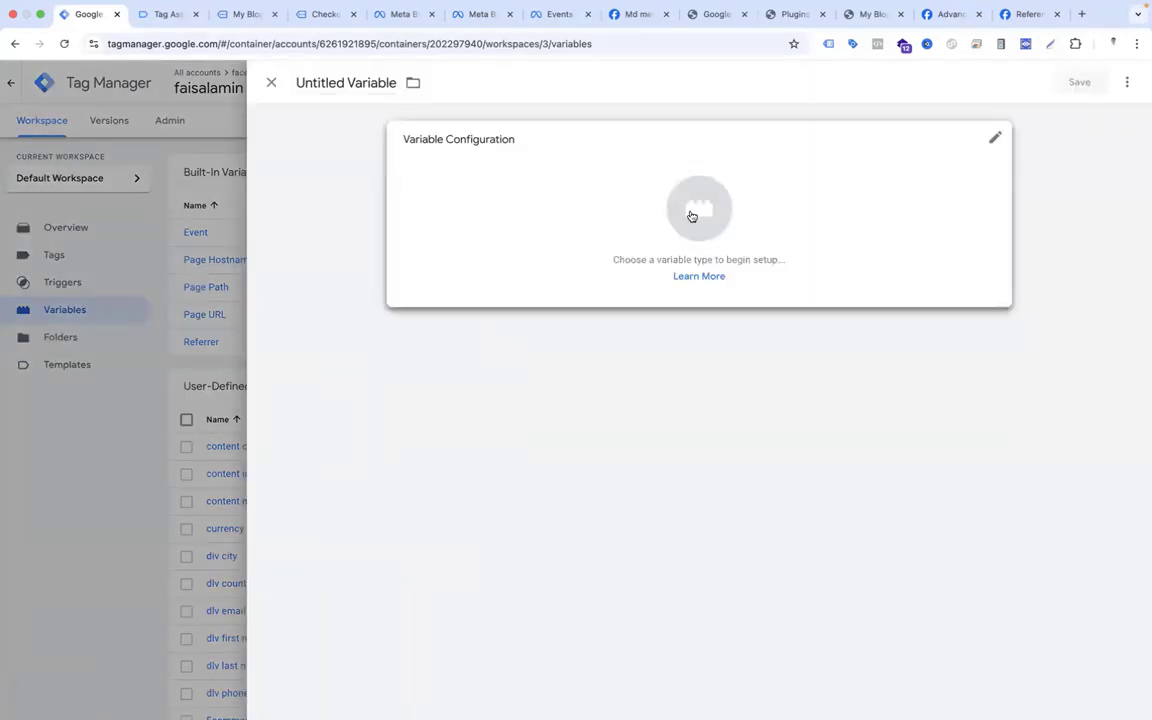
{"action": "left_click", "coordinate": [691, 216]}
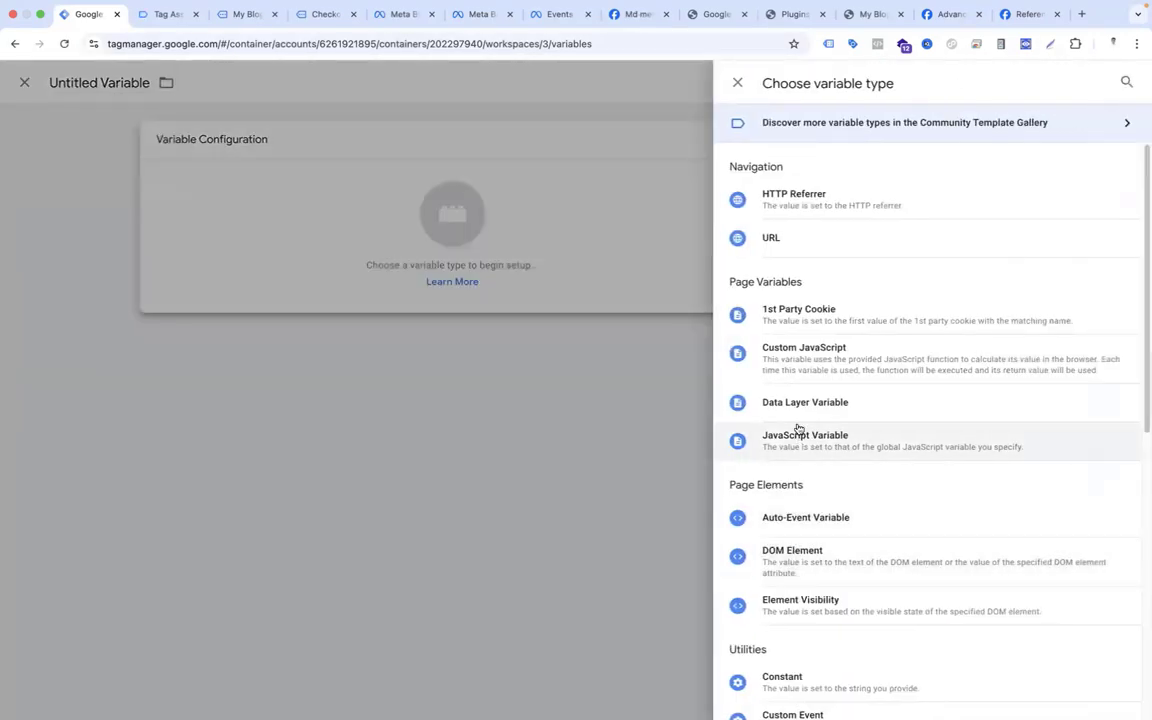
{"action": "left_click", "coordinate": [799, 404]}
{"action": "type", "text": "orderDat"}
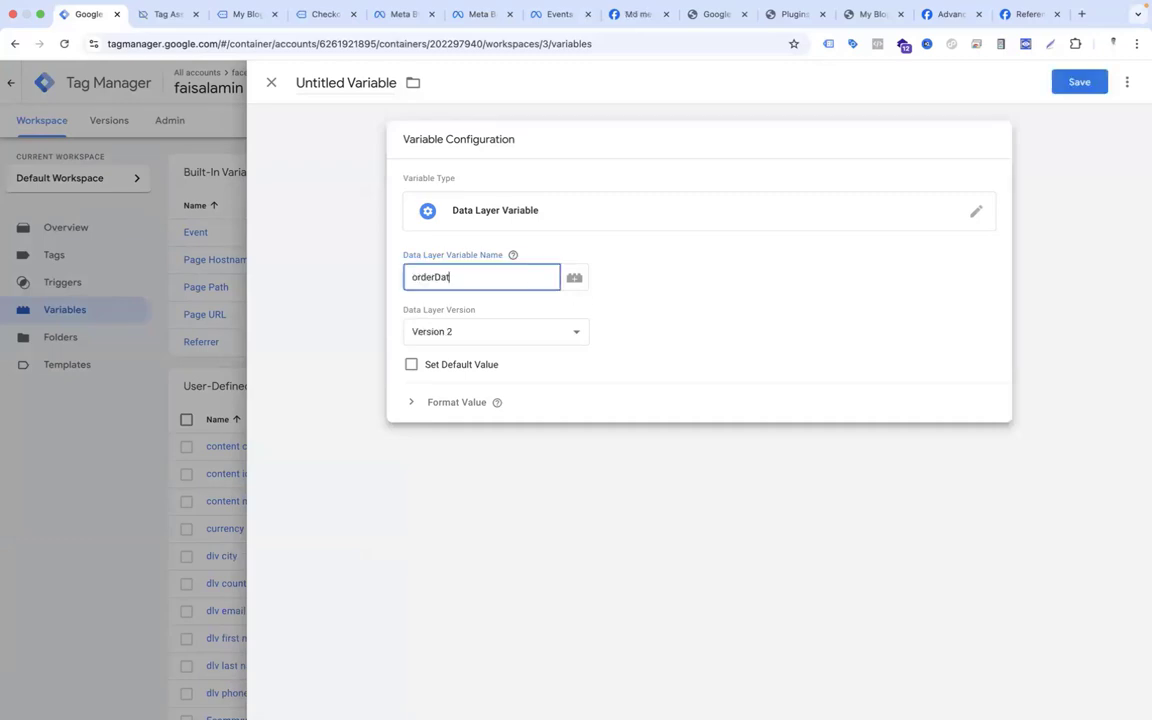
{"action": "type", "text": "a.customer.billing.po"}
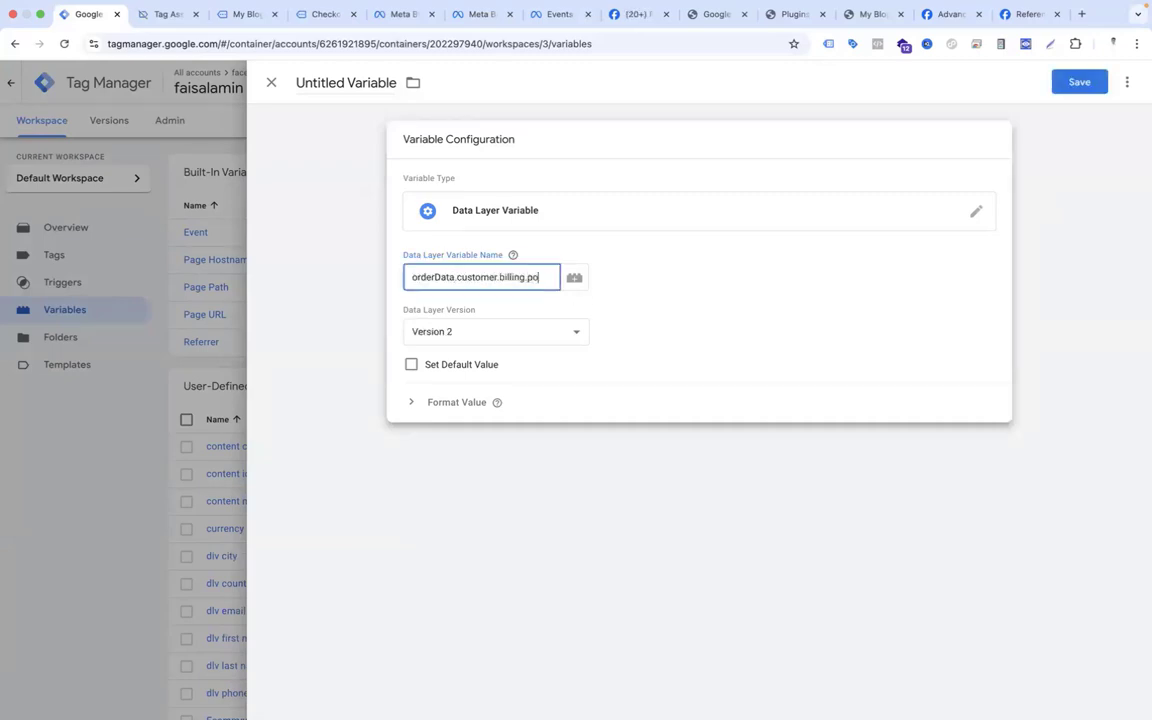
{"action": "type", "text": "stcode"}
{"action": "left_click", "coordinate": [346, 83]}
{"action": "type", "text": "dlv"}
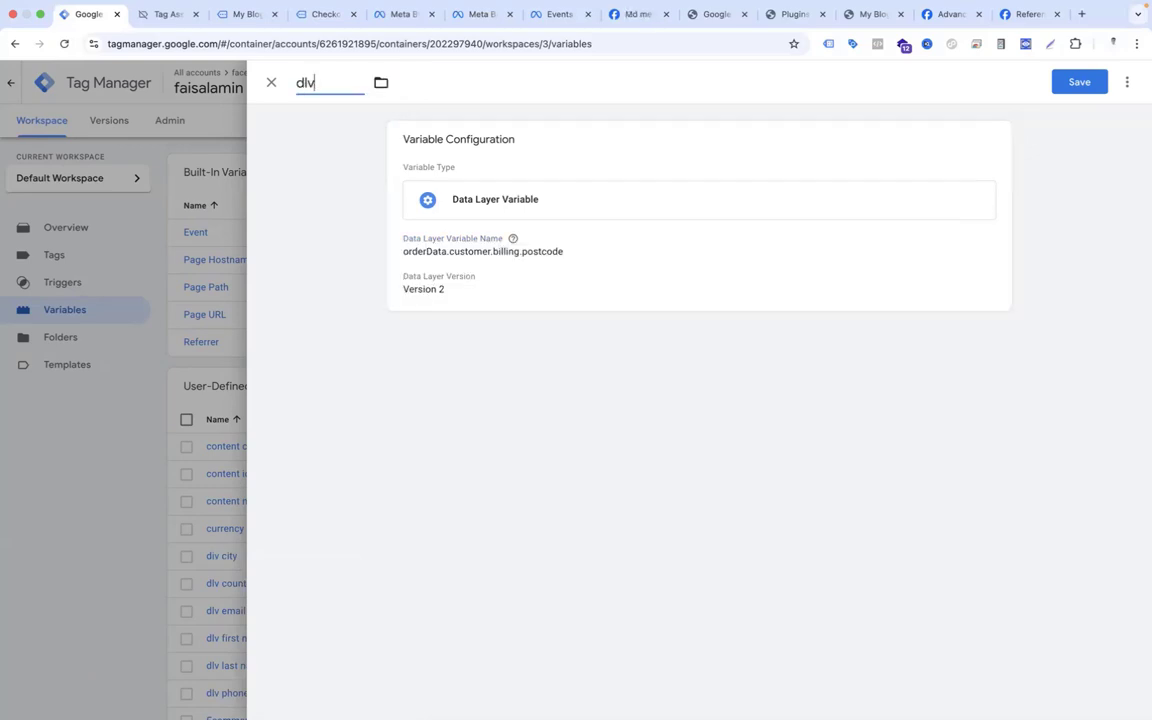
{"action": "type", "text": " post cod"}
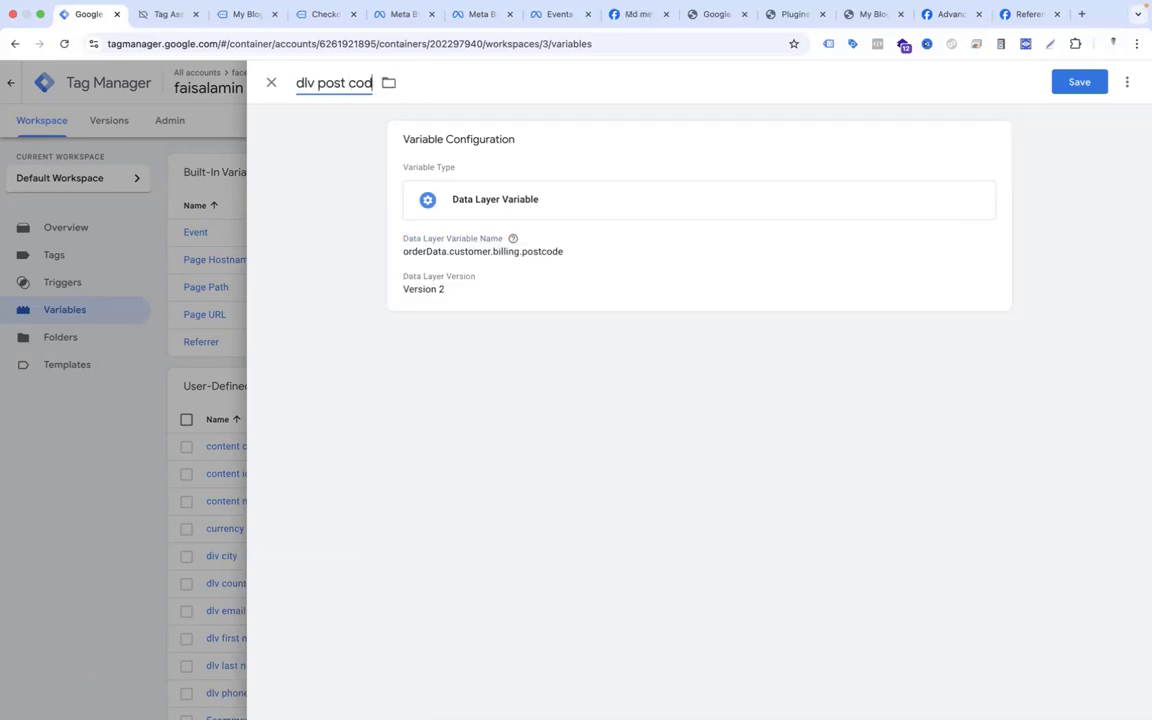
{"action": "type", "text": "e"}
{"action": "left_click", "coordinate": [1093, 82]}
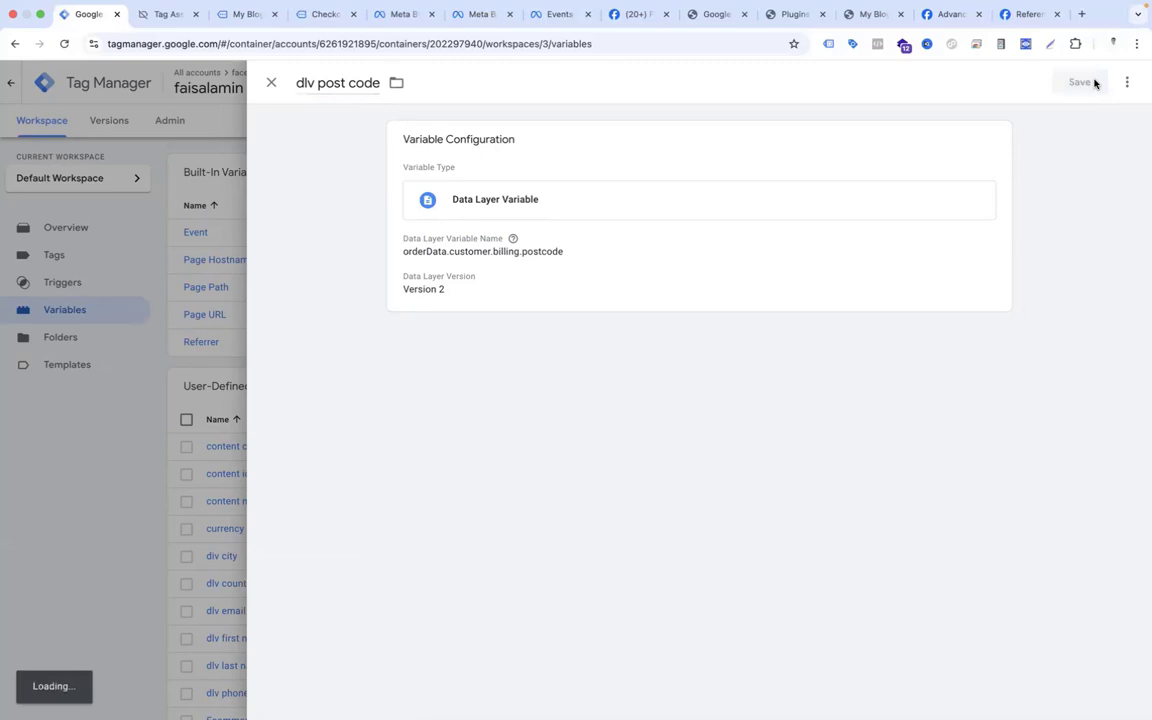
Step: Copy the Facebook begin checkout tag and name the copy Facebook purchase
{"action": "left_click", "coordinate": [55, 256]}
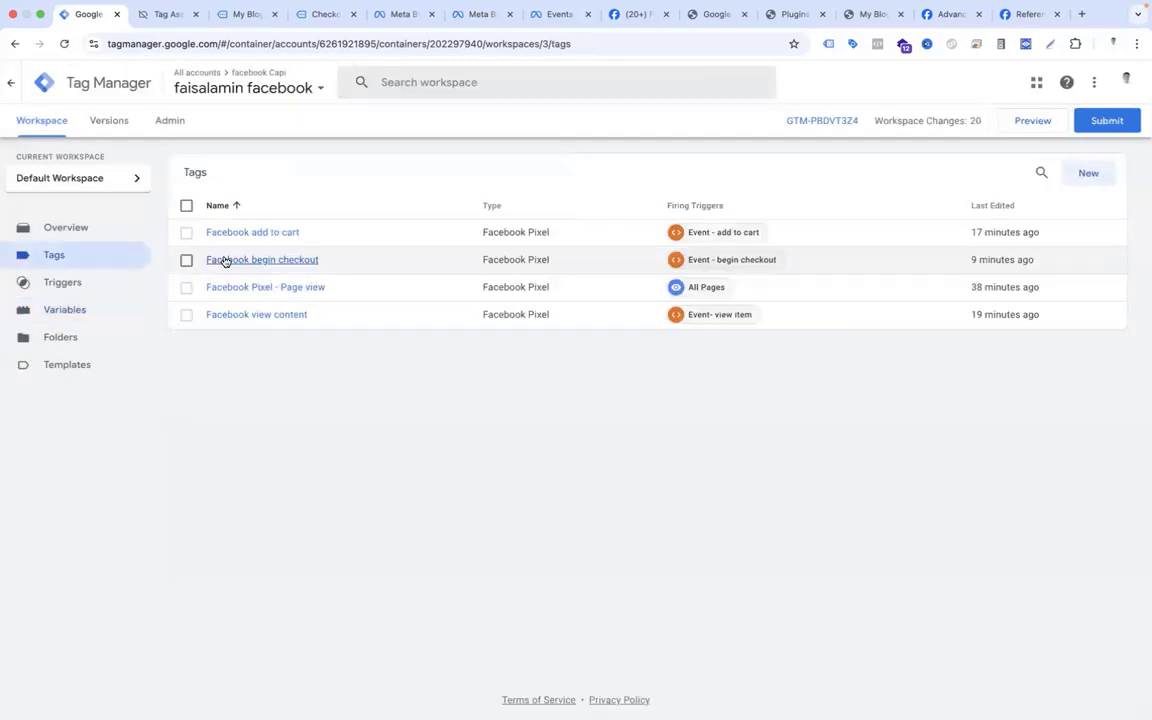
{"action": "left_click", "coordinate": [224, 260]}
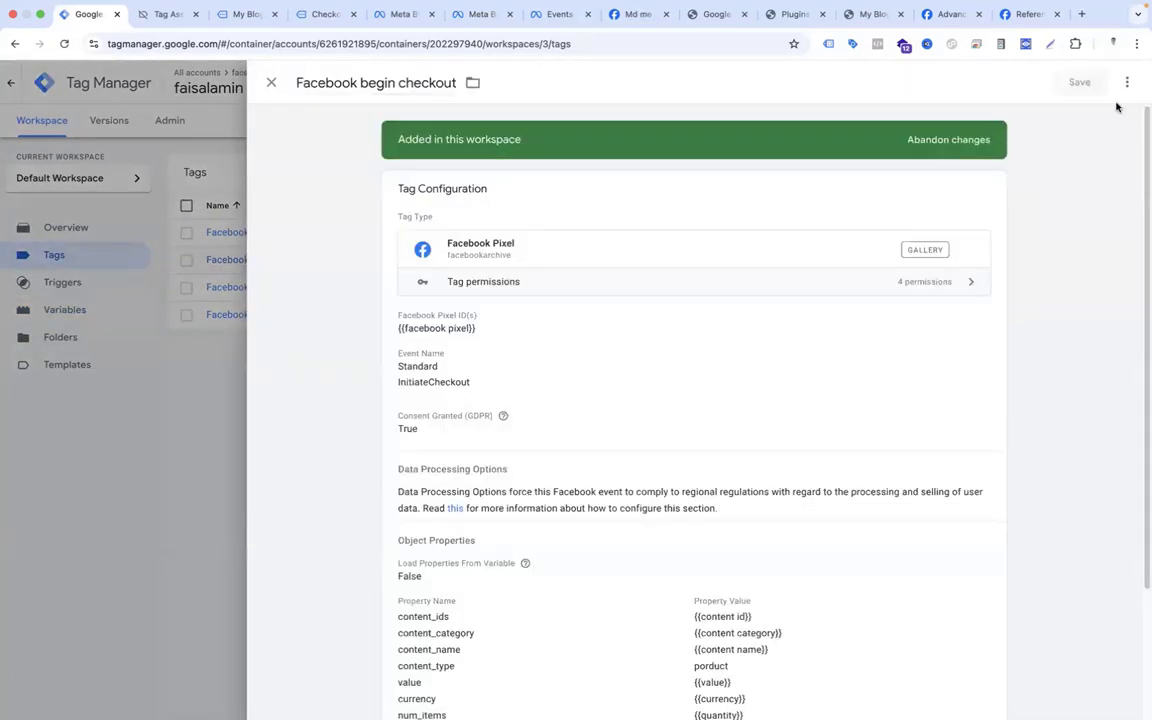
{"action": "left_click", "coordinate": [1126, 83]}
{"action": "left_click", "coordinate": [1110, 117]}
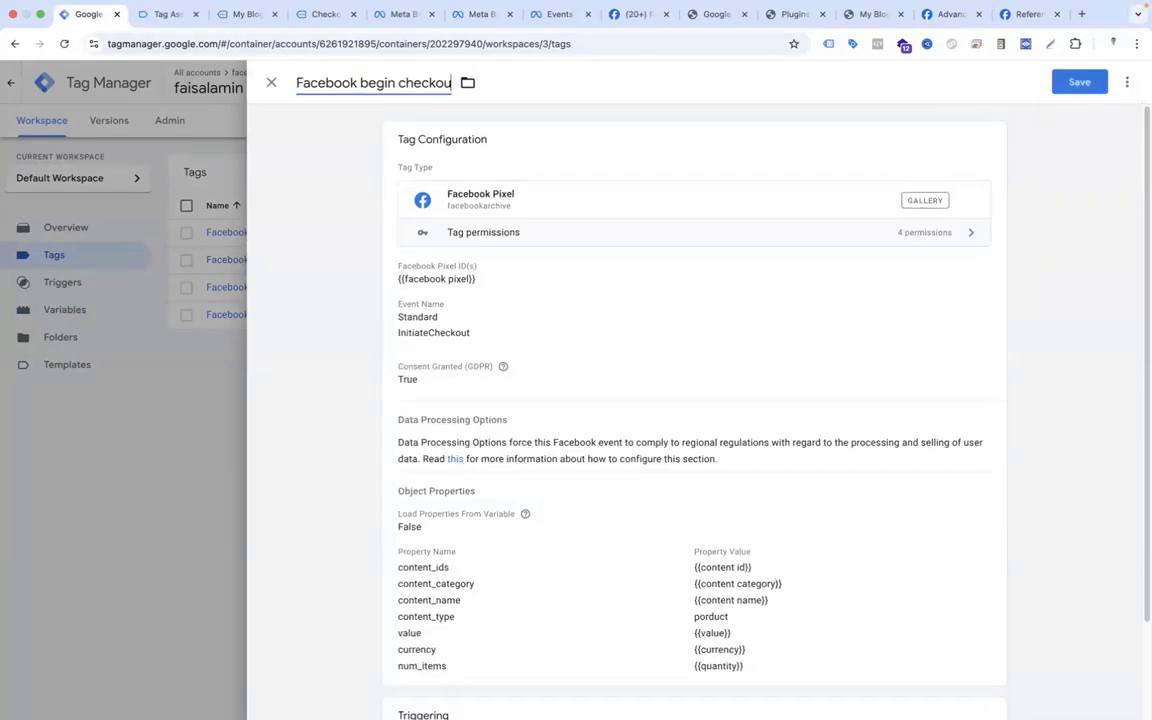
{"action": "key", "text": "BackSpace"}
{"action": "key", "text": "BackSpace"}
{"action": "key", "text": "BackSpace"}
{"action": "key", "text": "BackSpace"}
{"action": "key", "text": "BackSpace"}
{"action": "key", "text": "BackSpace"}
{"action": "key", "text": "BackSpace"}
{"action": "key", "text": "BackSpace"}
{"action": "key", "text": "BackSpace"}
{"action": "key", "text": "BackSpace"}
{"action": "key", "text": "BackSpace"}
{"action": "key", "text": "BackSpace"}
{"action": "key", "text": "BackSpace"}
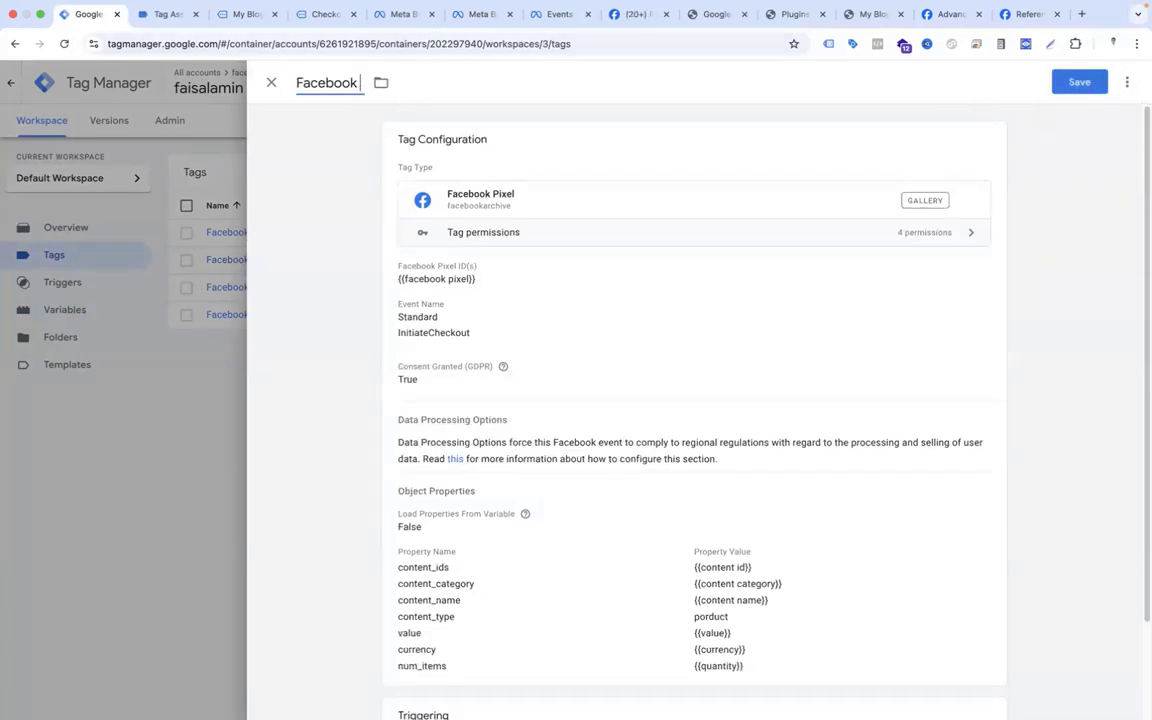
{"action": "type", "text": "purchase"}
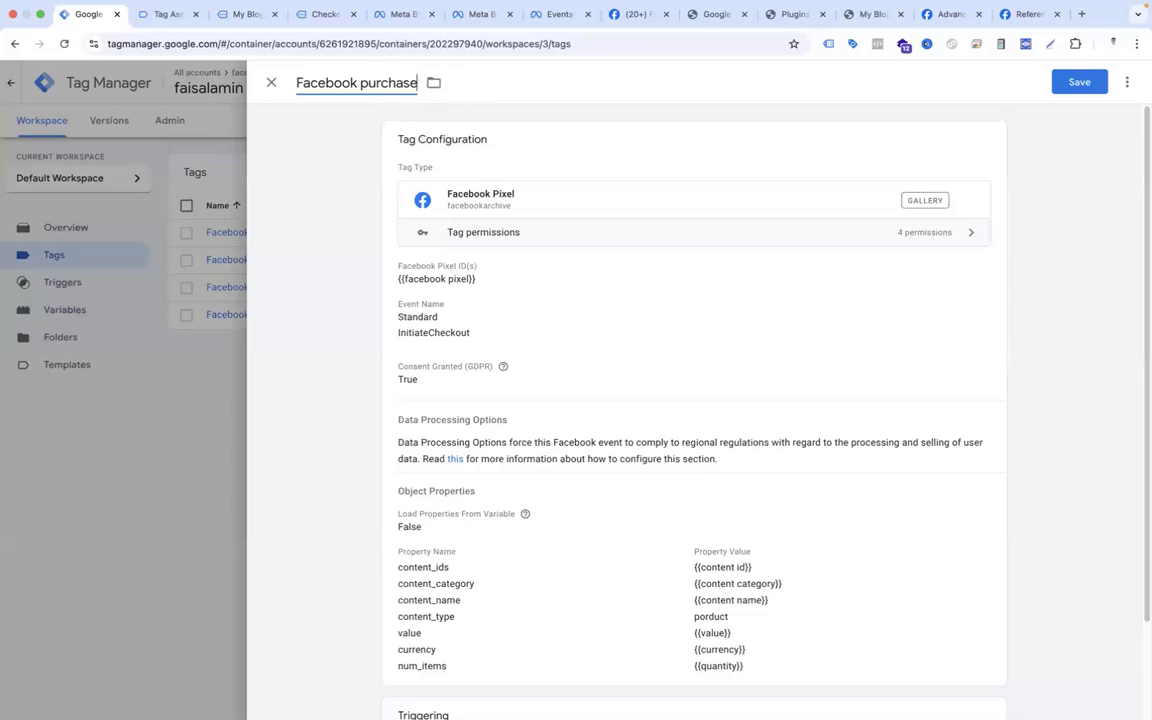
Step: Set the Facebook purchase tag's standard event to Purchase and expand its object properties
{"action": "left_click", "coordinate": [509, 345]}
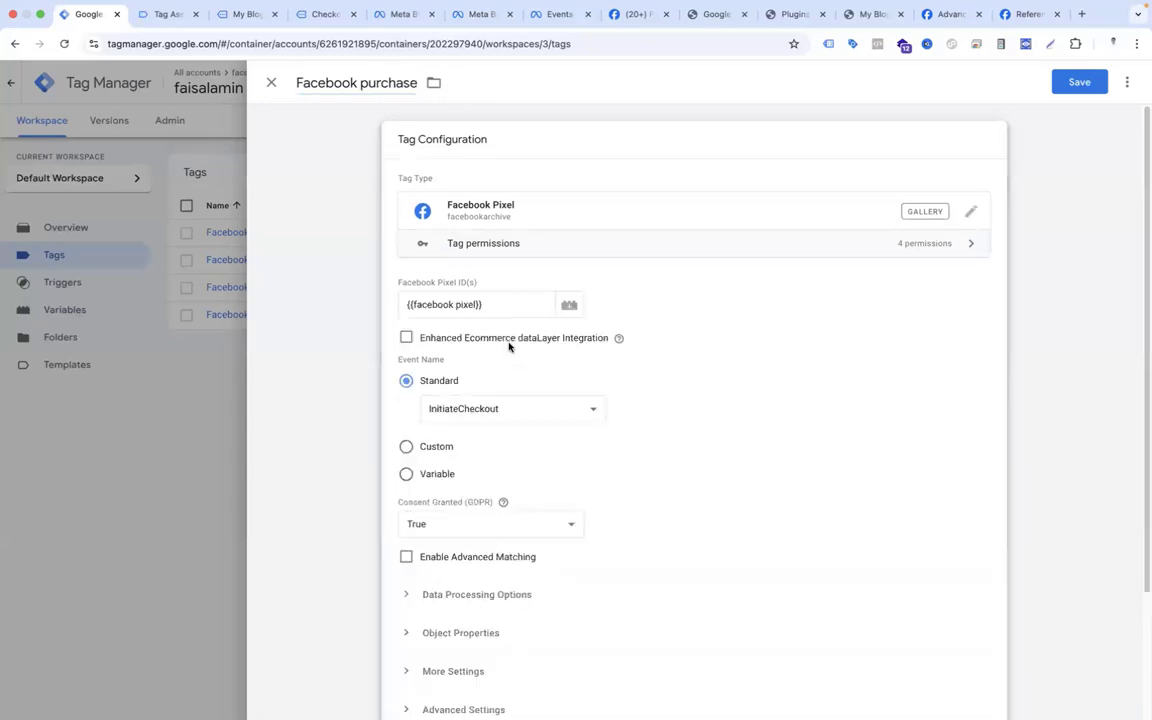
{"action": "left_click", "coordinate": [522, 406]}
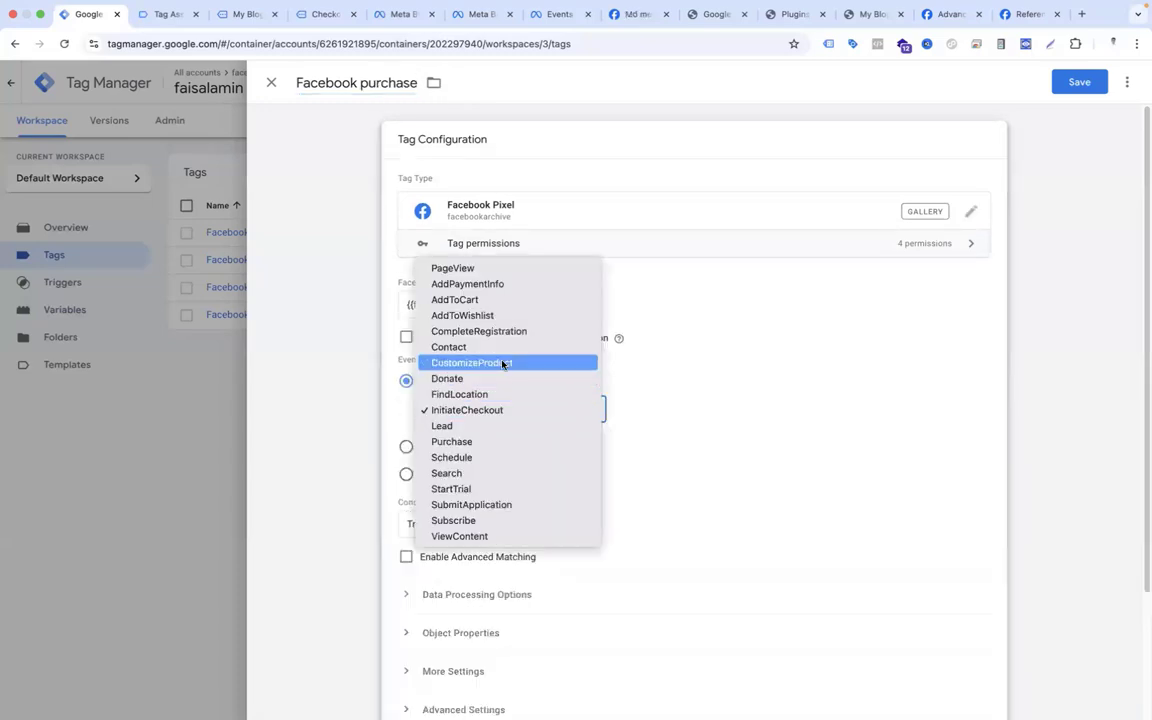
{"action": "left_click", "coordinate": [494, 441]}
{"action": "left_click", "coordinate": [460, 441]}
{"action": "scroll", "coordinate": [455, 490], "scroll_direction": "down", "scroll_amount": 3}
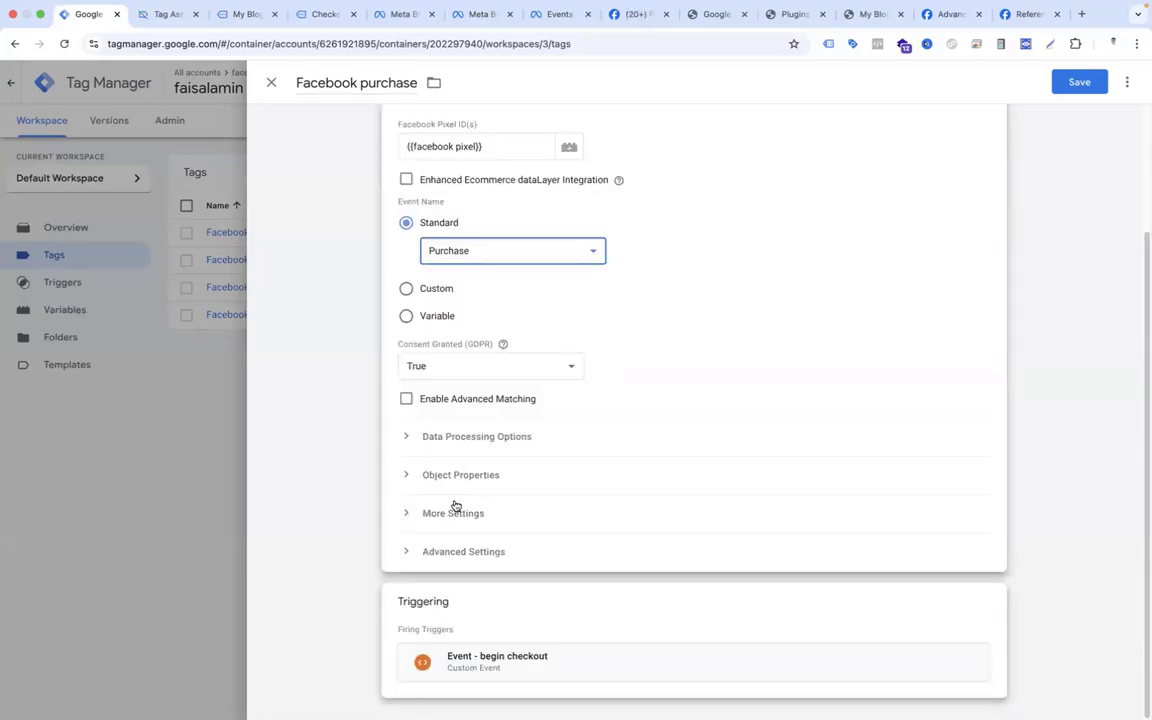
{"action": "left_click", "coordinate": [404, 476]}
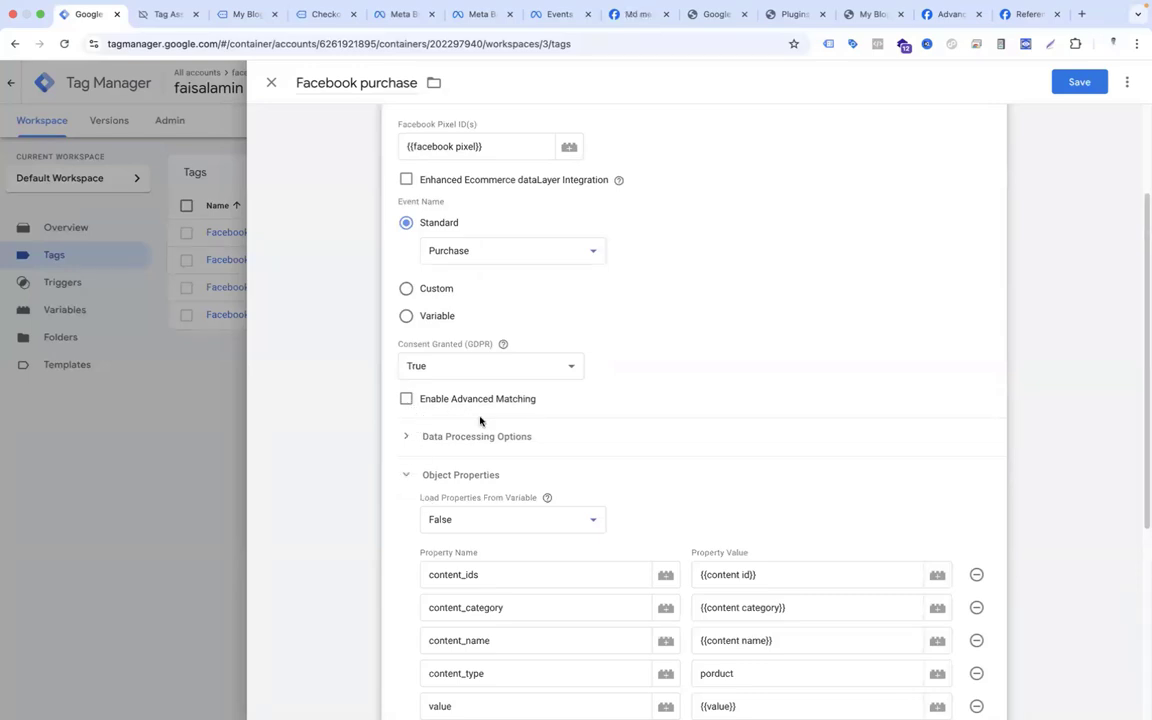
Step: Enable Advanced Matching and add a City customer information parameter with the value {{dlv city}}
{"action": "left_click", "coordinate": [407, 400]}
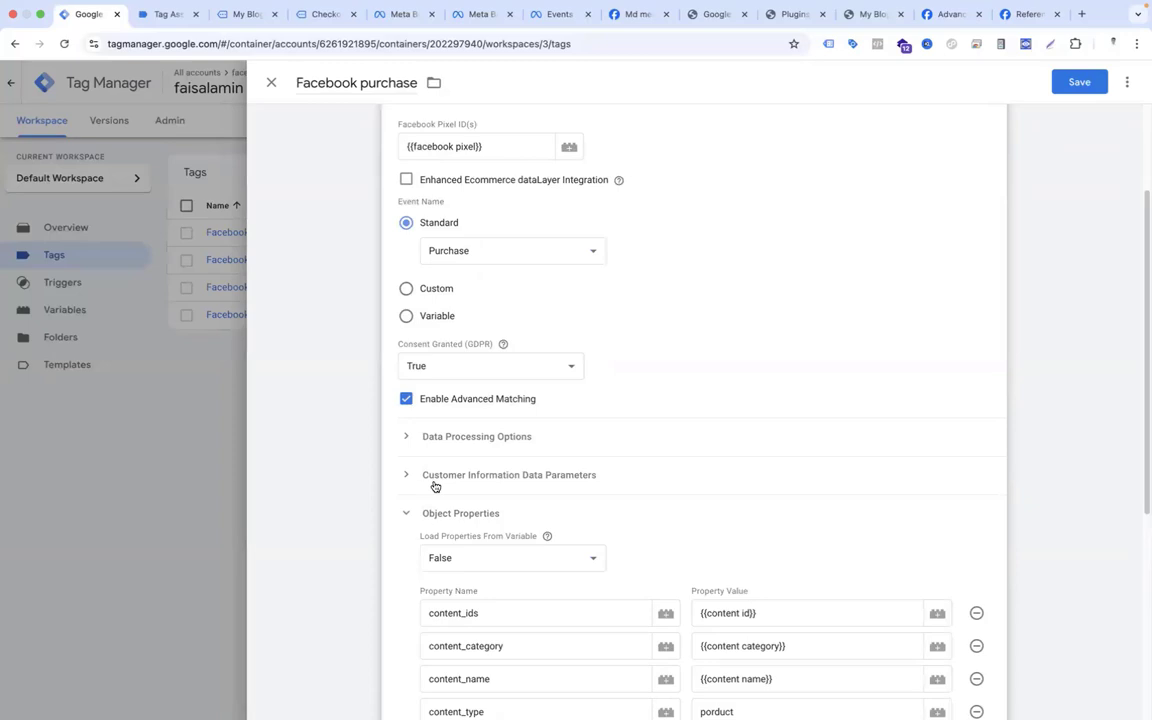
{"action": "left_click", "coordinate": [409, 477]}
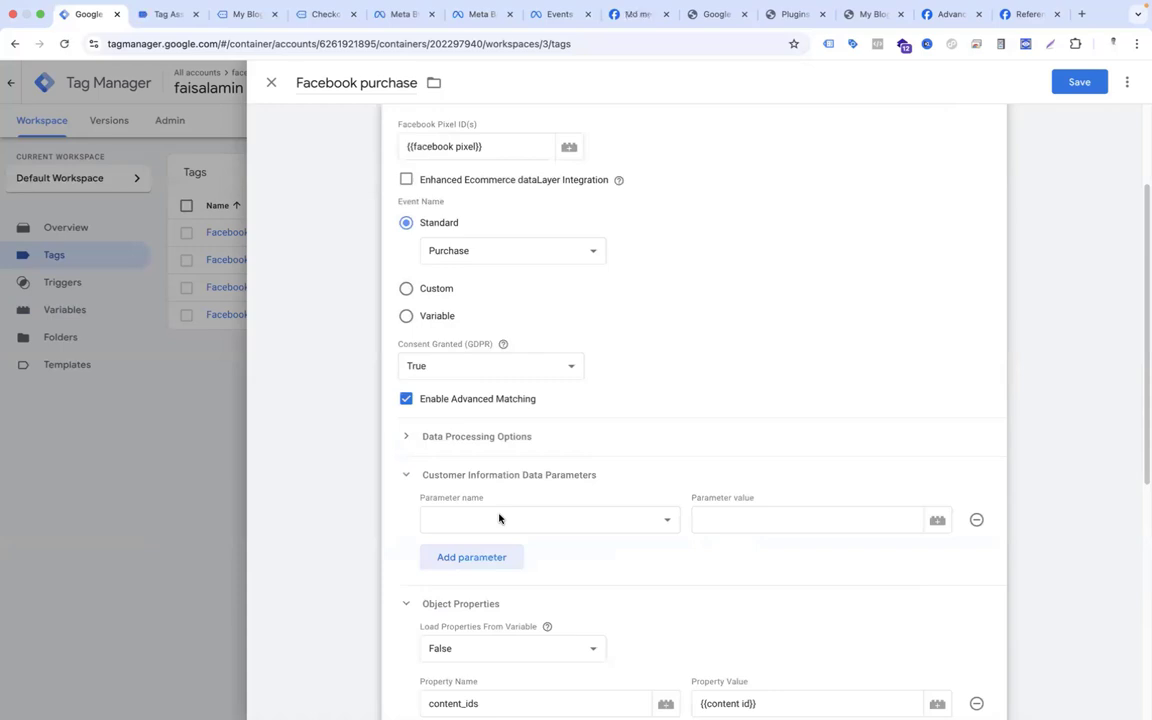
{"action": "left_click", "coordinate": [608, 517]}
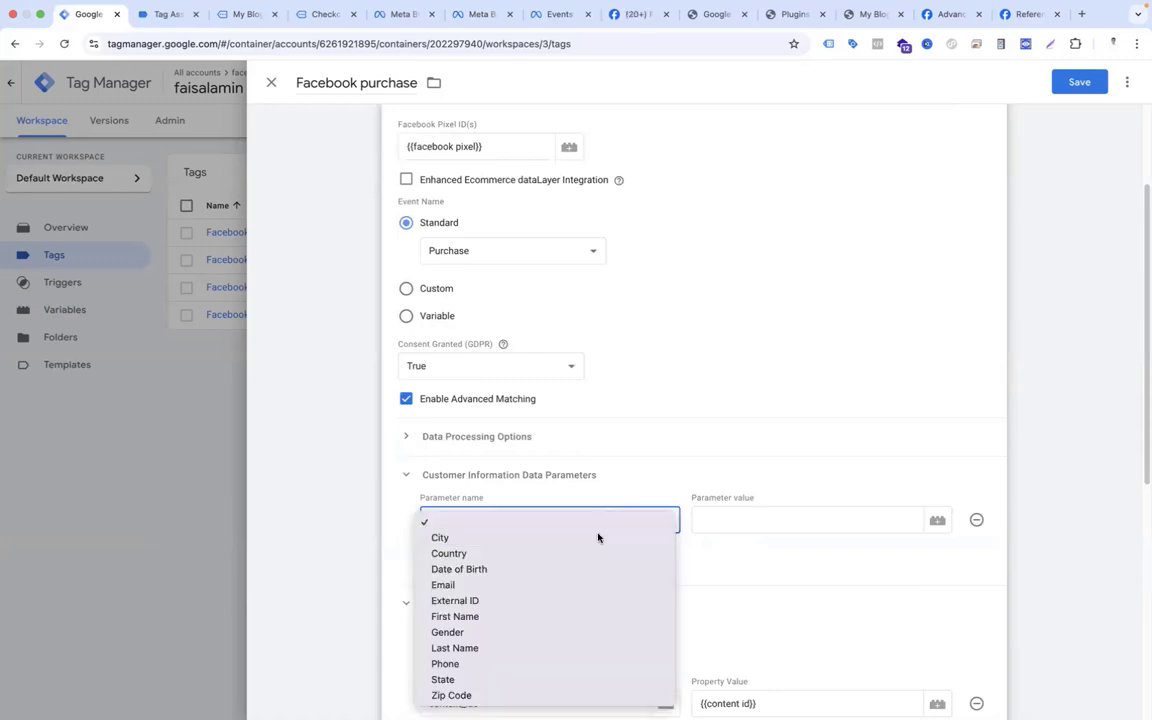
{"action": "left_click", "coordinate": [598, 538]}
{"action": "left_click", "coordinate": [748, 522]}
{"action": "type", "text": "{{ci"}
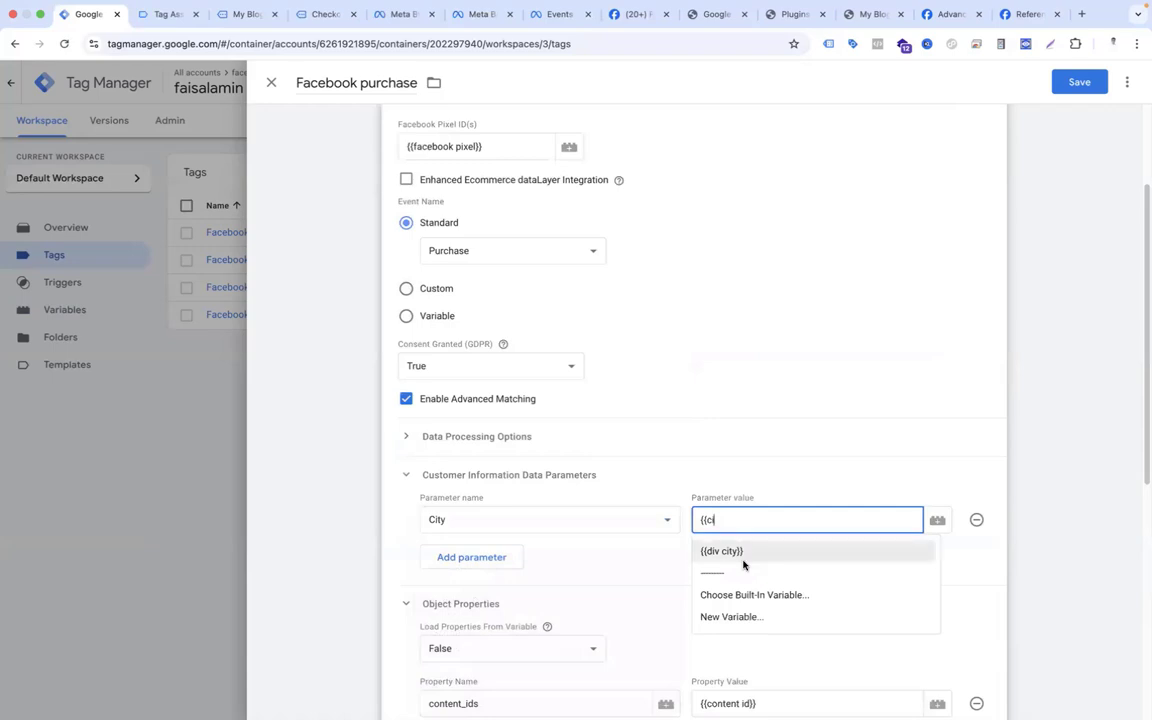
{"action": "left_click", "coordinate": [744, 558]}
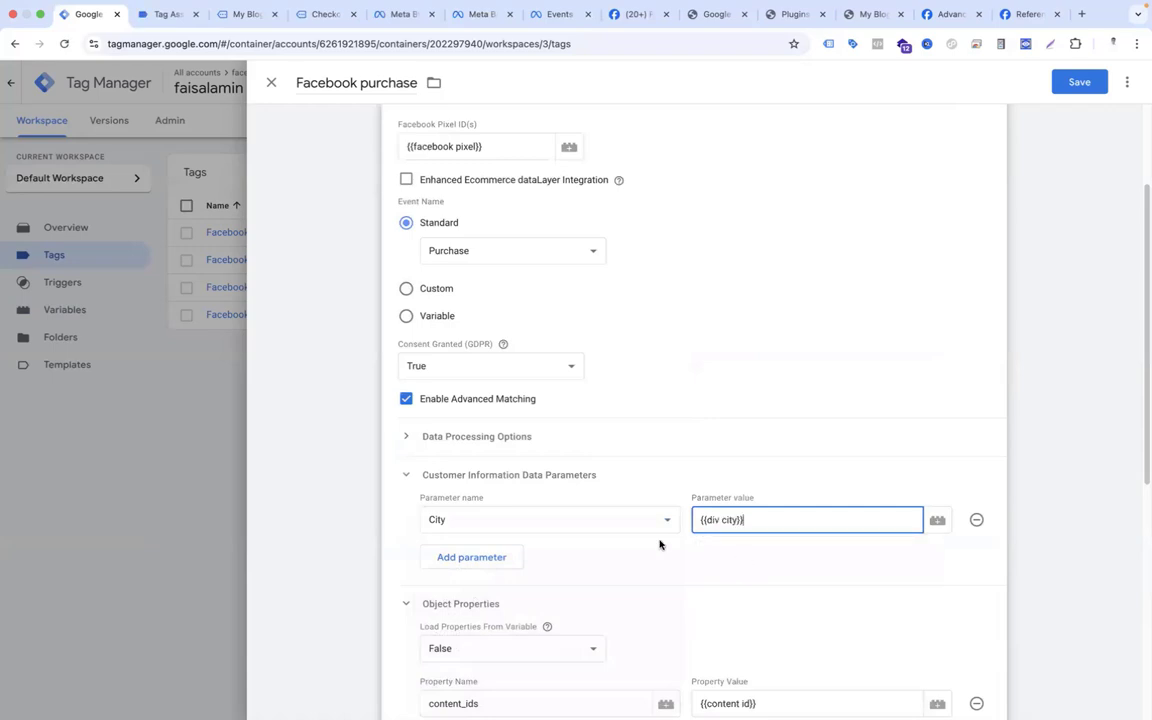
Step: Add a Country customer information parameter with the value {{dlv country}}
{"action": "left_click", "coordinate": [498, 557]}
{"action": "left_click", "coordinate": [514, 553]}
{"action": "left_click", "coordinate": [512, 586]}
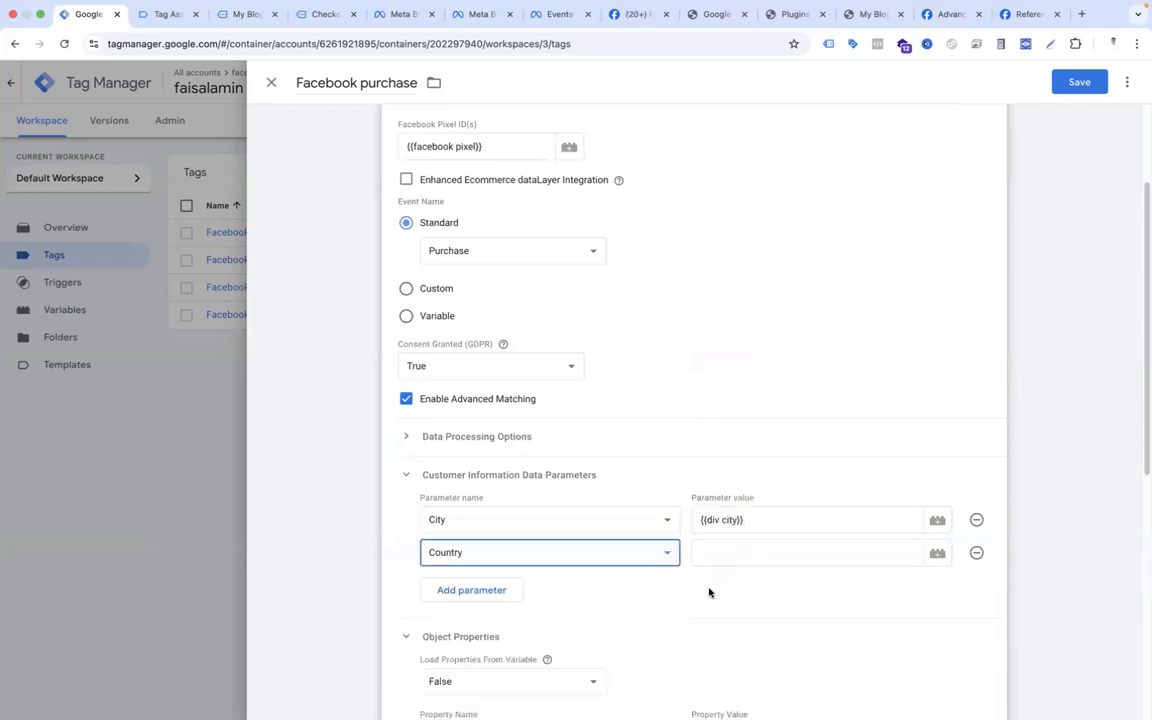
{"action": "left_click", "coordinate": [712, 553]}
{"action": "type", "text": "{{dlv cou"}
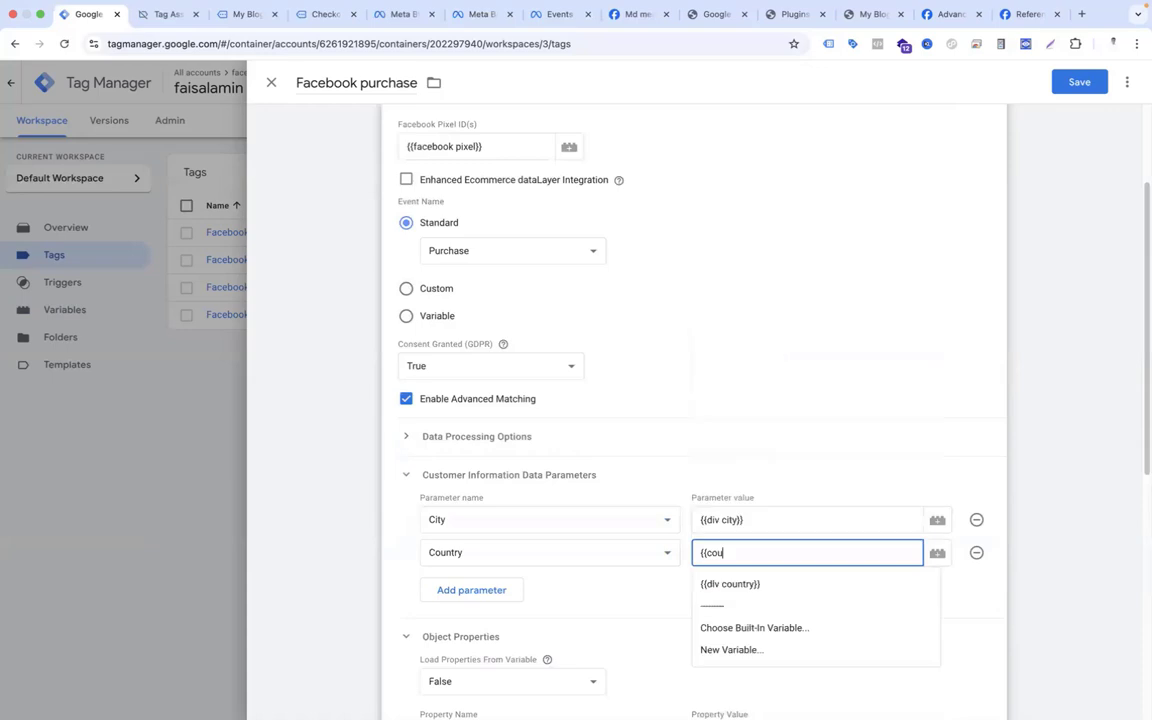
{"action": "left_click", "coordinate": [731, 584]}
Step: Add an Email customer information parameter with the value {{dlv email}}
{"action": "left_click", "coordinate": [501, 590]}
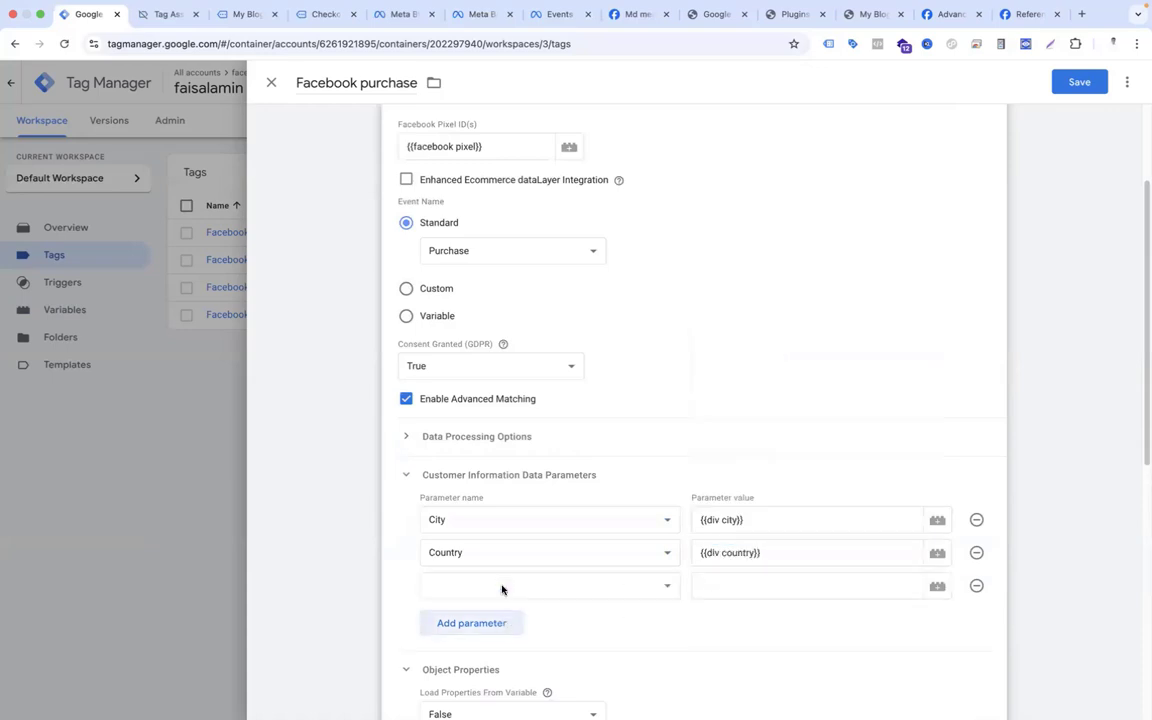
{"action": "left_click", "coordinate": [503, 589]}
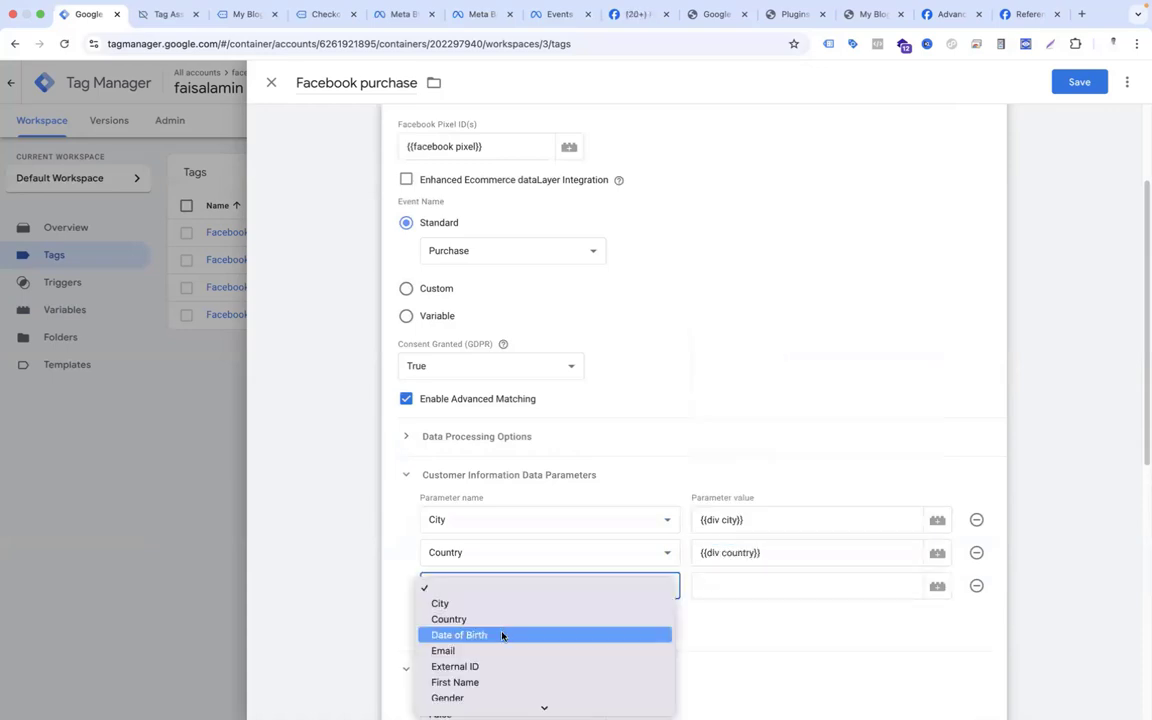
{"action": "left_click", "coordinate": [501, 650]}
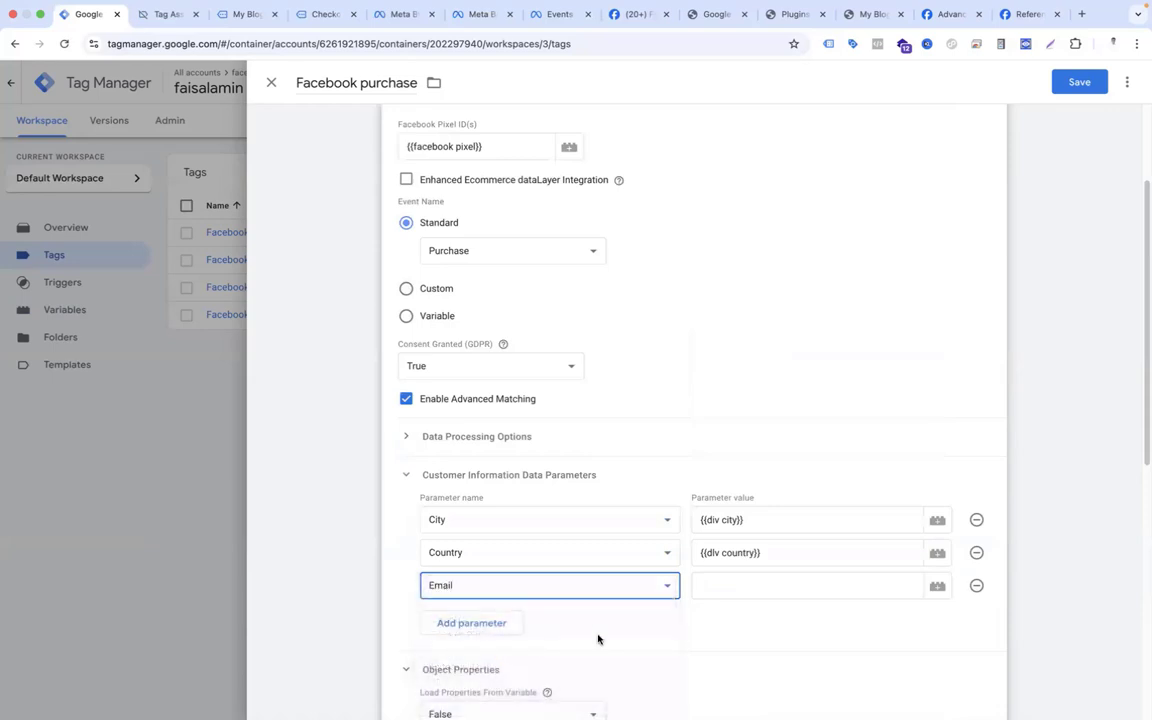
{"action": "left_click", "coordinate": [711, 590]}
{"action": "type", "text": "{{emai"}
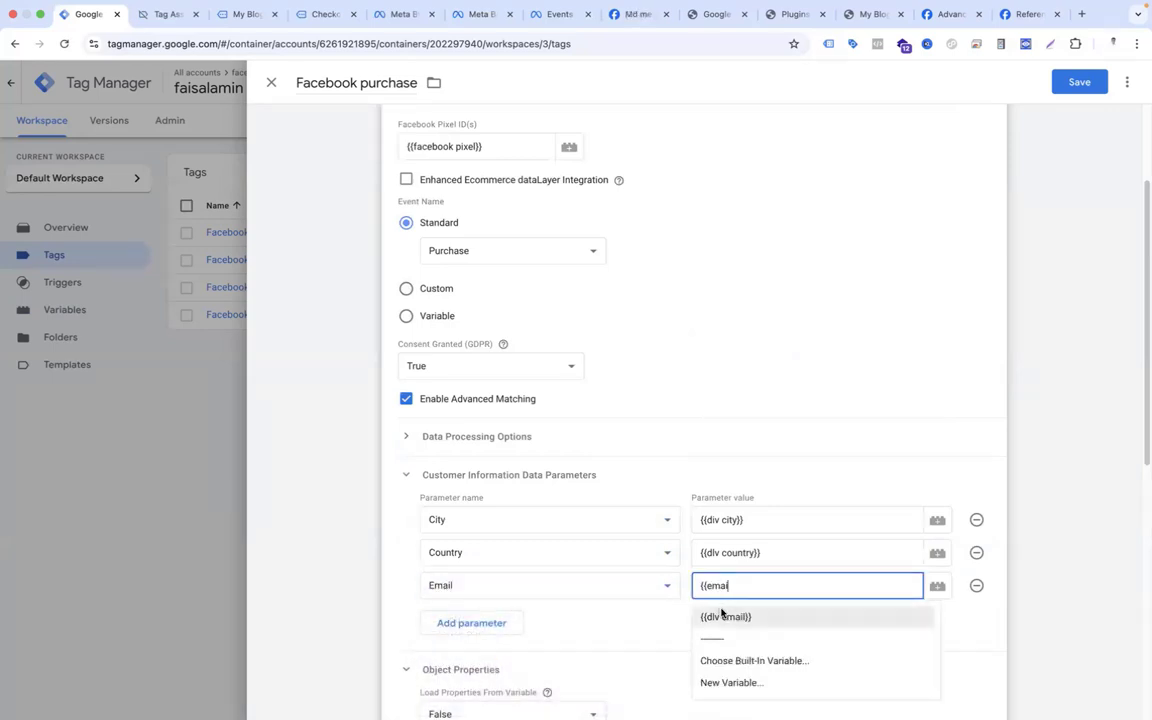
{"action": "left_click", "coordinate": [723, 614]}
Step: Add a First Name customer information parameter with the value {{dlv first name}}
{"action": "left_click_drag", "start_coordinate": [1146, 433], "coordinate": [1146, 540]}
{"action": "left_click", "coordinate": [515, 378]}
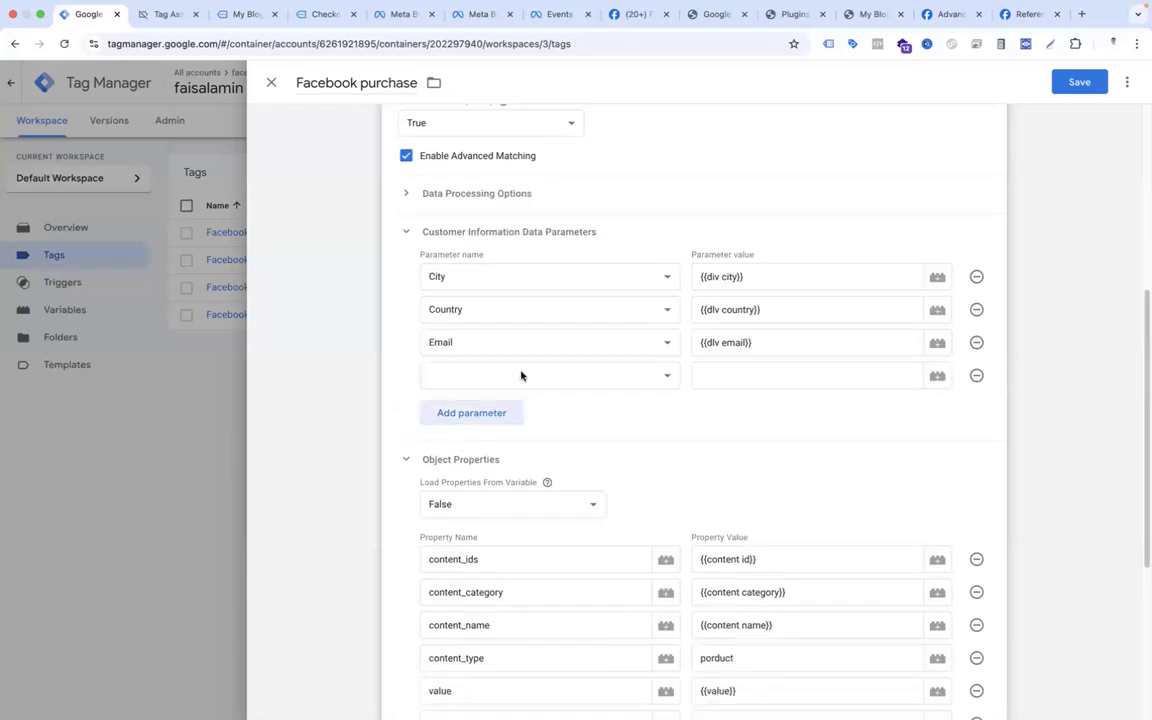
{"action": "left_click", "coordinate": [524, 376]}
{"action": "left_click", "coordinate": [532, 472]}
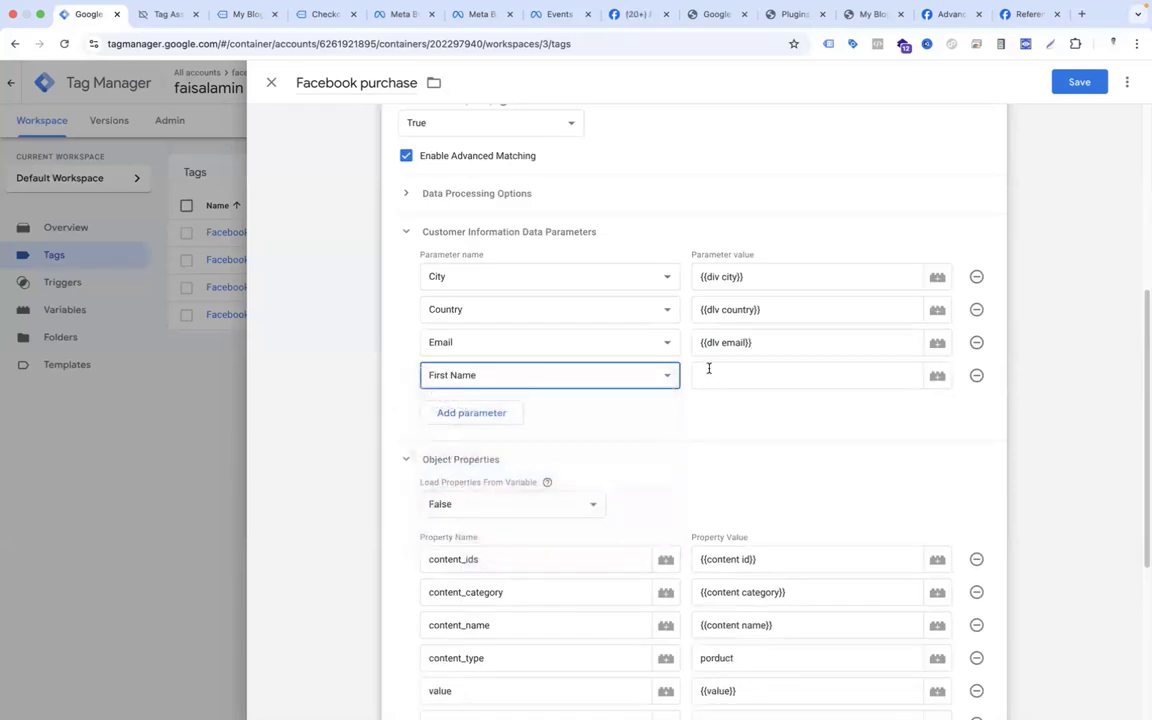
{"action": "left_click", "coordinate": [709, 370]}
{"action": "type", "text": "{{fir"}
{"action": "left_click", "coordinate": [730, 404]}
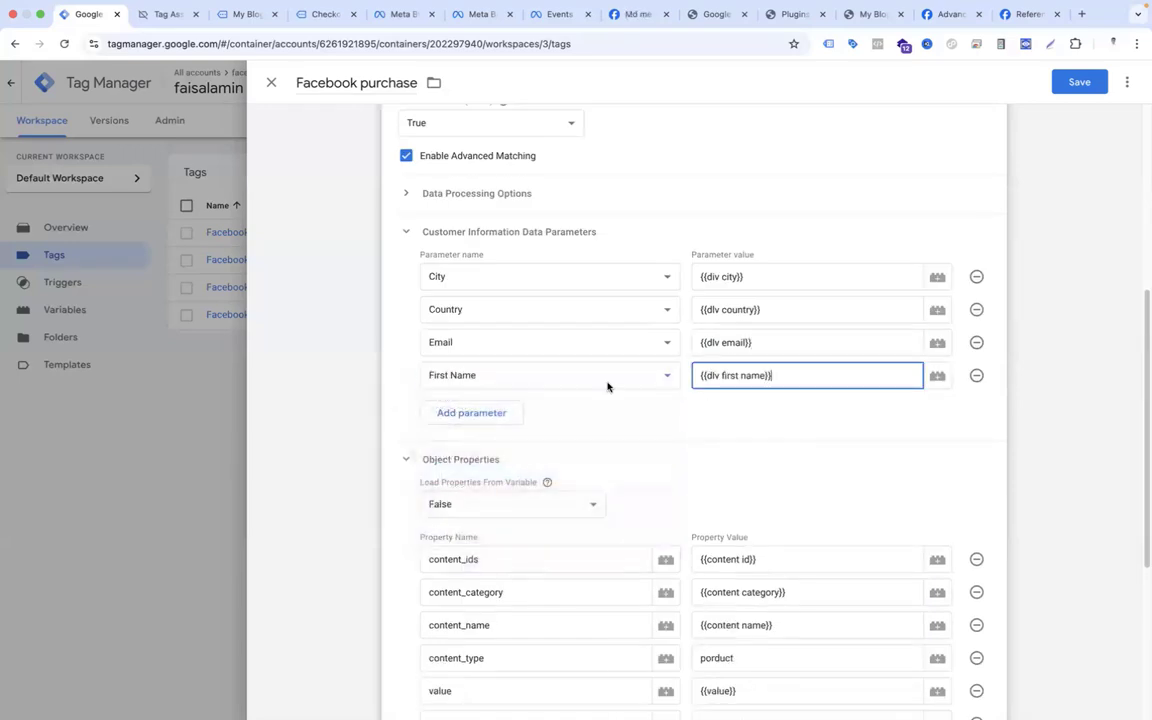
Step: Add a Last Name customer information parameter with the value {{dlv last name}}
{"action": "left_click", "coordinate": [473, 412]}
{"action": "left_click", "coordinate": [474, 409]}
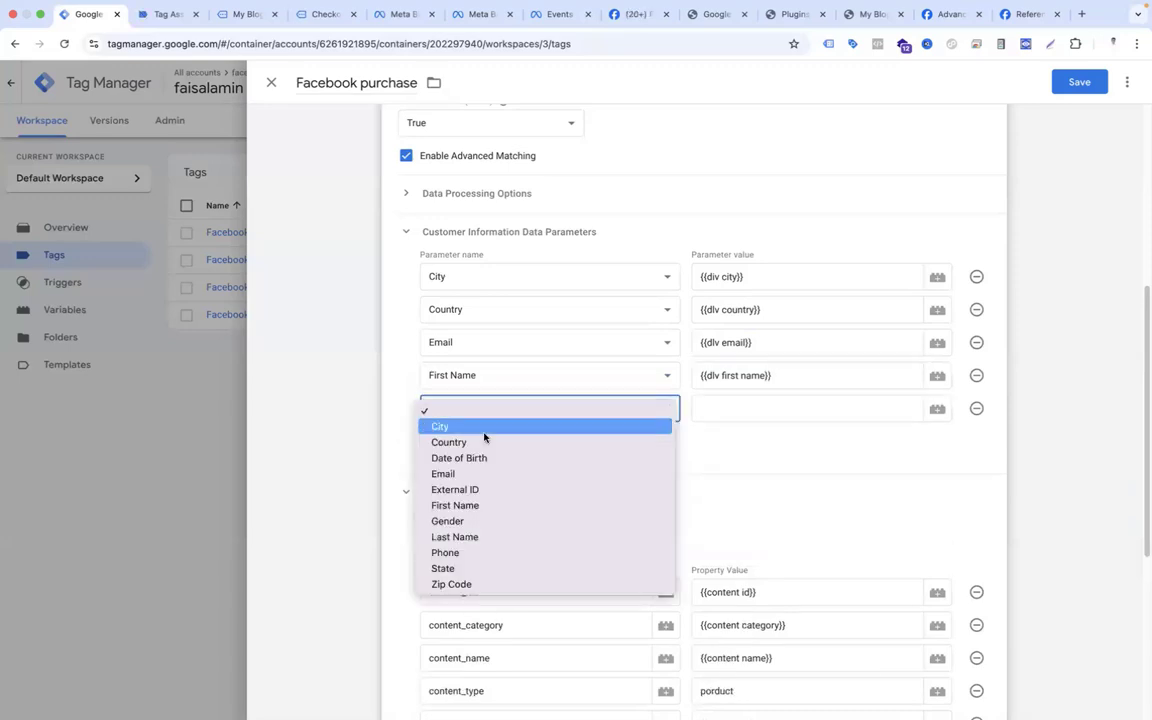
{"action": "left_click", "coordinate": [502, 539]}
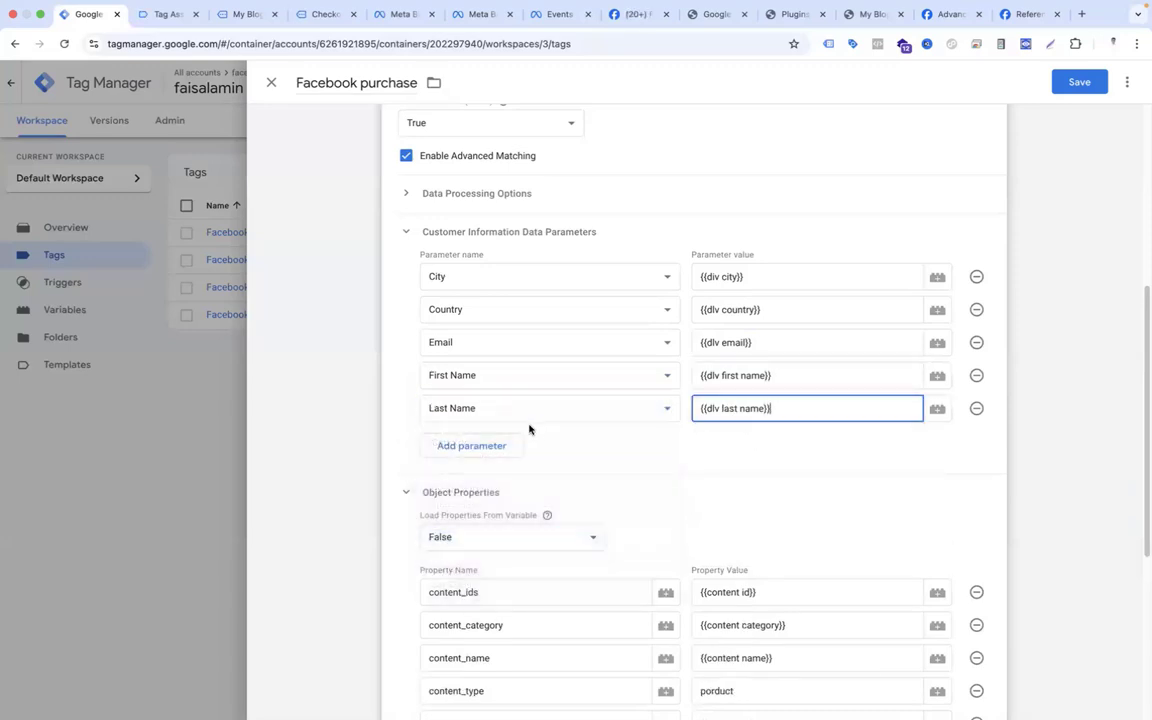
Step: Add a Phone customer information parameter with the value {{dlv phone}}
{"action": "left_click", "coordinate": [511, 444]}
{"action": "left_click", "coordinate": [512, 441]}
{"action": "left_click", "coordinate": [762, 442]}
{"action": "type", "text": "{{phone"}
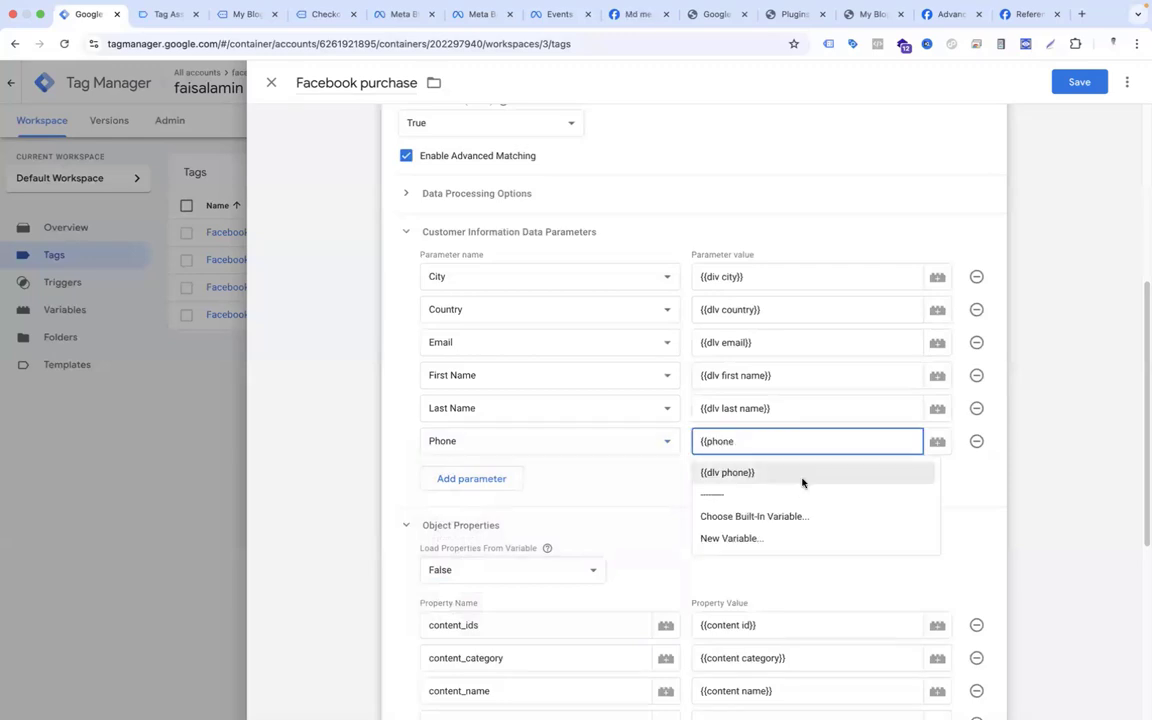
{"action": "left_click", "coordinate": [802, 481]}
Step: Add a Zip Code customer information parameter with the value {{dlv post code}}
{"action": "left_click", "coordinate": [471, 478]}
{"action": "left_click", "coordinate": [550, 474]}
{"action": "left_click", "coordinate": [478, 649]}
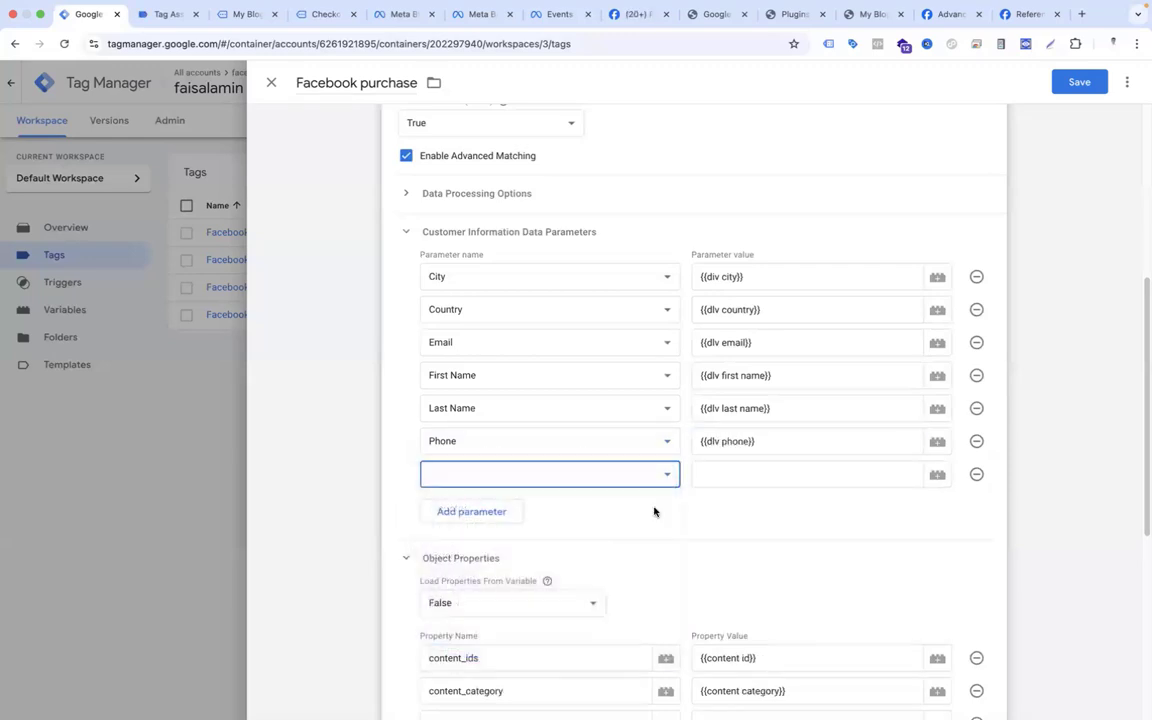
{"action": "left_click", "coordinate": [712, 473]}
{"action": "type", "text": "{{po"}
{"action": "left_click", "coordinate": [745, 506]}
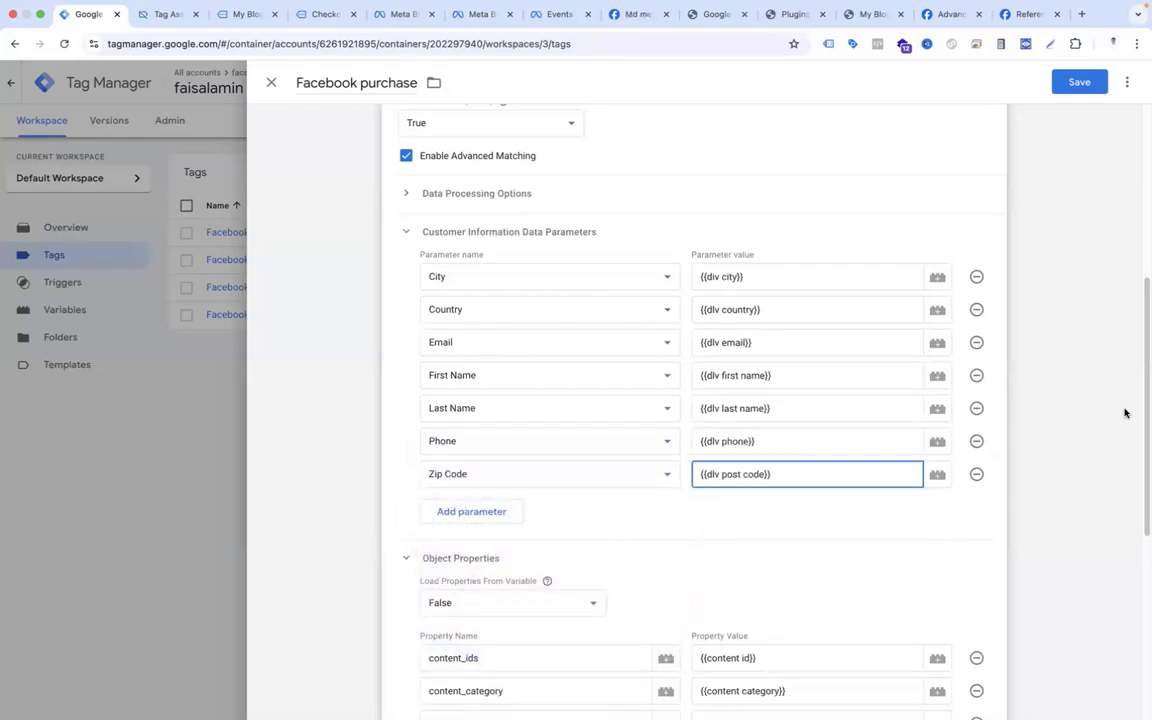
Step: Remove the Event - begin checkout firing trigger from the Facebook purchase tag
{"action": "left_click_drag", "start_coordinate": [1143, 411], "coordinate": [1143, 603]}
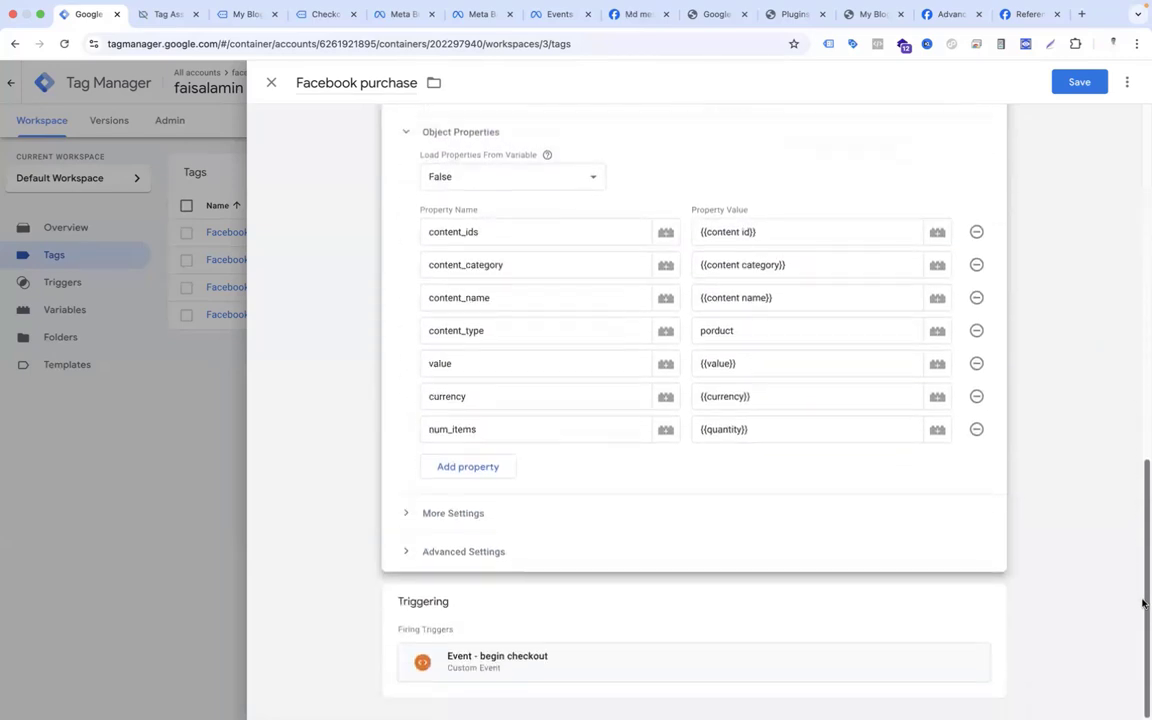
{"action": "left_click", "coordinate": [986, 606]}
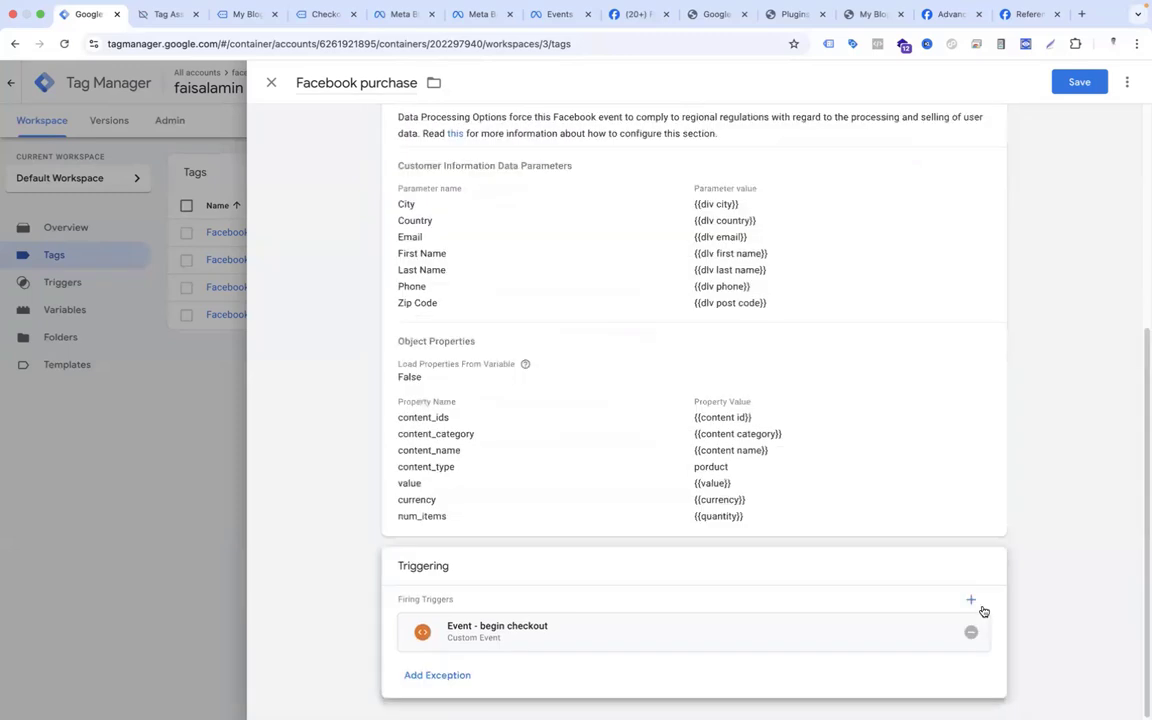
{"action": "left_click", "coordinate": [972, 634]}
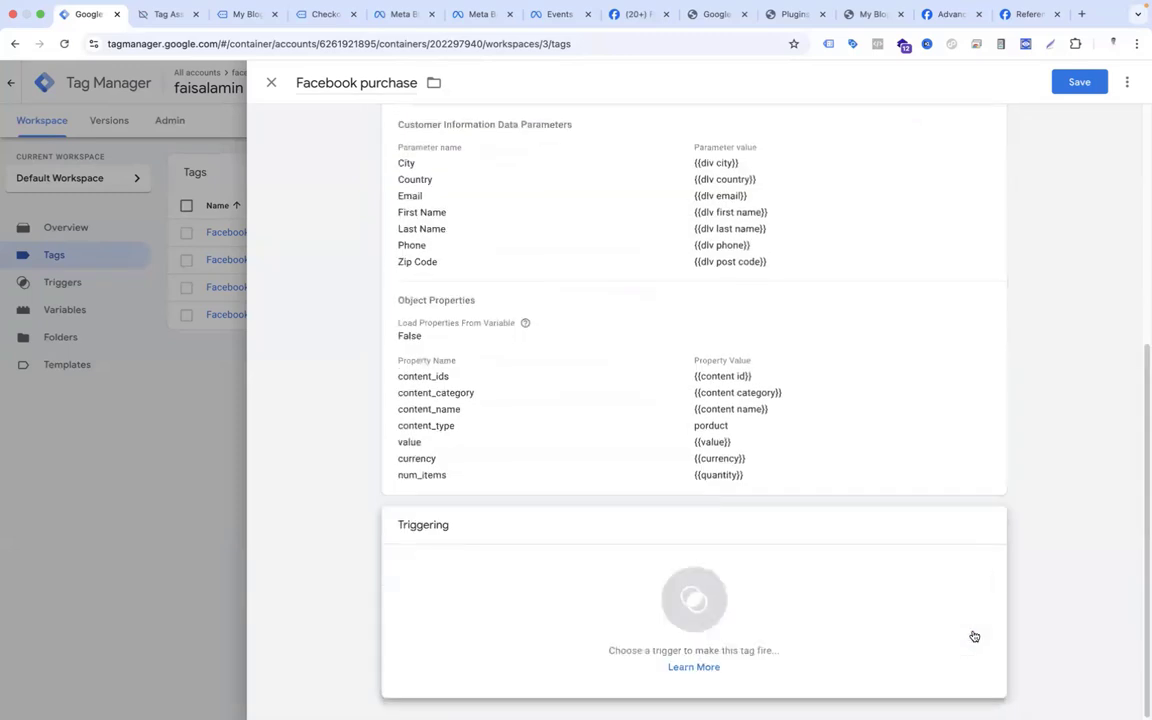
Step: Create a new Custom Event trigger for the Facebook purchase tag with the event name purchase, firing on all custom events
{"action": "left_click", "coordinate": [708, 588]}
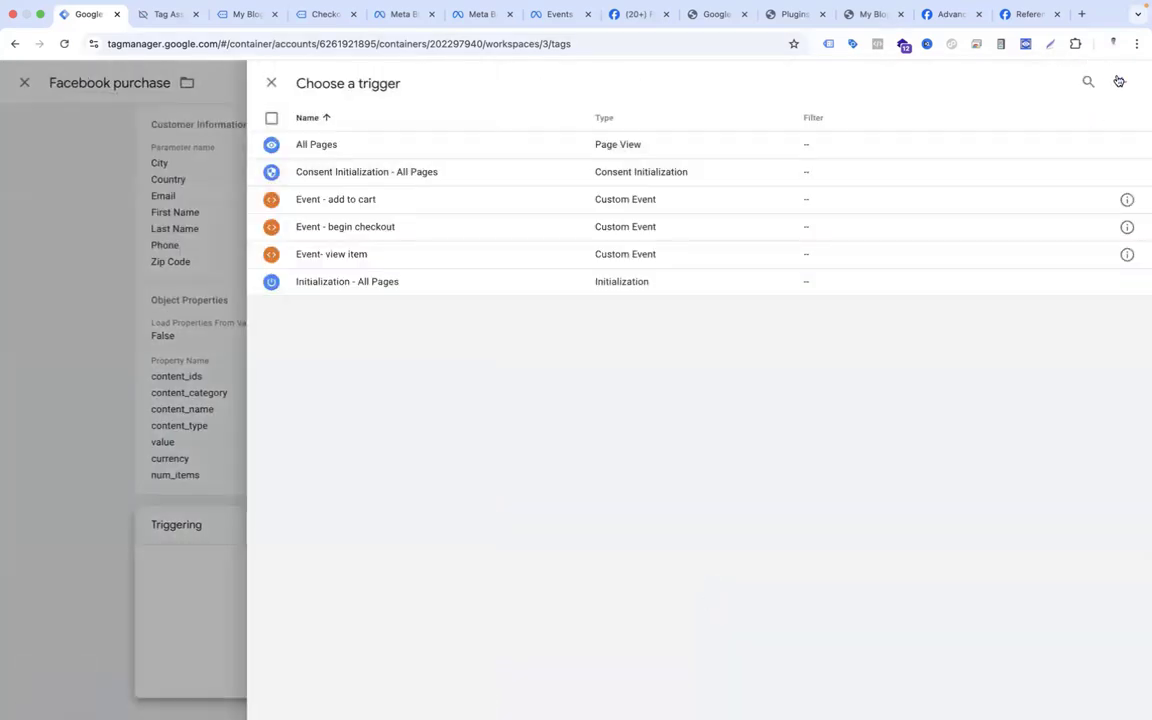
{"action": "left_click", "coordinate": [1120, 83]}
{"action": "left_click", "coordinate": [681, 198]}
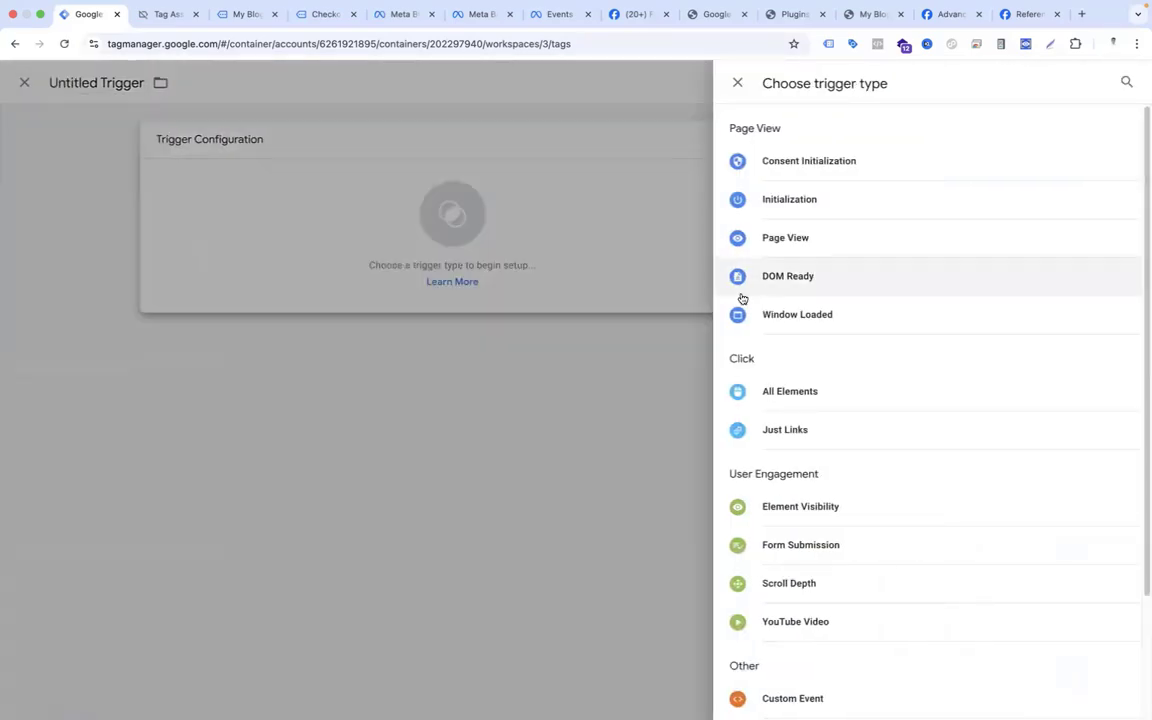
{"action": "scroll", "coordinate": [797, 442], "scroll_direction": "down", "scroll_amount": 2}
{"action": "left_click", "coordinate": [910, 597]}
{"action": "left_click", "coordinate": [446, 266]}
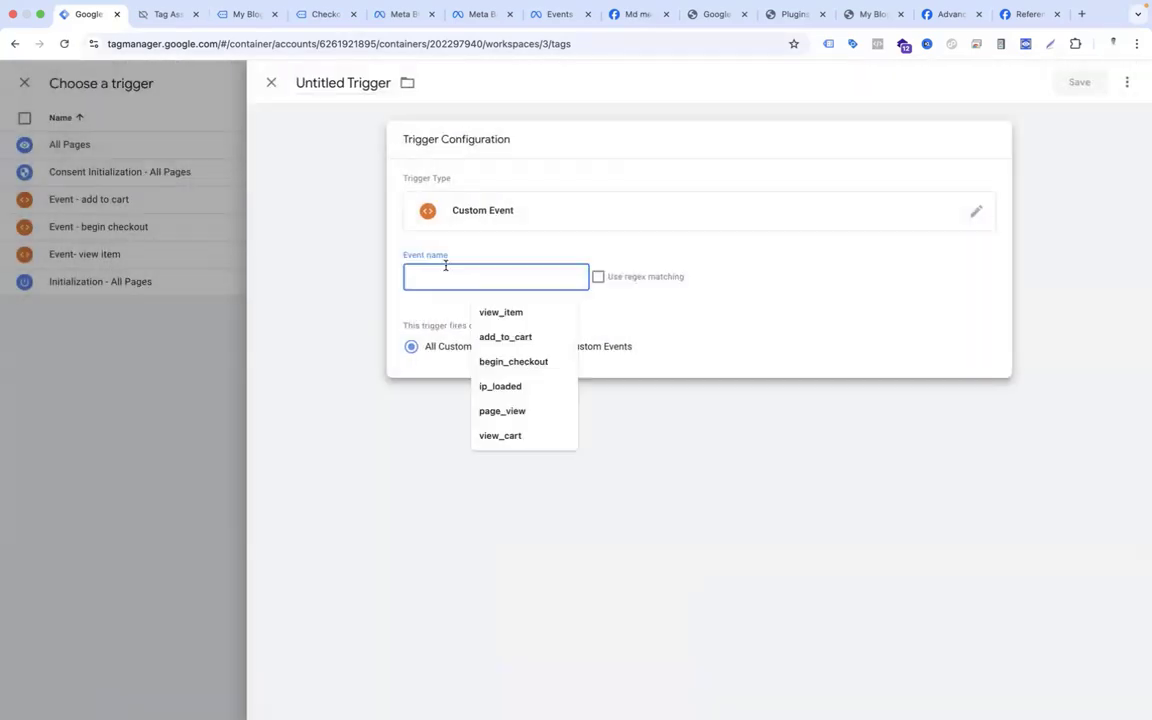
{"action": "type", "text": "purchase"}
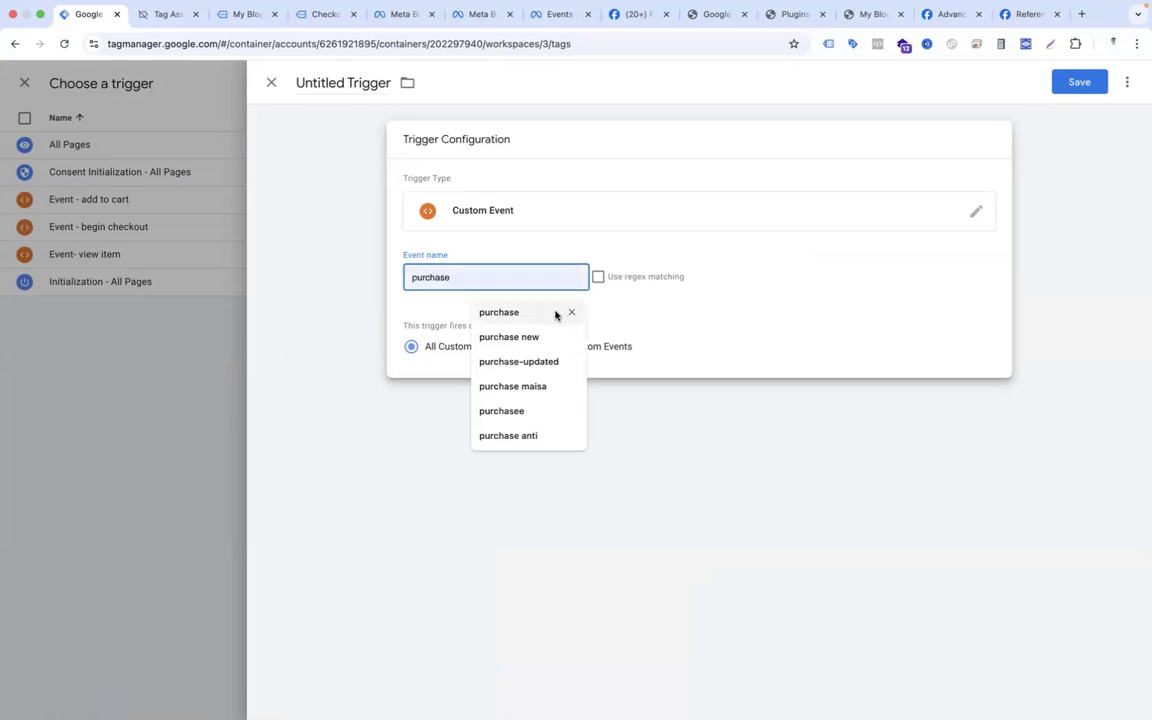
{"action": "left_click", "coordinate": [555, 313]}
Step: Name the trigger Event - Purchase and save both the trigger and the Facebook purchase tag
{"action": "left_click", "coordinate": [342, 83]}
{"action": "type", "text": "?Ev"}
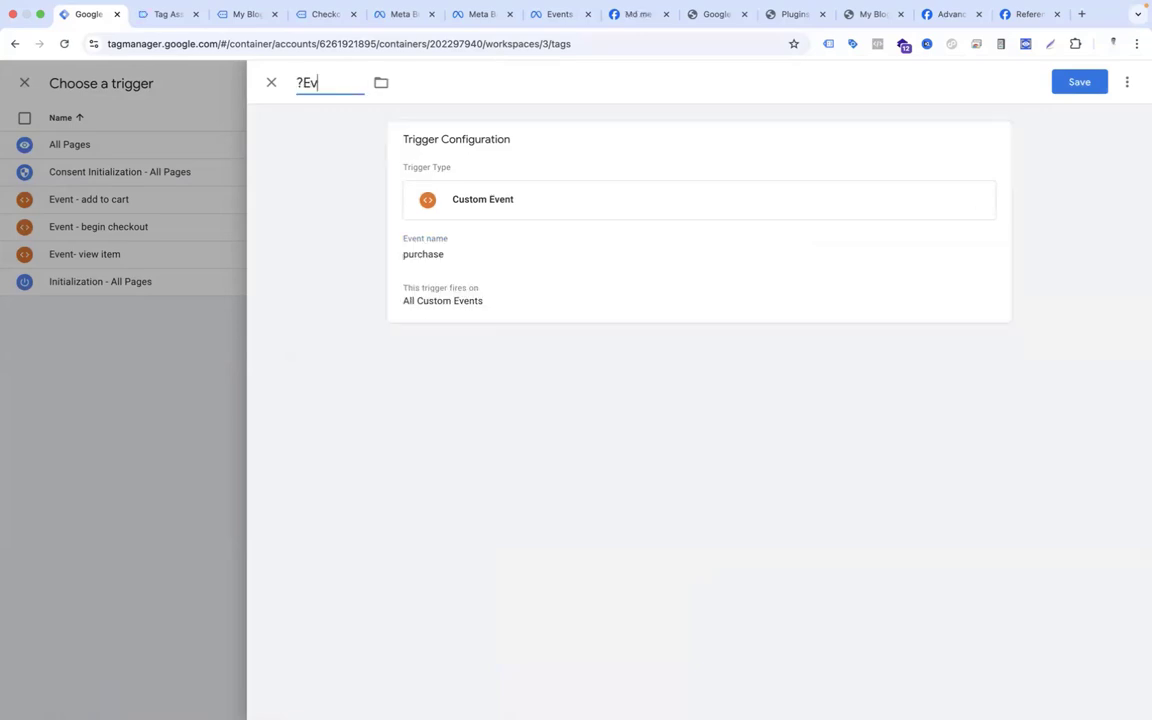
{"action": "type", "text": "ent - Purchase"}
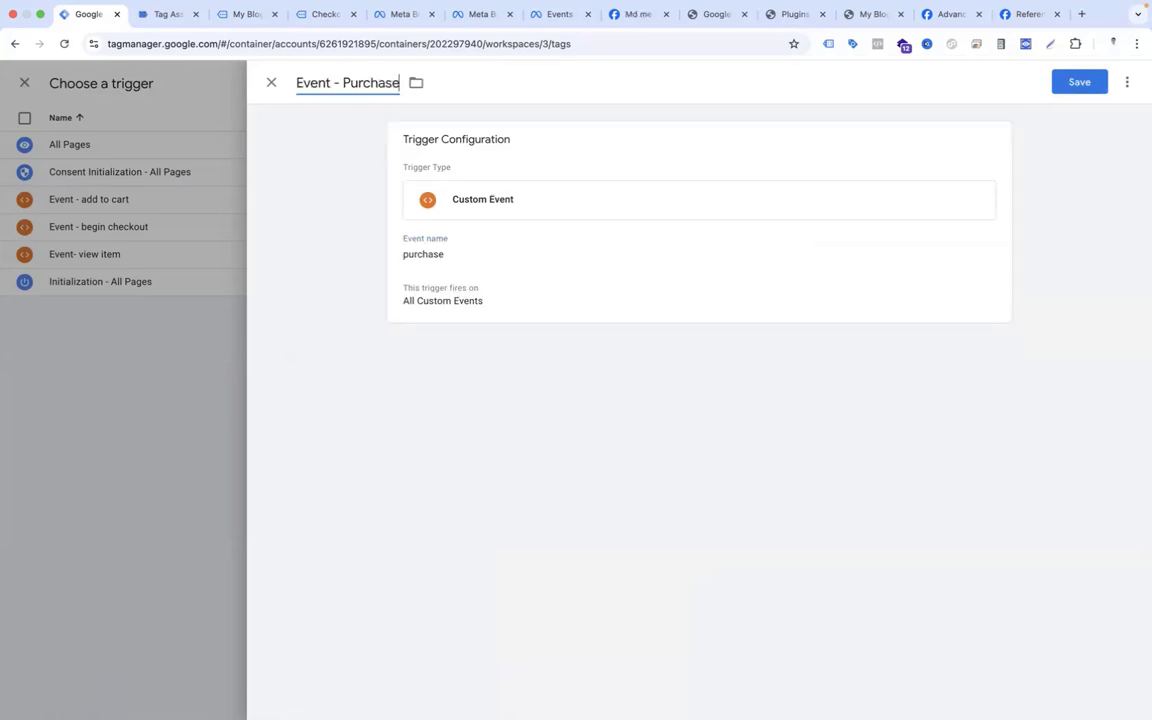
{"action": "left_click", "coordinate": [1085, 87]}
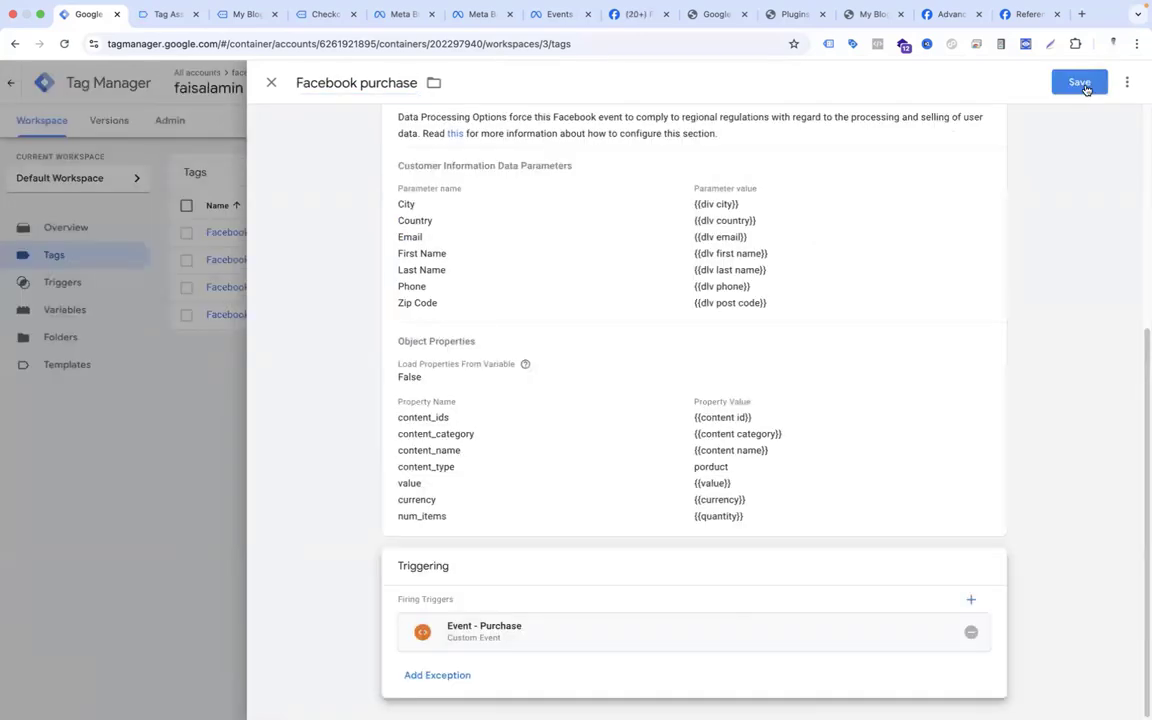
{"action": "left_click", "coordinate": [1085, 86]}
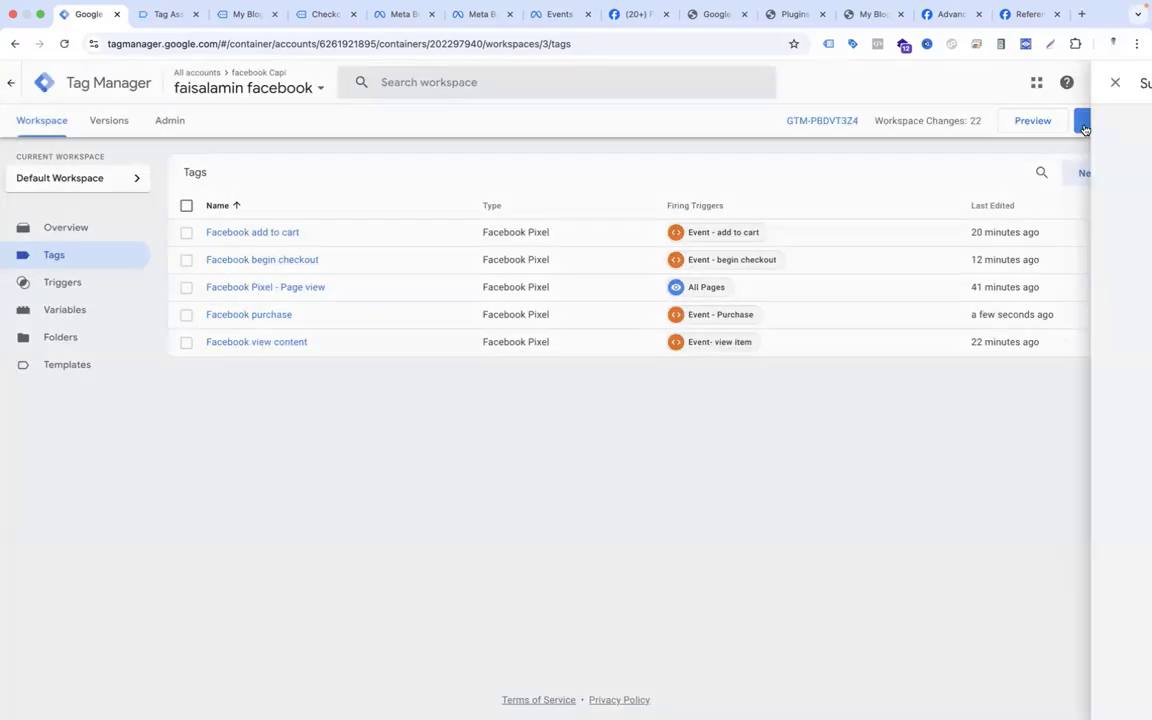
Step: Try to publish the workspace changes and start a preview session of the container in Tag Assistant
{"action": "left_click", "coordinate": [1085, 128]}
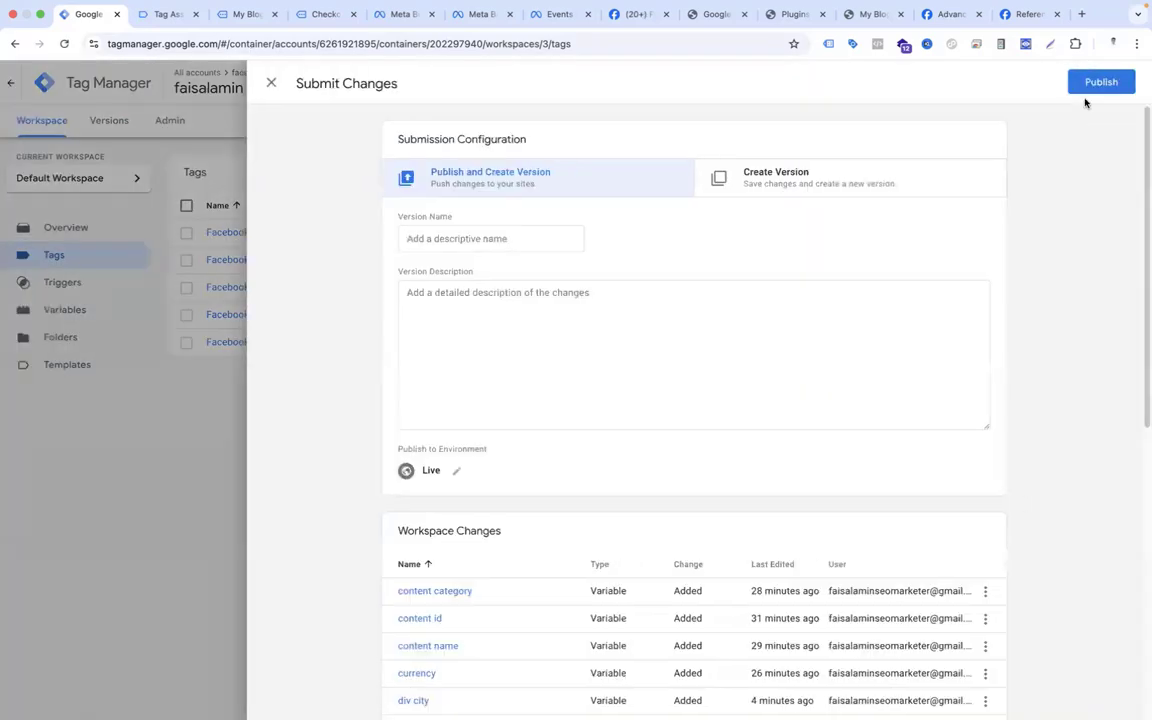
{"action": "left_click", "coordinate": [1090, 86]}
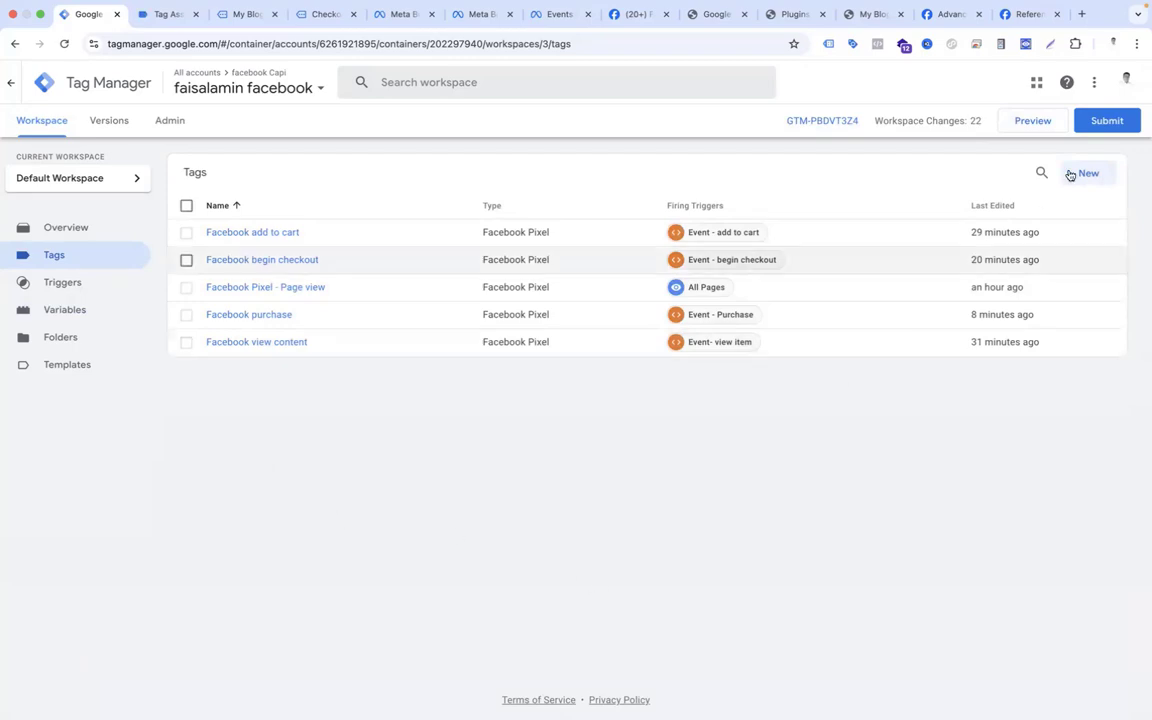
{"action": "left_click", "coordinate": [1030, 120]}
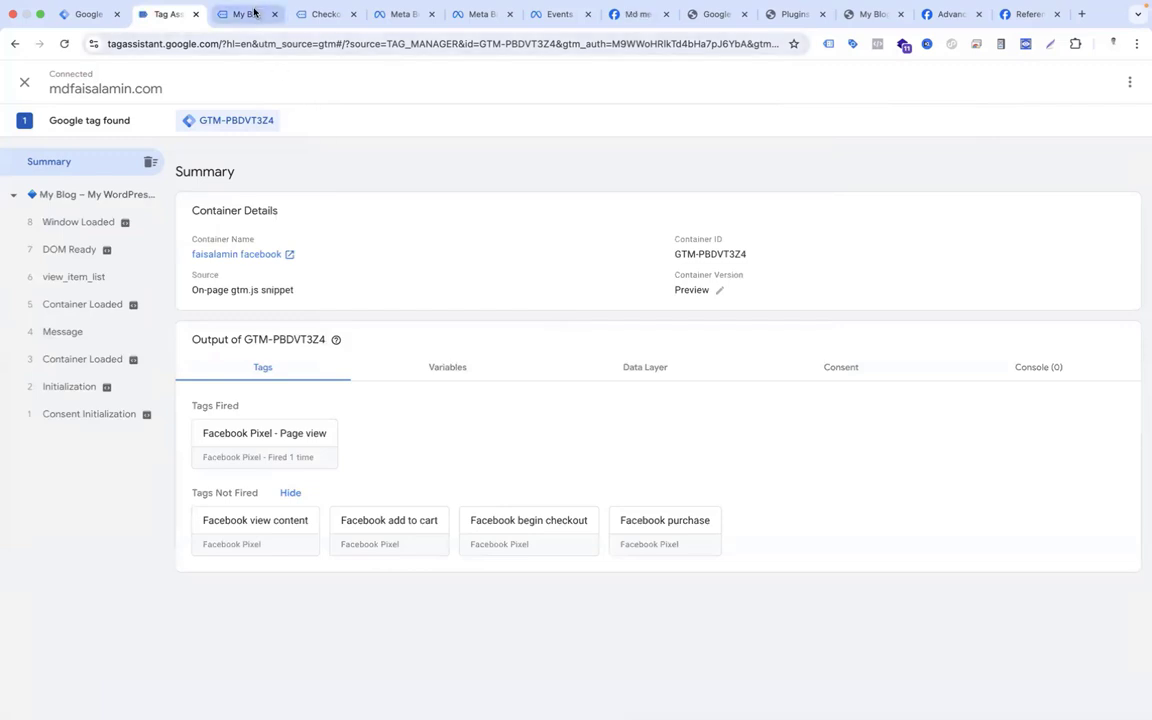
Step: Switch to the store site and add one Kryo X26 MTB – Model Y from New Arrivales to the cart
{"action": "left_click", "coordinate": [245, 14]}
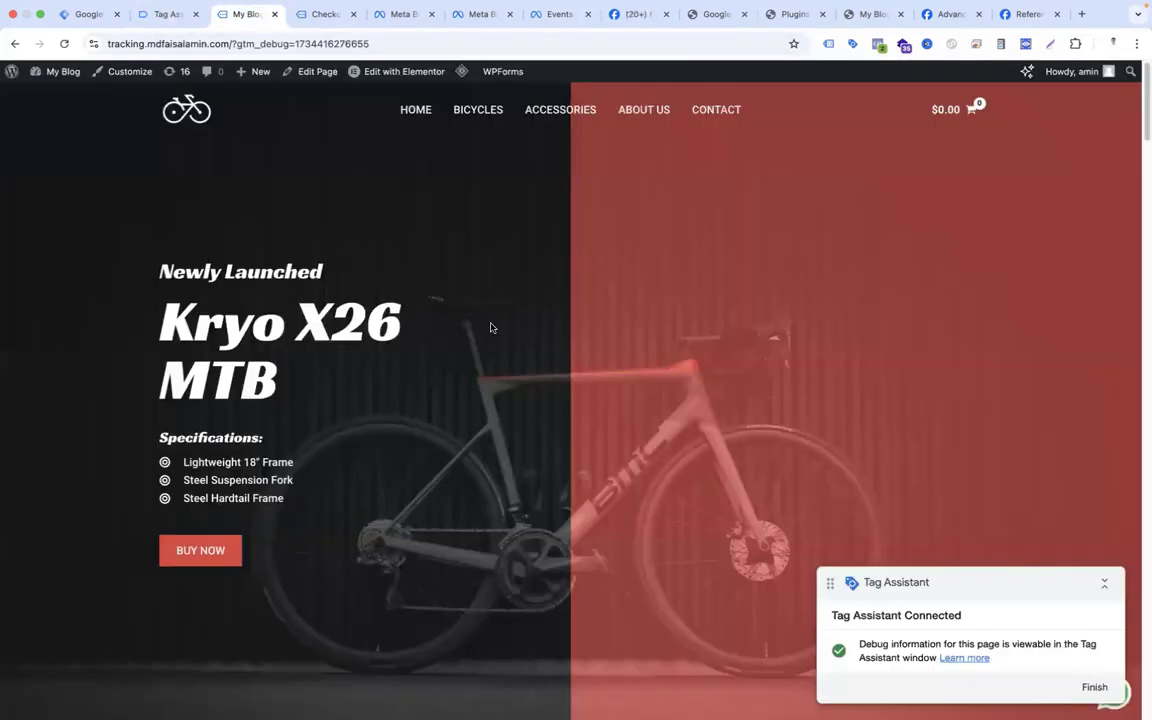
{"action": "scroll", "coordinate": [500, 330], "scroll_direction": "down", "scroll_amount": 10}
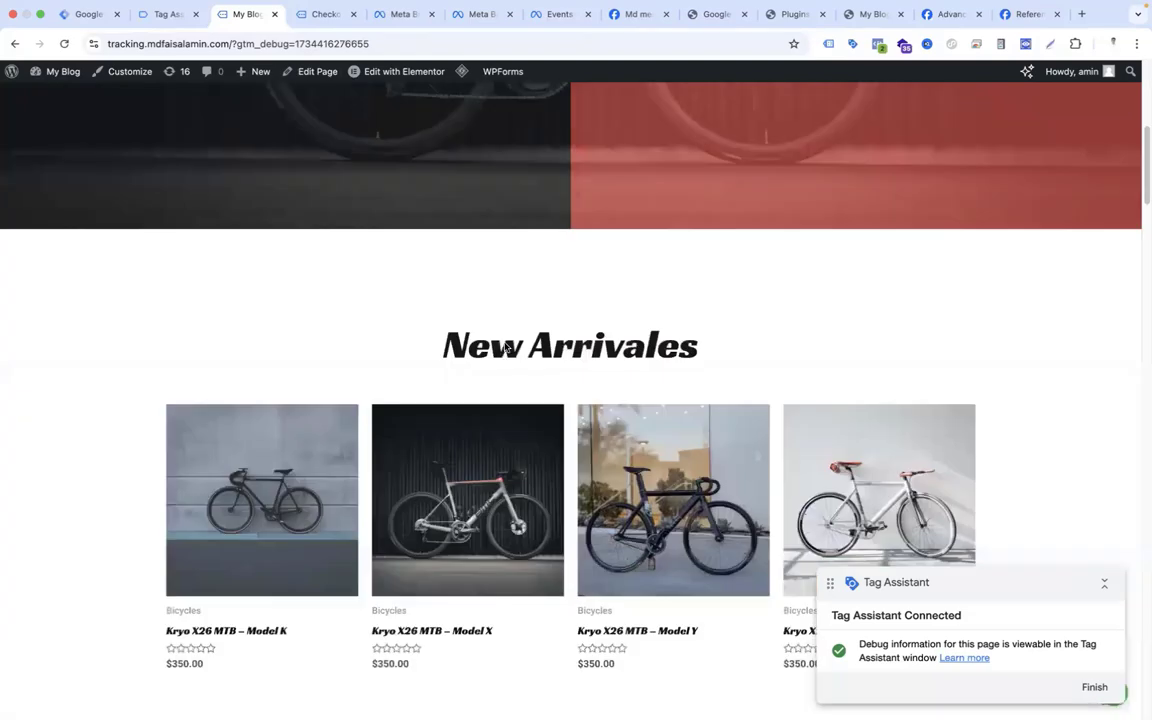
{"action": "left_click", "coordinate": [625, 177]}
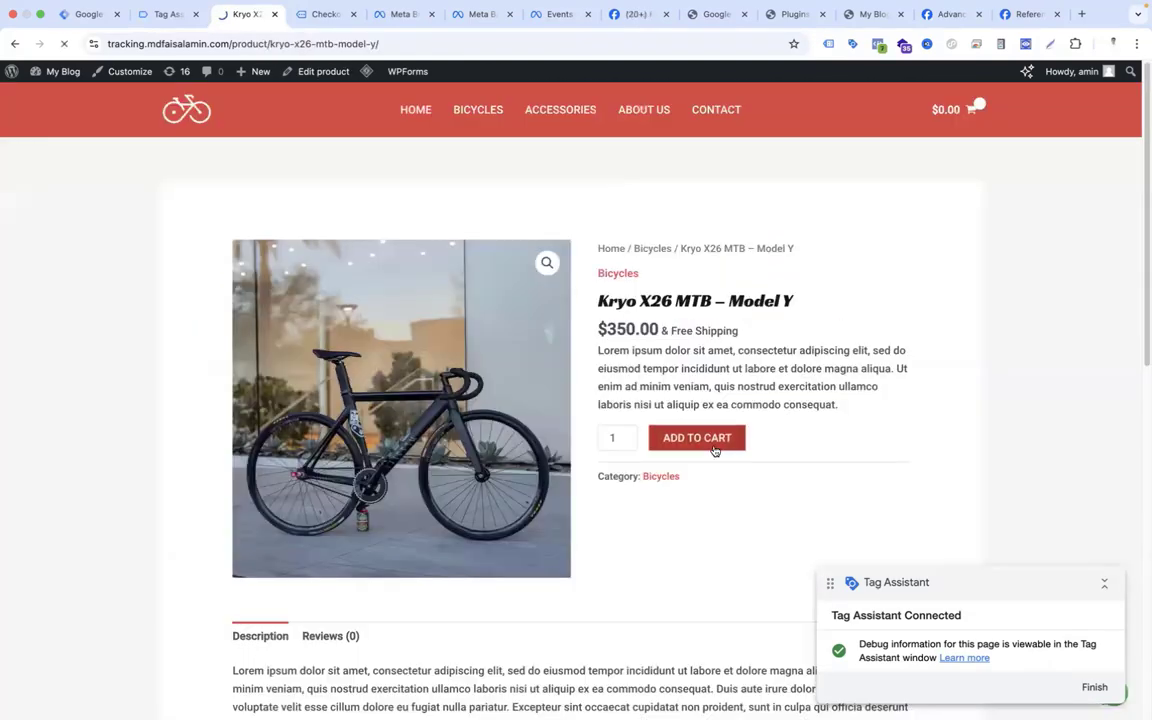
{"action": "left_click", "coordinate": [697, 438]}
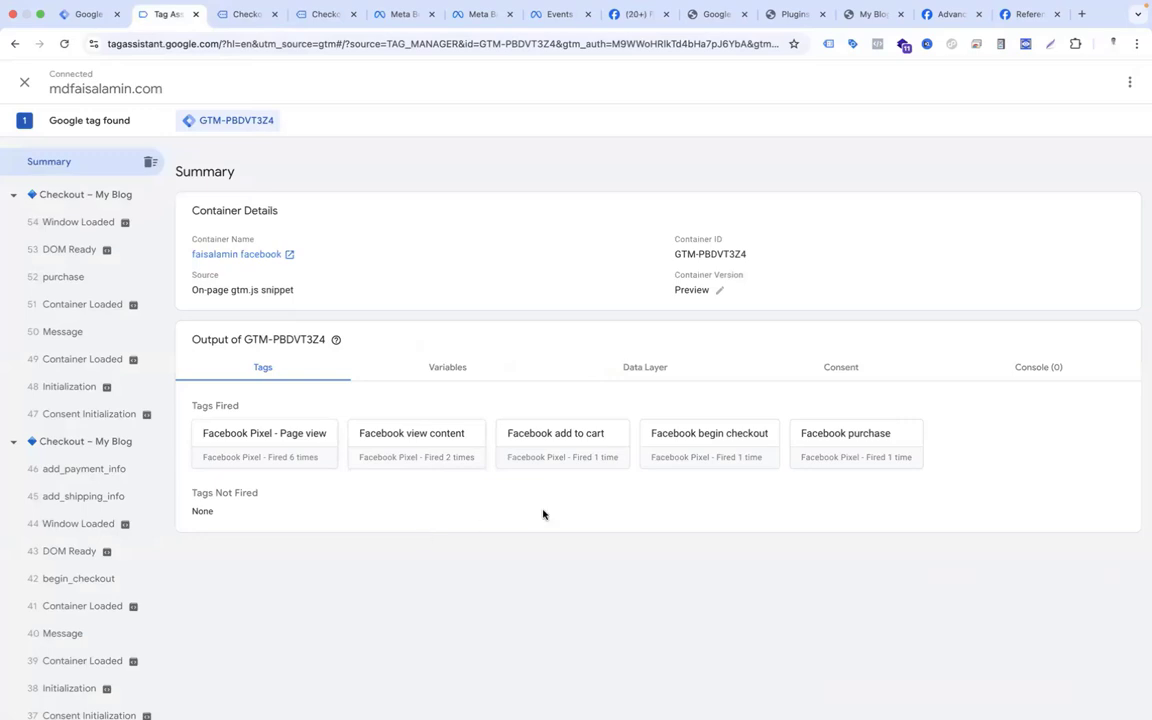
Step: Review the details of the fired Facebook Pixel - Page view tag in Tag Assistant and close them
{"action": "left_click", "coordinate": [324, 463]}
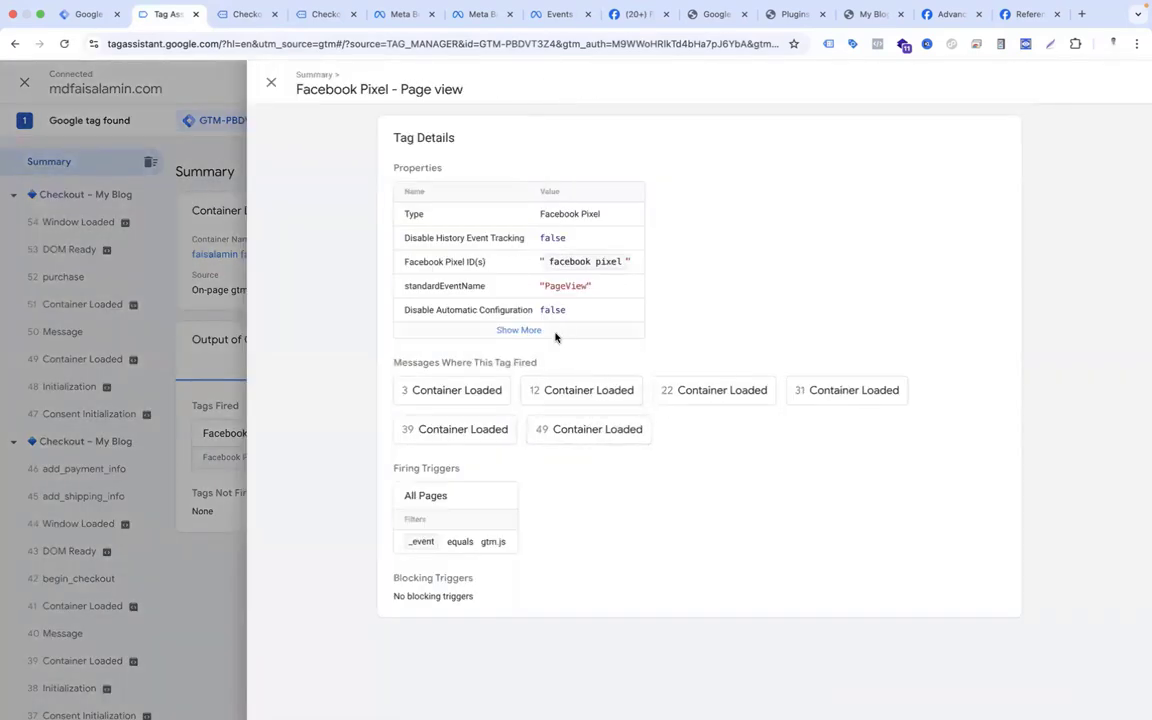
{"action": "left_click", "coordinate": [555, 336]}
{"action": "key", "text": "Escape"}
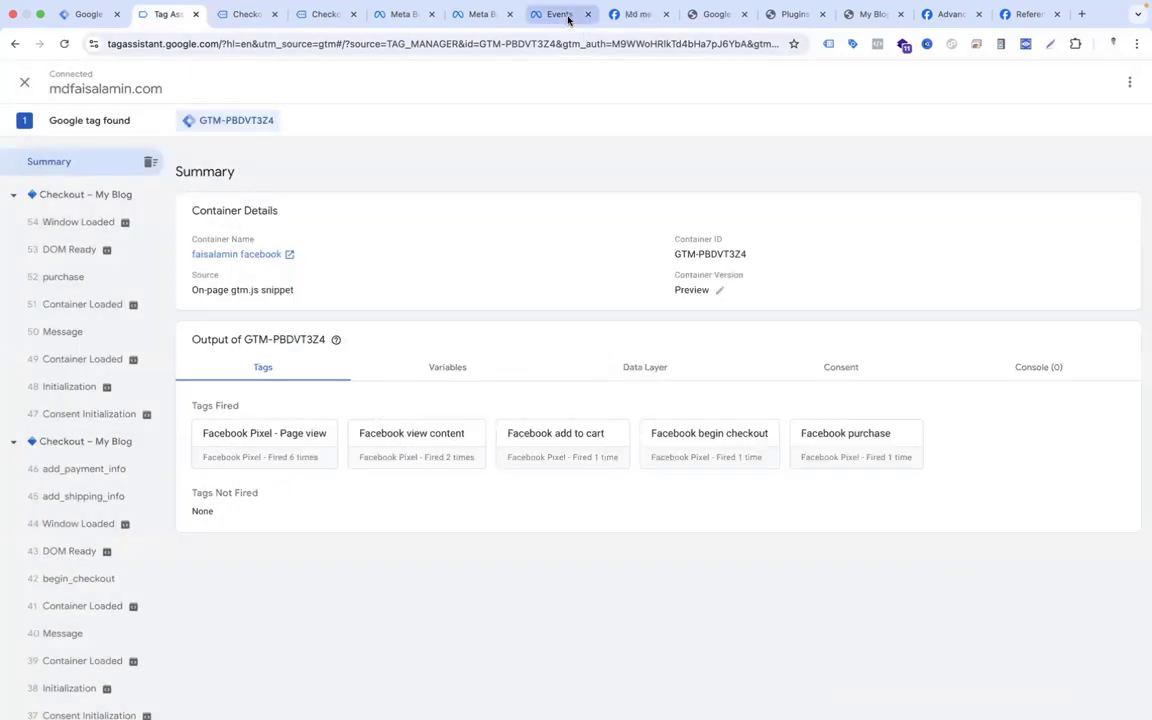
Step: Switch to Meta Events Manager and examine the full parameter list of the received Purchase test event
{"action": "left_click", "coordinate": [560, 14]}
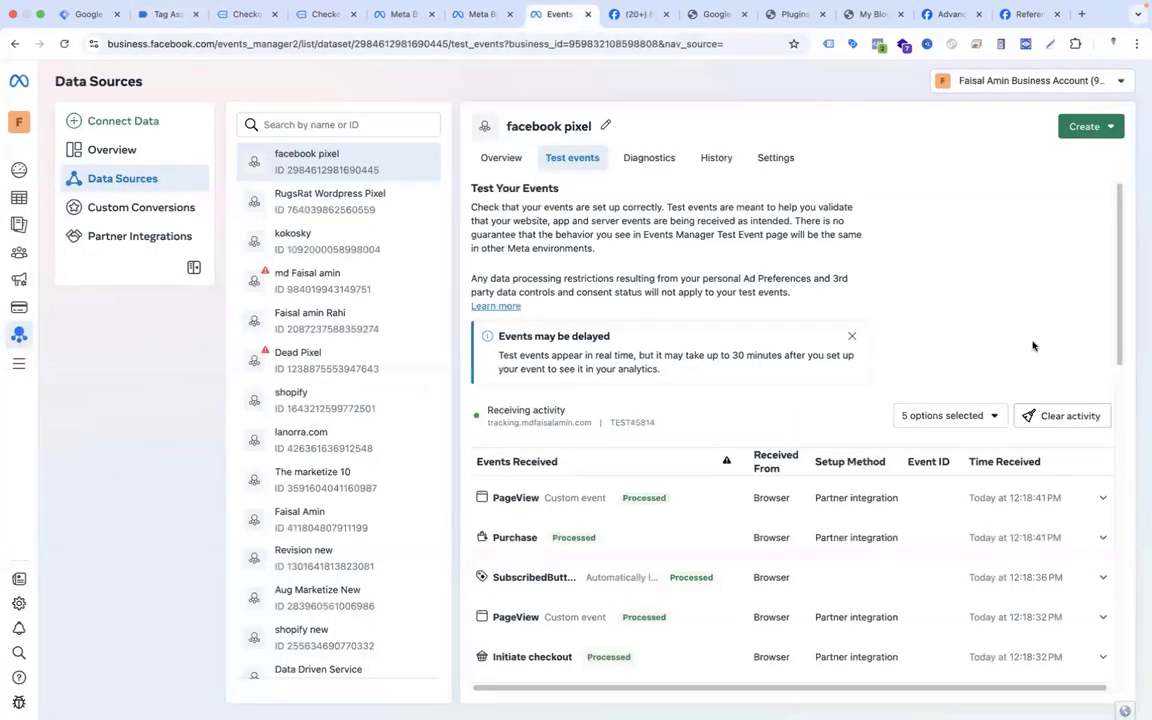
{"action": "left_click_drag", "start_coordinate": [1122, 313], "coordinate": [1122, 372]}
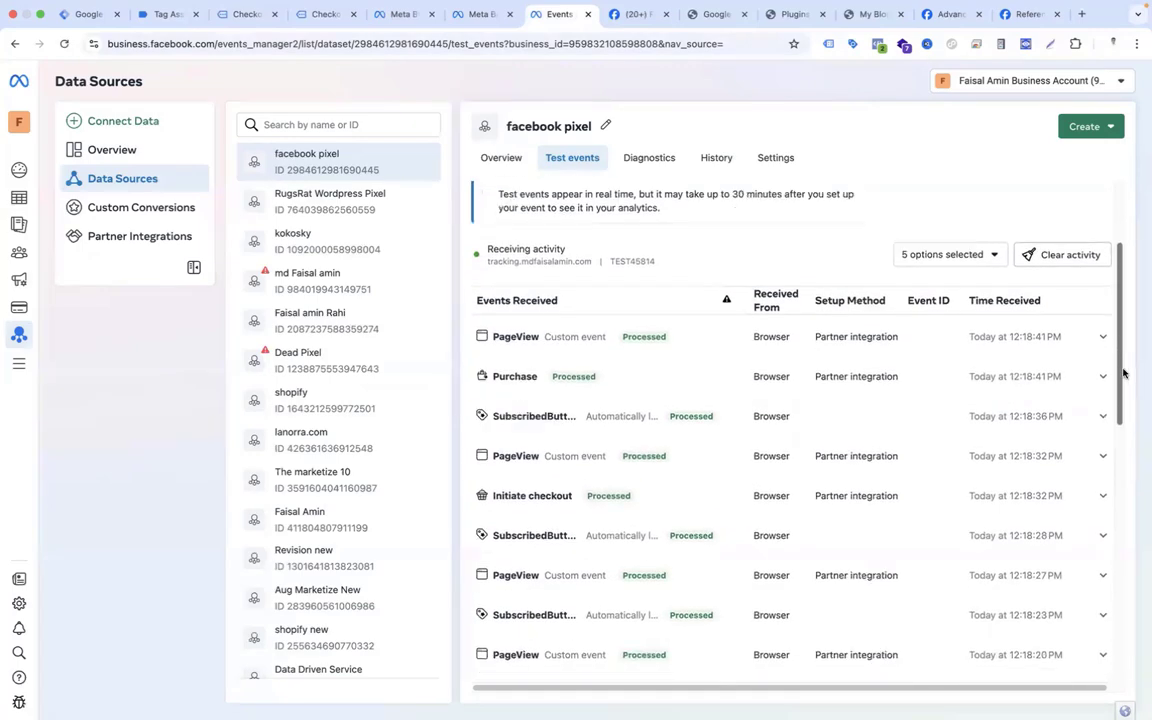
{"action": "left_click", "coordinate": [1003, 378]}
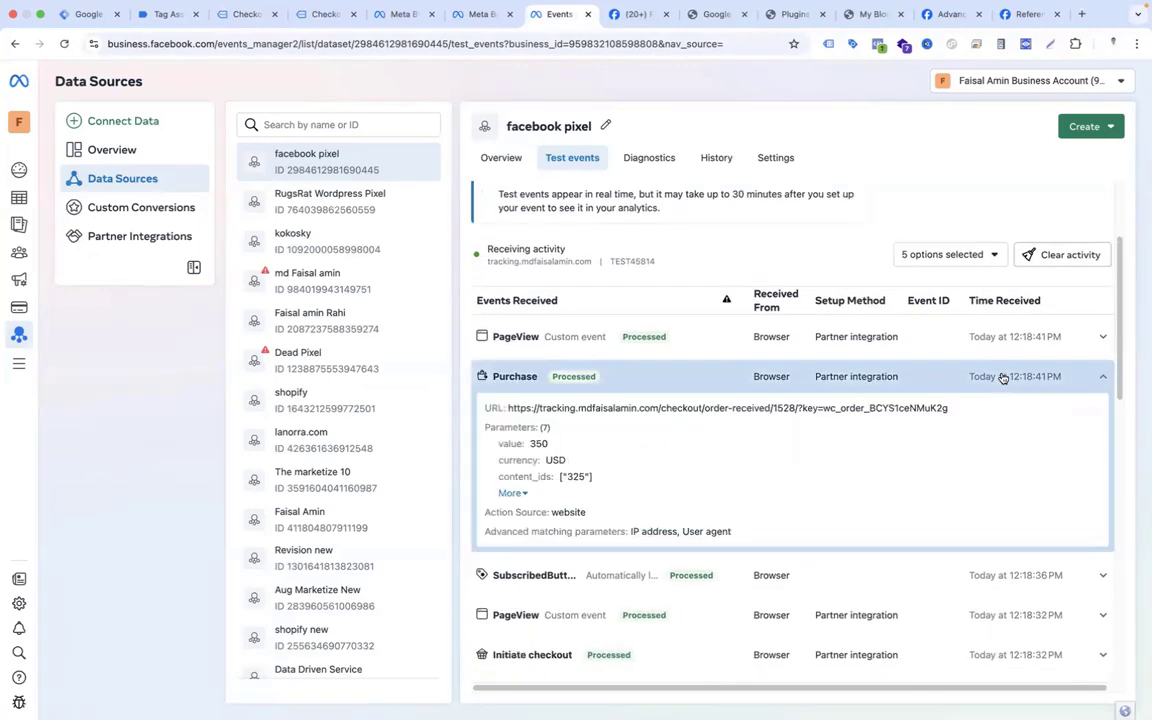
{"action": "left_click", "coordinate": [509, 493]}
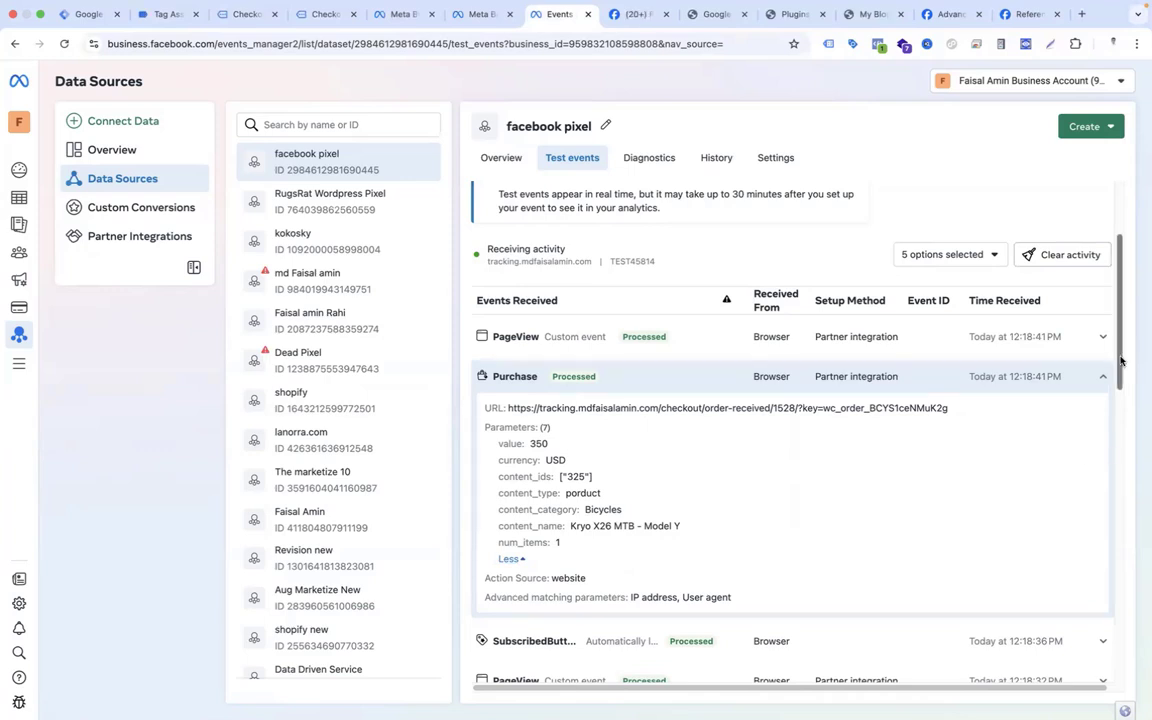
Step: Examine the full parameter list of the received Initiate checkout test event
{"action": "left_click_drag", "start_coordinate": [1121, 360], "coordinate": [1106, 445]}
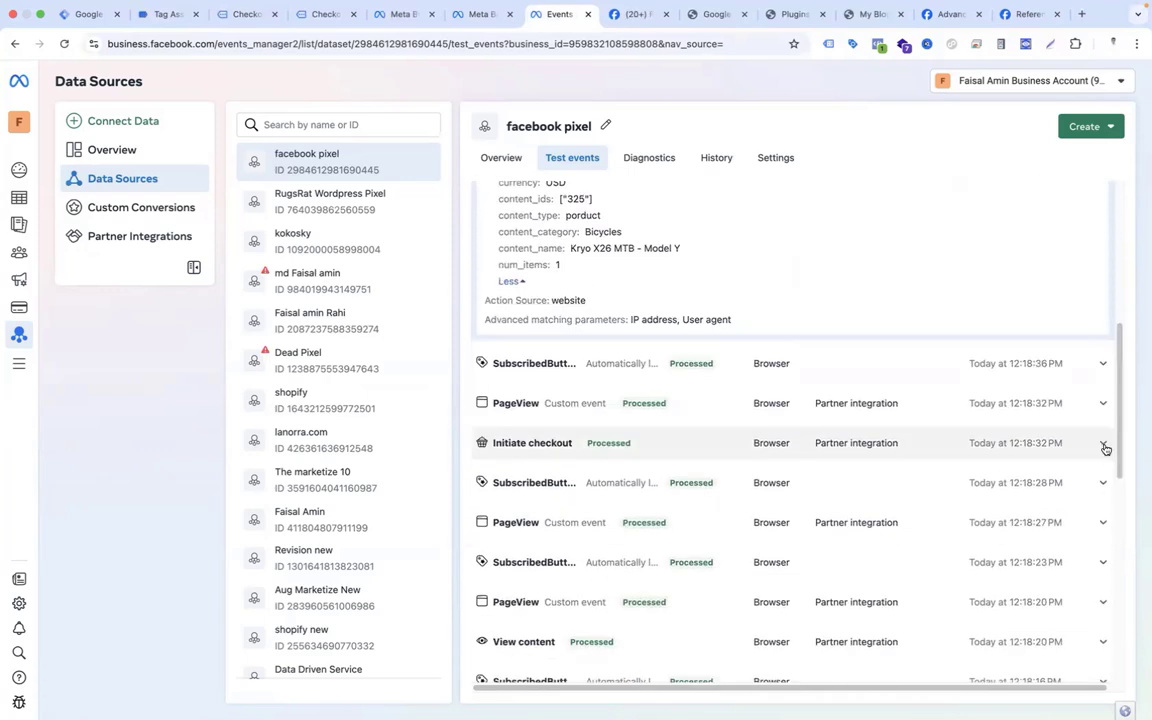
{"action": "left_click", "coordinate": [1103, 445]}
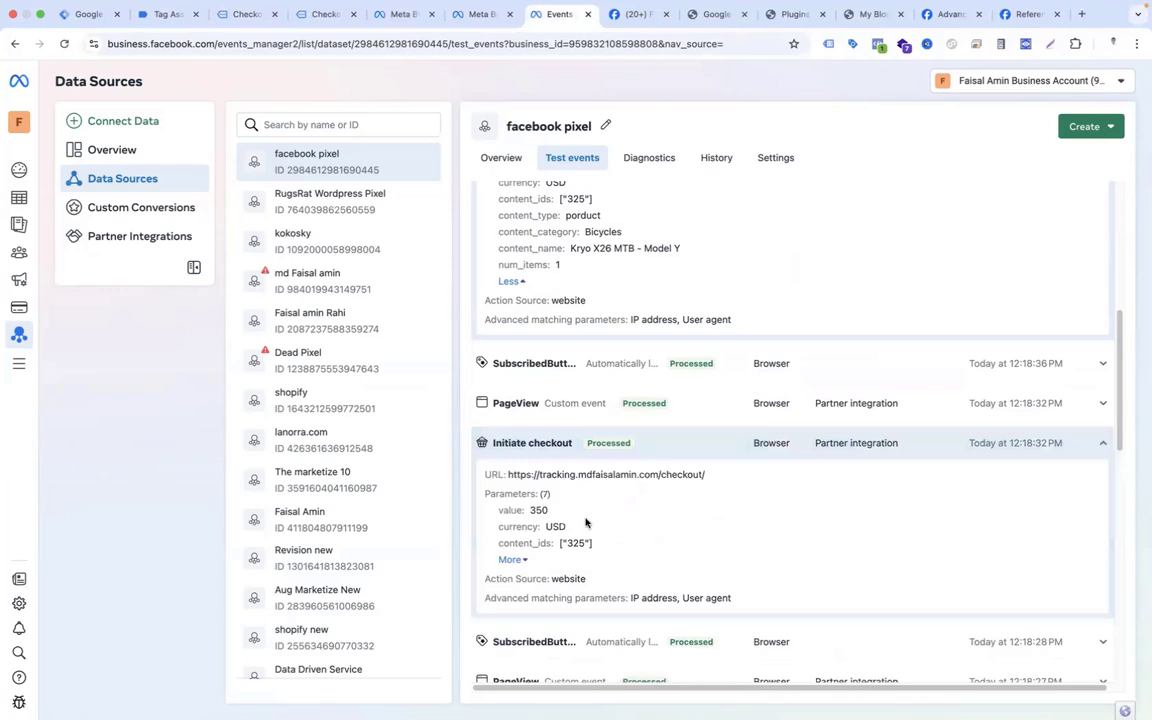
{"action": "left_click", "coordinate": [510, 560]}
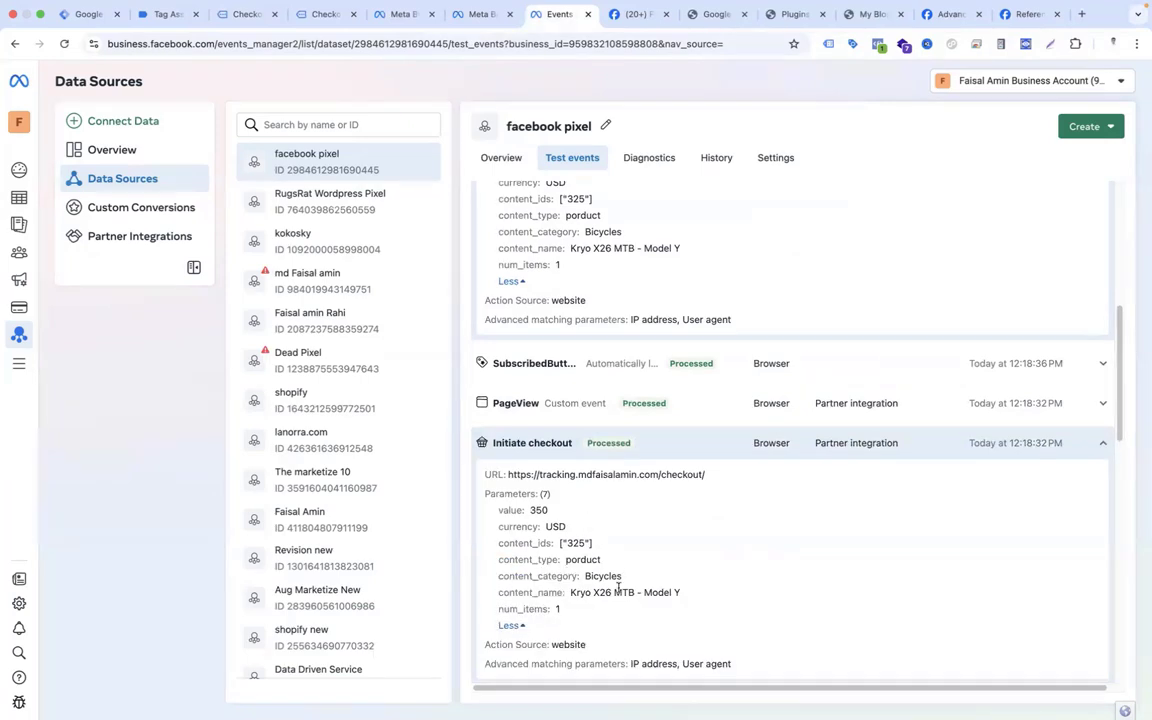